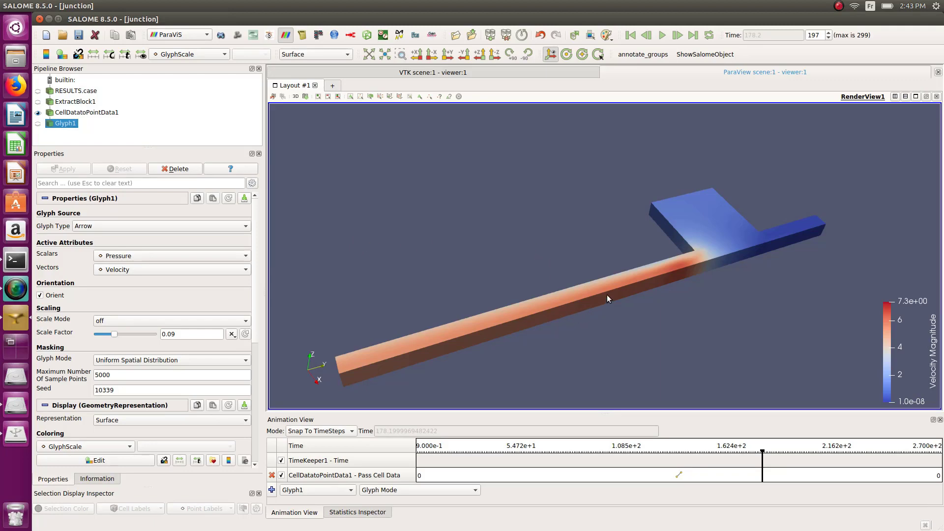
Examine the junction's flow field with the Glyph1 velocity arrows displayed over it, leaving the arrows hidden again.
mouse_move(635, 247)
mouse_down()
mouse_move(629, 238)
mouse_move(636, 256)
mouse_move(619, 248)
mouse_up()
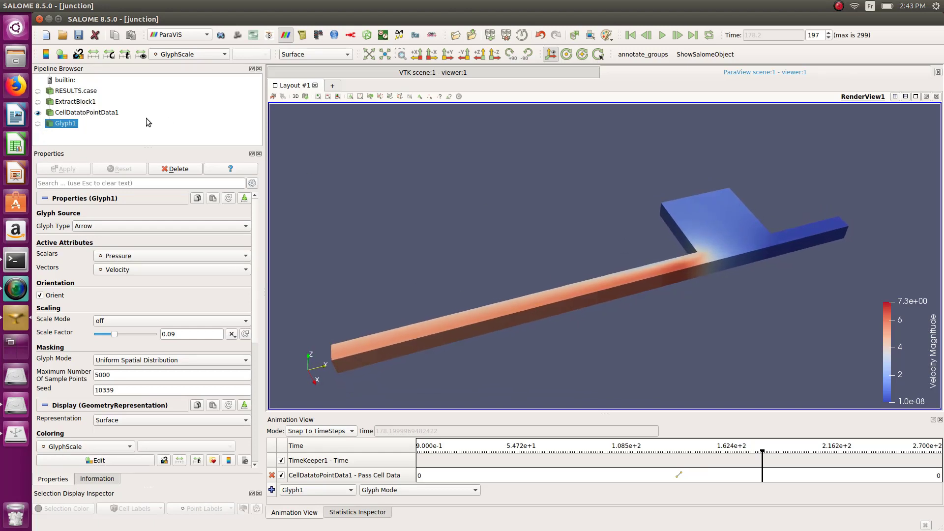
click(38, 124)
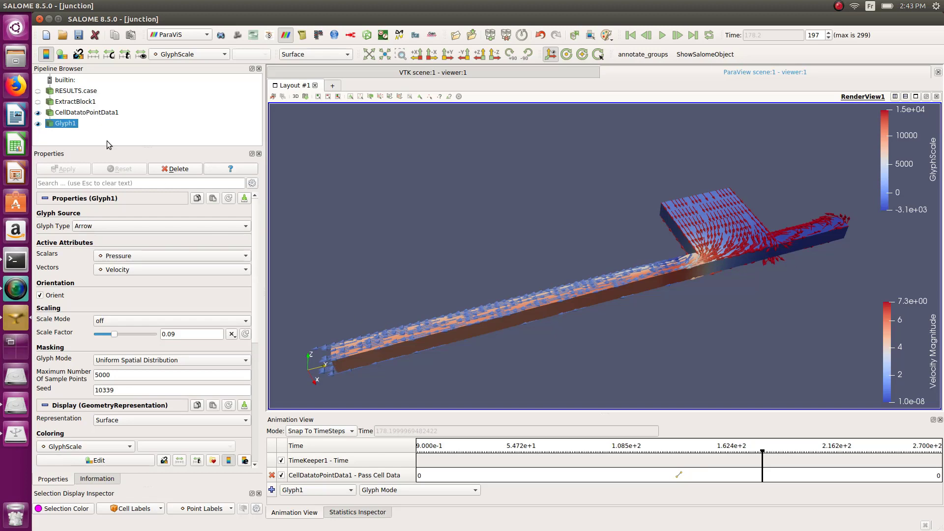
click(580, 286)
drag(597, 285, 602, 282)
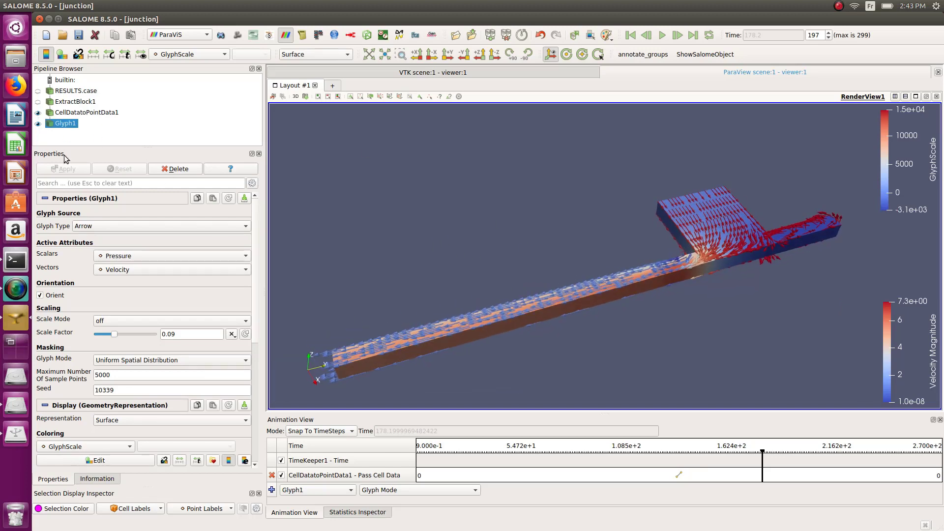
click(37, 123)
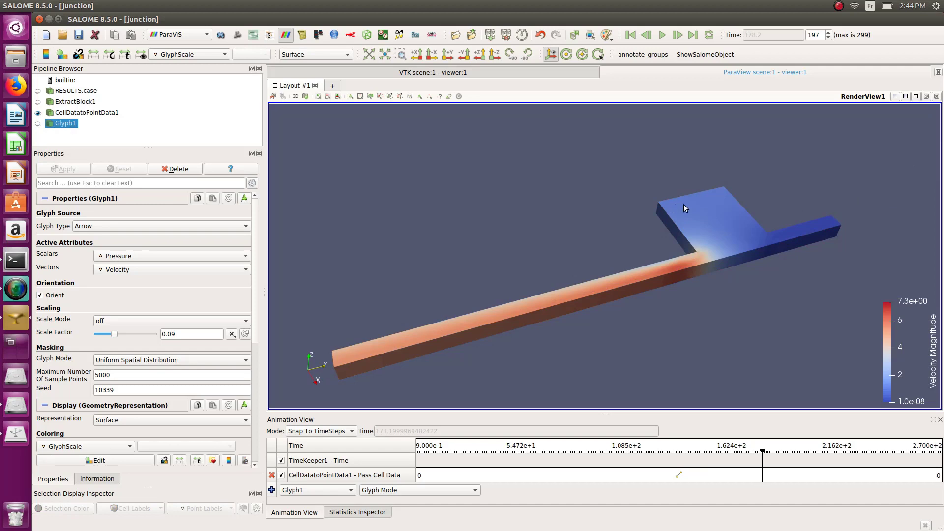
Color the CellDatatoPointData1 result by TempC and move the animation to time step 3.
click(218, 55)
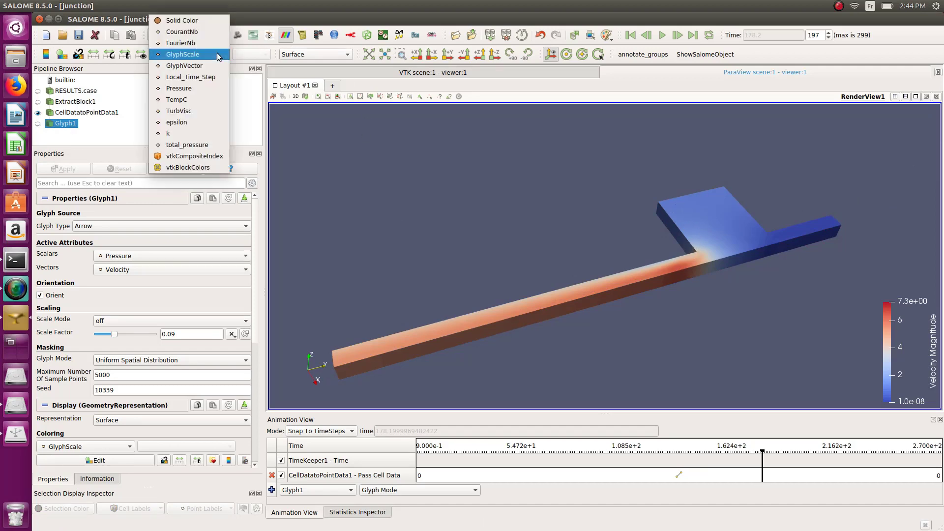
click(218, 54)
click(101, 112)
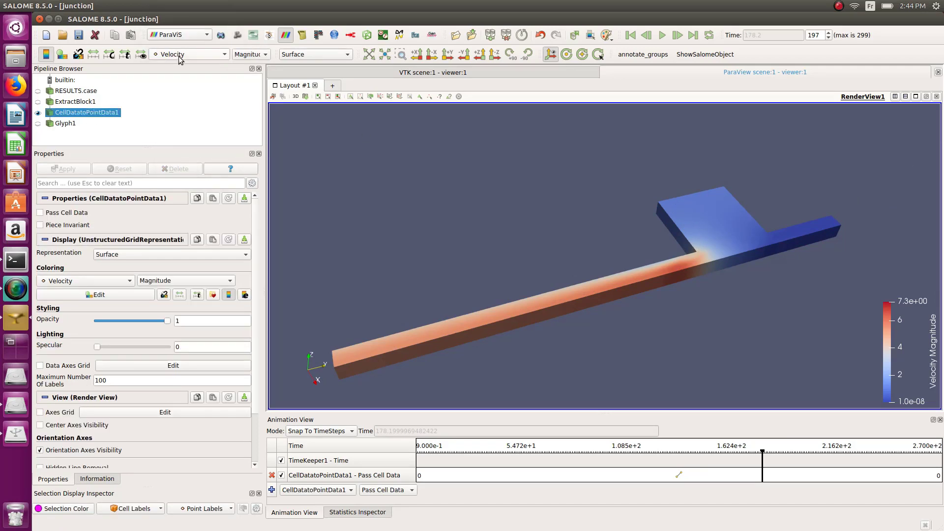
click(184, 55)
click(183, 74)
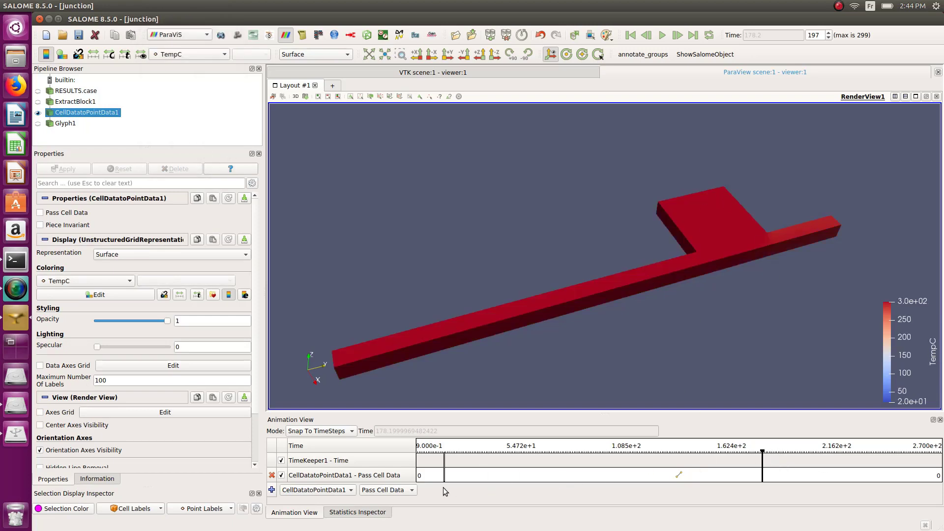
click(422, 460)
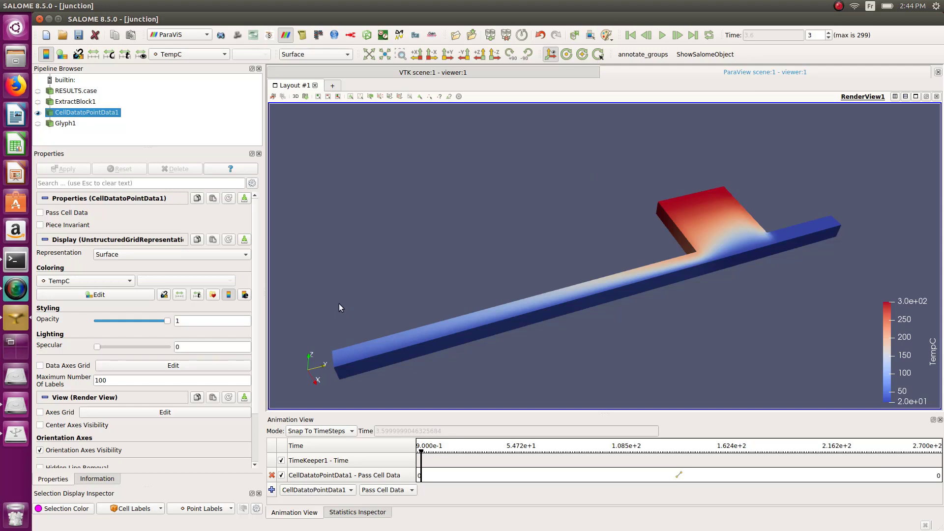
Save the junction study and replace it with a new empty study, closing the old one without saving again.
click(76, 40)
click(46, 35)
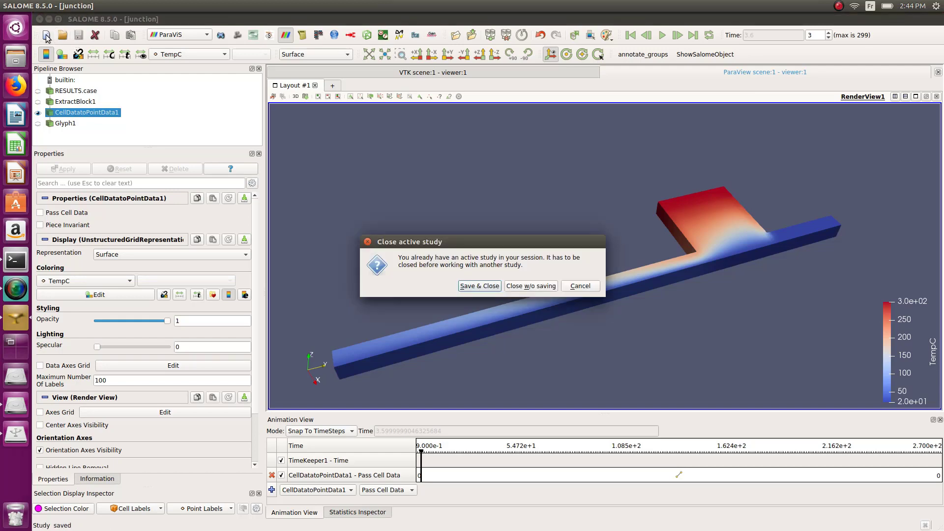
click(523, 289)
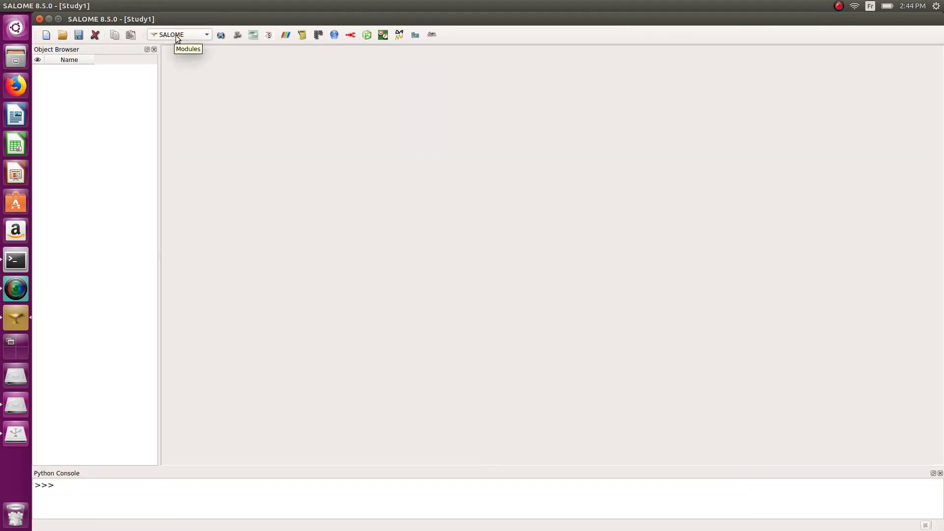
In the Geometry module, create a box at the origin with Dx 0.1, Dy 3 and Dz 0.1.
click(221, 35)
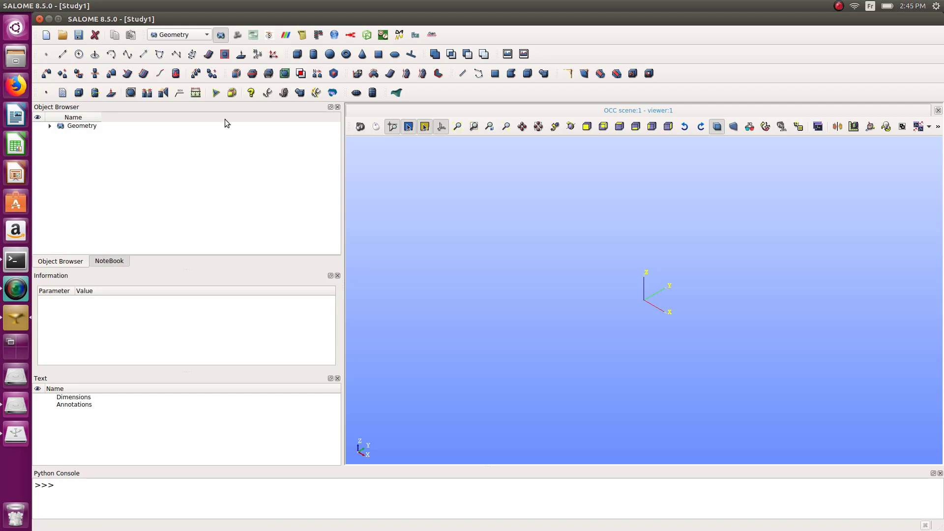
click(298, 54)
drag(500, 177, 406, 172)
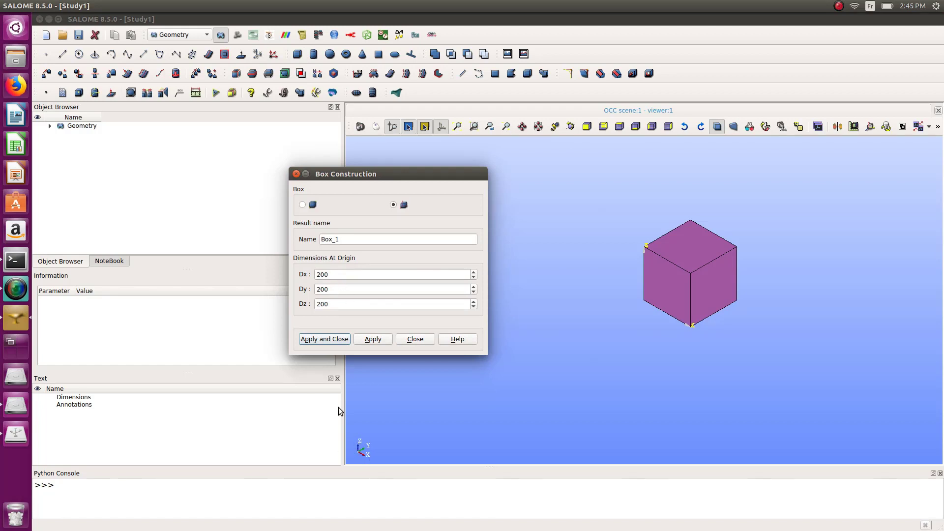
drag(332, 289, 313, 294)
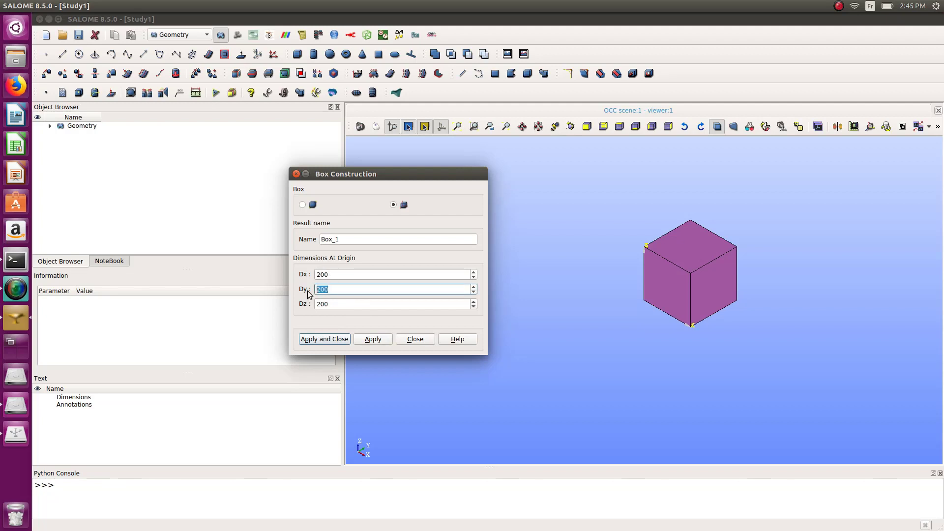
text(3)
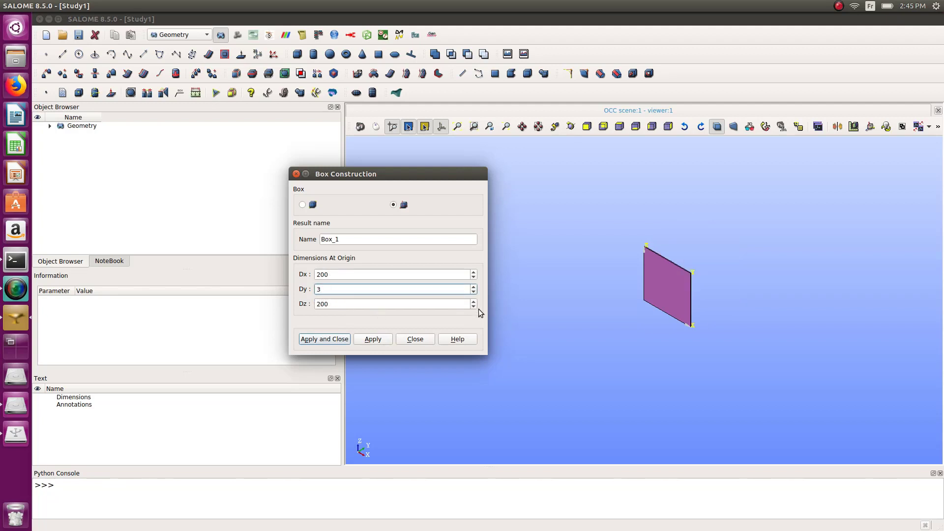
drag(335, 278, 317, 263)
text(0)
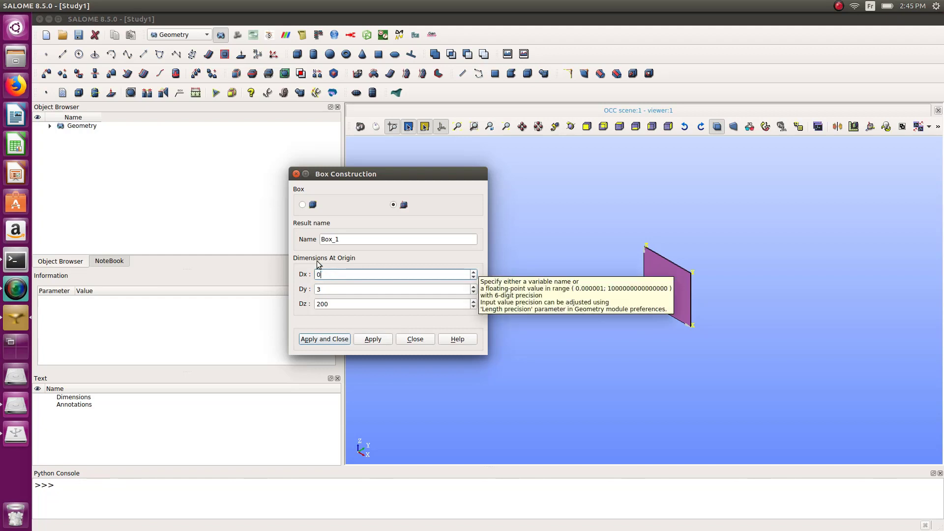
text(.1)
drag(345, 305, 268, 298)
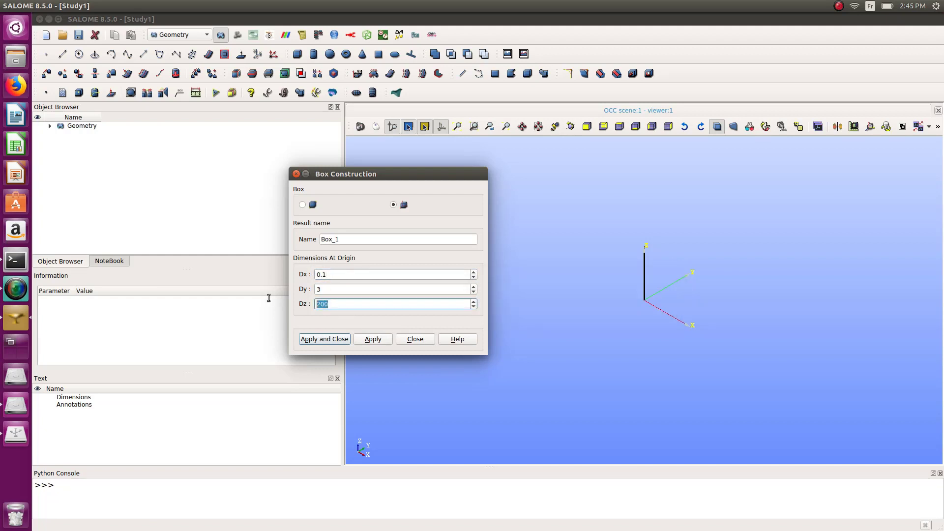
text(0.1)
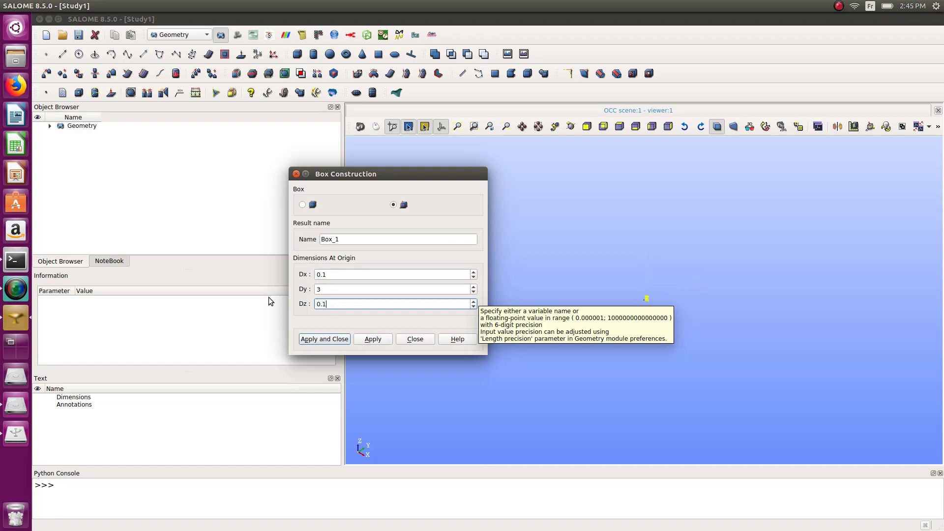
click(324, 339)
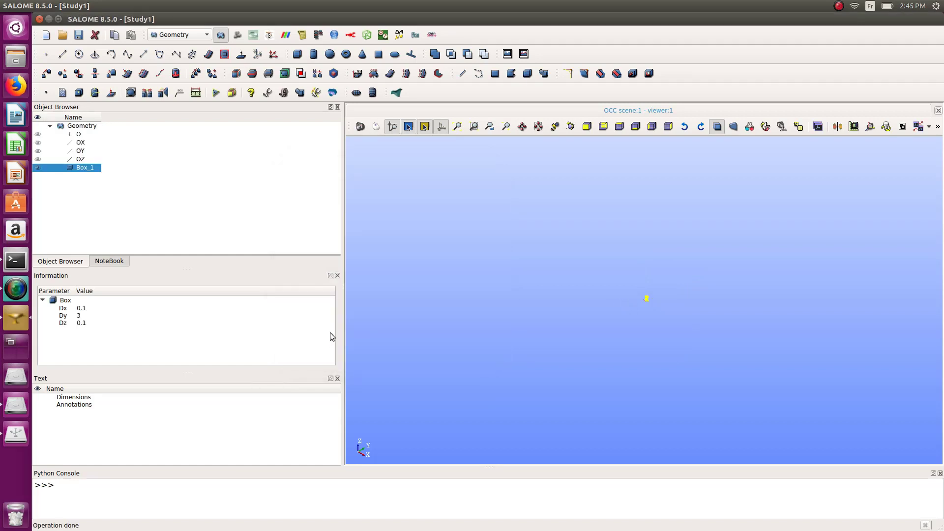
Create a second box at the origin with Dx 0.6, Dy 0.5 and Dz 0.1.
click(766, 126)
scroll(639, 350, down, 3)
scroll(640, 351, up, 2)
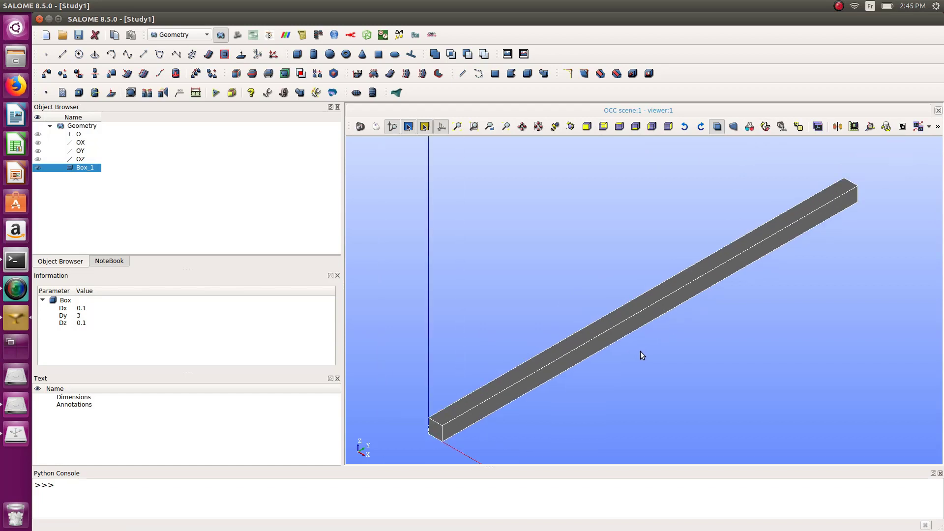
click(298, 55)
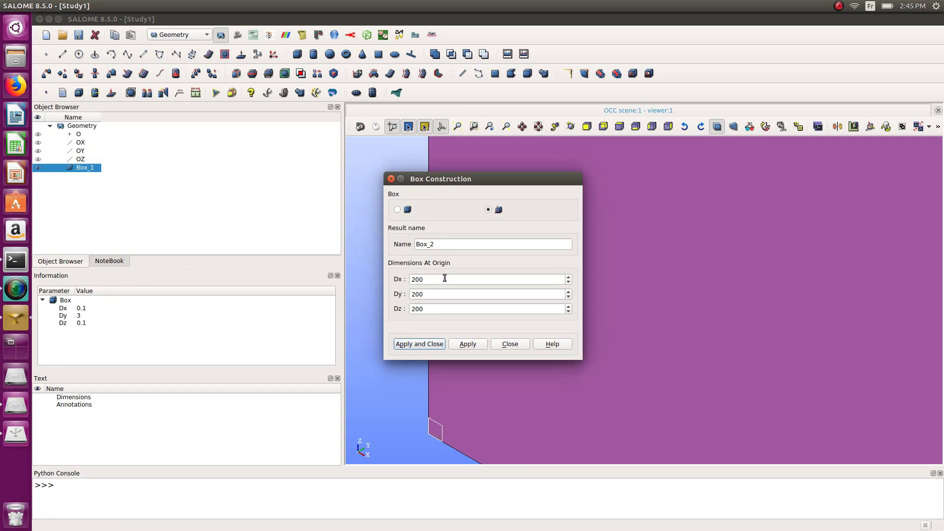
drag(429, 281, 398, 284)
text(0)
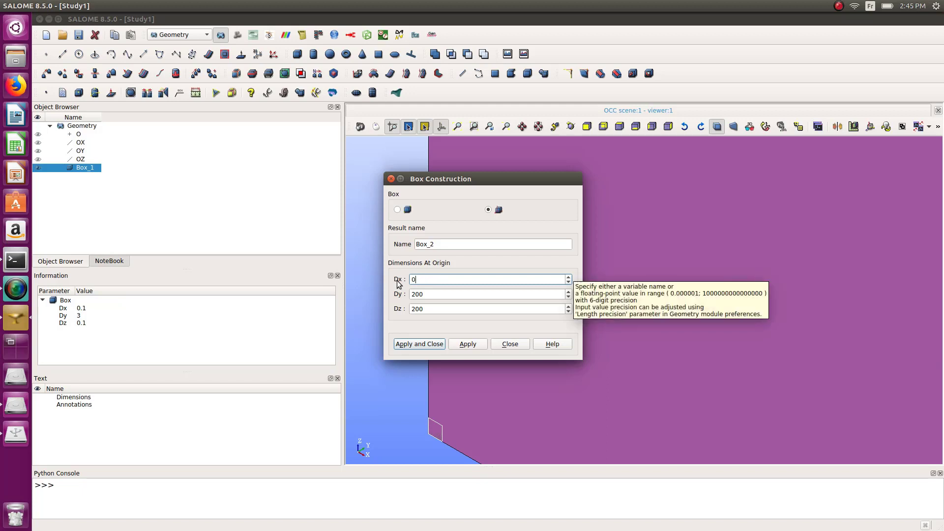
text(.6)
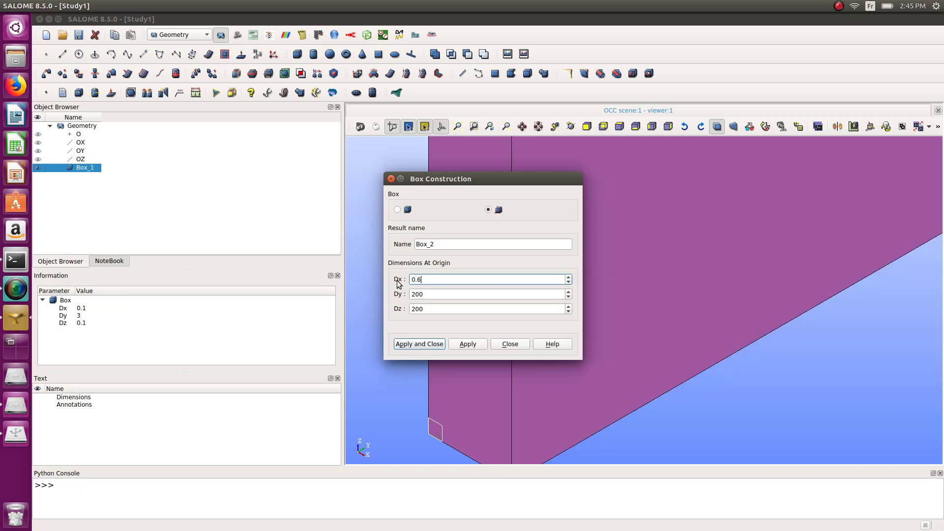
double_click(432, 306)
text(0.)
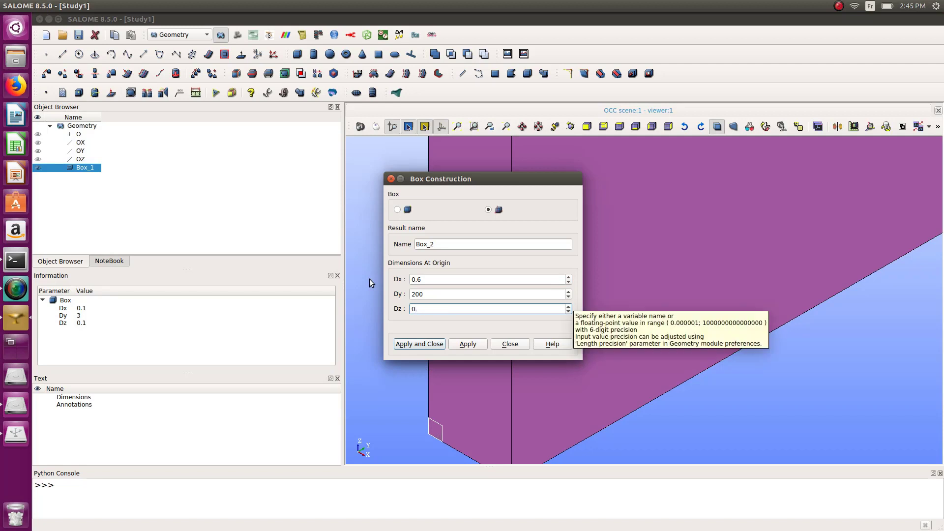
text(1)
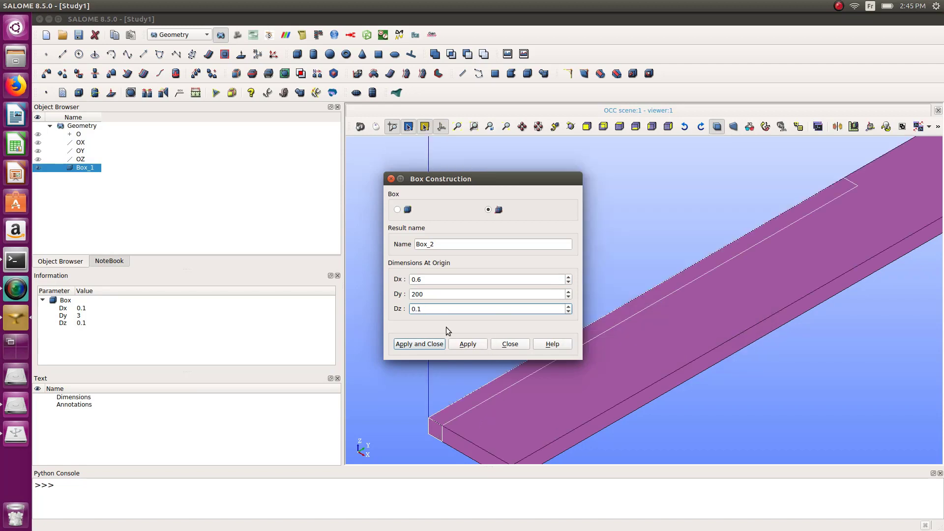
click(429, 294)
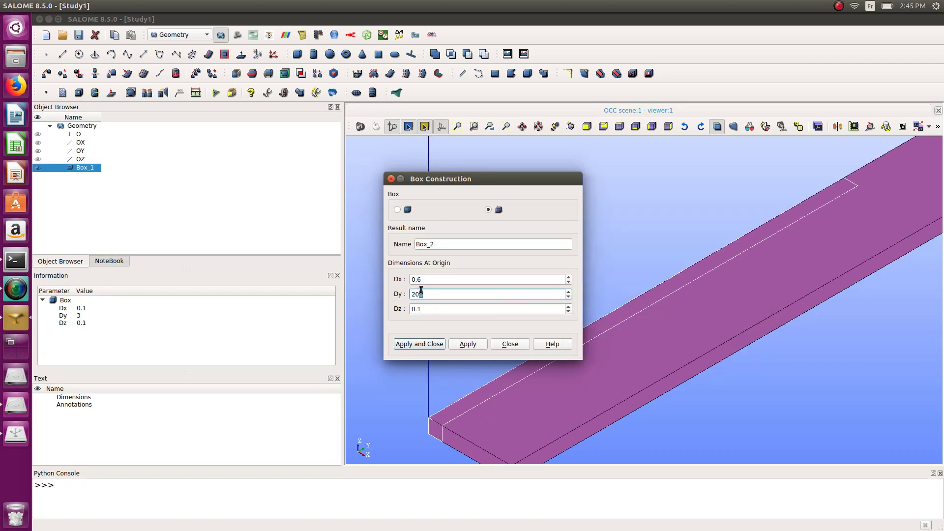
drag(420, 290, 397, 297)
text(0.)
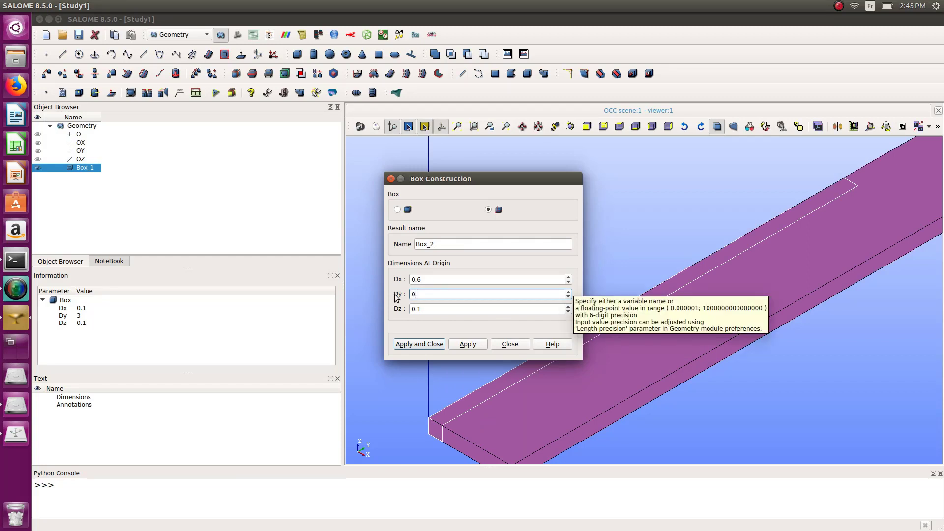
text(5)
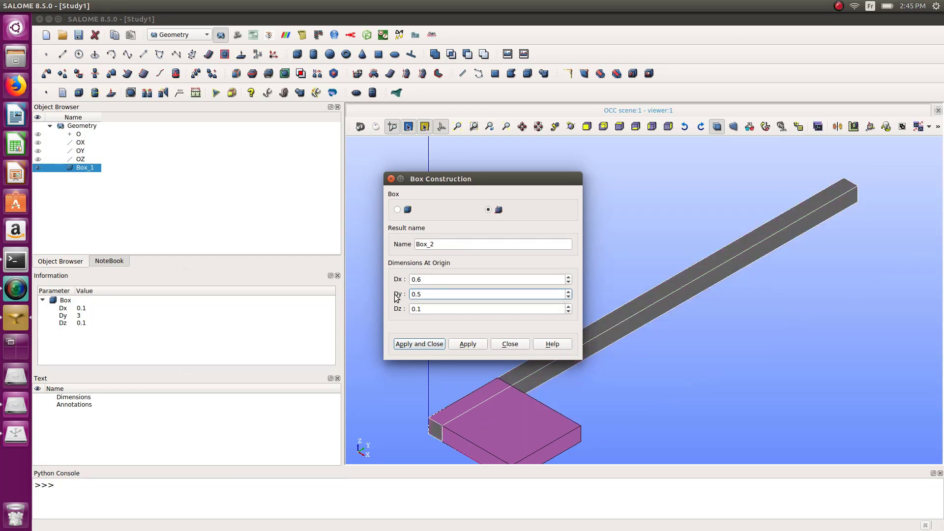
click(422, 344)
Begin a Translation of Box_2 with a Dx offset of -0.6 and a Dy offset of 2.
scroll(477, 421, down, 2)
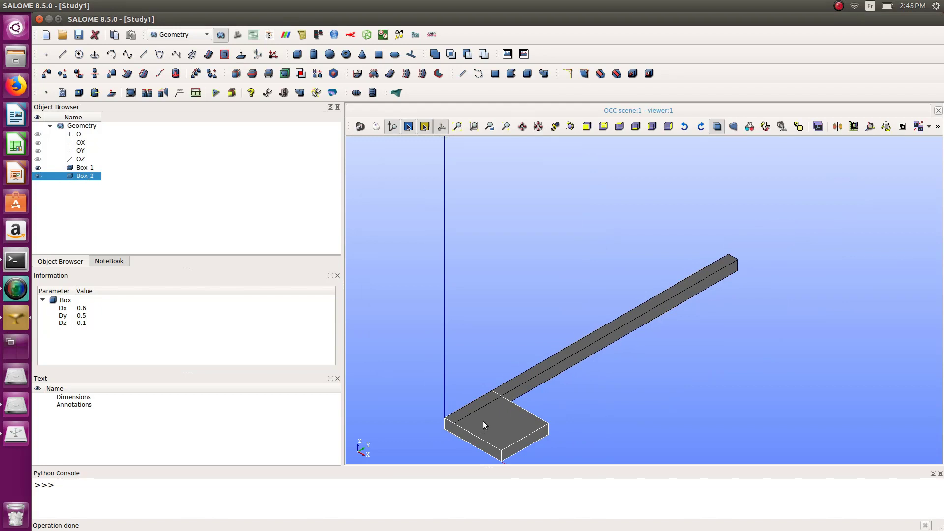
scroll(532, 361, up, 3)
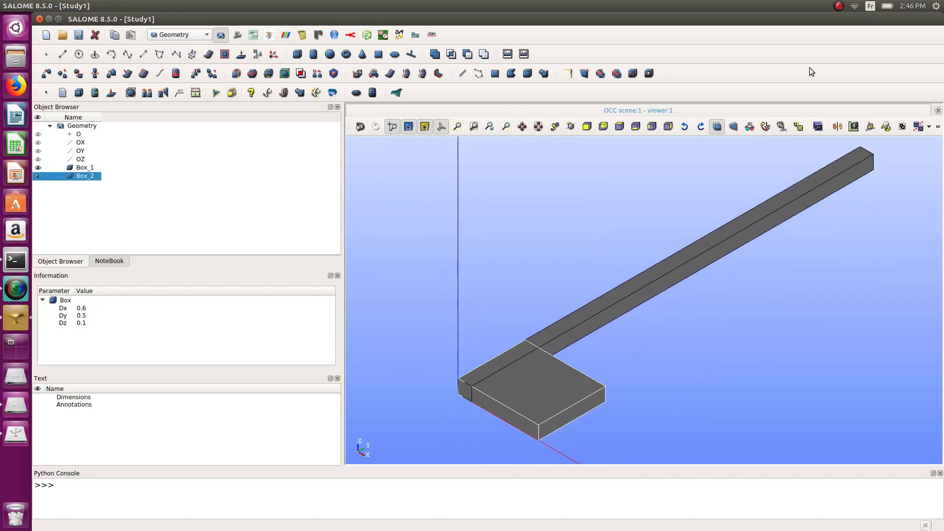
click(143, 4)
mouse_move(160, 28)
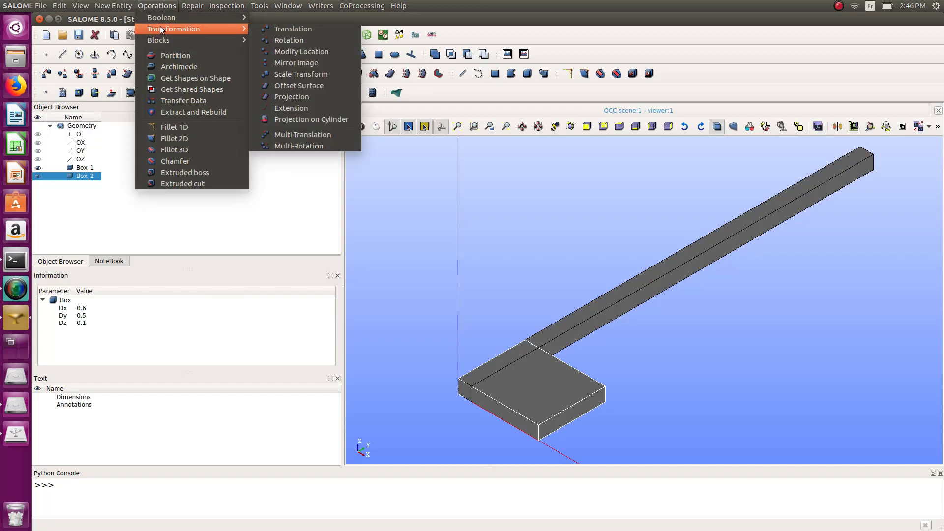
click(279, 28)
drag(487, 134, 327, 137)
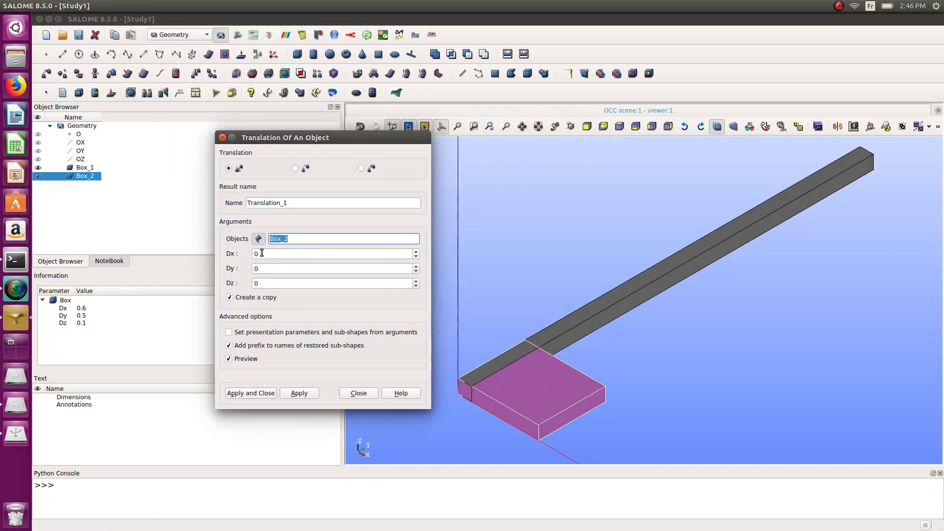
key(Tab)
text(-)
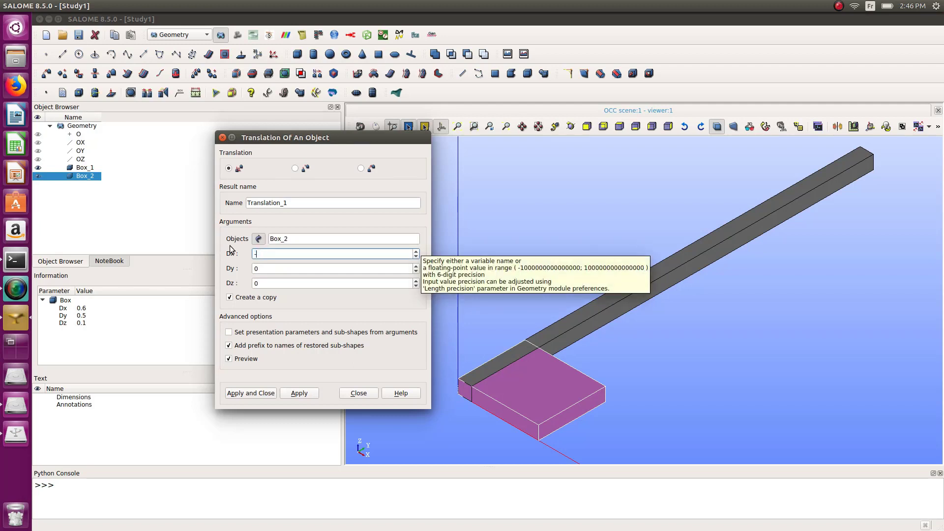
text(0.)
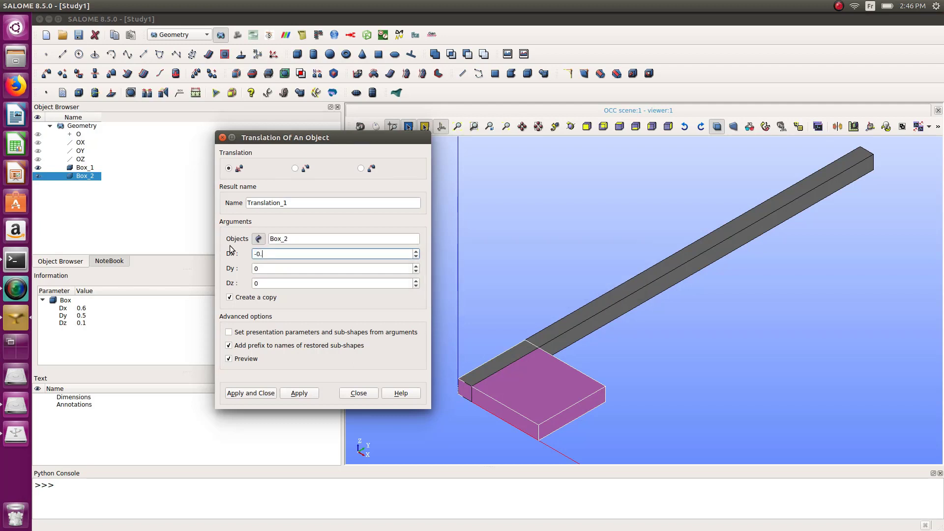
text(6)
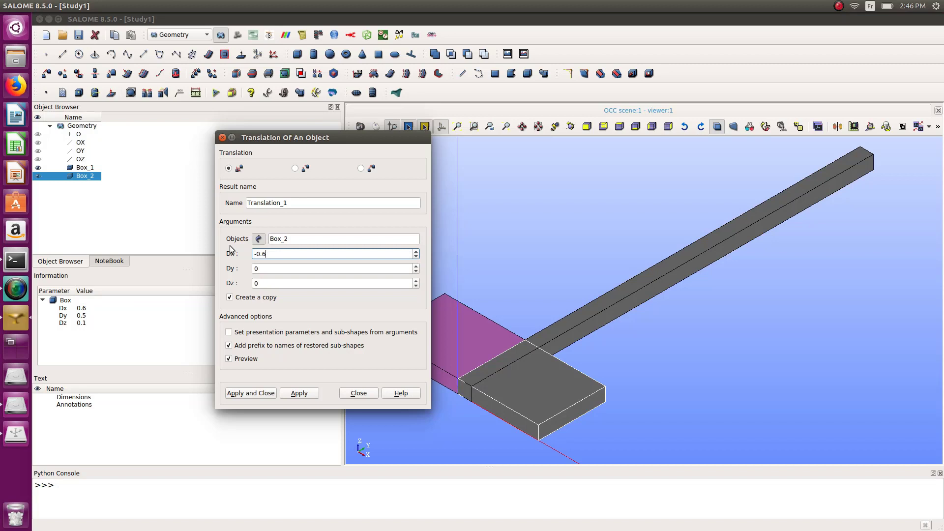
double_click(265, 269)
text(2)
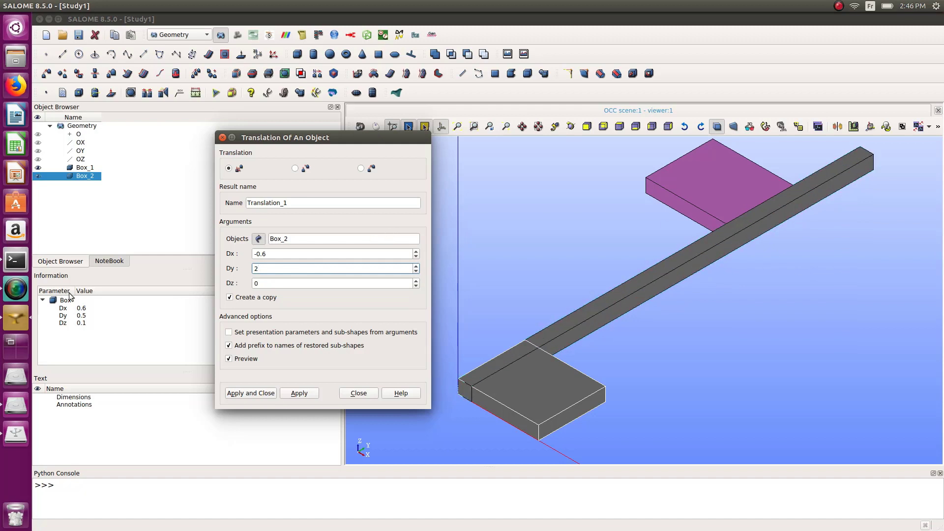
Correct the translation's Dx to -0.5 and move Box_2 itself without creating a copy.
click(281, 257)
key(BackSpace)
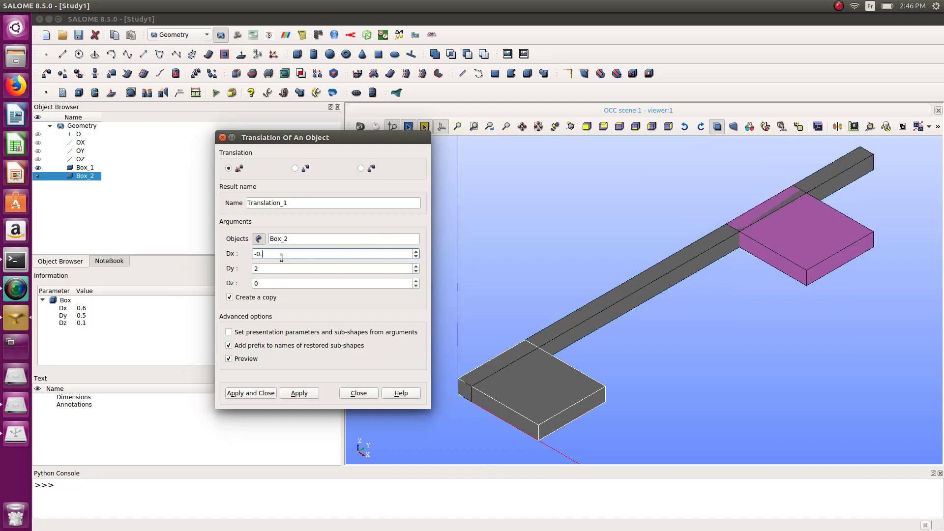
text(5)
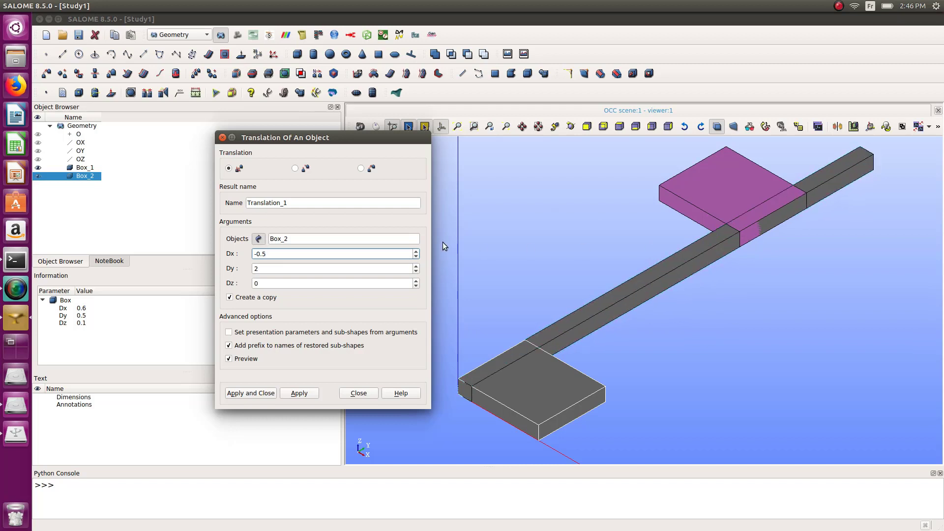
click(229, 298)
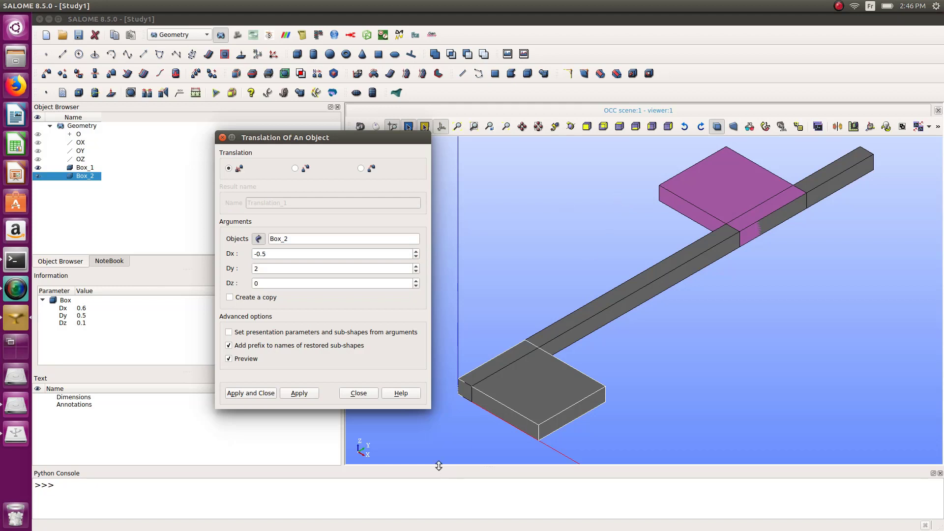
click(254, 393)
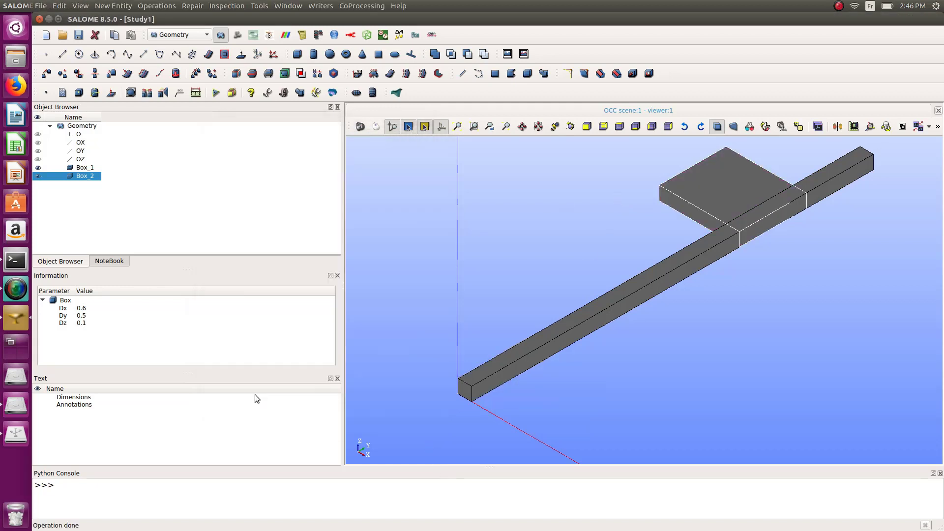
Create a solid-type Partition from Box_1 and Box_2 together, with no tool objects.
scroll(784, 203, down, 2)
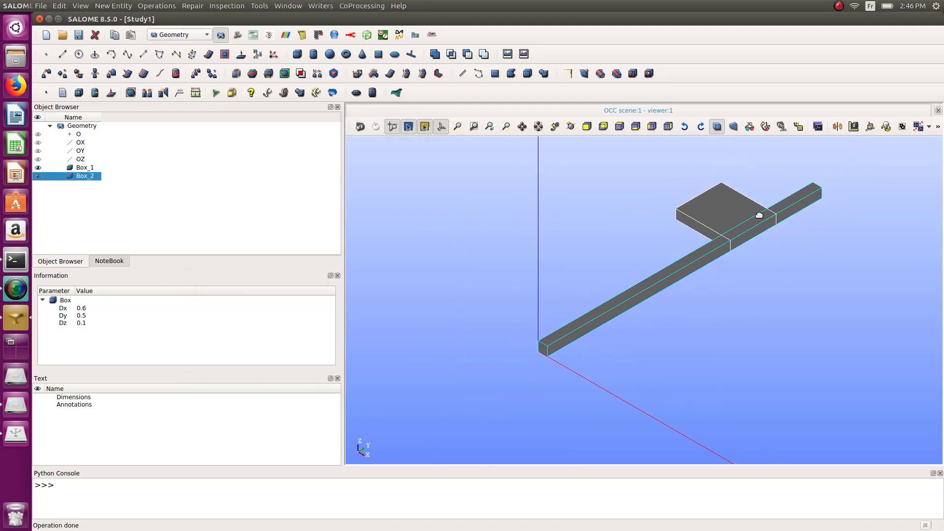
scroll(772, 211, up, 1)
scroll(770, 215, up, 2)
scroll(831, 206, down, 1)
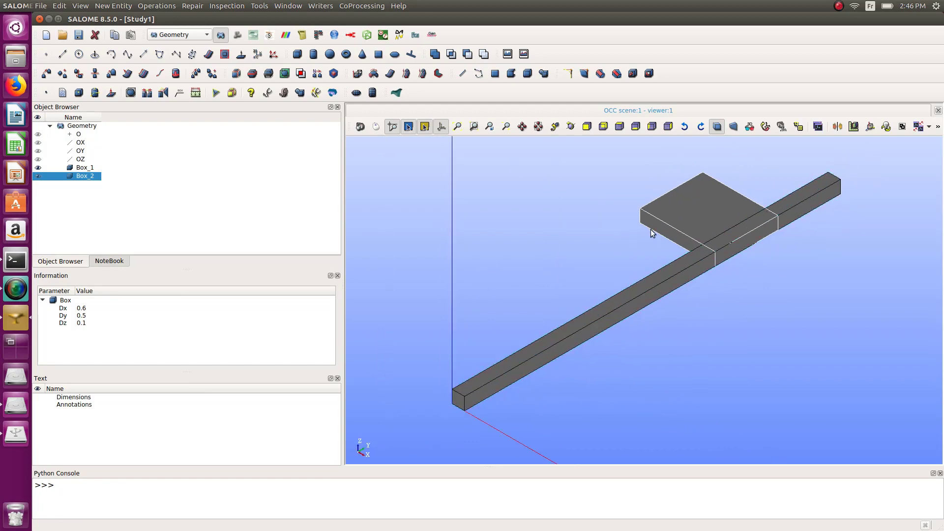
click(222, 6)
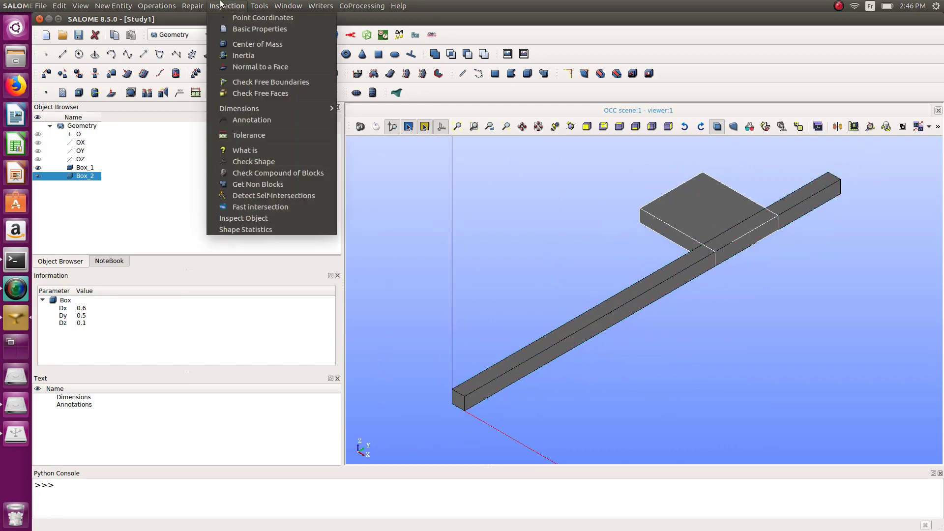
mouse_move(170, 4)
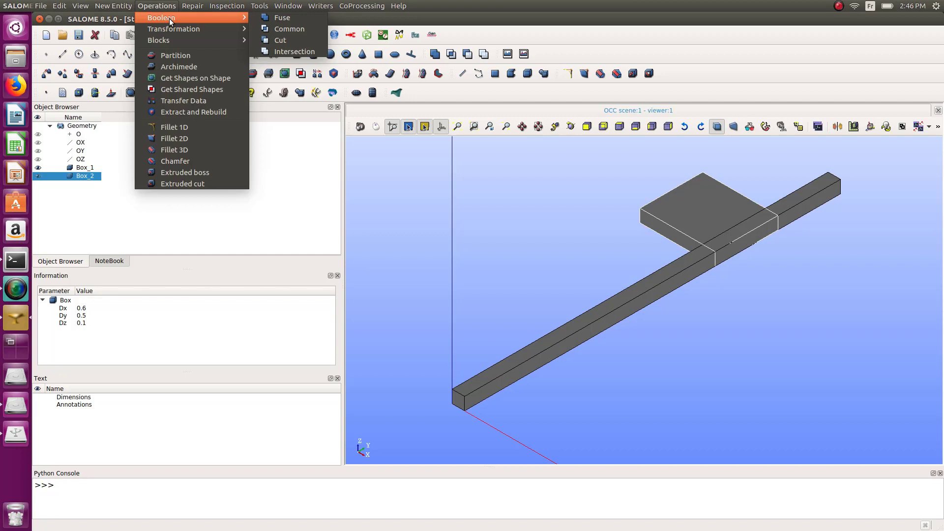
click(184, 57)
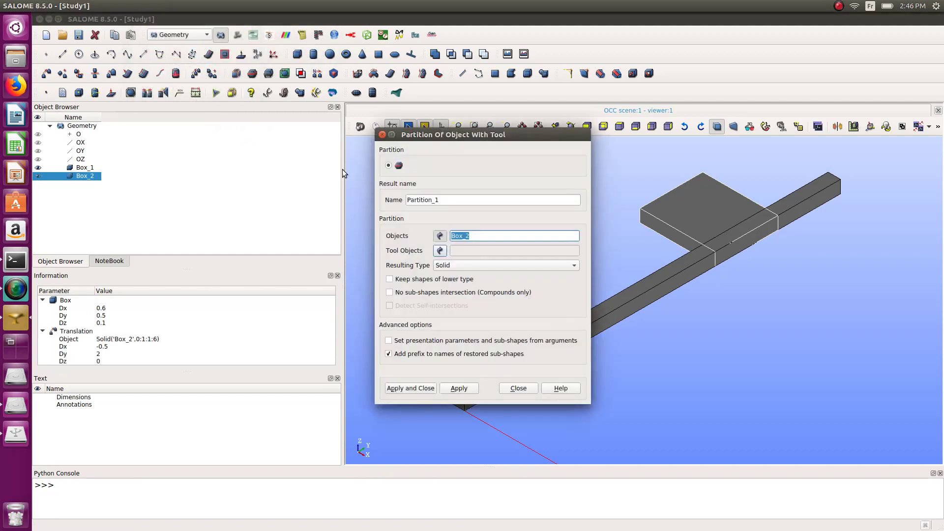
drag(476, 139, 270, 149)
drag(708, 249, 884, 145)
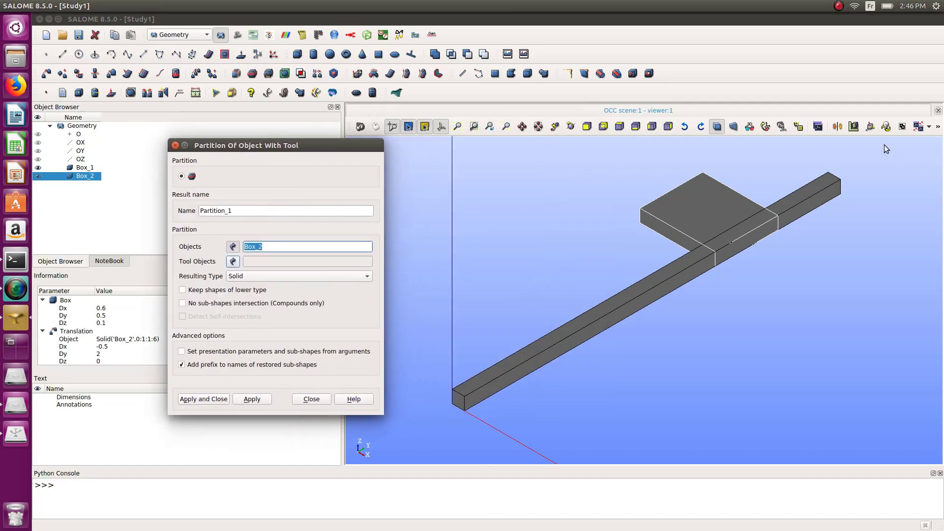
drag(667, 274, 502, 439)
drag(448, 443, 448, 443)
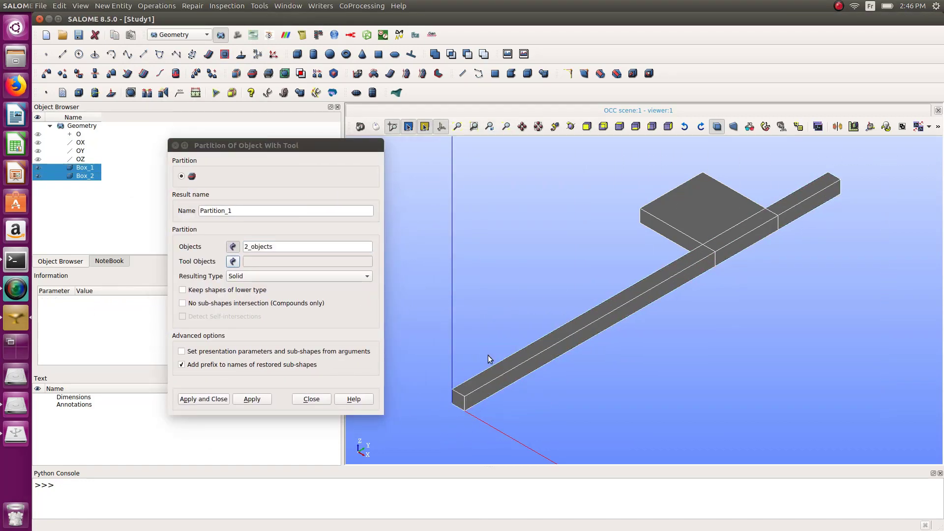
click(192, 399)
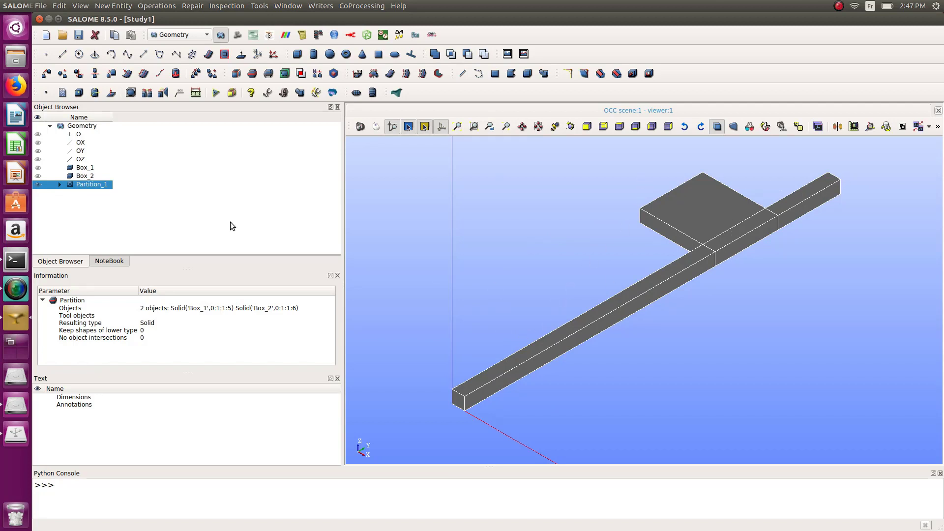
Hide Partition_1 and show it again to check the partitioned shape.
click(39, 184)
click(39, 184)
scroll(663, 234, down, 2)
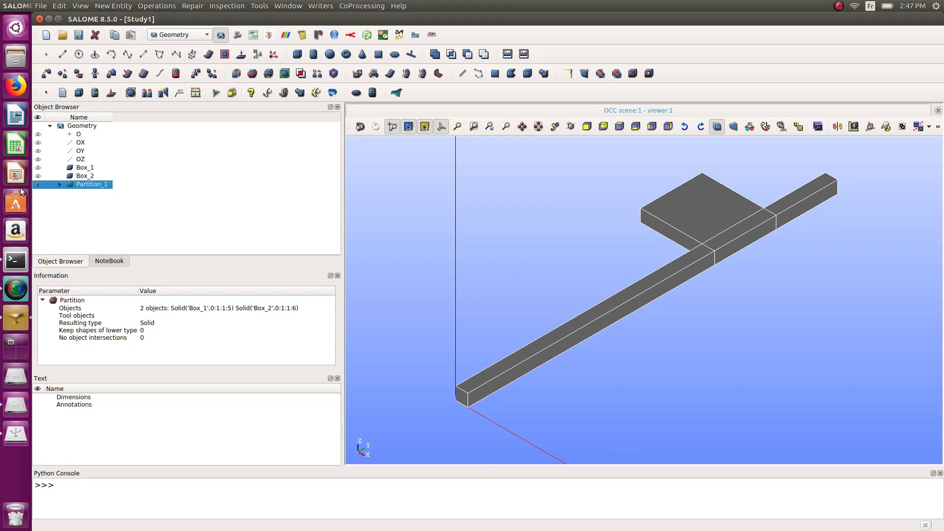
Create a face group named inlet on Partition_1 from the side box's end face farthest from the long duct.
click(60, 185)
click(120, 5)
mouse_move(127, 54)
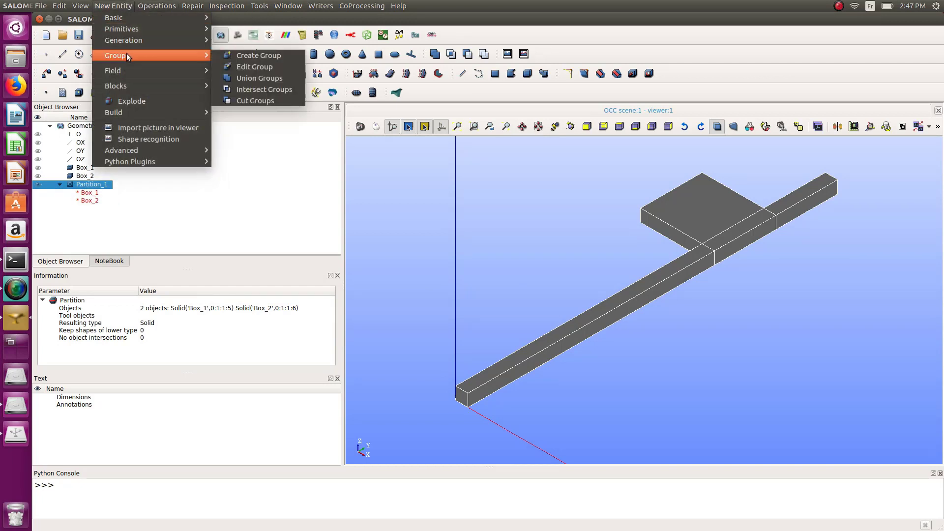
click(232, 56)
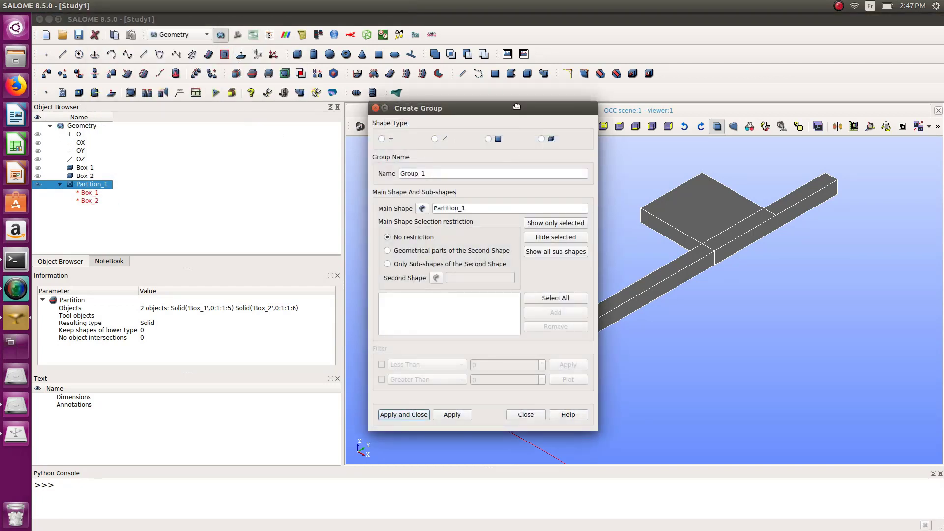
drag(516, 106, 338, 98)
click(311, 130)
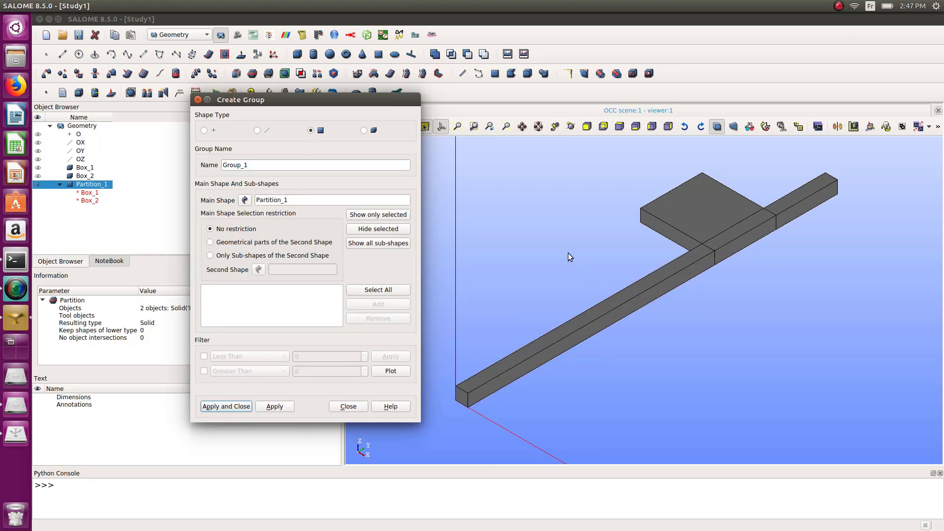
ctrl+right_drag(566, 258, 804, 255)
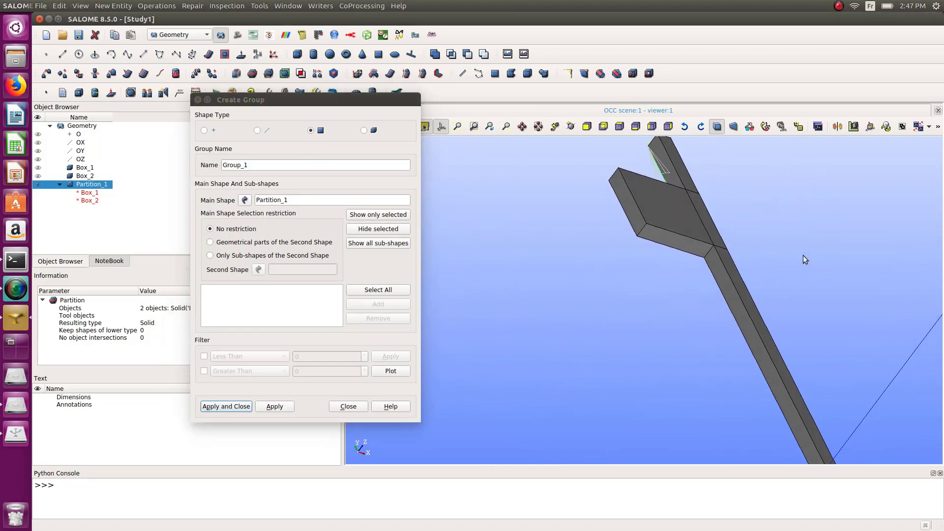
click(643, 230)
click(388, 305)
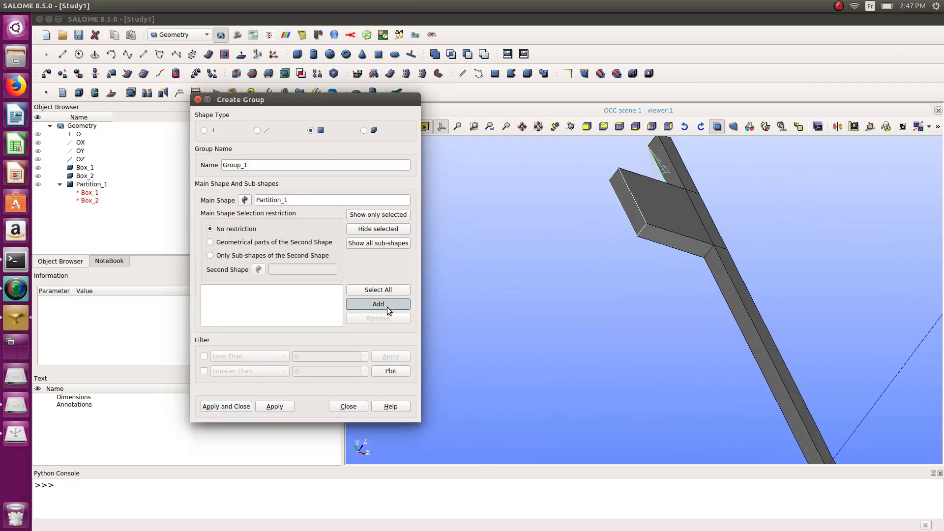
double_click(264, 168)
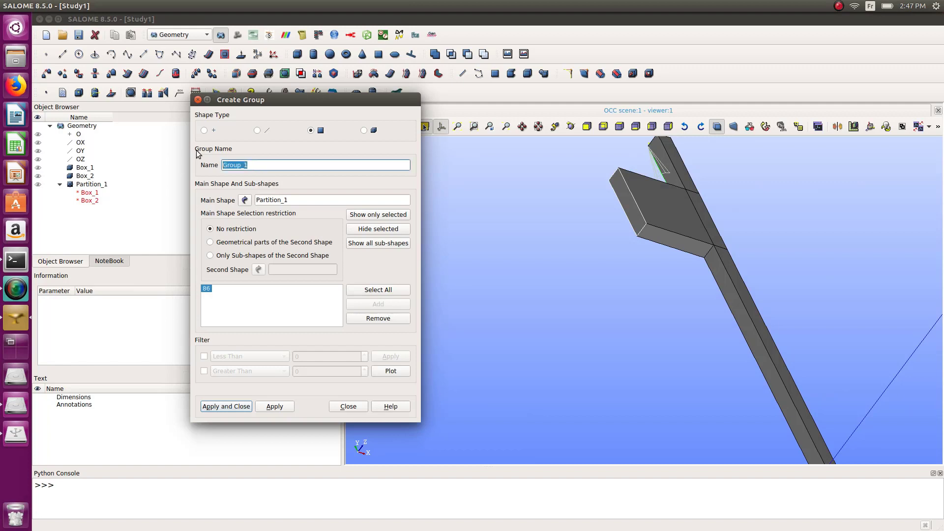
text(inlet)
click(265, 409)
Create a face group named outlet on Partition_1 from the long duct's end face at the origin.
ctrl+middle_drag(633, 402, 609, 273)
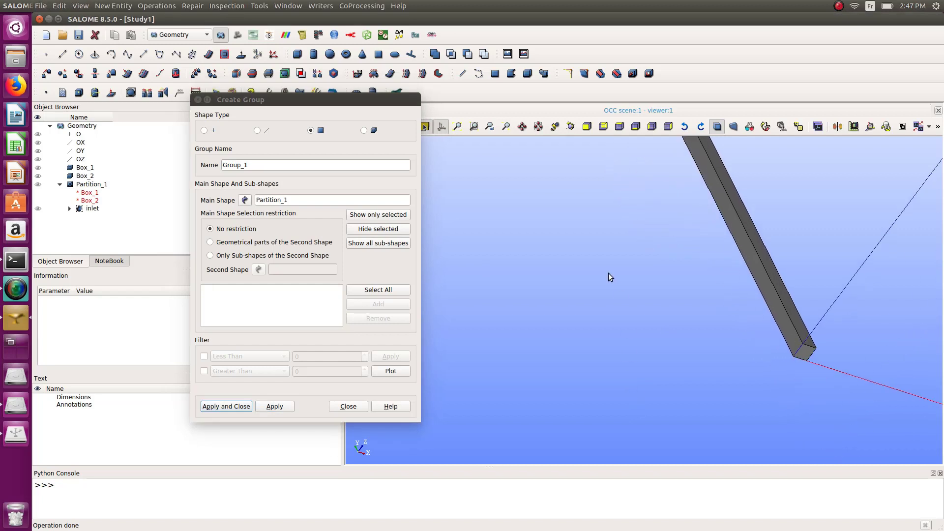
click(811, 350)
click(386, 304)
drag(253, 167, 179, 165)
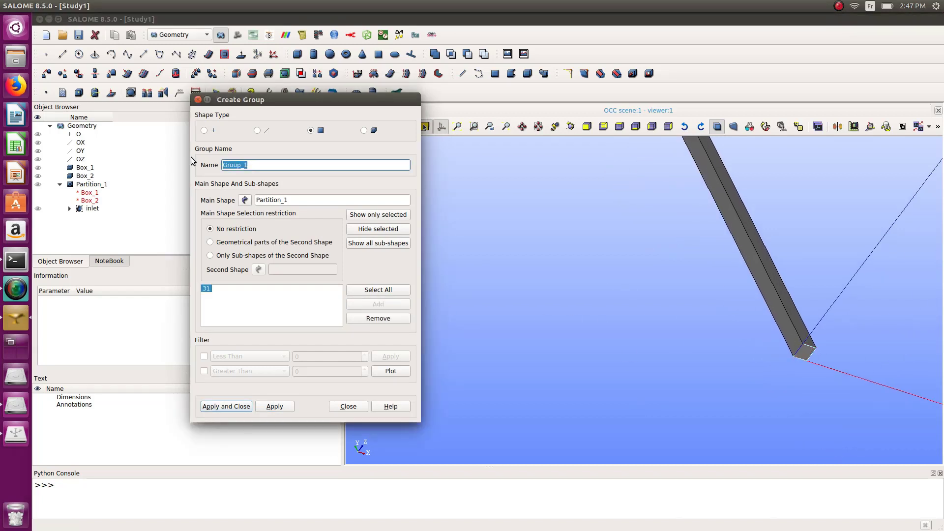
text(outlet)
click(274, 406)
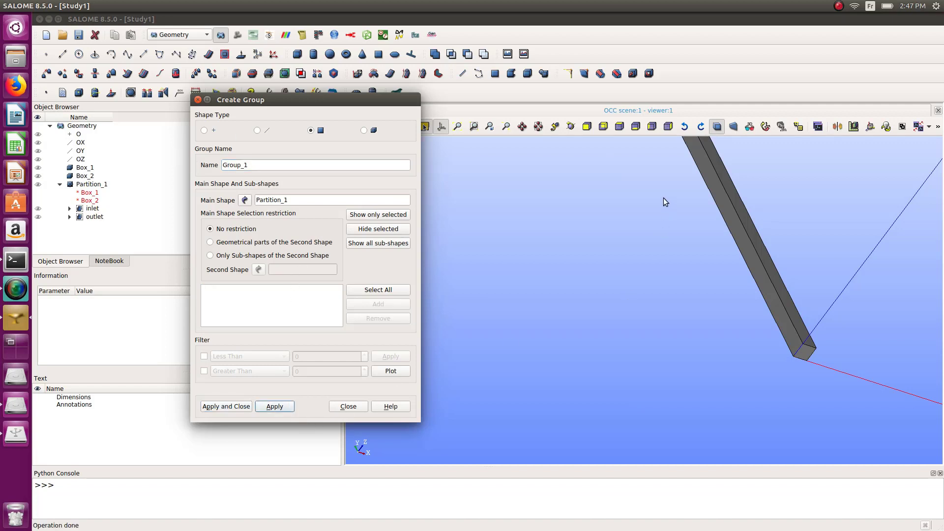
Create a face group named walls on Partition_1 from the seven remaining side faces around both ducts.
ctrl+middle_drag(663, 197, 660, 244)
scroll(660, 244, down, 3)
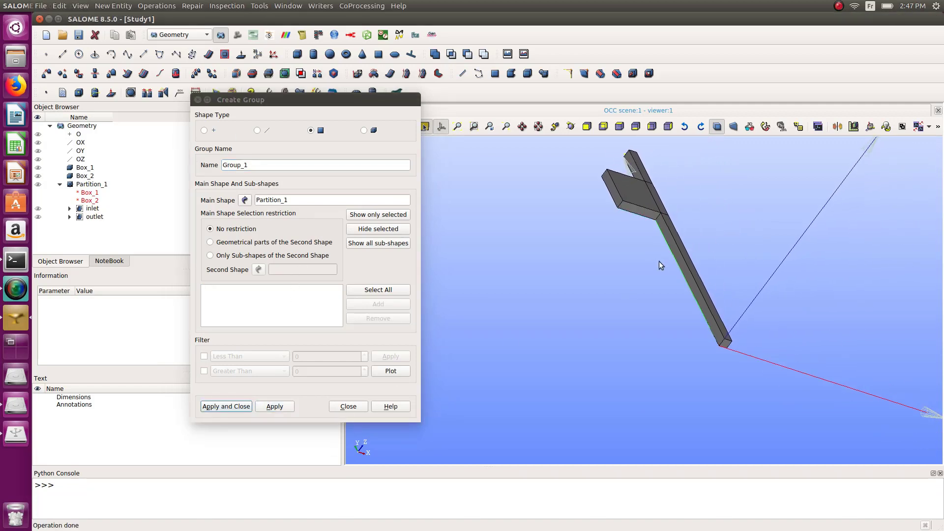
click(662, 239)
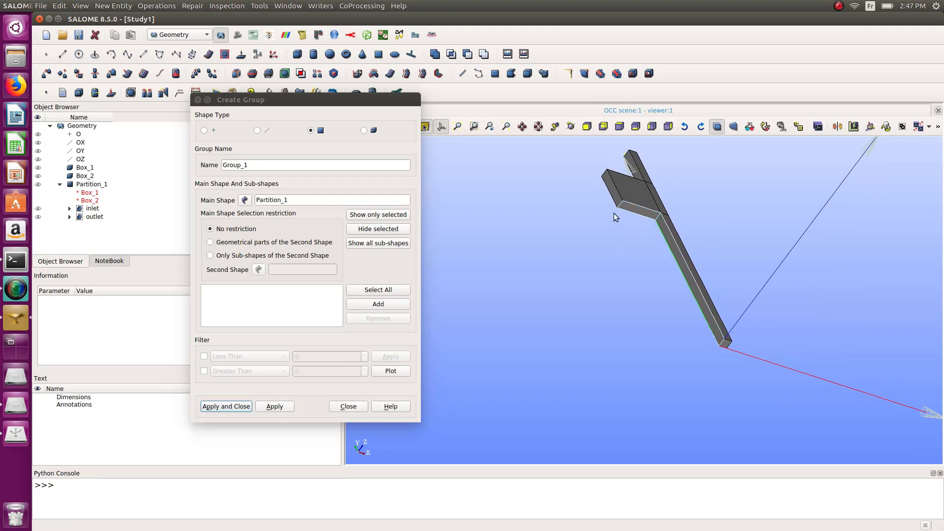
ctrl+right_drag(614, 213, 807, 300)
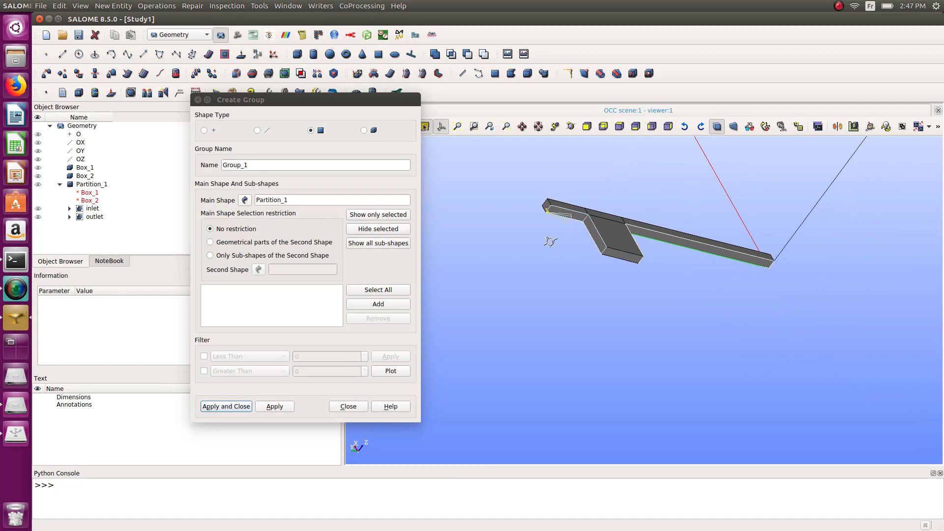
ctrl+right_drag(550, 241, 641, 254)
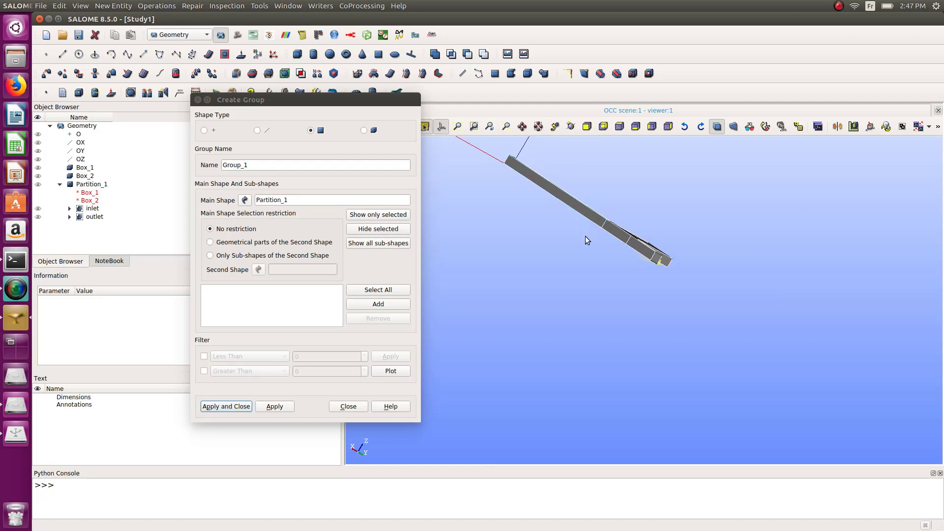
click(378, 305)
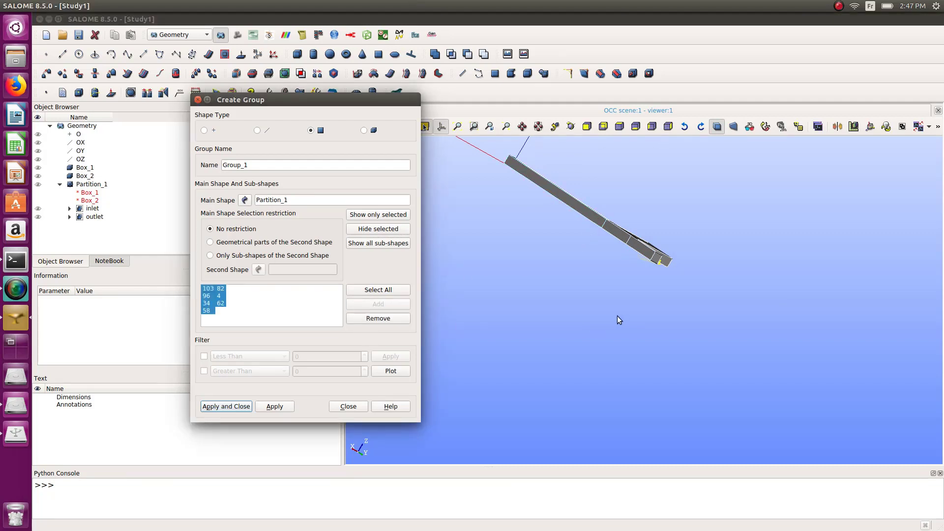
double_click(253, 163)
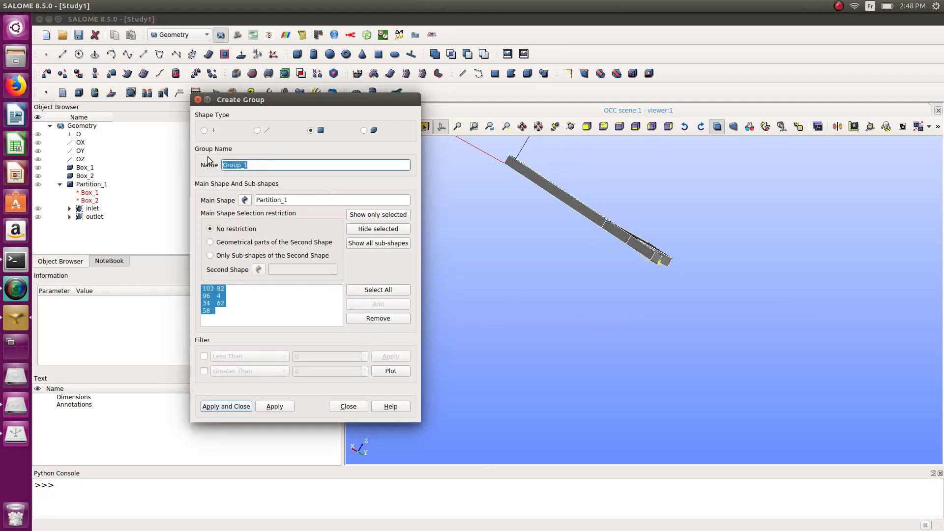
text(walls)
click(275, 407)
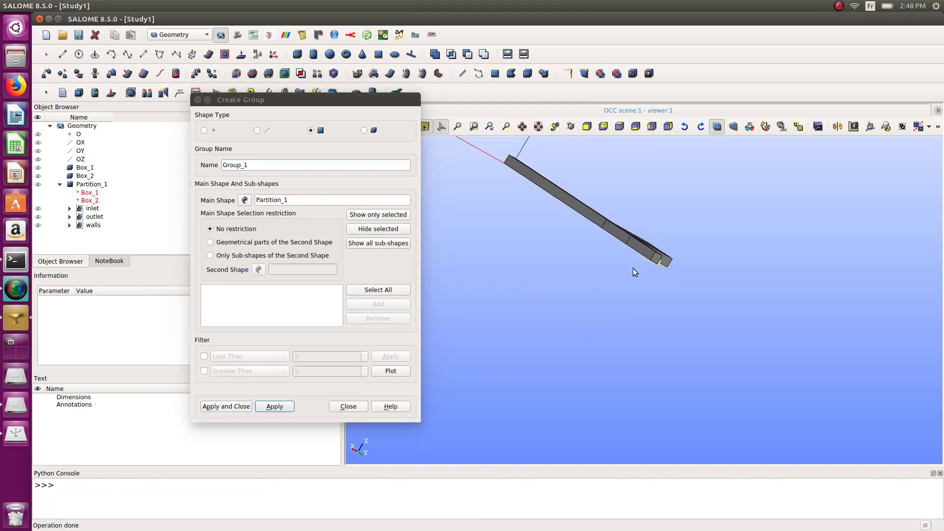
Create a face group named symmetry on Partition_1 from all its upper and lower faces, and finish creating groups.
ctrl+right_drag(633, 268, 398, 279)
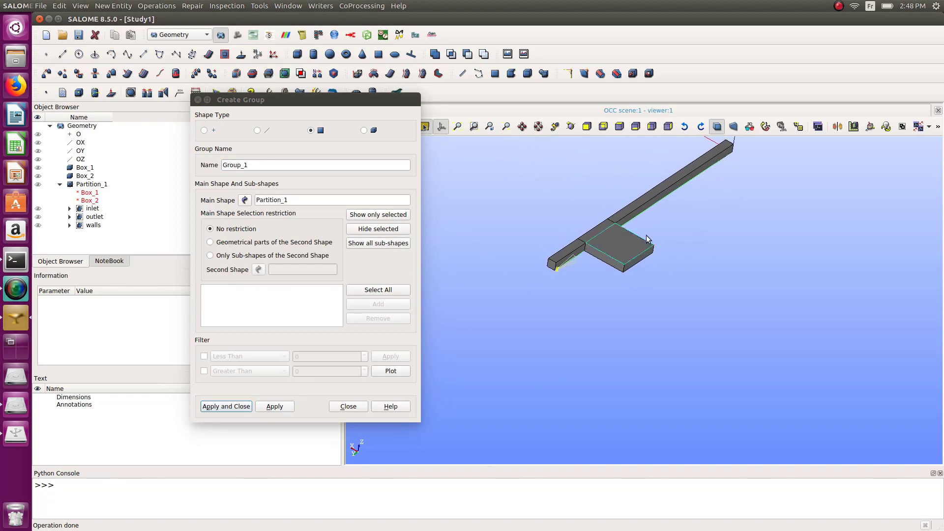
click(610, 224)
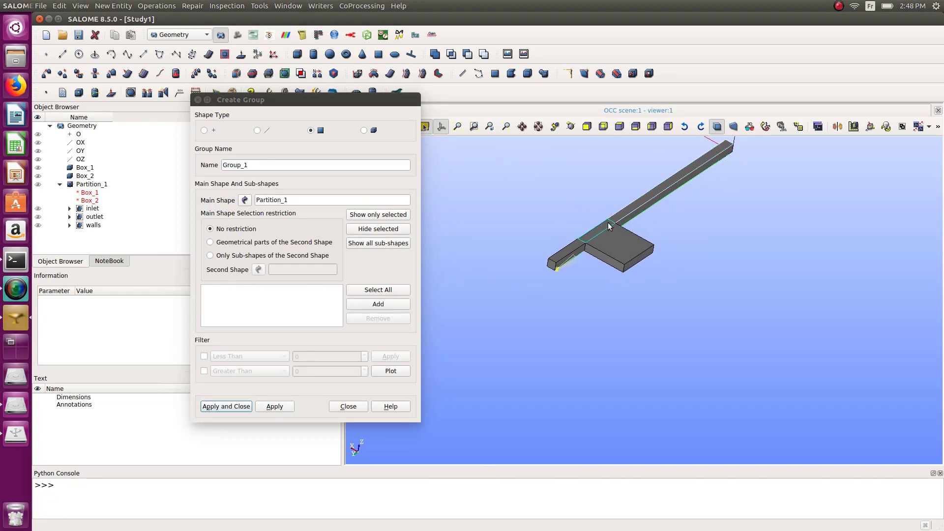
shift+click(617, 240)
ctrl+right_drag(696, 296, 584, 206)
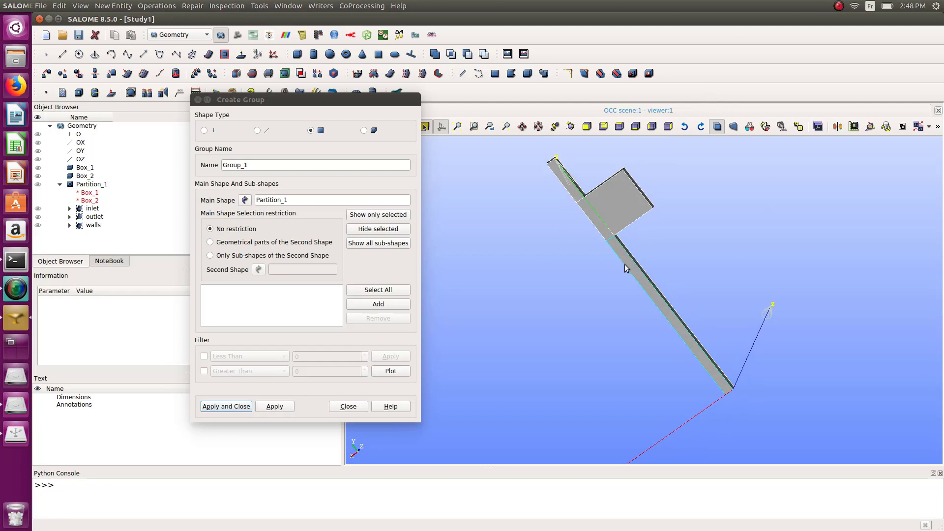
click(388, 304)
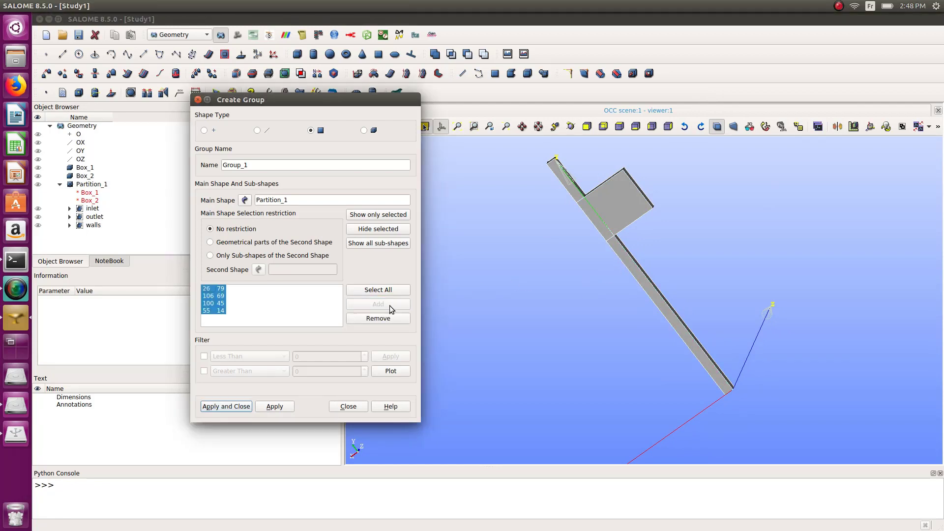
ctrl+right_drag(527, 234, 559, 397)
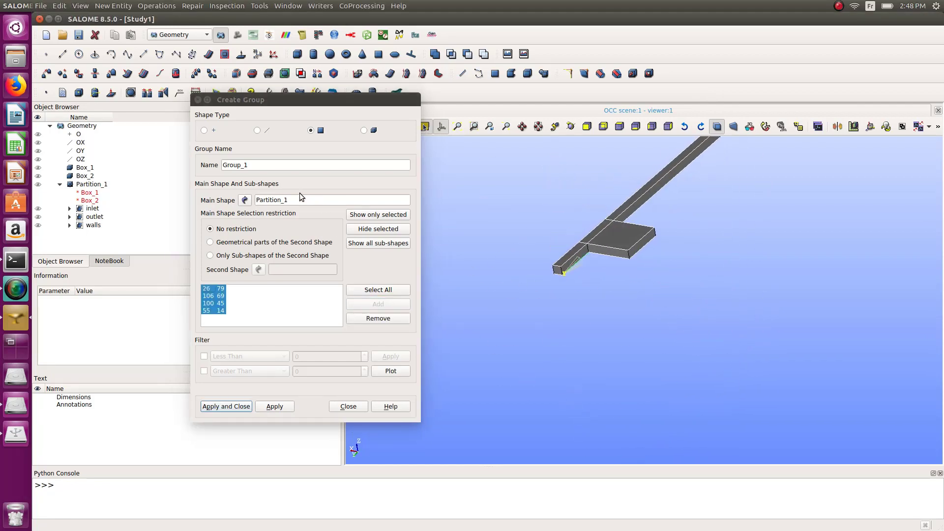
double_click(268, 165)
key(BackSpace)
text(sy)
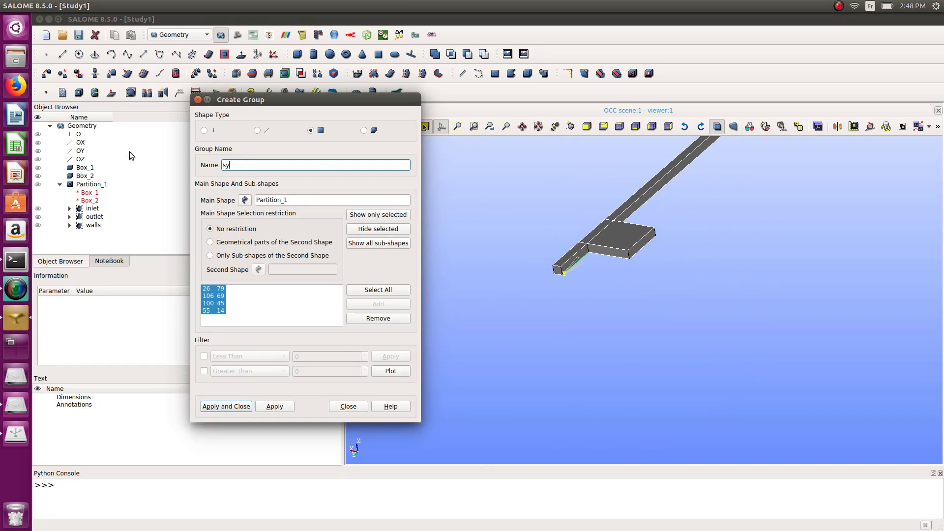
text(mmetry)
click(232, 405)
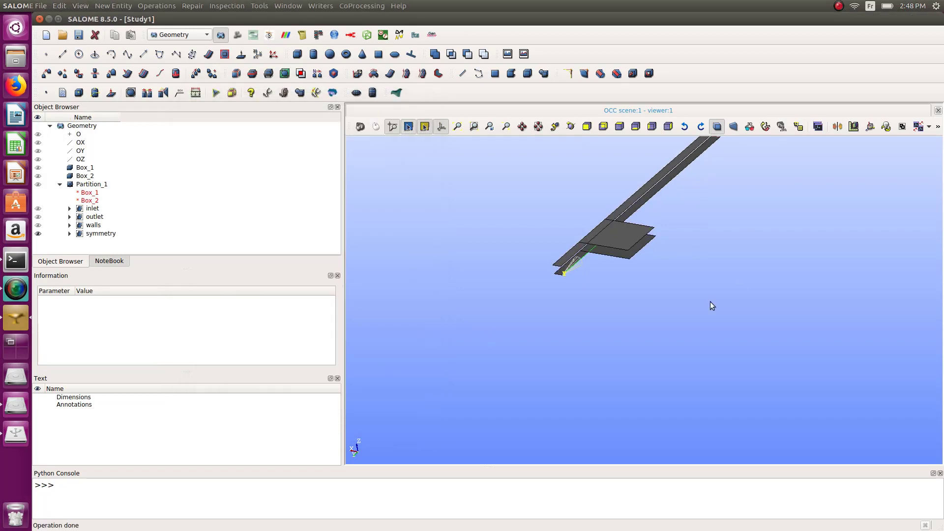
Inspect the symmetry group from several angles and show the walls, outlet and inlet groups together with it.
ctrl+right_drag(704, 333, 562, 331)
ctrl+right_drag(672, 237, 787, 226)
ctrl+middle_drag(787, 226, 670, 265)
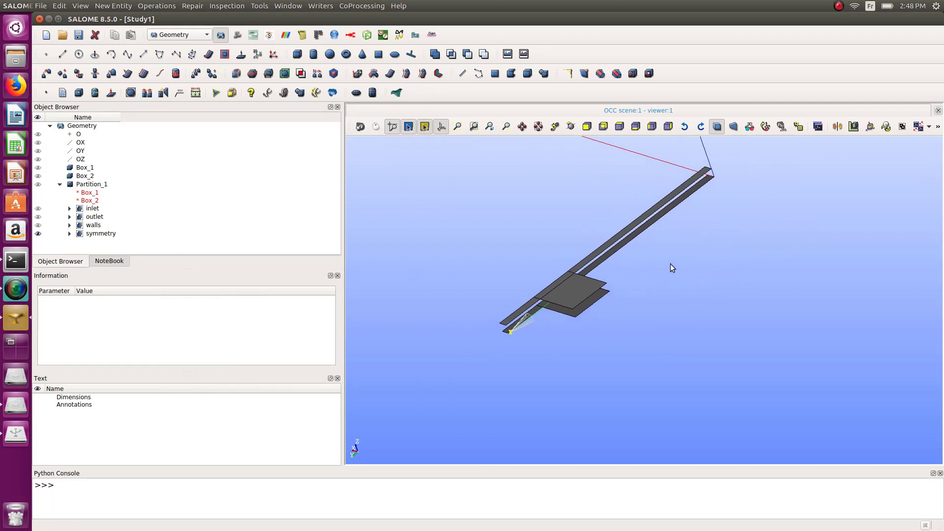
ctrl+right_drag(707, 231, 752, 241)
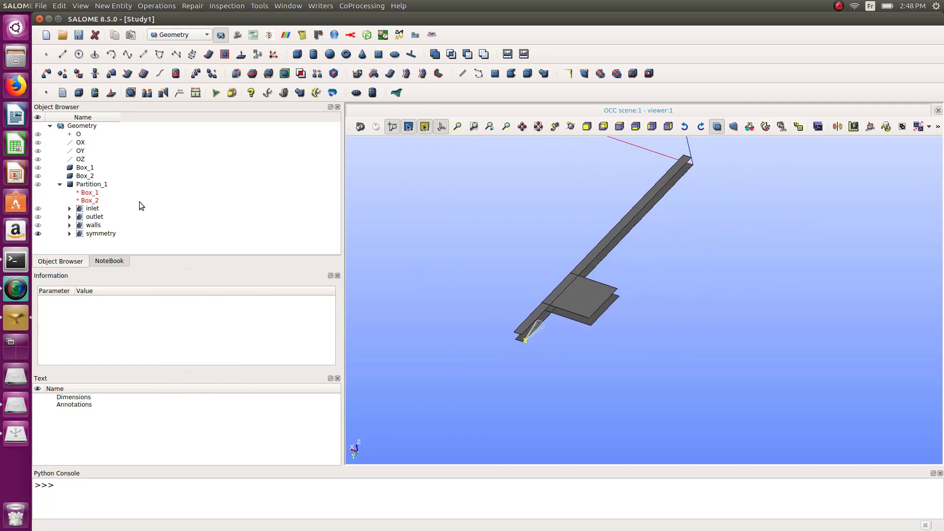
click(41, 227)
click(39, 217)
click(39, 209)
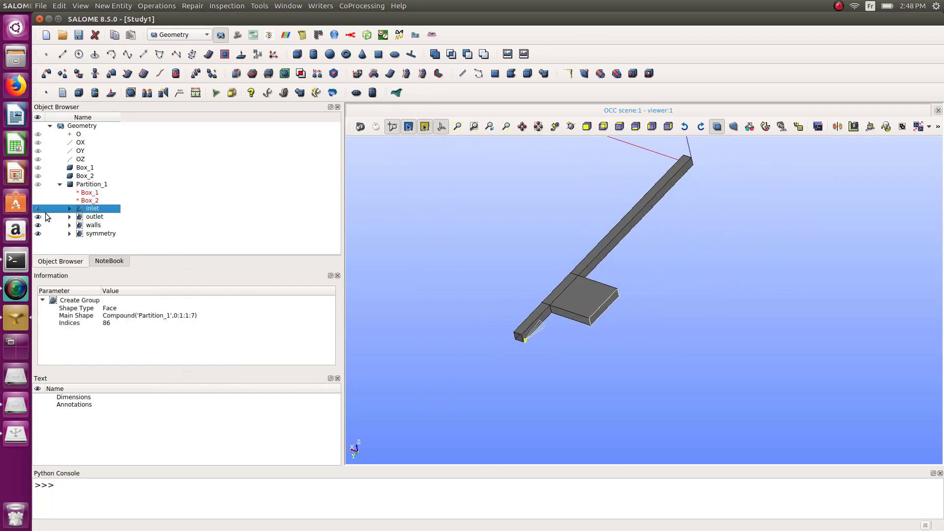
Run Propagate on Partition_1 to generate compounds of its parallel opposite edges.
click(38, 186)
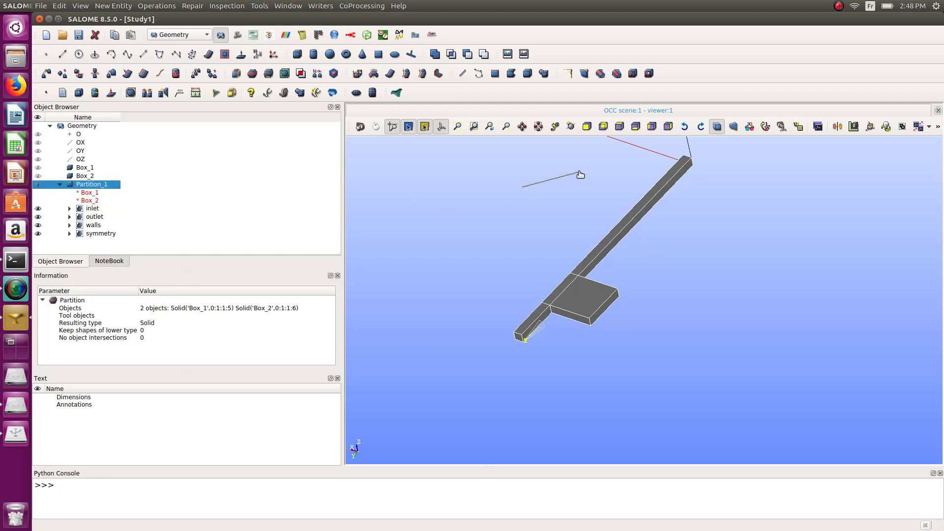
ctrl+right_drag(580, 173, 575, 220)
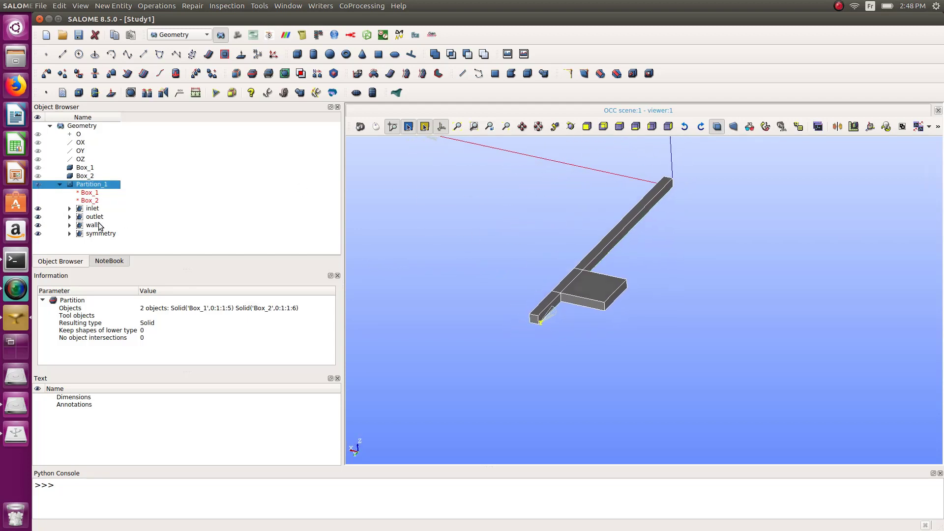
click(167, 6)
mouse_move(175, 36)
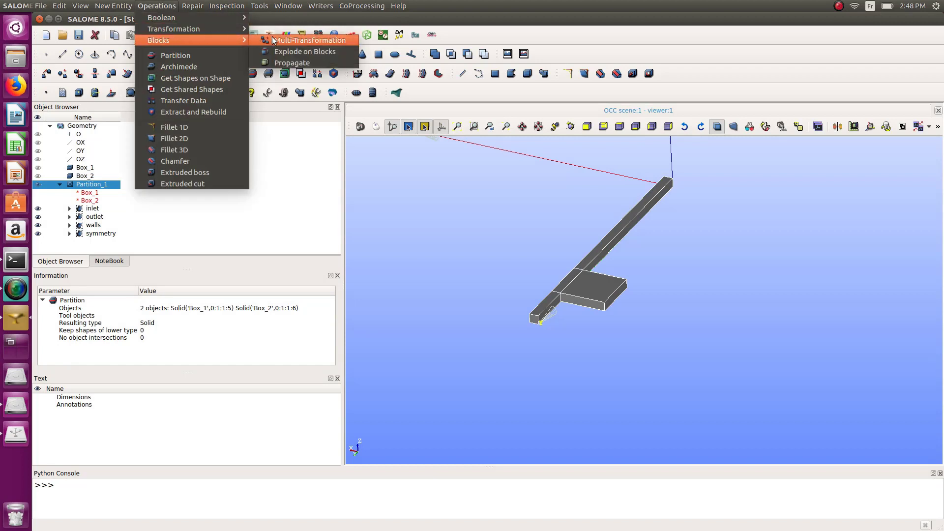
click(292, 62)
drag(489, 218, 416, 193)
click(337, 291)
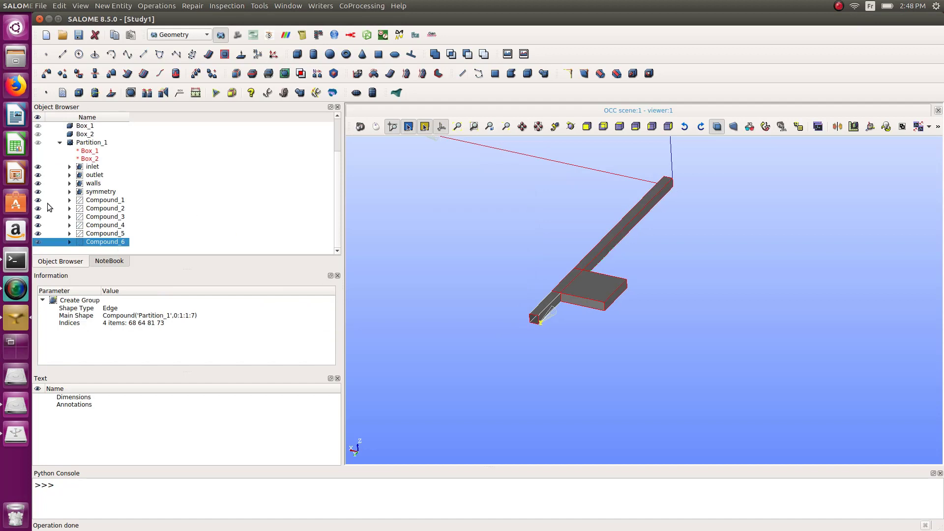
Hide the symmetry, walls, outlet and inlet face groups so only the propagated edge compounds are displayed.
click(38, 192)
click(38, 183)
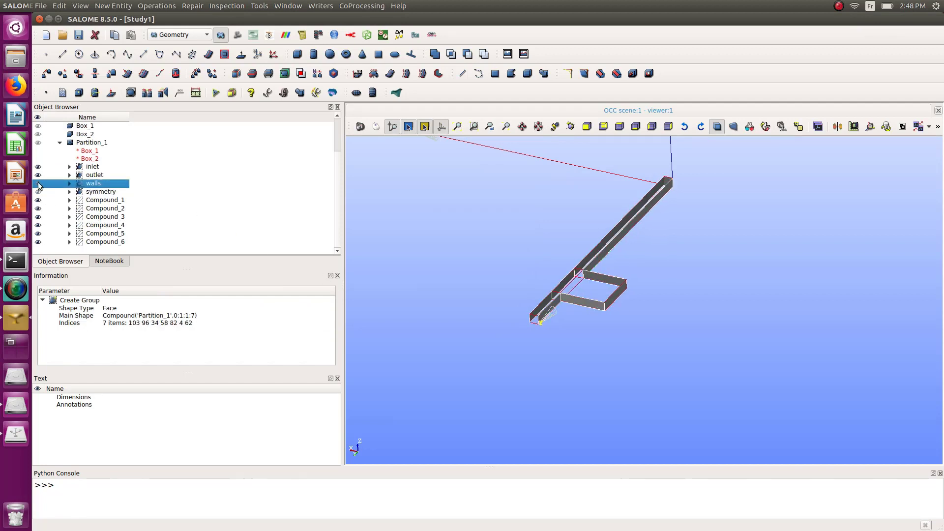
click(39, 175)
click(39, 167)
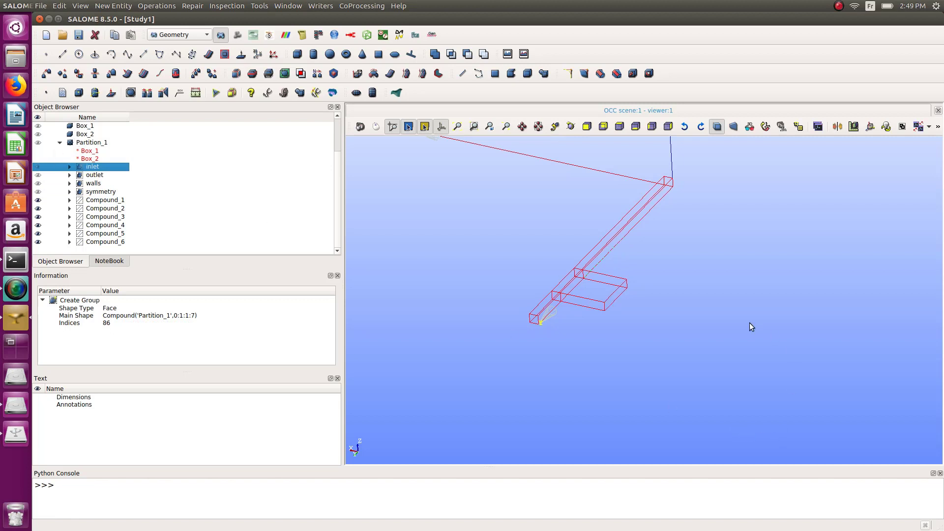
scroll(669, 186, up, 2)
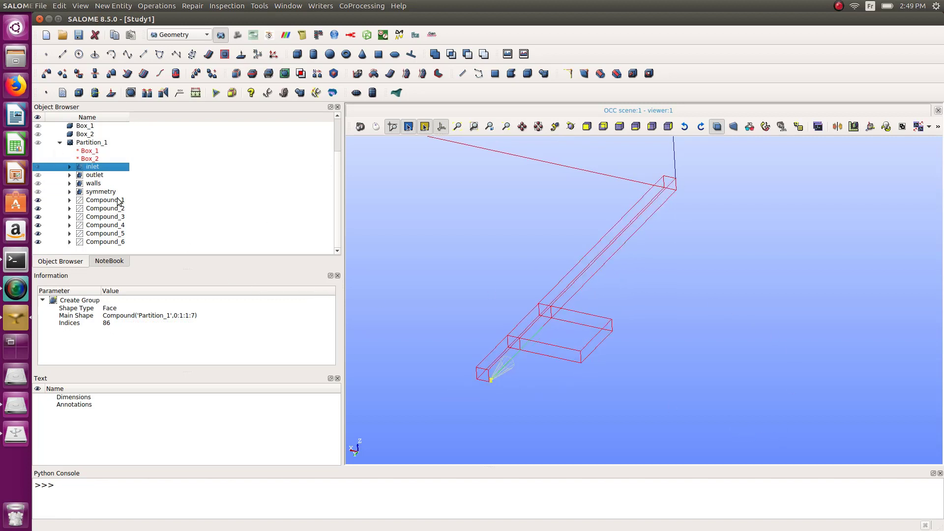
Hide Compound_6, the lengthwise edges of the short duct end, and rename it ydir1.
click(38, 243)
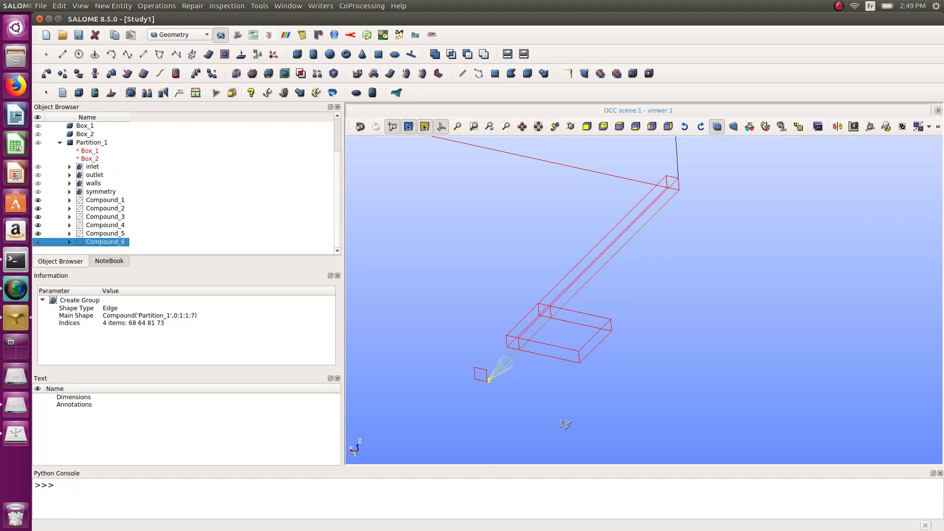
ctrl+right_drag(565, 427, 675, 250)
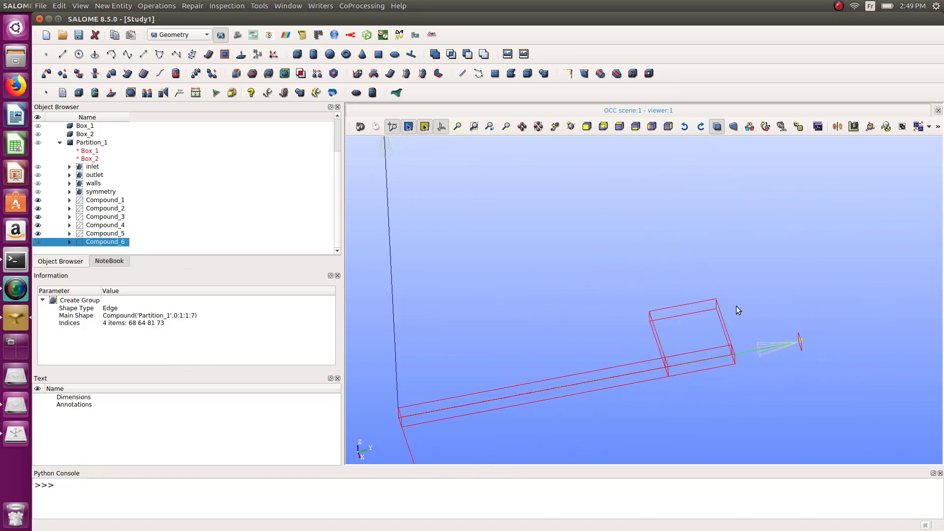
double_click(114, 242)
text(ydir1)
key(Return)
Rename Compound_5, the lengthwise edges of the long duct section, as ydir3 and hide it.
click(87, 235)
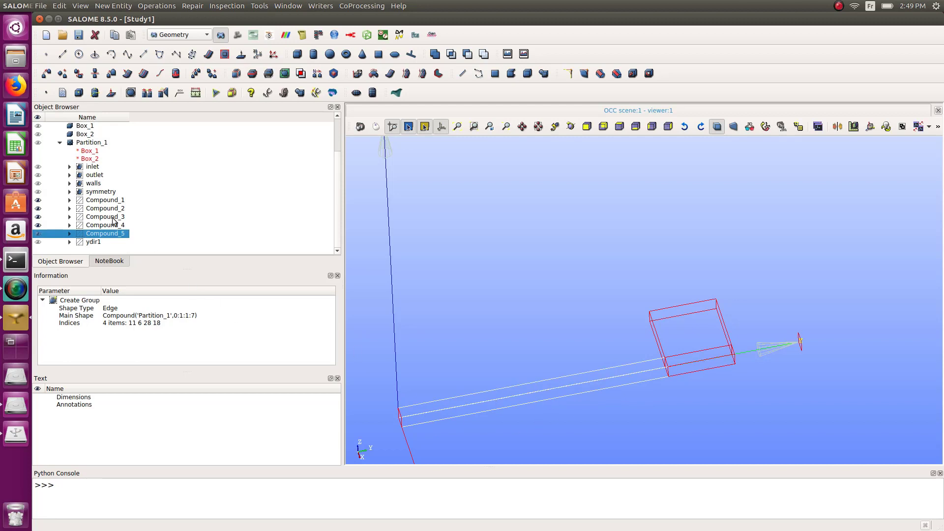
right_click(103, 232)
click(123, 238)
text(ydir3)
key(Return)
click(38, 234)
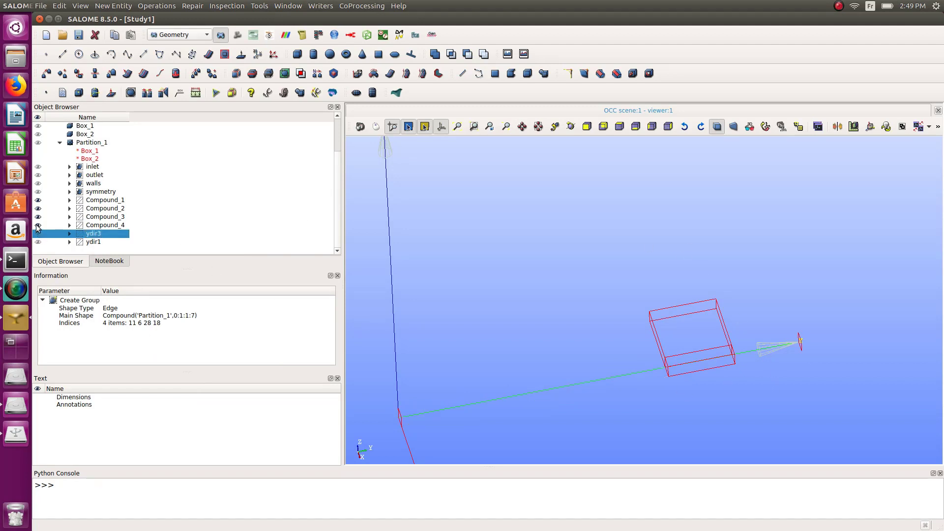
Rename Compound_4, the edges across the long duct's width, as xdir2 and hide it.
click(37, 227)
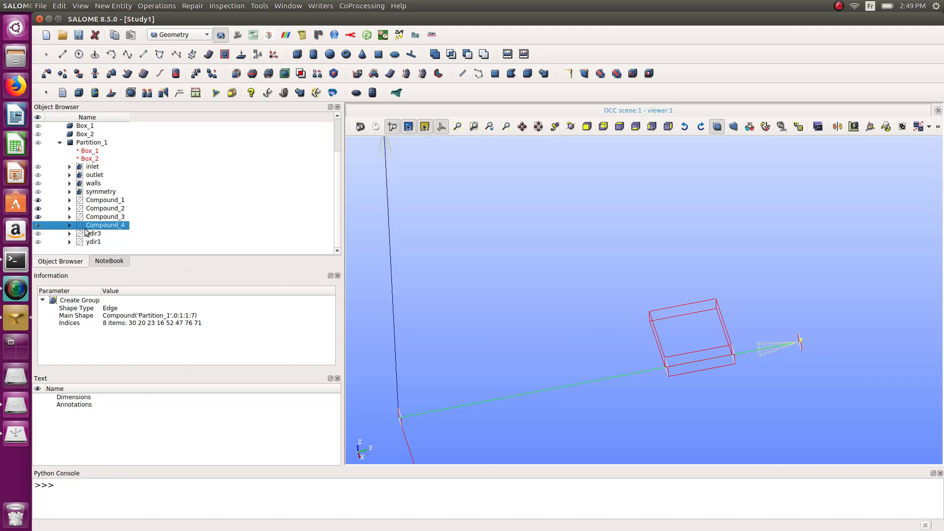
right_click(114, 225)
click(133, 230)
text(xdir2)
click(100, 217)
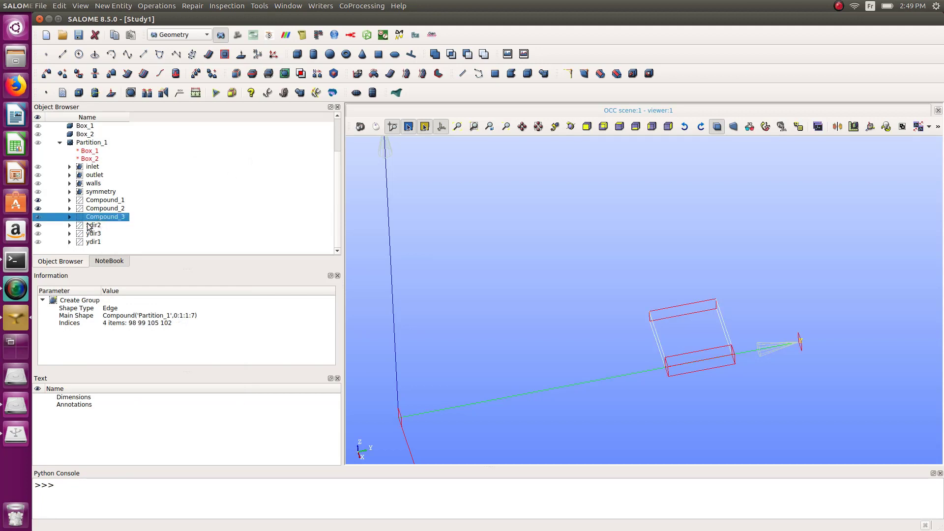
click(89, 225)
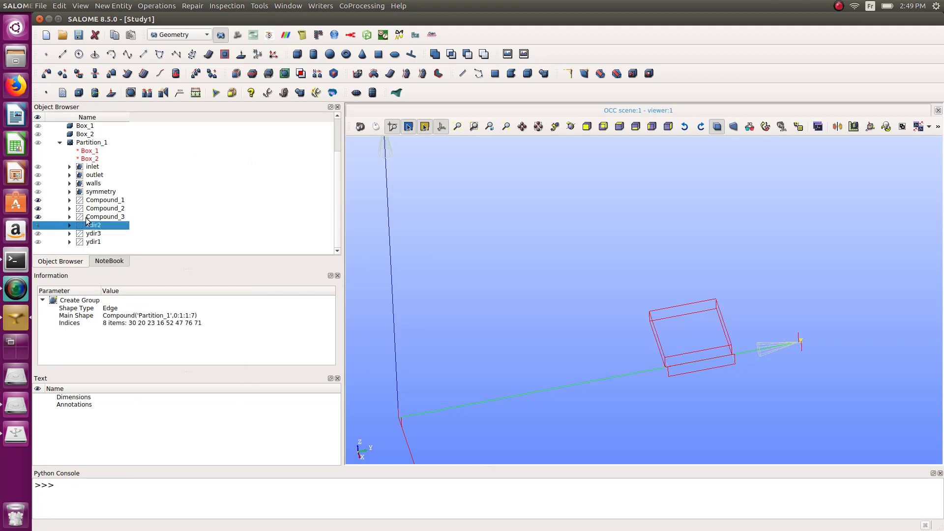
Rename Compound_3, the side box's edges running away from the long duct, as xdir1.
click(89, 217)
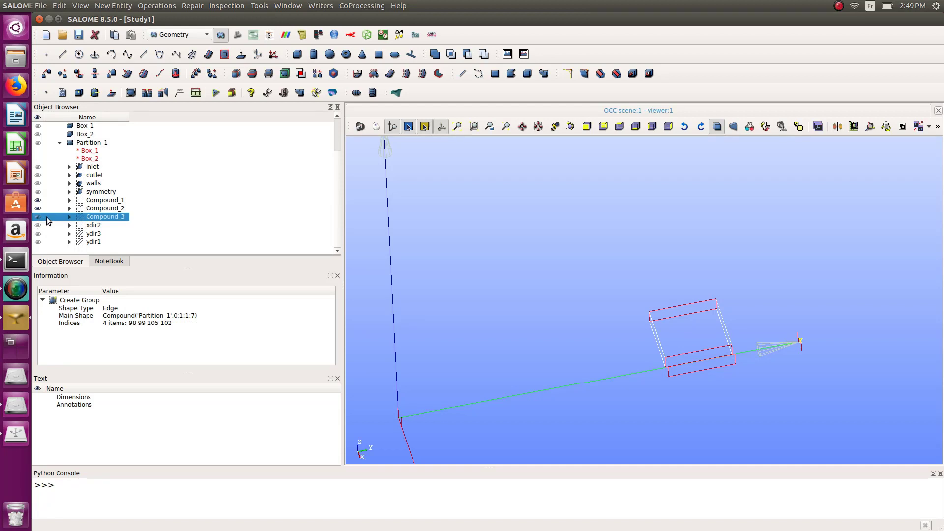
right_click(115, 218)
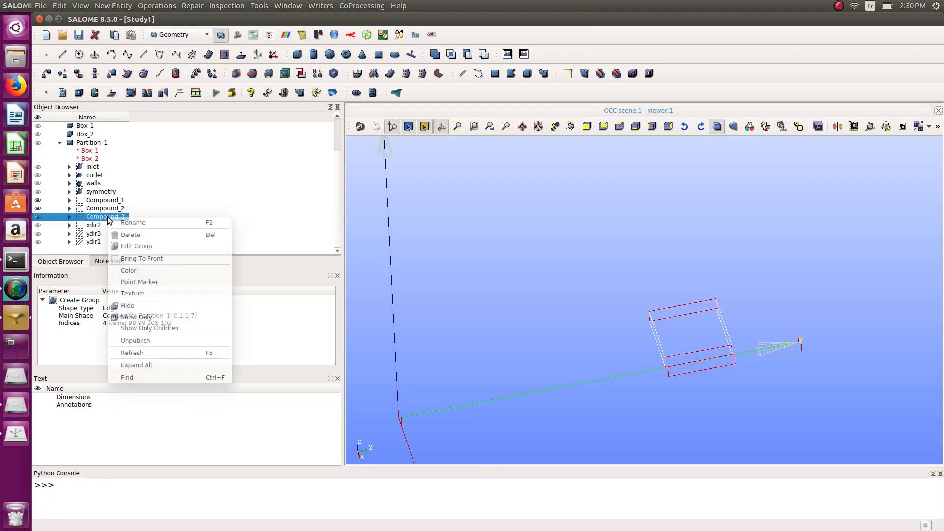
click(119, 223)
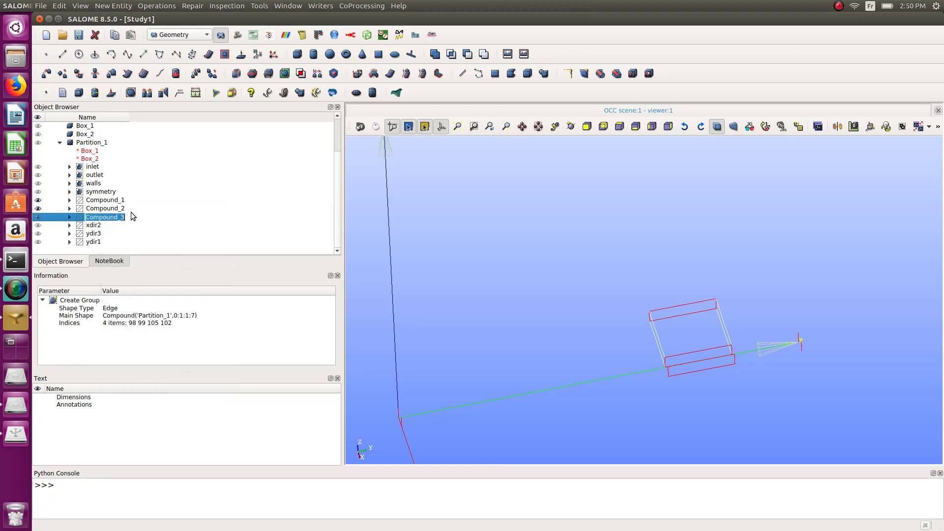
text(xdir1)
click(134, 209)
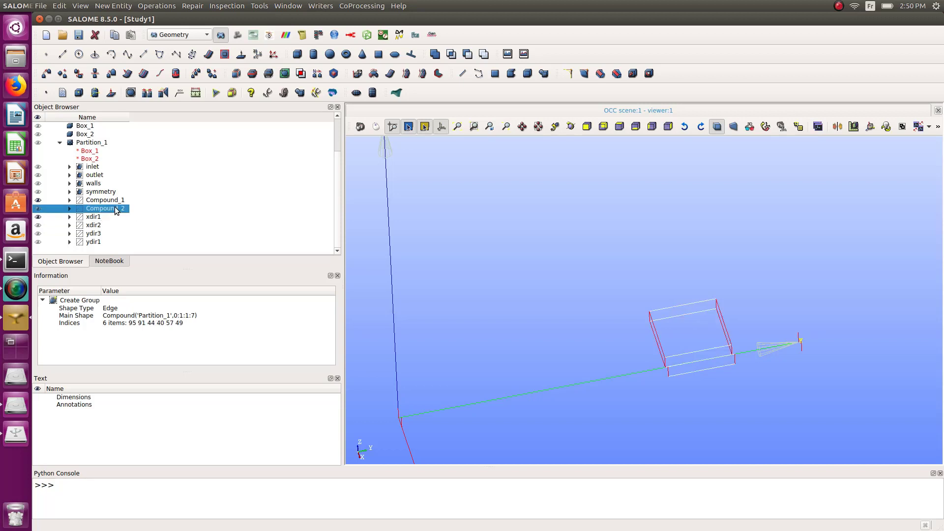
Hide xdir1, rename Compound_2, the side box's edges parallel to the long duct, as ydir2, and hide it.
click(39, 219)
click(39, 209)
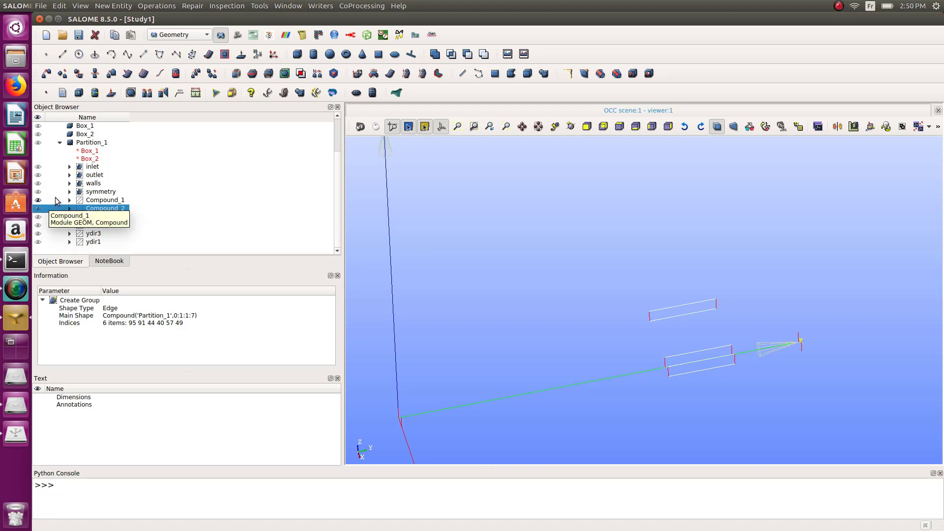
right_click(106, 209)
click(122, 212)
text(ydir2)
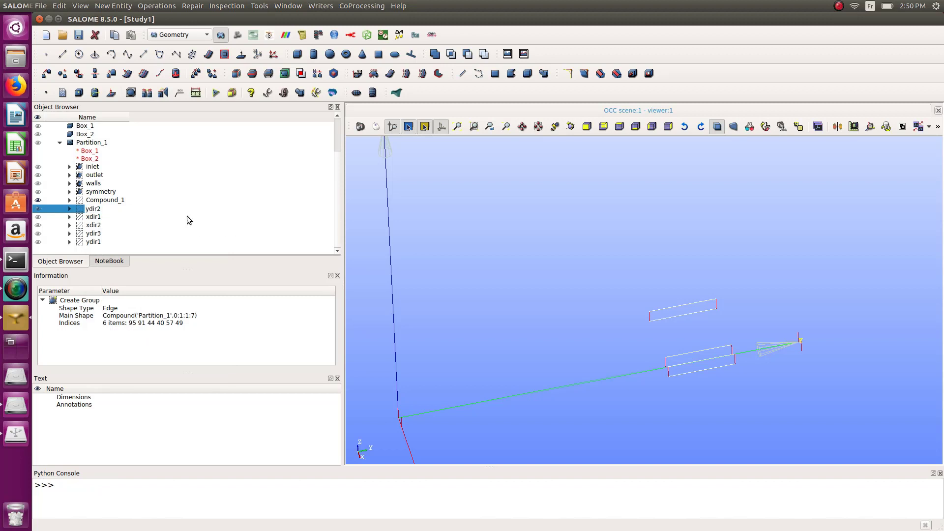
click(100, 201)
click(37, 209)
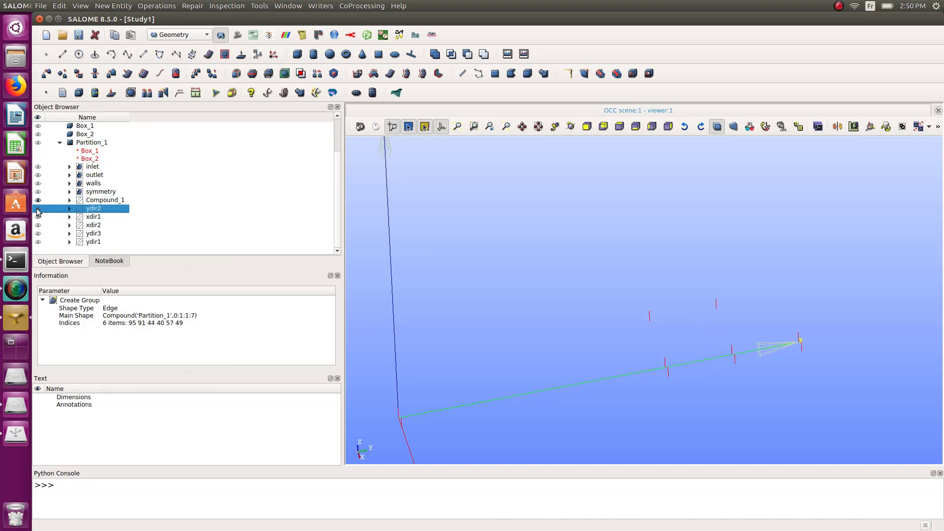
Rename Compound_1, the short vertical edges of the whole geometry, as thickness.
click(98, 202)
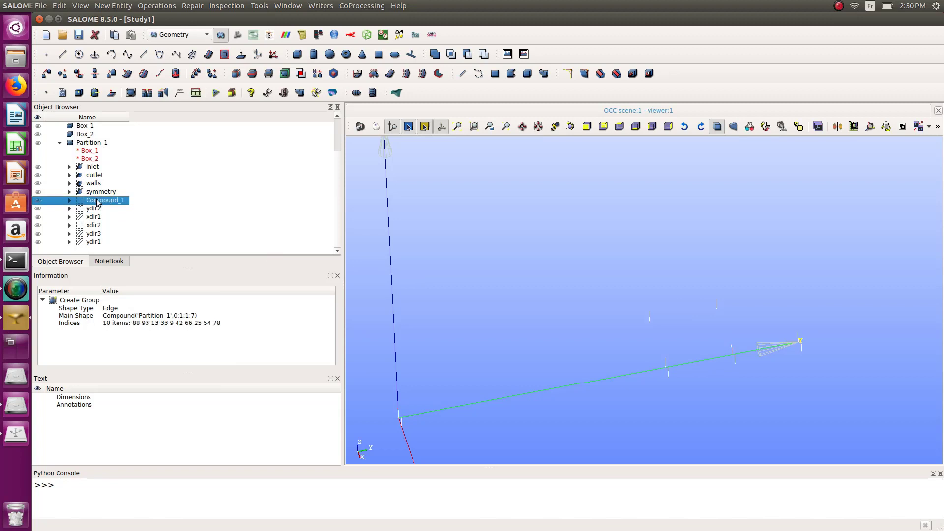
right_click(98, 201)
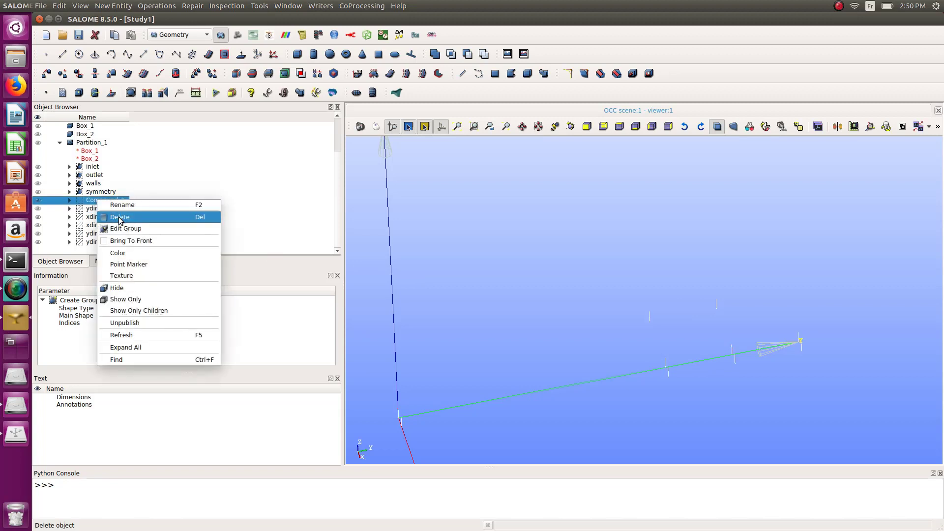
click(120, 207)
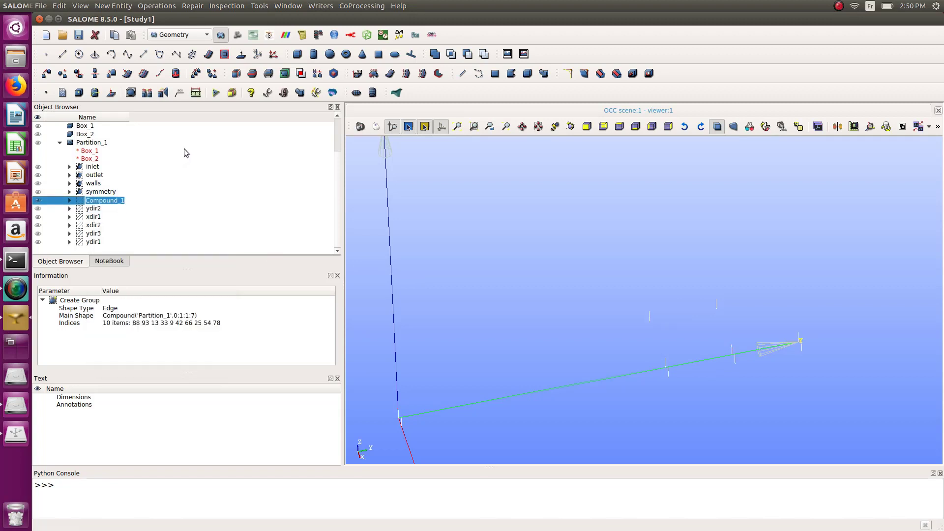
text(thickness)
key(Return)
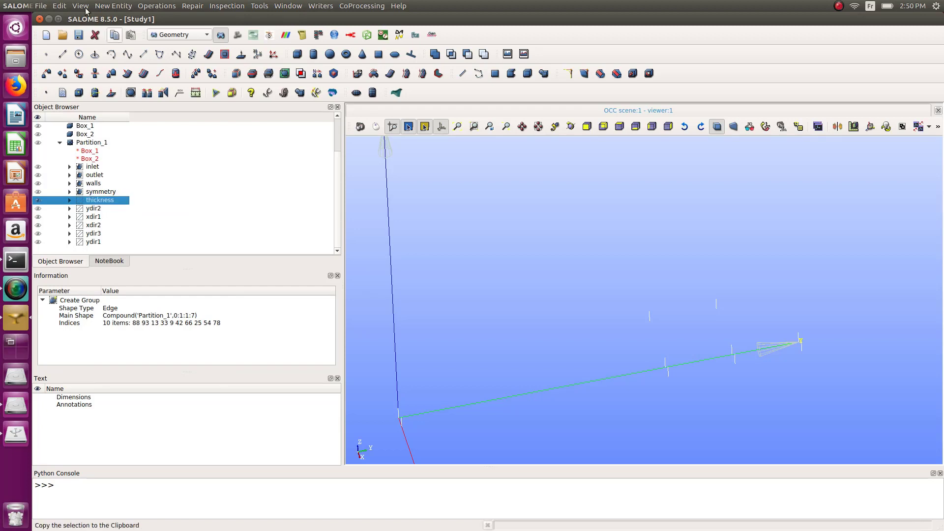
Show the edge groups ydir2, xdir1, xdir2, ydir3 and ydir1 together with thickness to check that all edges are covered.
scroll(601, 337, down, 1)
scroll(636, 365, up, 2)
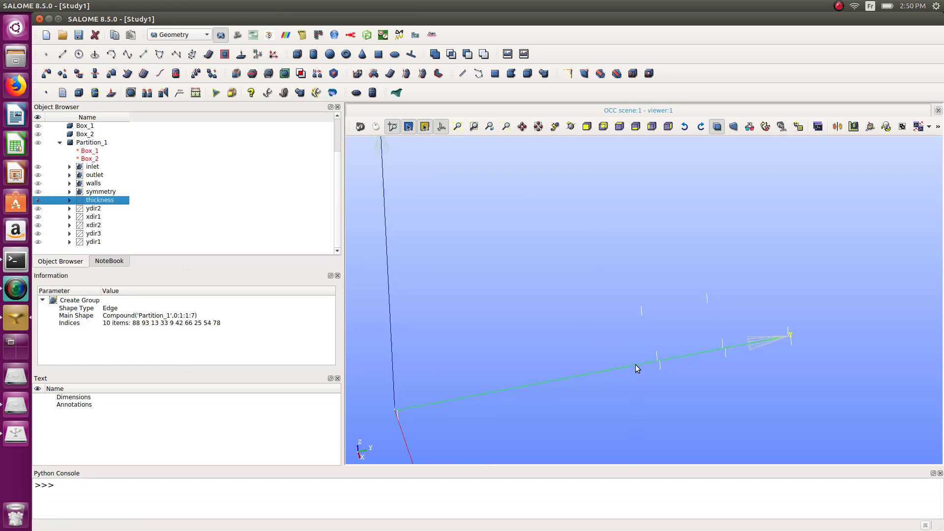
click(38, 200)
click(38, 209)
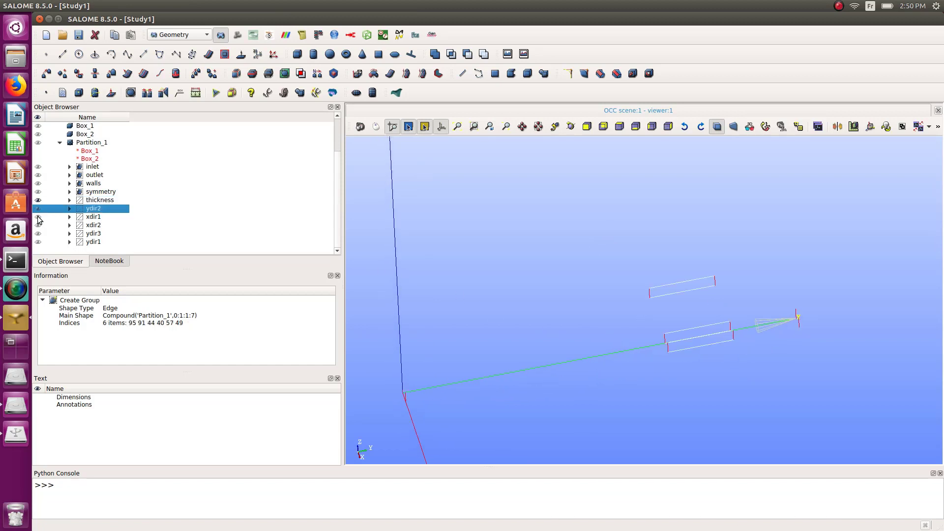
click(38, 217)
click(38, 226)
click(38, 234)
click(38, 242)
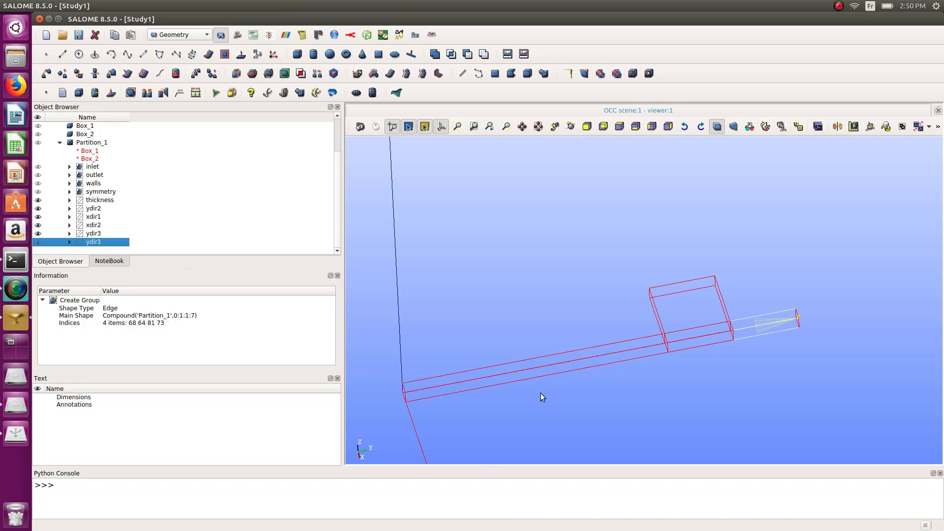
ctrl+middle_drag(593, 354, 602, 353)
scroll(88, 171, up, 2)
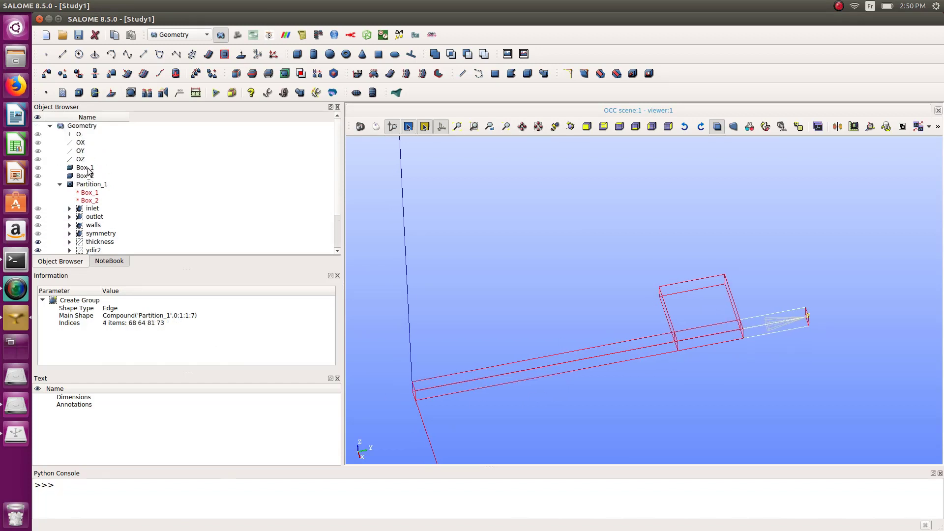
scroll(90, 174, down, 2)
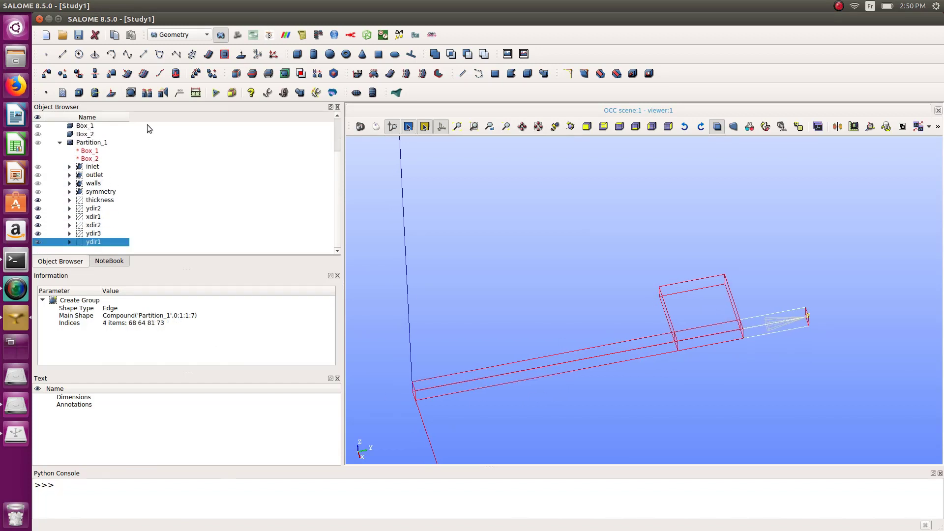
Save the study as Study1 in a new folder named simple-junction2 inside cfd-projects.
click(80, 36)
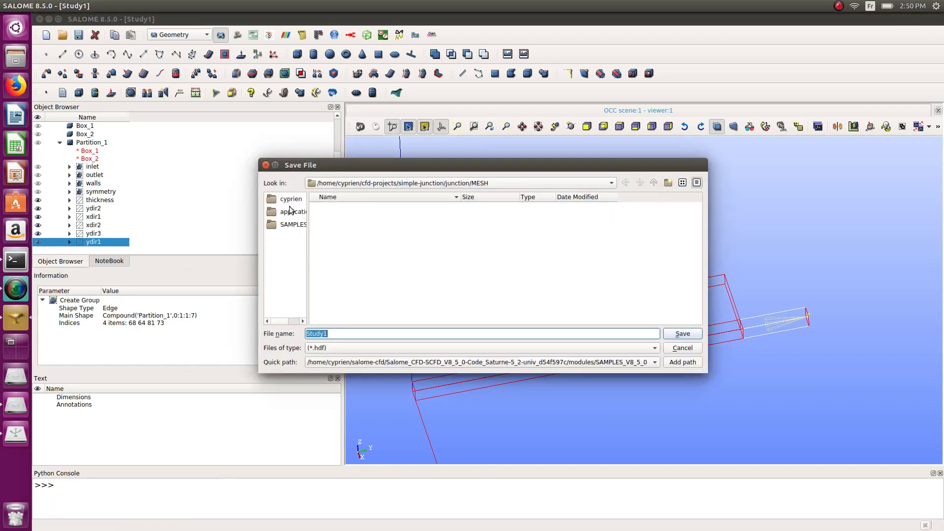
click(658, 185)
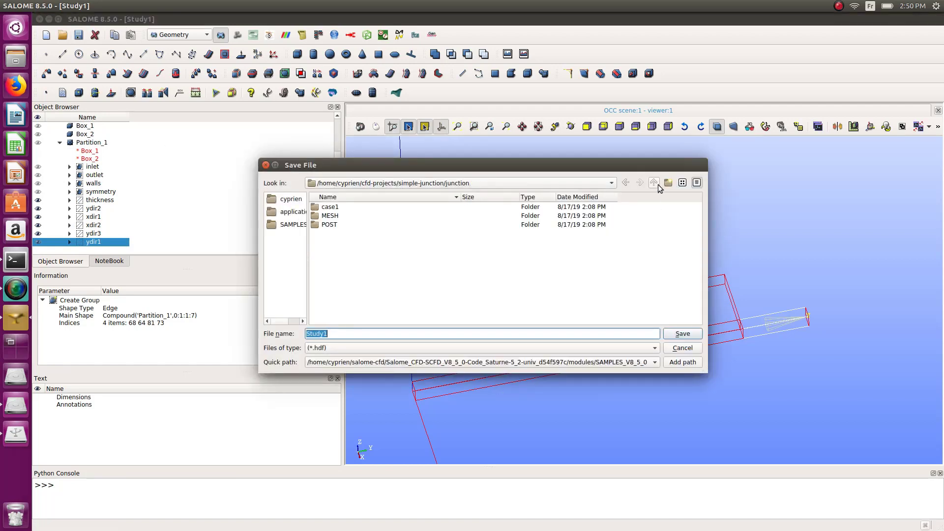
click(658, 184)
click(656, 185)
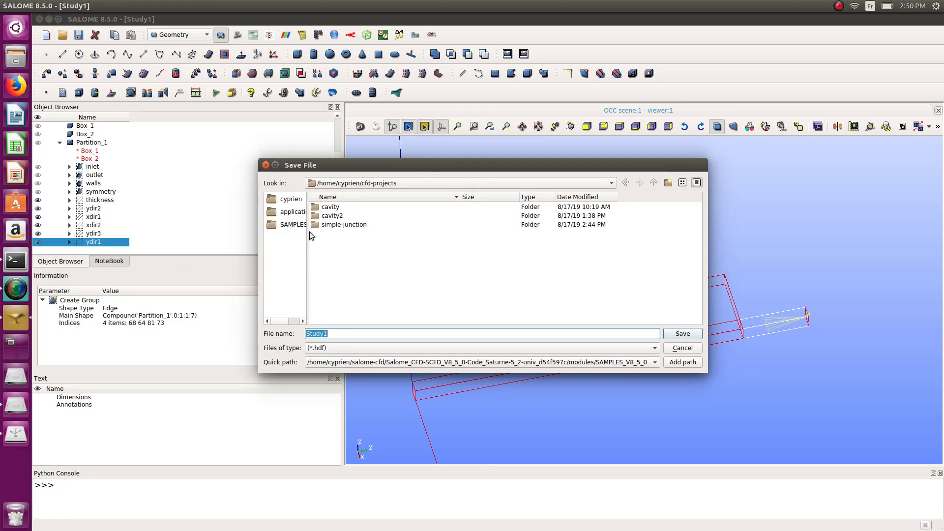
click(668, 183)
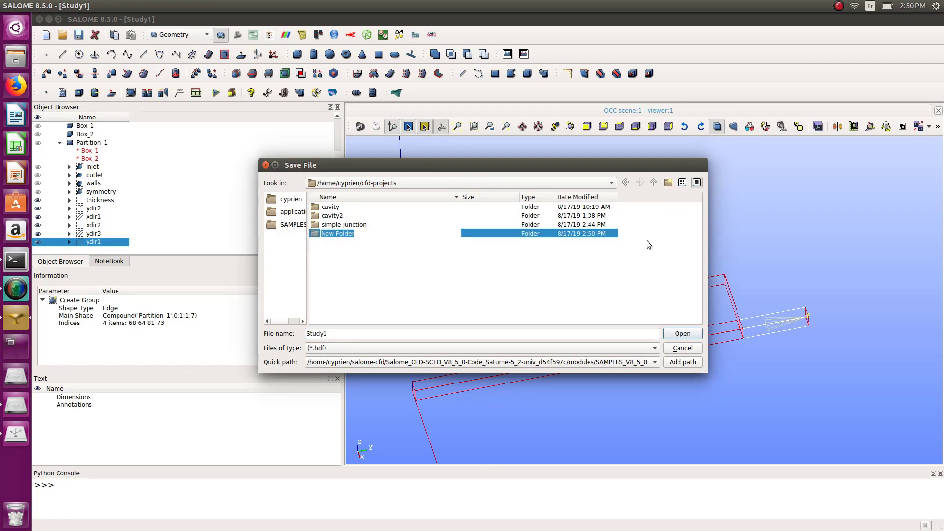
text(sim)
key(BackSpace)
key(BackSpace)
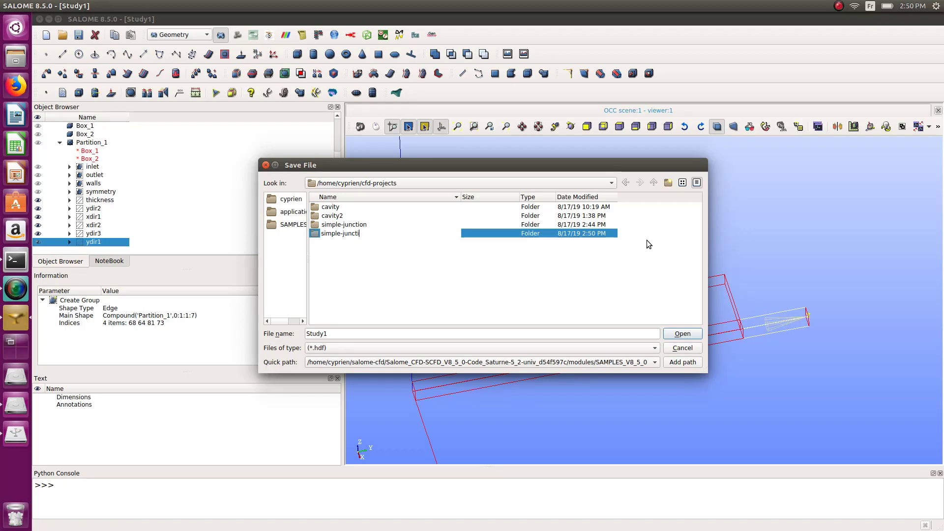
text(on2)
key(Return)
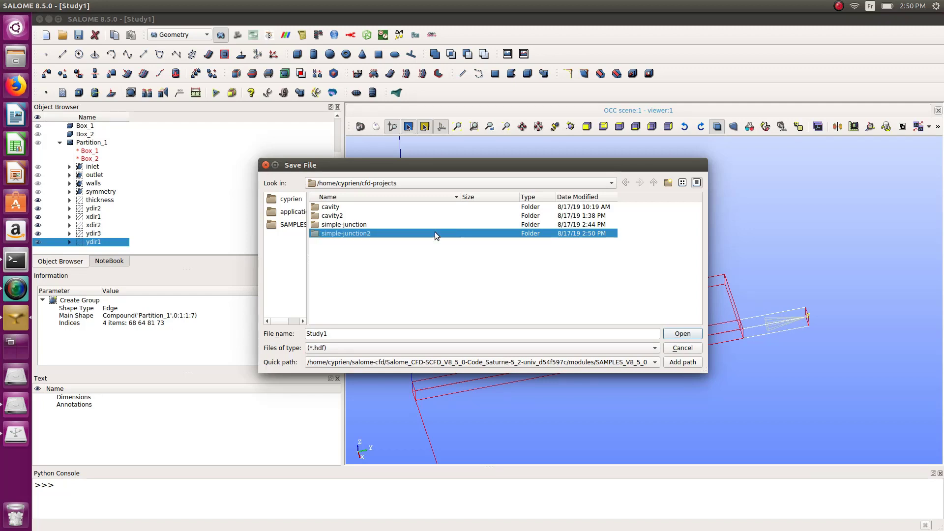
double_click(376, 234)
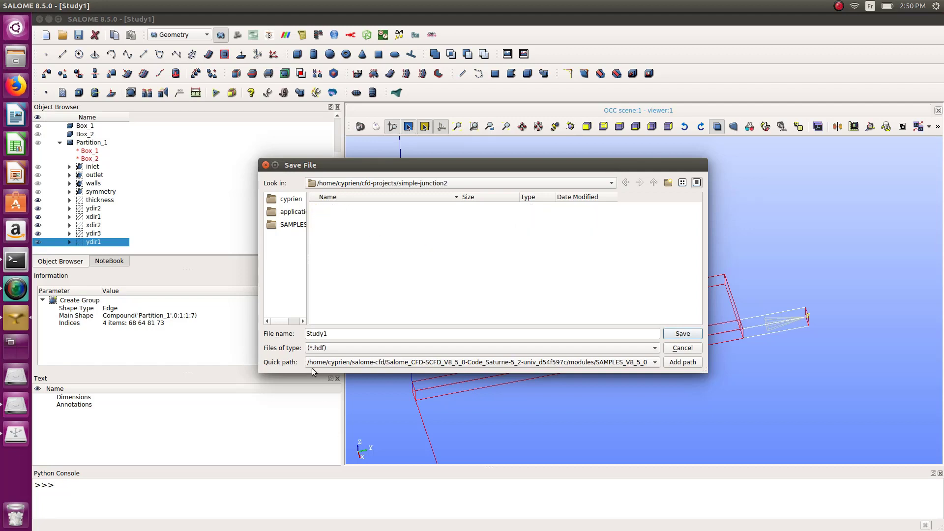
click(681, 334)
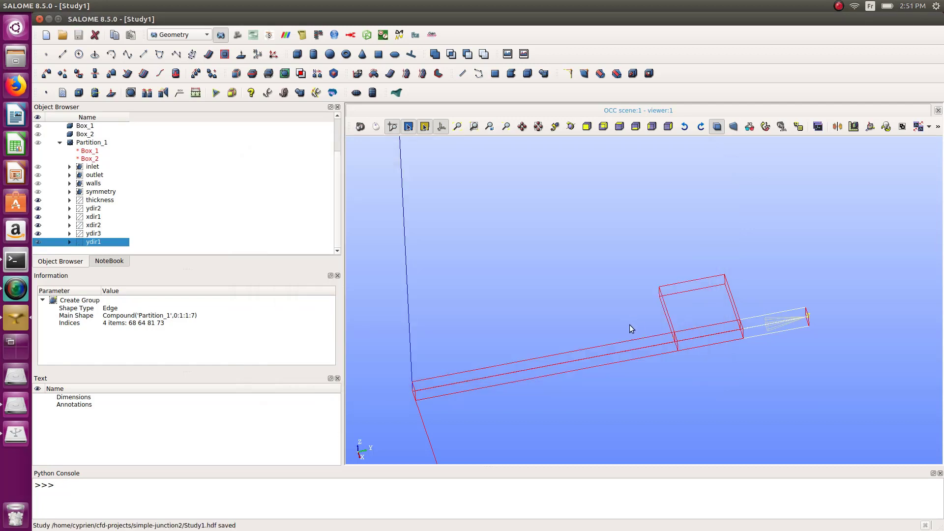
Switch to the Mesh module and display Partition_1 in the VTK scene.
click(243, 36)
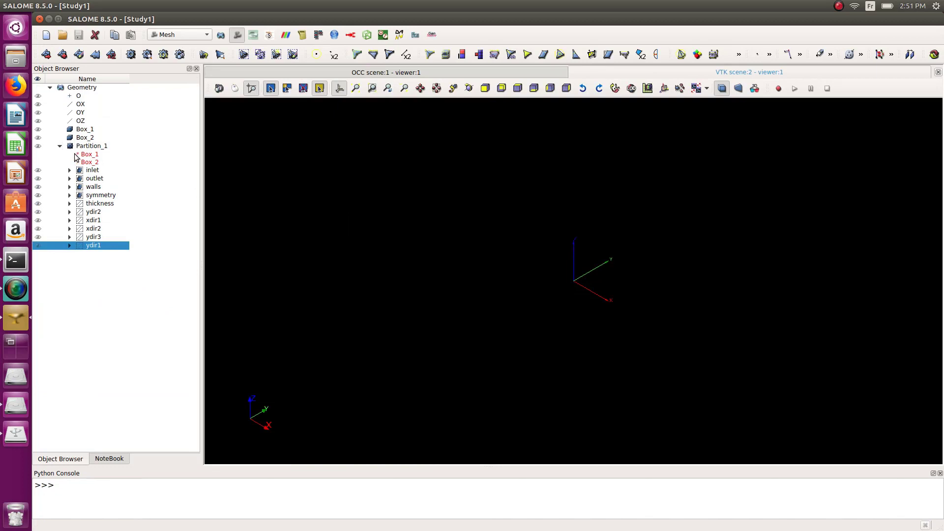
click(40, 147)
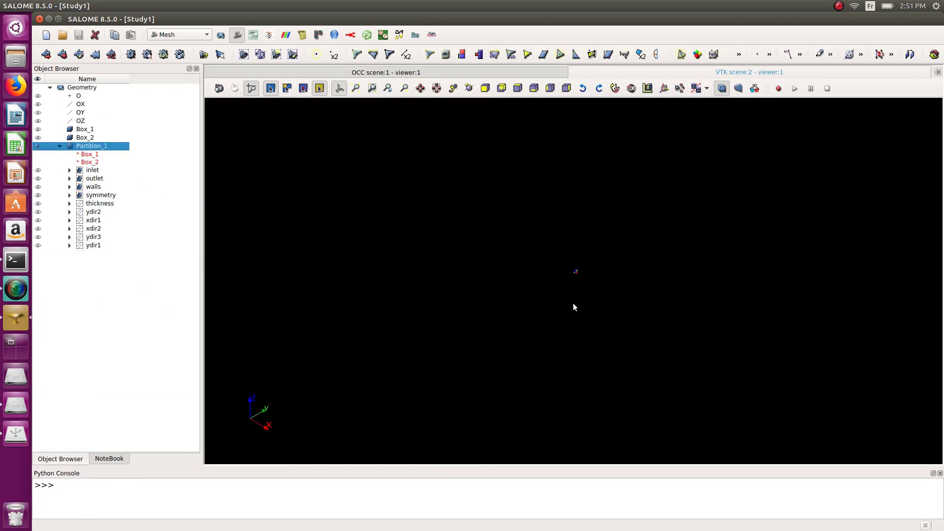
scroll(570, 256, up, 6)
scroll(564, 285, up, 6)
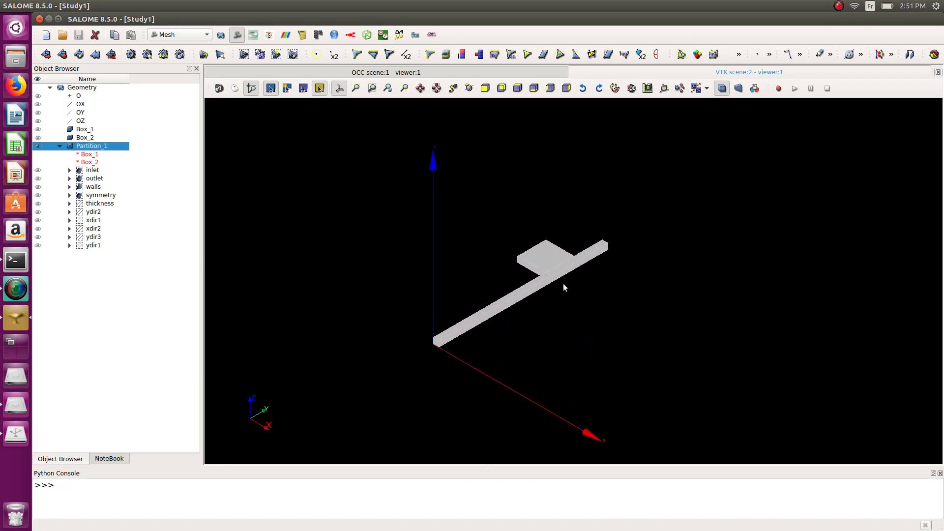
scroll(563, 284, up, 1)
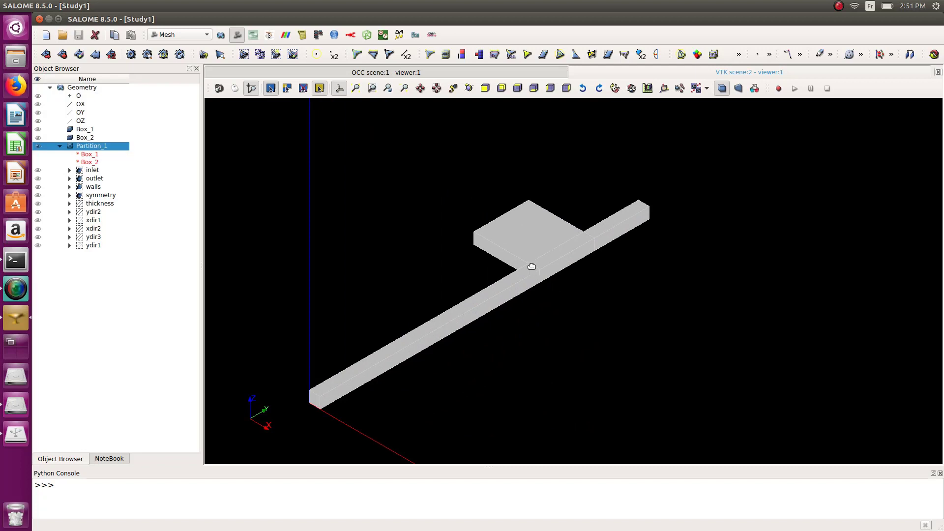
ctrl+middle_drag(531, 267, 562, 268)
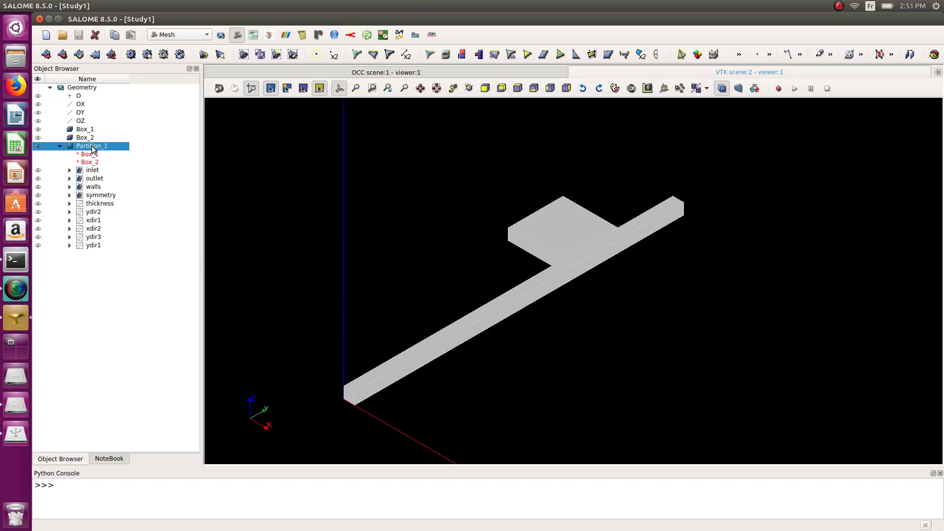
Start a new mesh on Partition_1 with the Hexahedron (i,j,k) 3D algorithm and the Quadrangle: Mapping 2D algorithm.
click(46, 55)
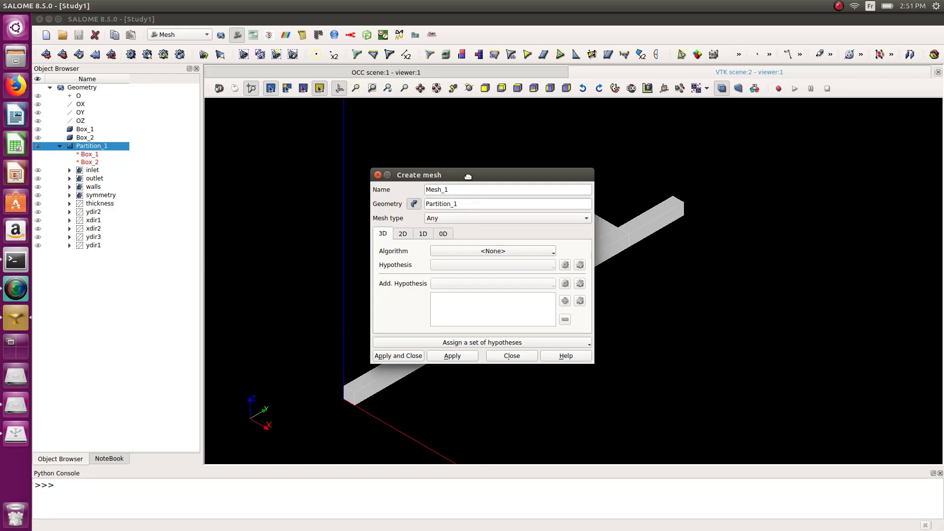
drag(431, 174, 246, 133)
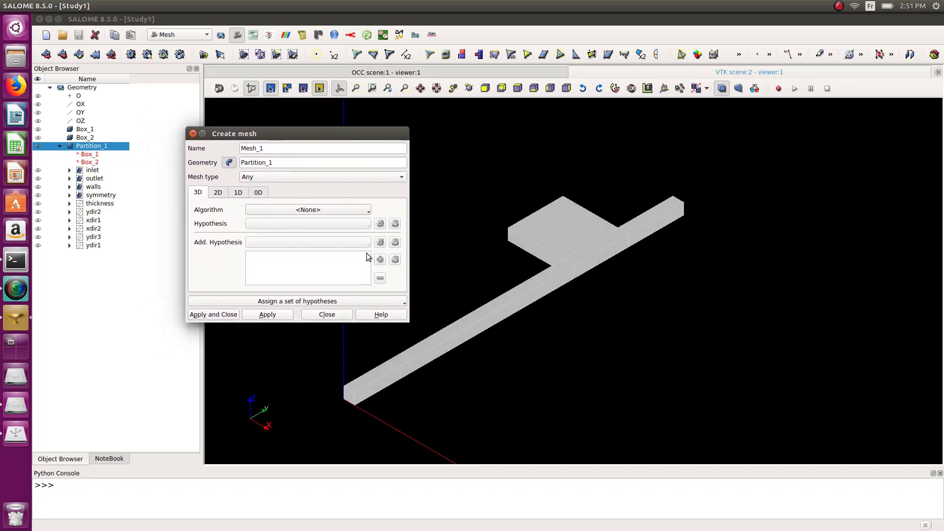
click(273, 208)
click(287, 244)
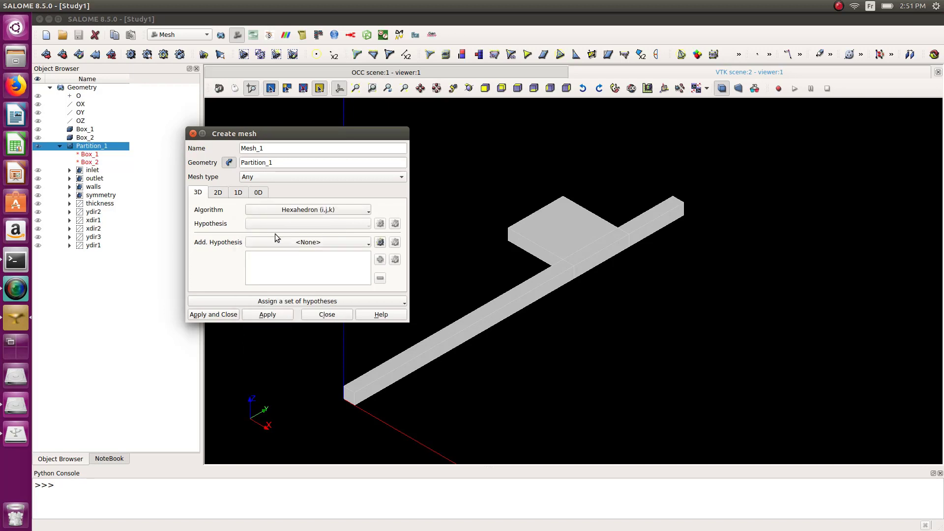
click(218, 192)
click(261, 209)
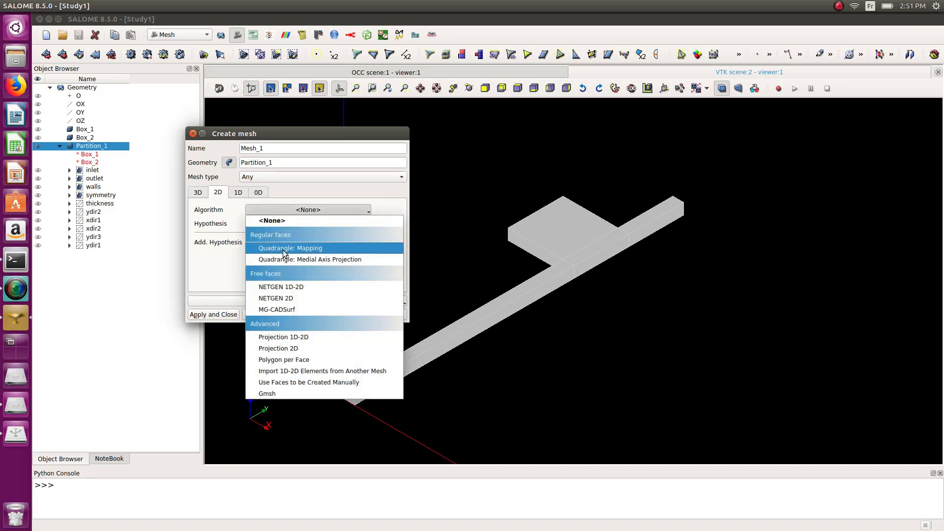
click(282, 250)
Set the 1D algorithm to Wire Discretisation with a Local Length hypothesis at its default values, and create the mesh.
click(238, 192)
click(271, 210)
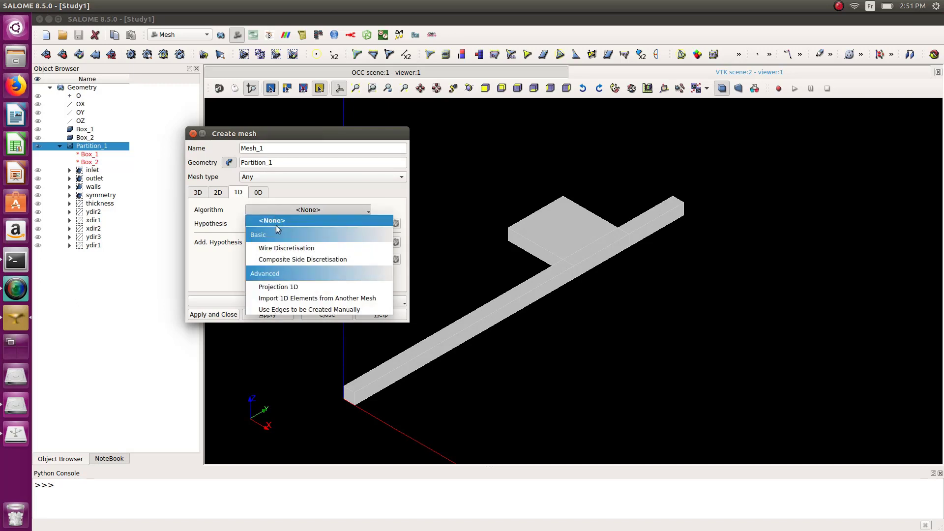
click(280, 249)
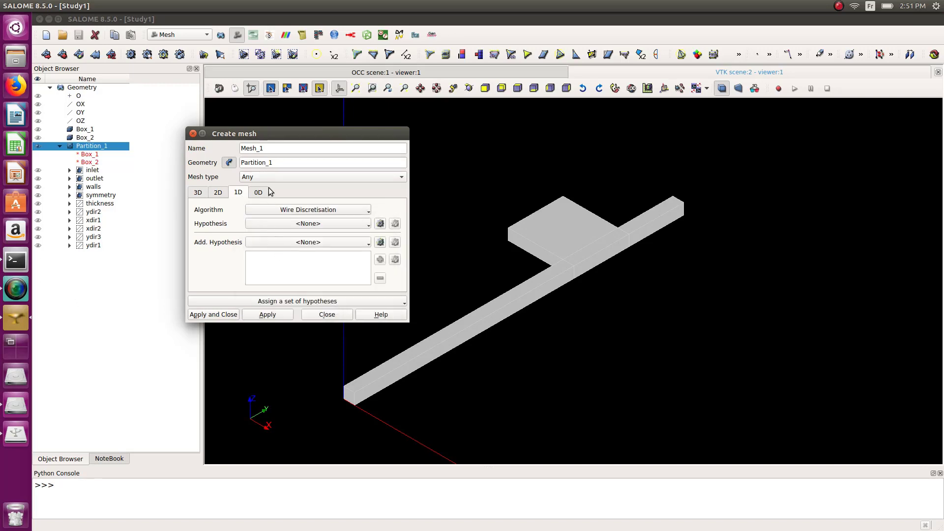
click(382, 224)
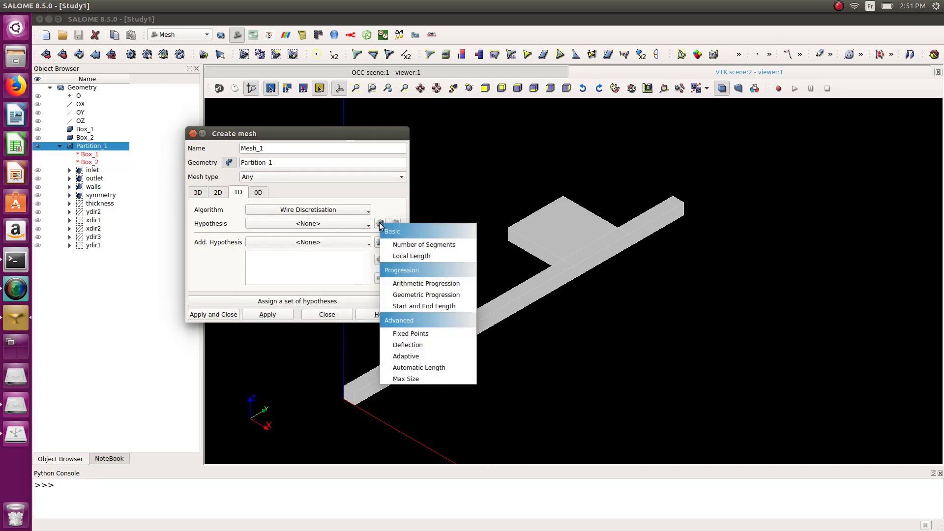
click(402, 257)
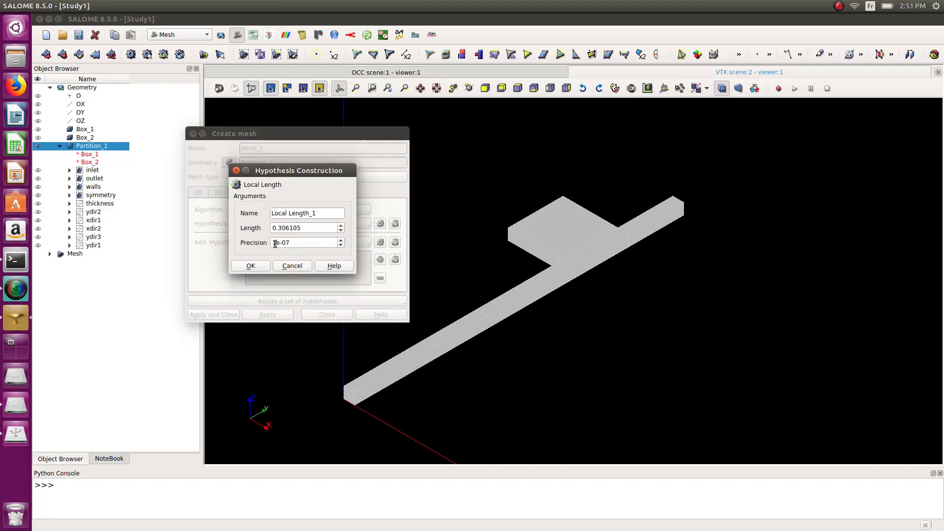
click(250, 265)
click(223, 317)
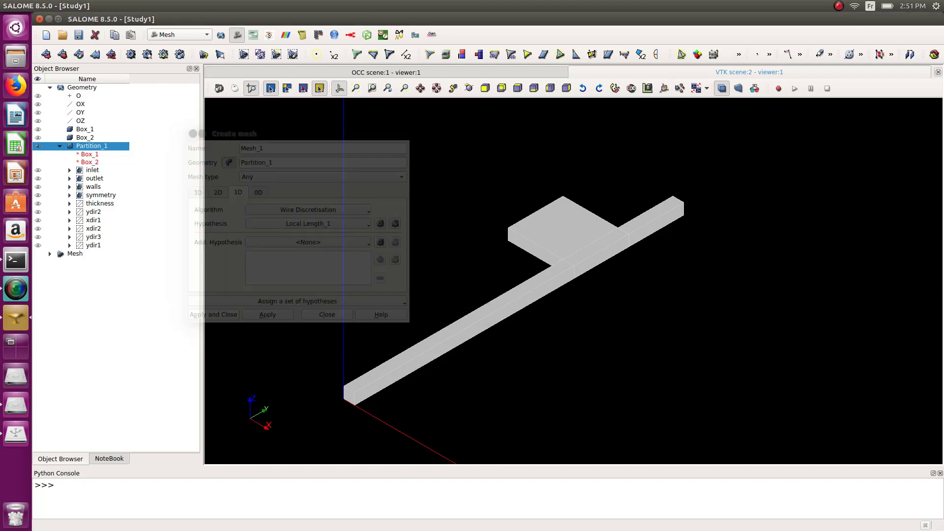
Compute Mesh_1, dismiss the computation report and expand the mesh's entry in the Object Browser.
right_click(88, 278)
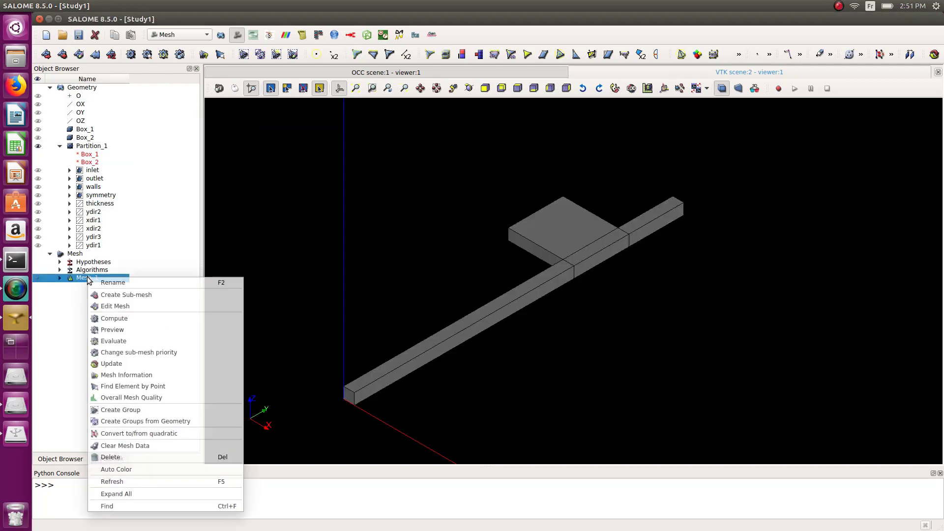
click(122, 322)
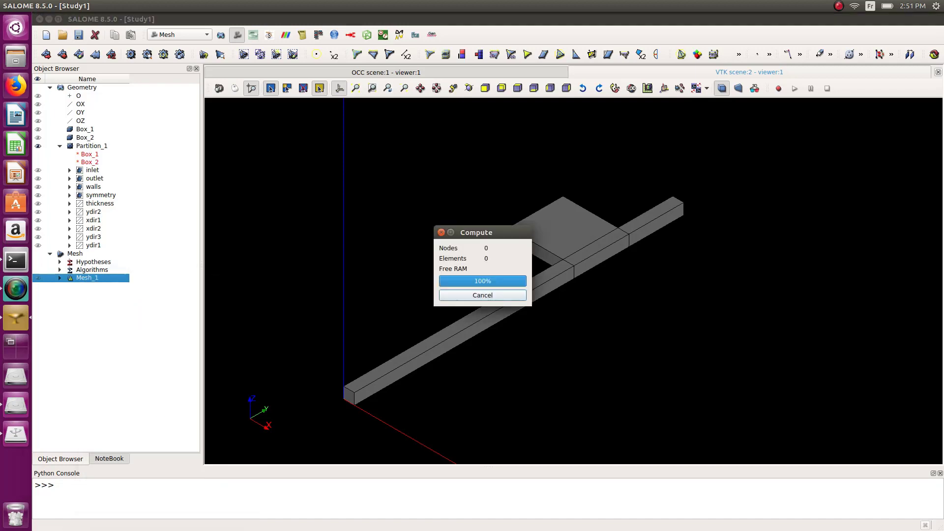
click(568, 416)
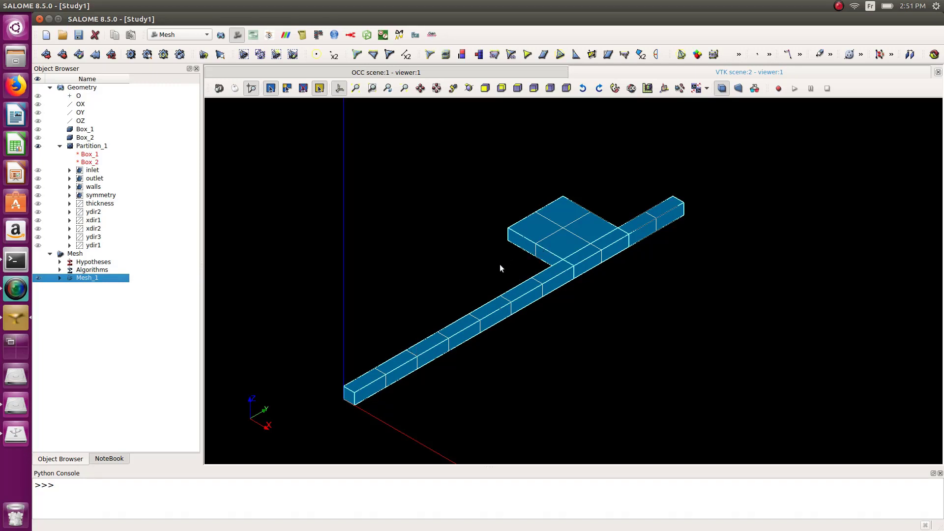
click(59, 279)
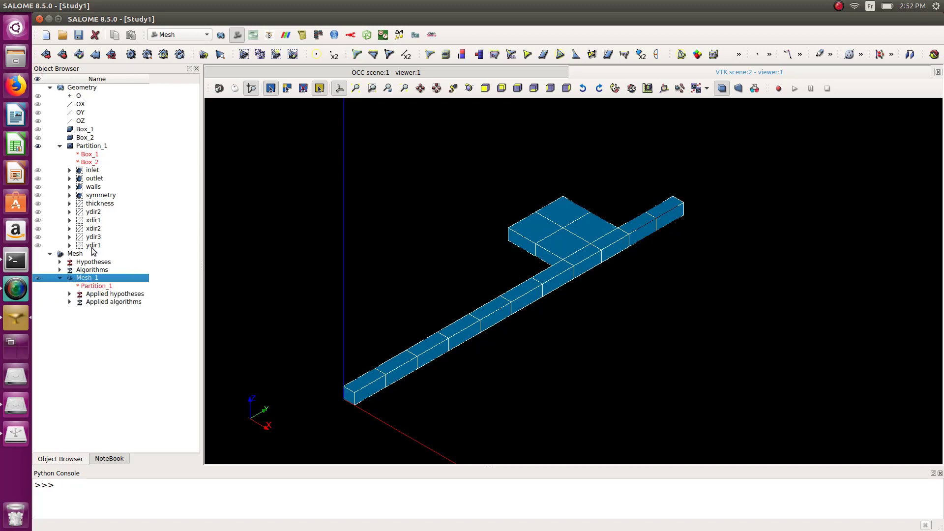
Create a sub-mesh of Mesh_1 on the thickness edge group using Wire Discretisation and an equidistant Number of Segments hypothesis of 1 segment.
click(67, 57)
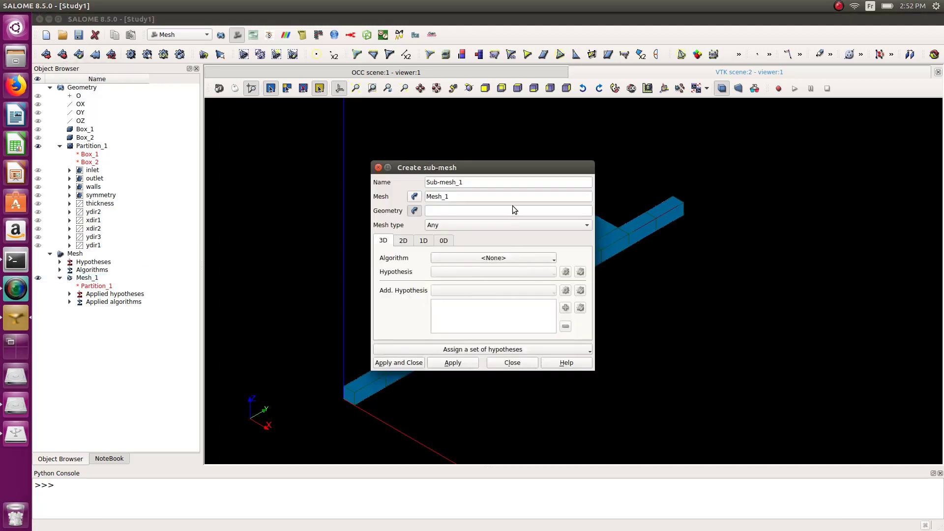
drag(494, 164, 358, 123)
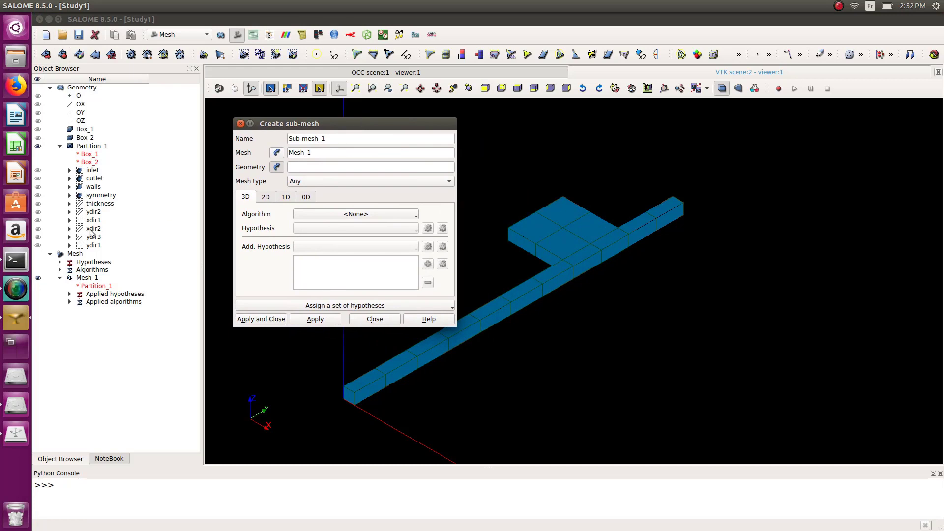
click(103, 204)
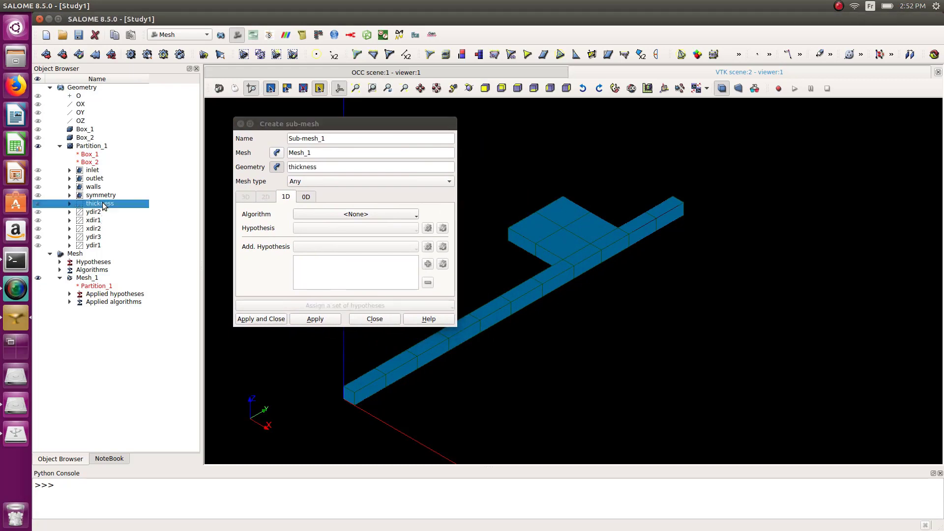
click(333, 214)
click(344, 254)
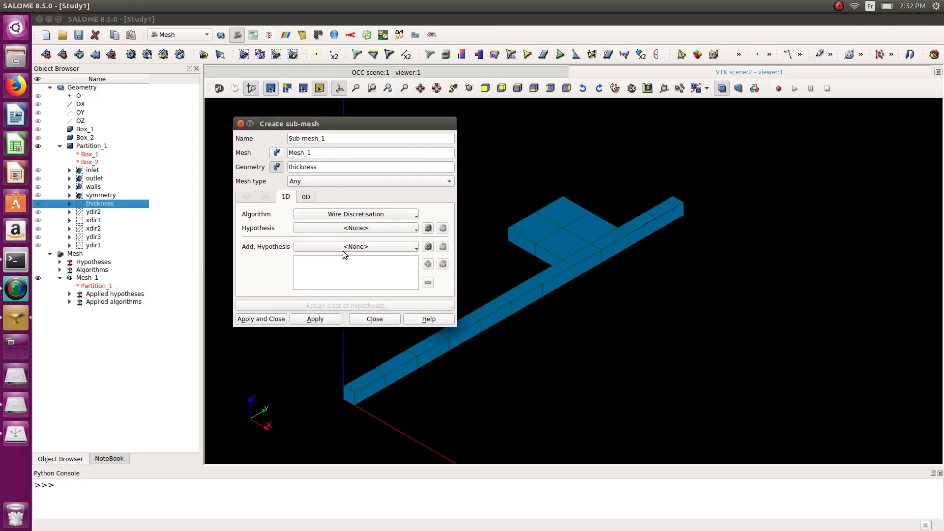
click(427, 228)
click(453, 252)
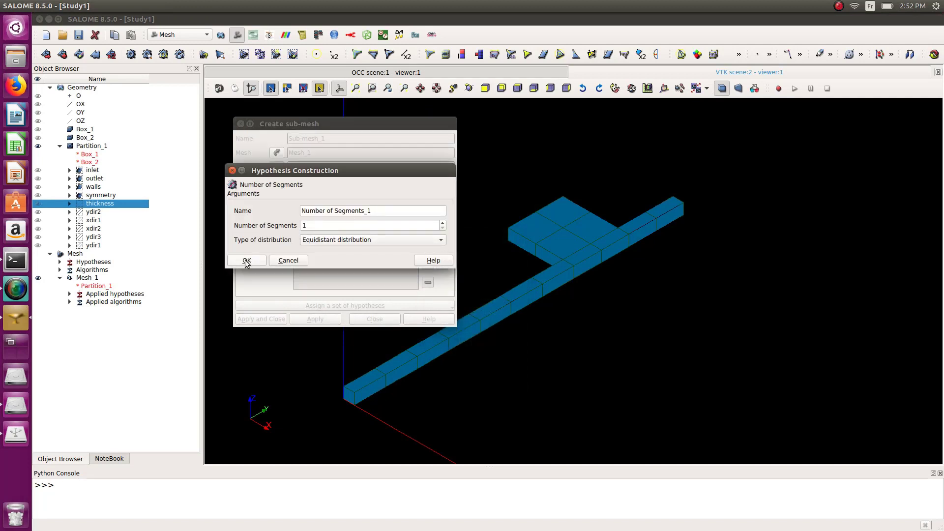
click(246, 261)
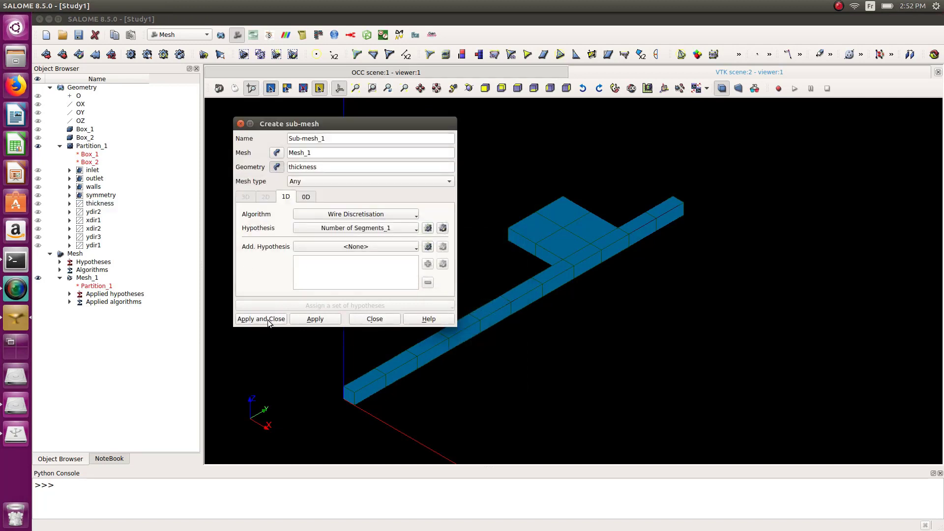
click(304, 320)
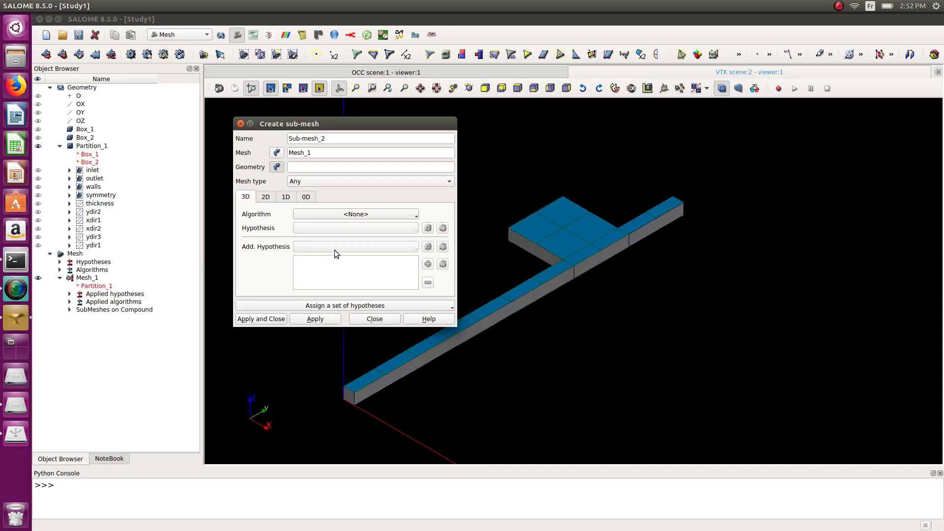
Create a sub-mesh on the ydir3 edge group with a new 50-segment equidistant hypothesis named Number of Segments_50.
click(94, 238)
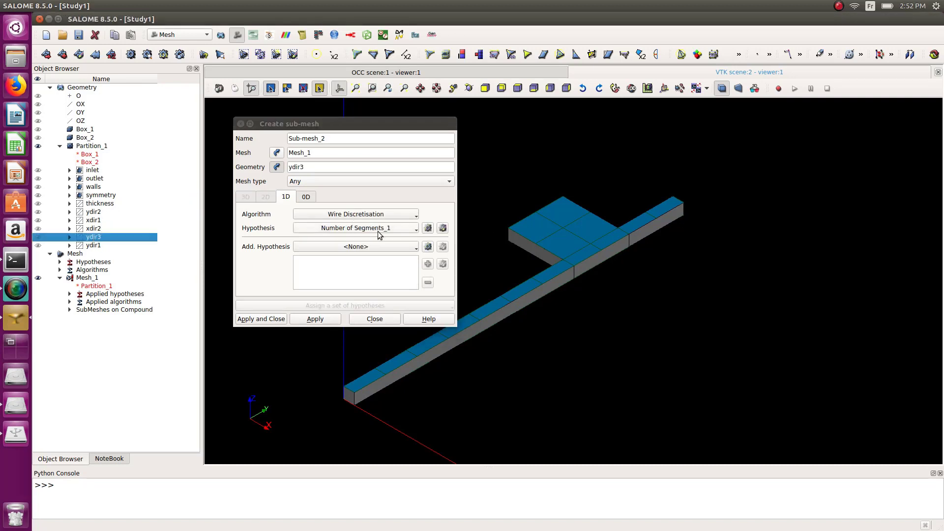
click(428, 231)
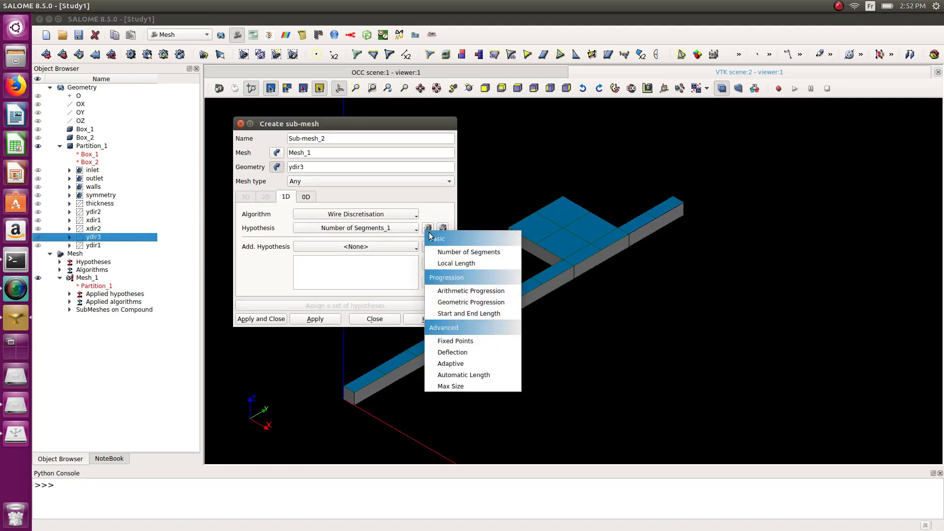
click(452, 252)
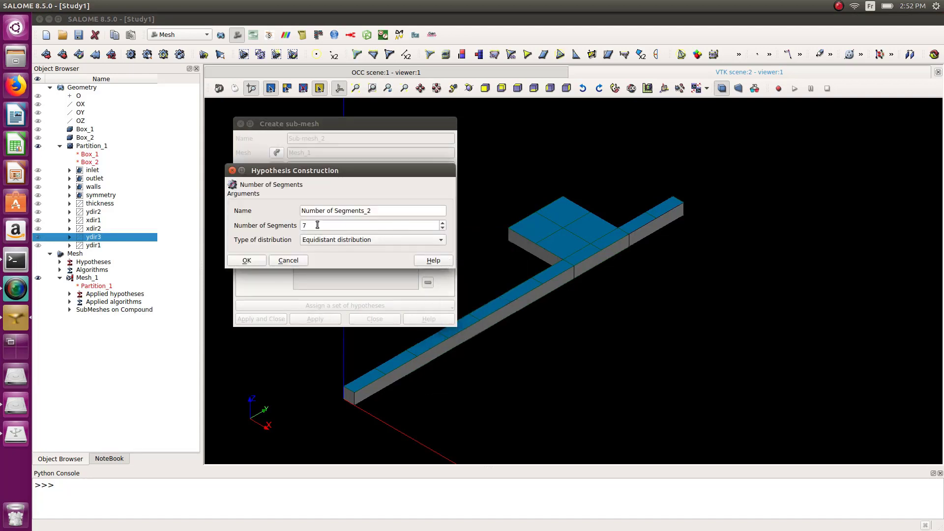
click(374, 213)
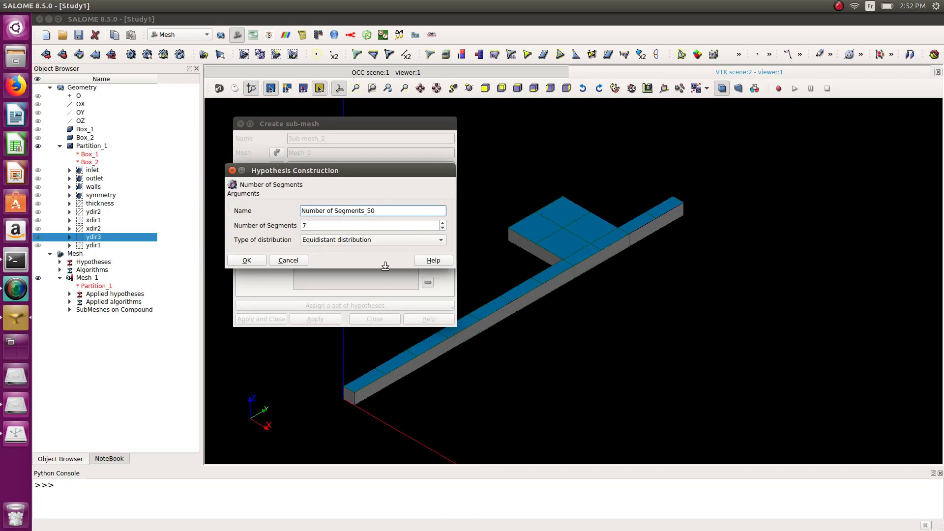
key(Tab)
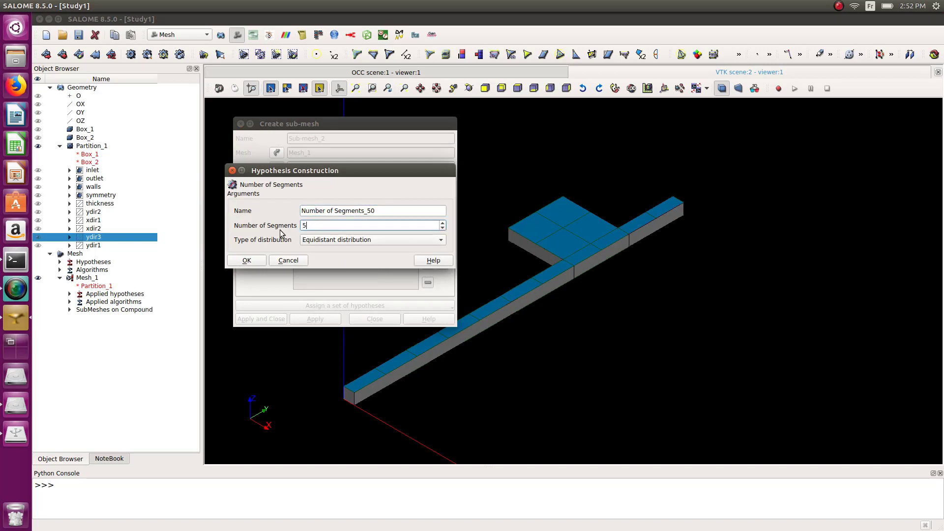
click(247, 261)
click(324, 320)
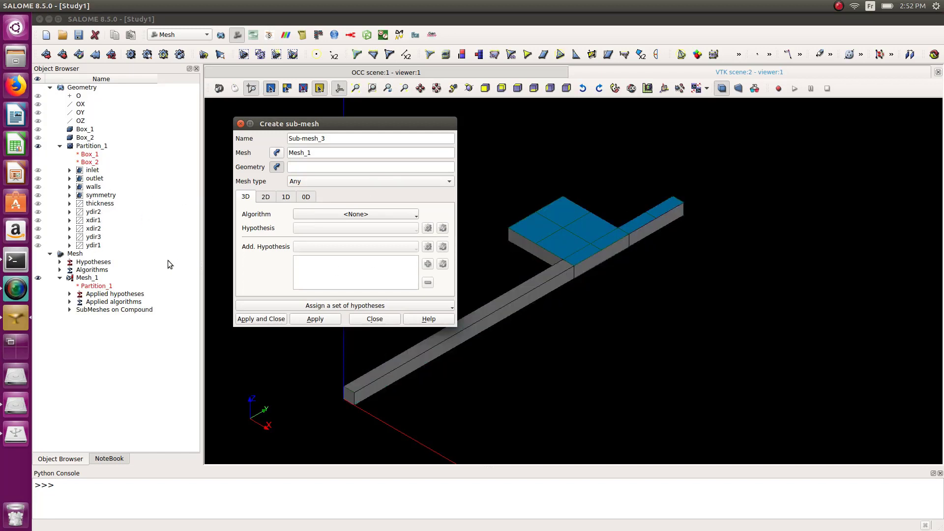
Create sub-meshes on the ydir1 and ydir2 edge groups, both using a new 20-segment equidistant hypothesis named Number of Segments_20.
click(99, 246)
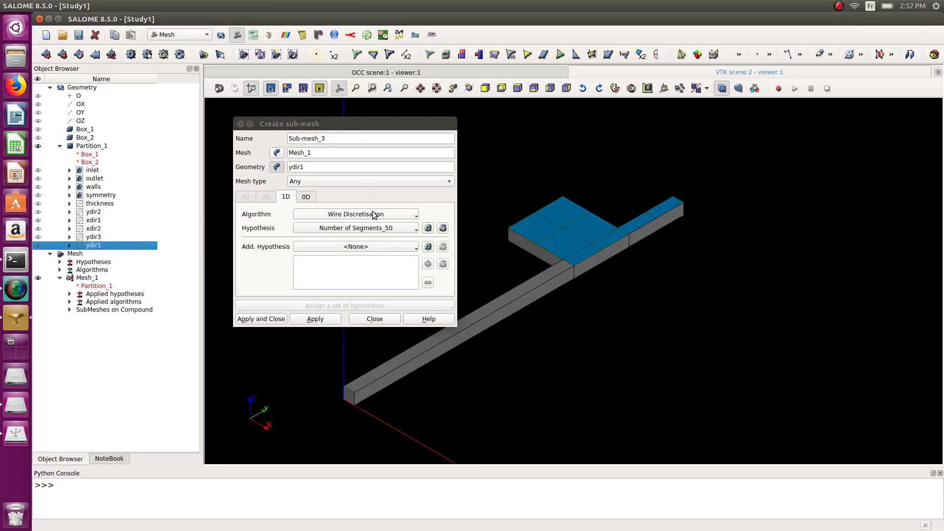
click(427, 228)
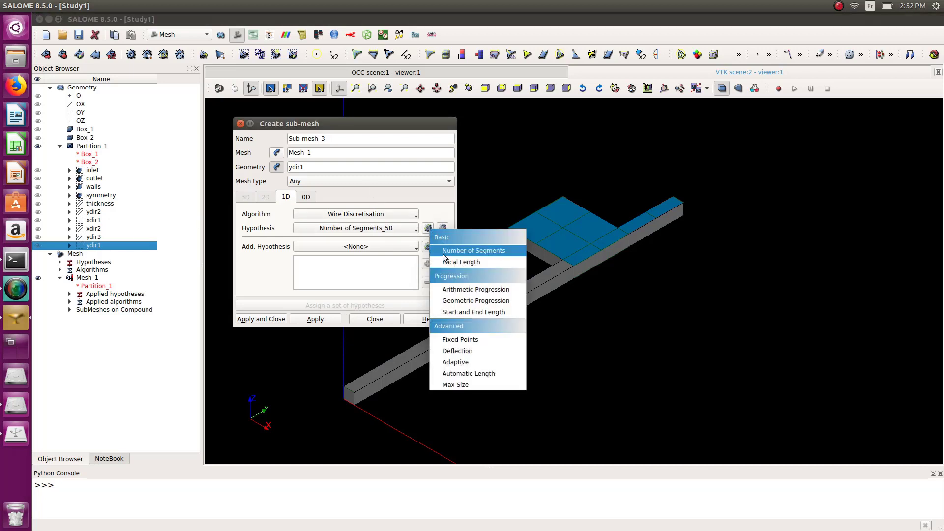
click(473, 252)
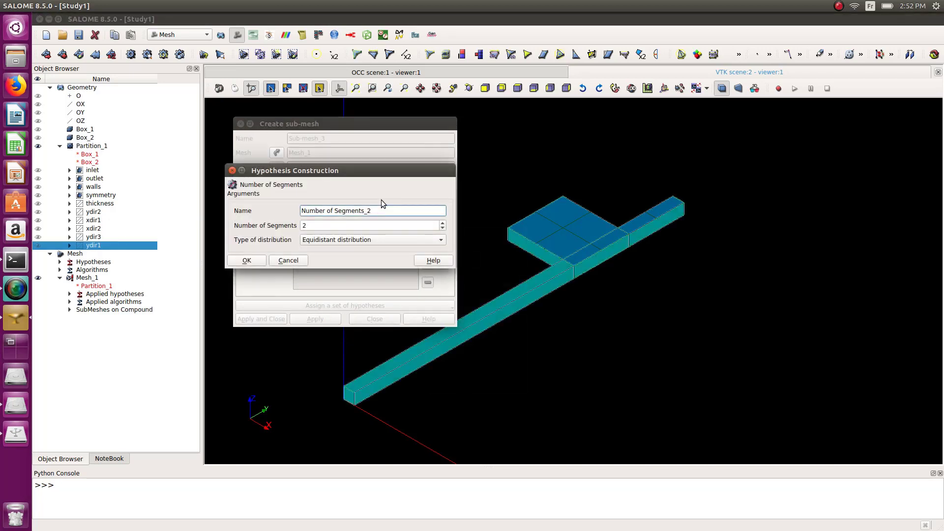
click(319, 228)
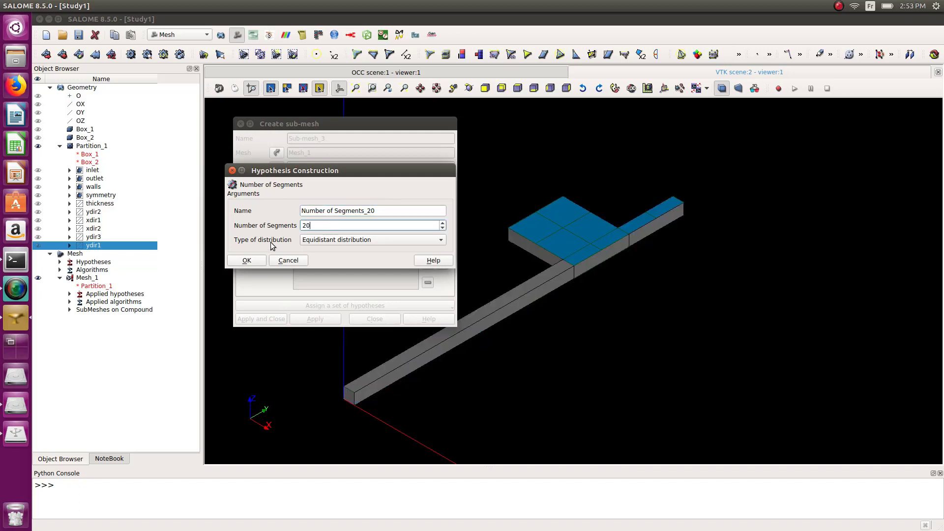
click(249, 261)
click(313, 320)
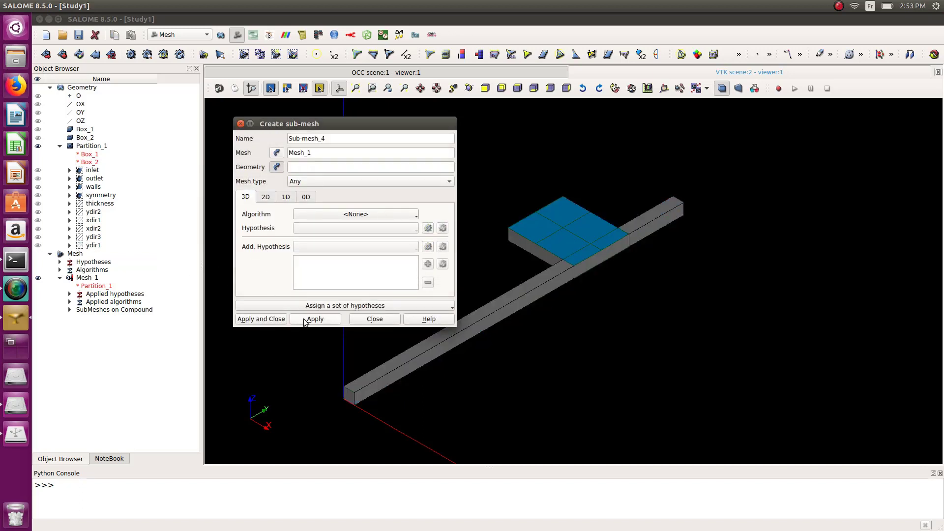
click(94, 213)
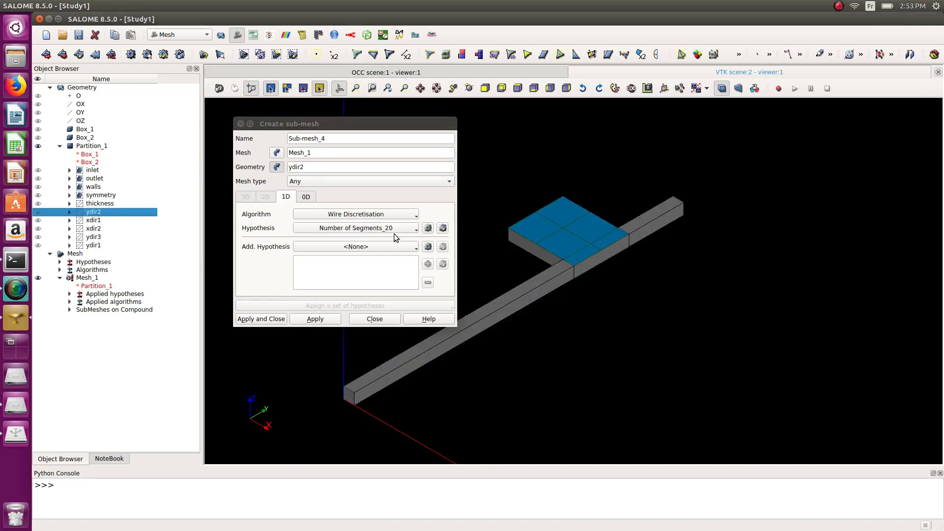
click(334, 320)
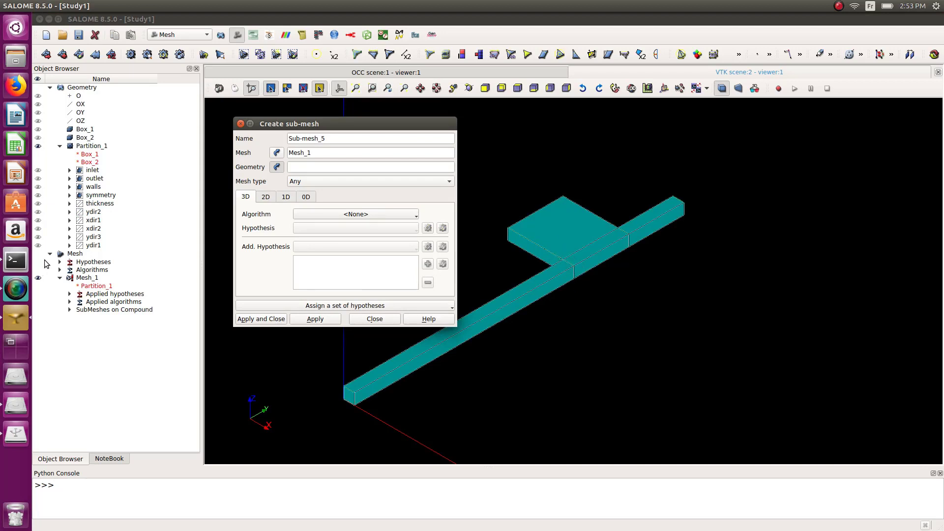
Create a sub-mesh on the xdir1 edge group with a new 10-segment hypothesis named Number of Segments_10, and end sub-mesh creation.
click(97, 223)
click(97, 223)
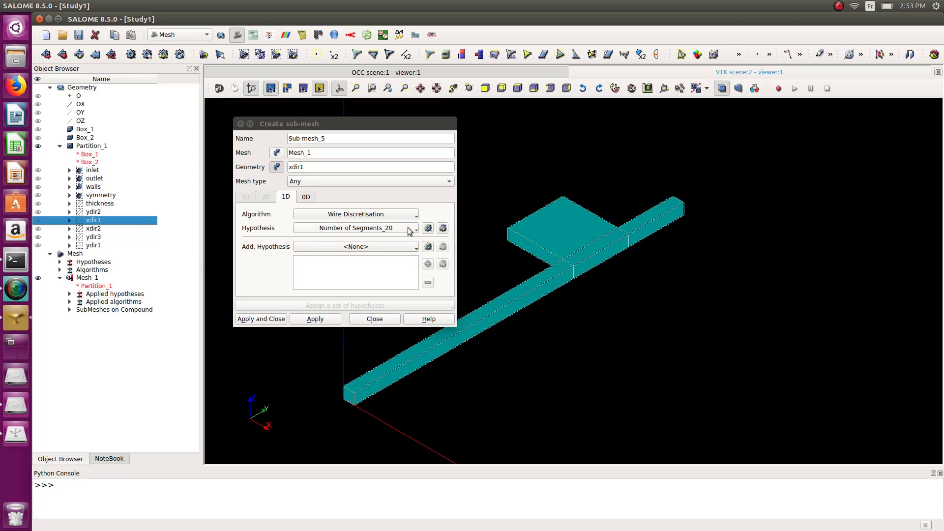
click(428, 227)
click(453, 254)
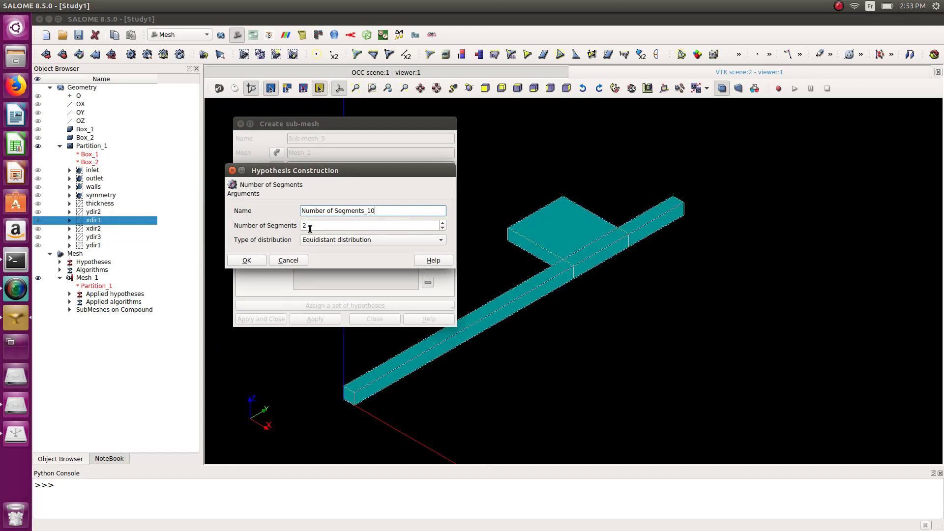
key(Tab)
text(1)
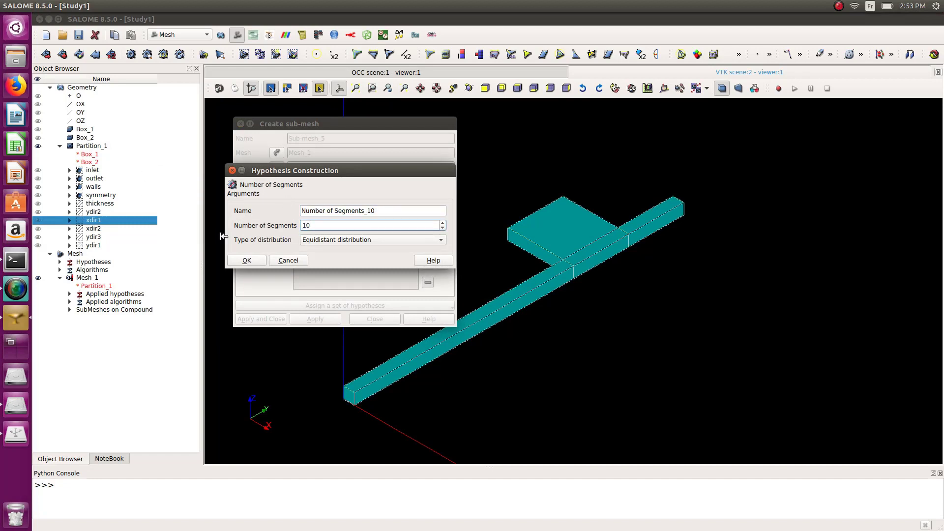
click(249, 262)
click(313, 323)
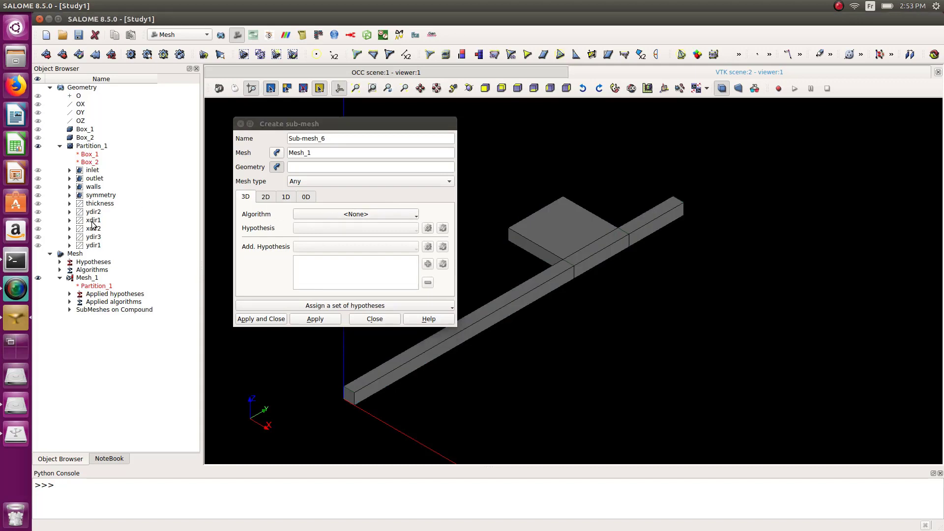
click(93, 221)
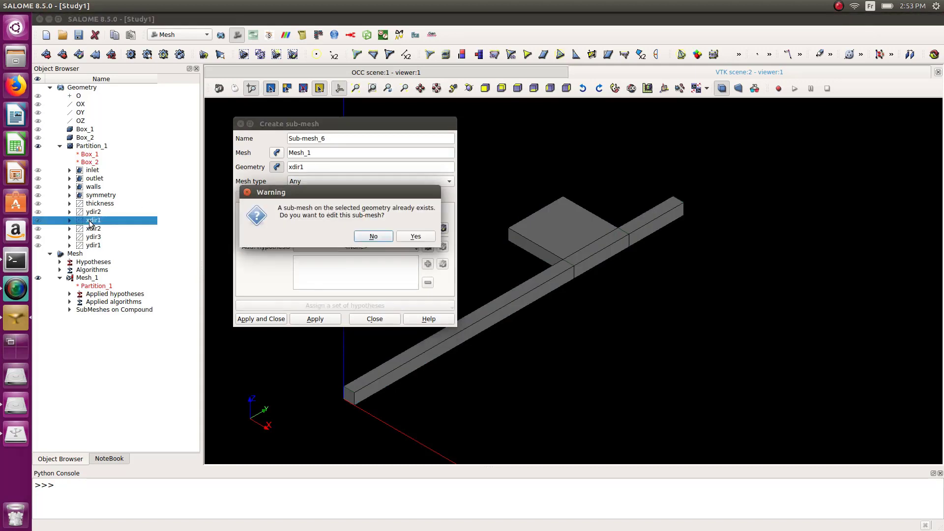
click(383, 236)
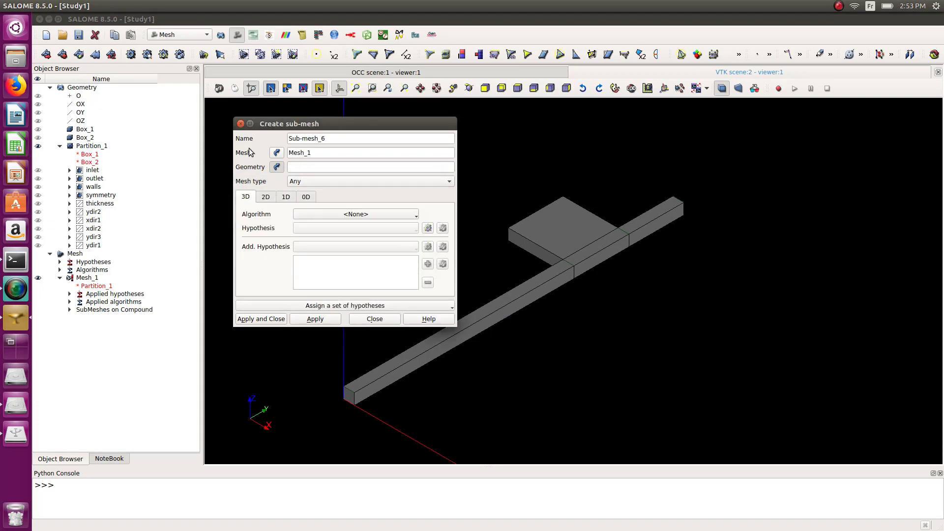
click(241, 124)
Recompute Mesh_1 with its sub-meshes and move the computation report aside to examine the mesh against the xdir1 group.
click(87, 278)
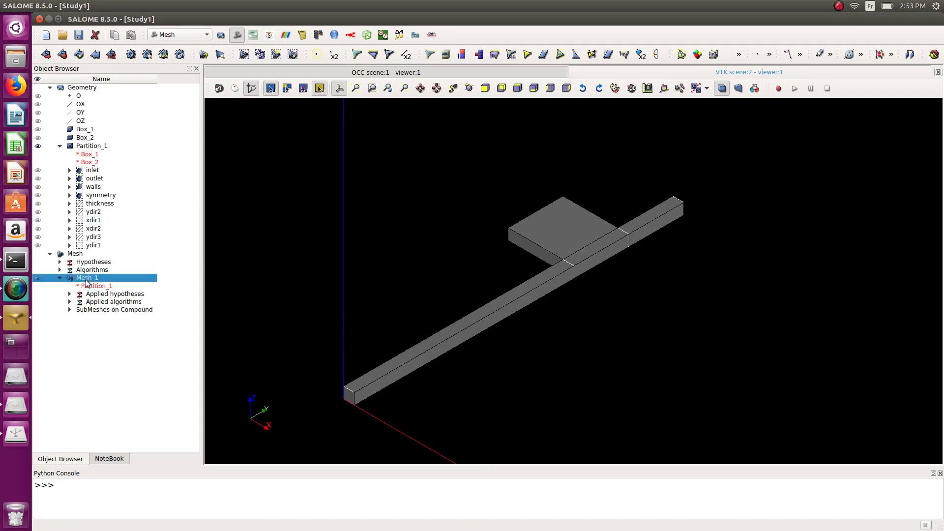
right_click(87, 280)
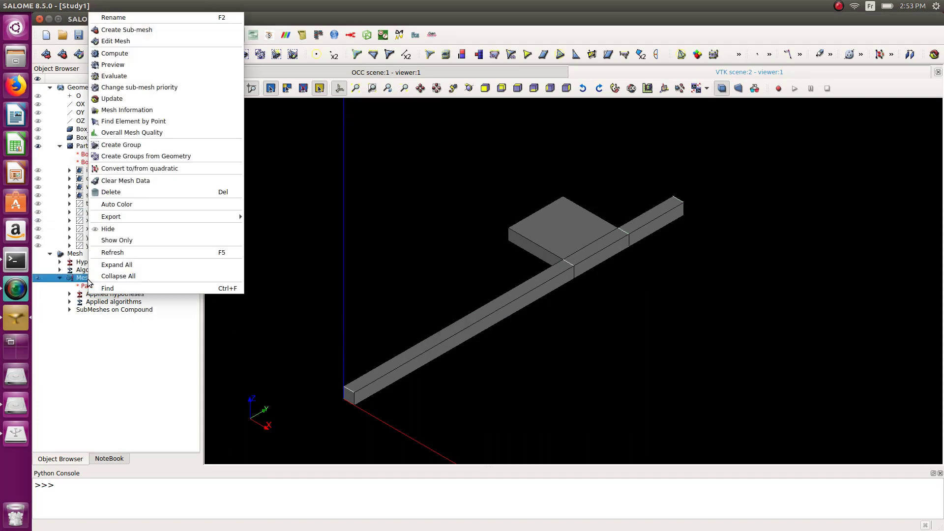
click(159, 53)
drag(517, 117, 737, 293)
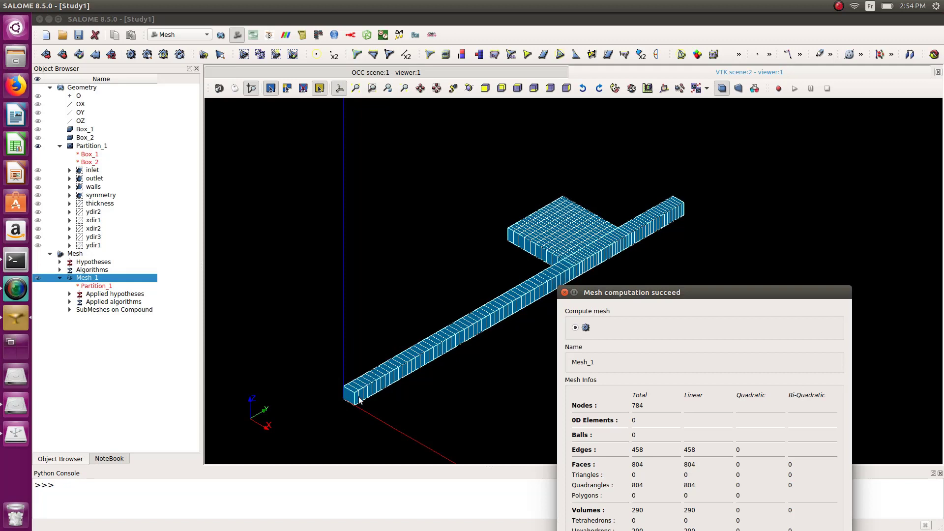
click(100, 221)
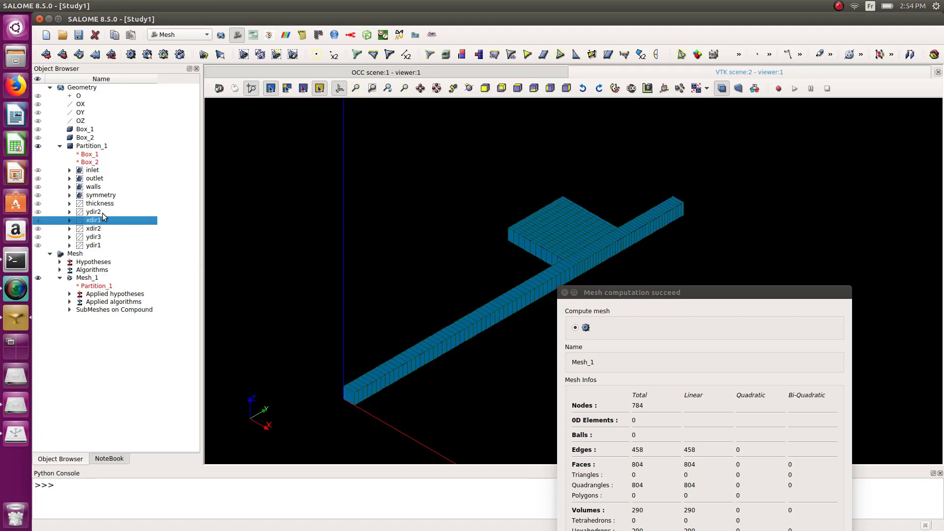
mouse_move(617, 294)
mouse_down()
mouse_move(616, 212)
mouse_move(418, 132)
mouse_move(452, 151)
mouse_move(443, 155)
mouse_move(479, 166)
mouse_move(539, 258)
mouse_move(567, 213)
mouse_move(637, 181)
mouse_move(630, 272)
mouse_move(619, 288)
mouse_up()
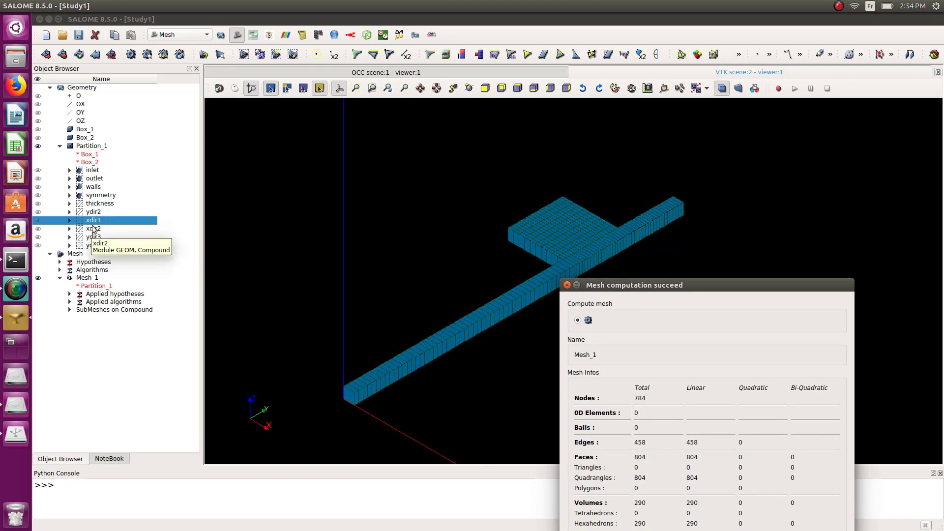
Close the computation report and expand the sub-meshes of Mesh_1 to check which geometry group Sub-mesh_5 uses.
click(70, 309)
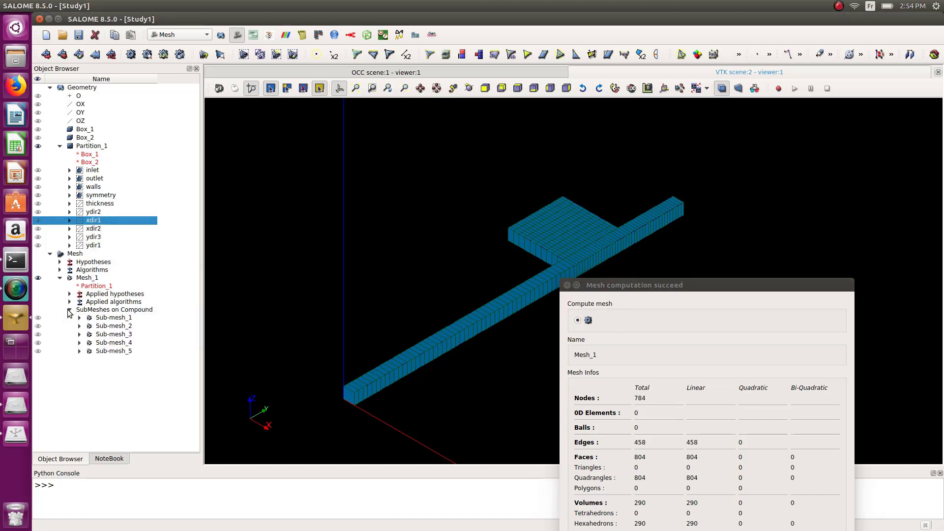
click(80, 350)
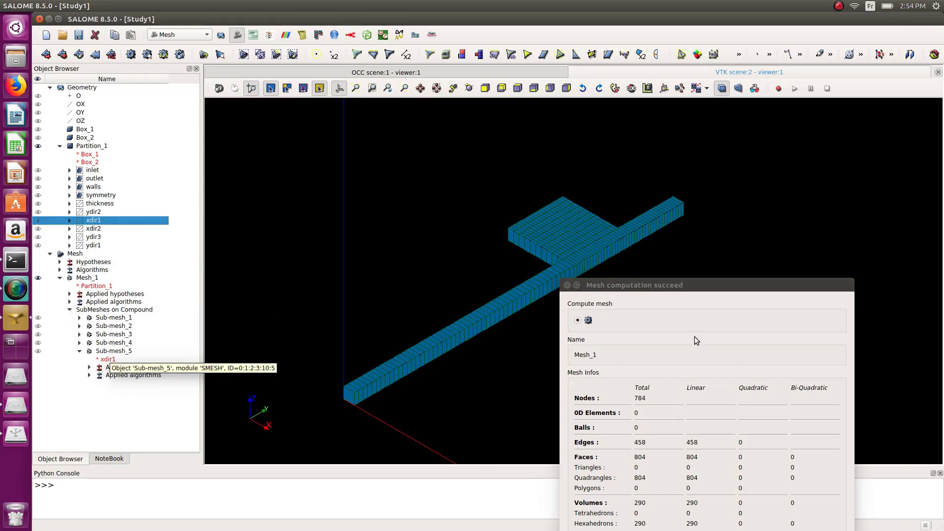
click(567, 285)
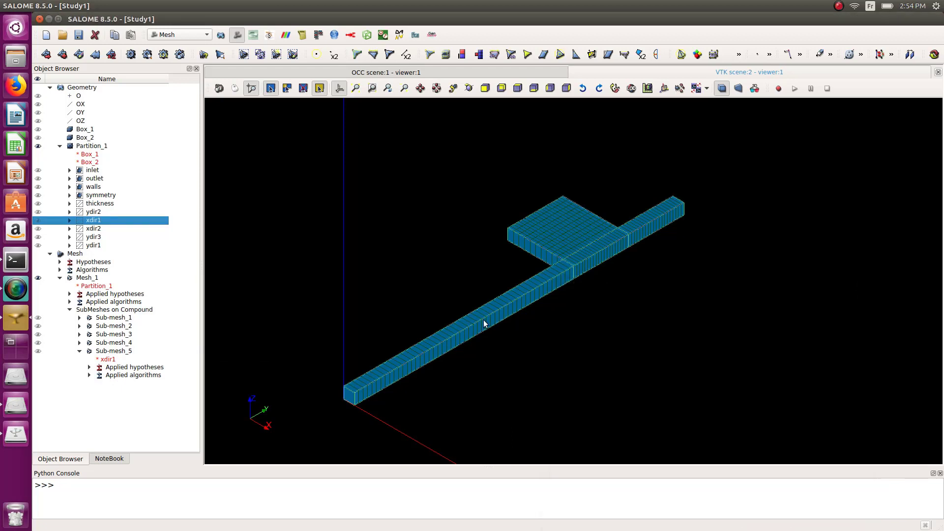
click(115, 351)
right_click(115, 351)
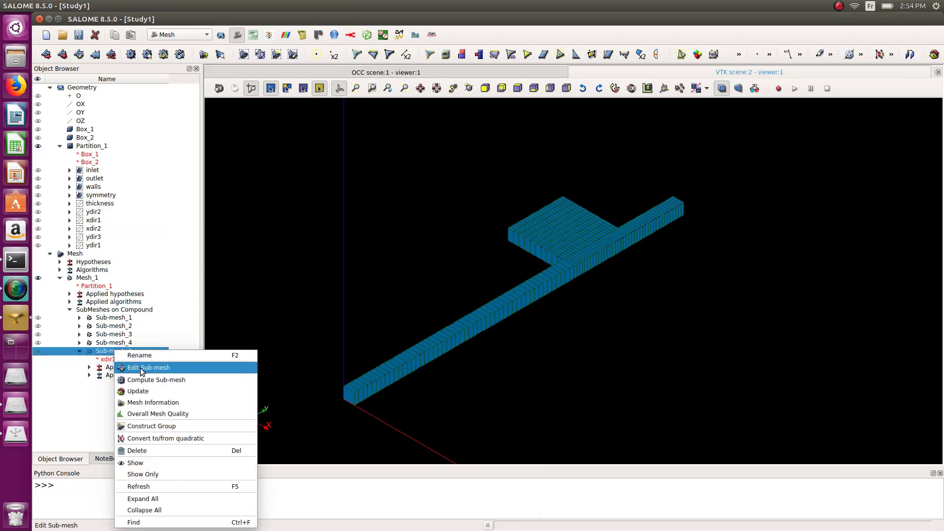
click(142, 369)
click(445, 214)
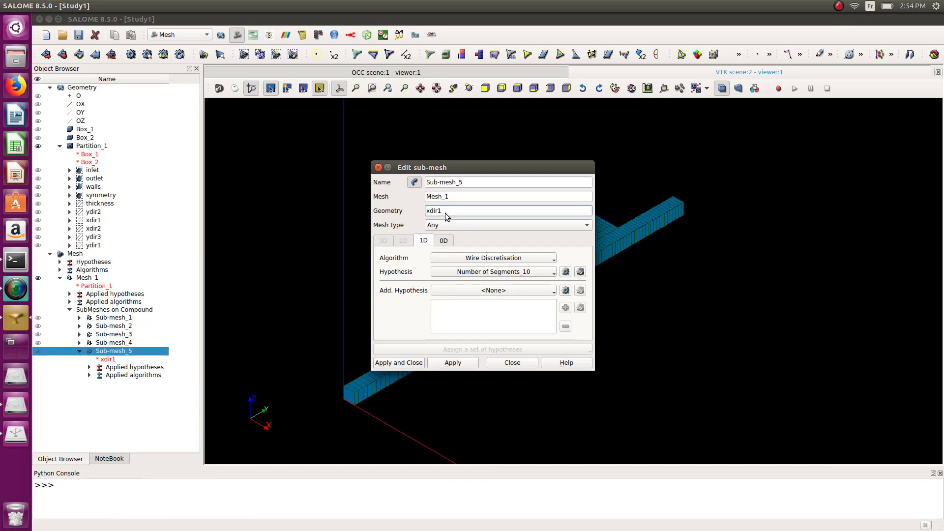
click(93, 229)
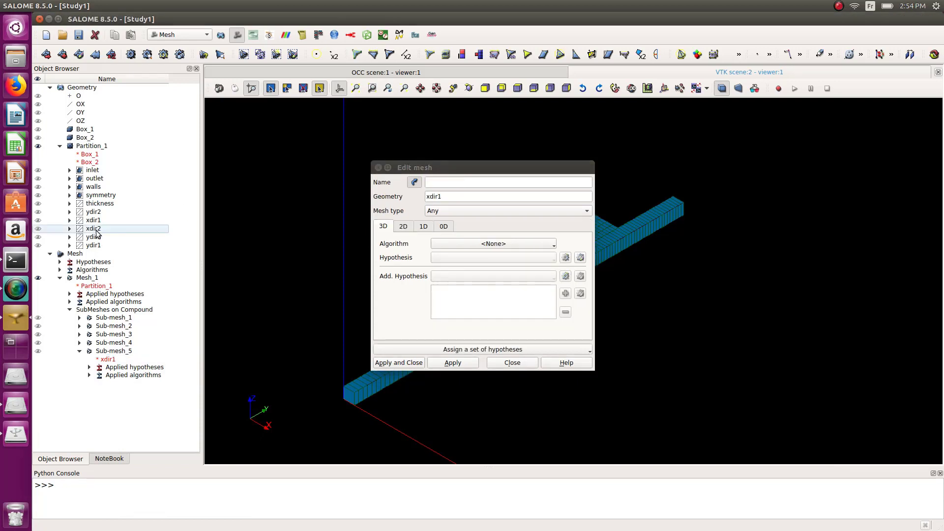
click(379, 168)
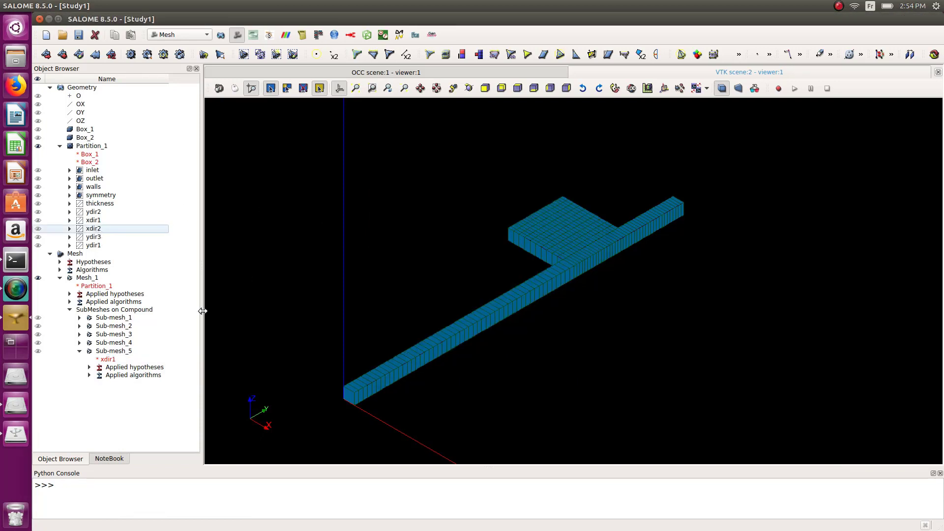
Delete Sub-mesh_5, which is assigned to the xdir1 edge group.
click(114, 352)
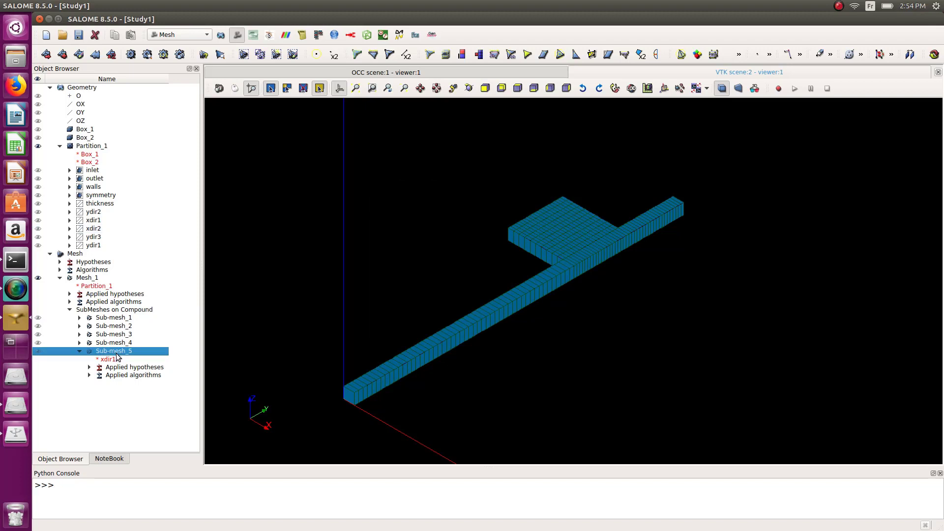
right_click(117, 357)
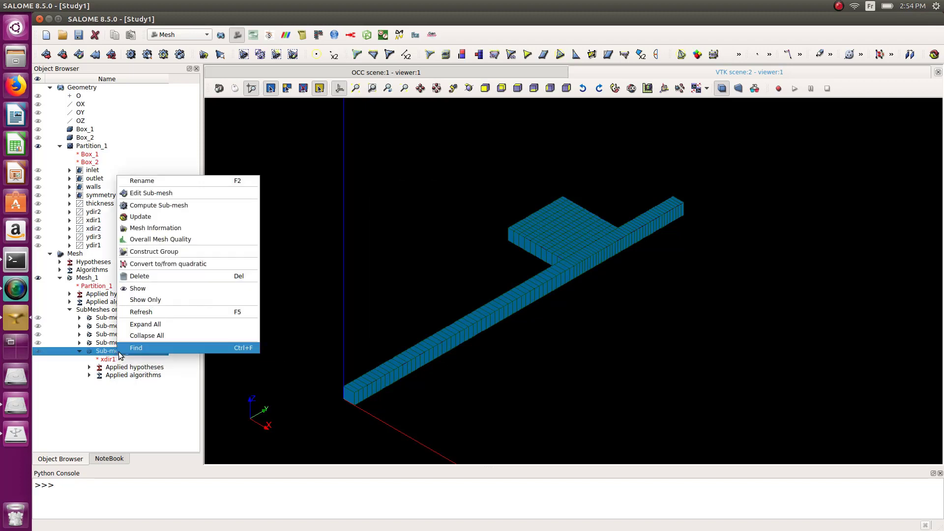
click(147, 276)
click(542, 287)
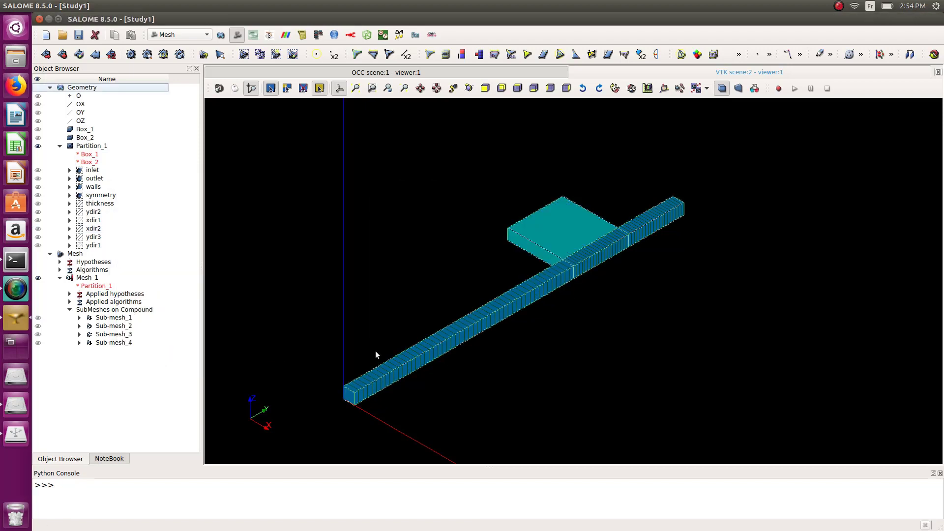
Create a sub-mesh on the xdir2 edge group using Wire Discretisation with the existing Number of Segments_10 hypothesis, and recompute Mesh_1.
click(96, 278)
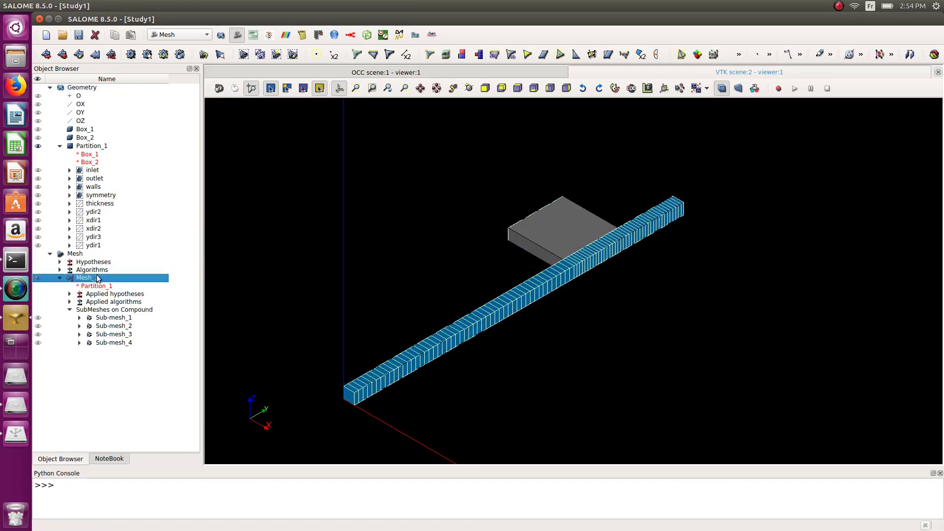
click(62, 56)
drag(485, 173, 371, 164)
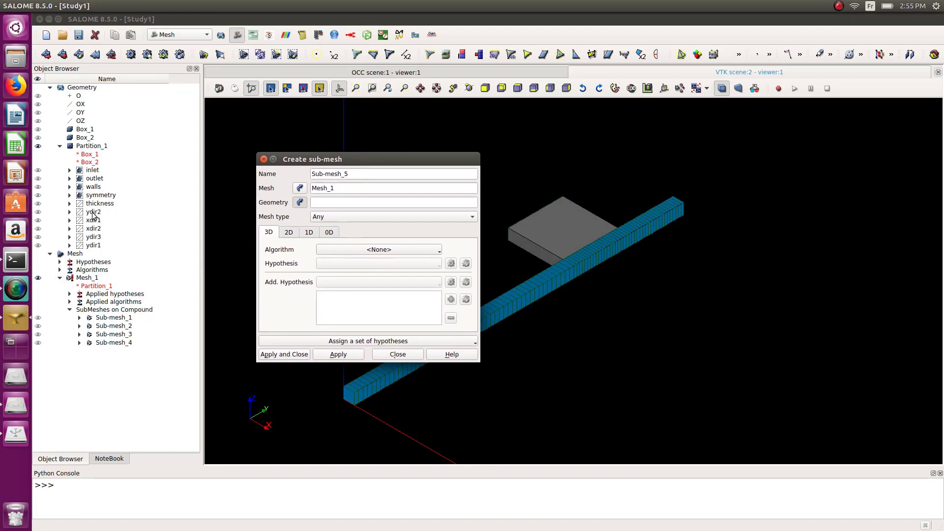
click(93, 229)
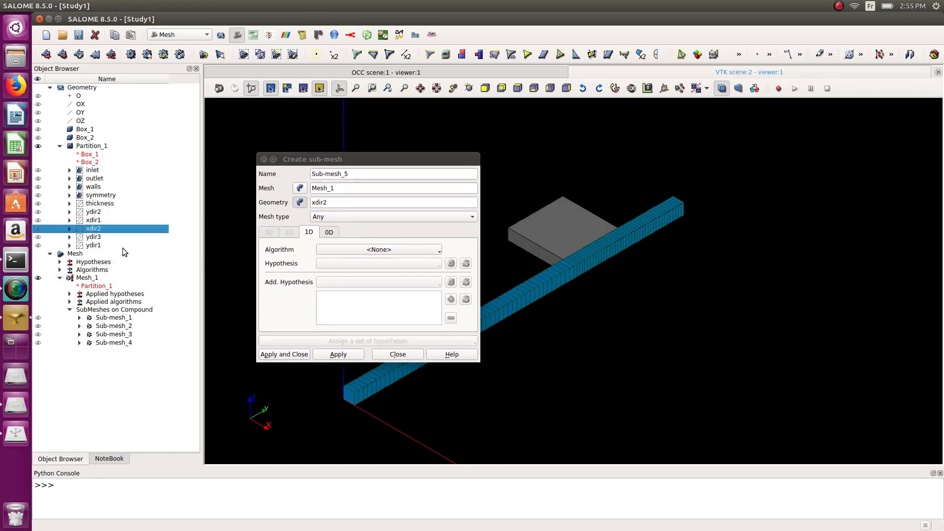
click(346, 249)
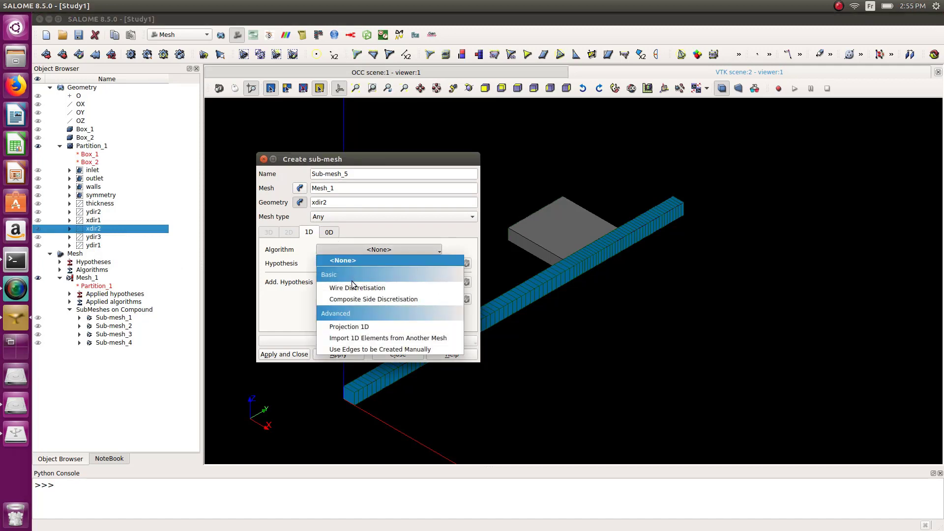
click(347, 249)
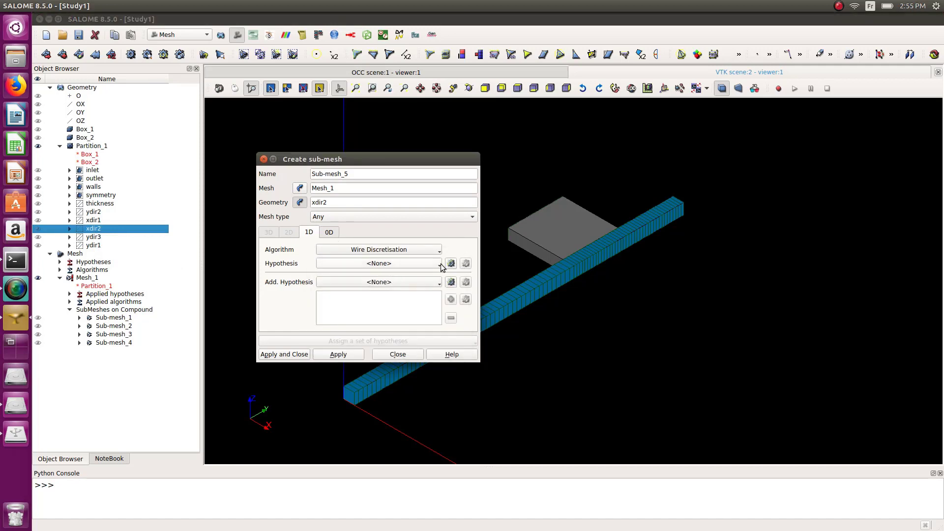
click(440, 266)
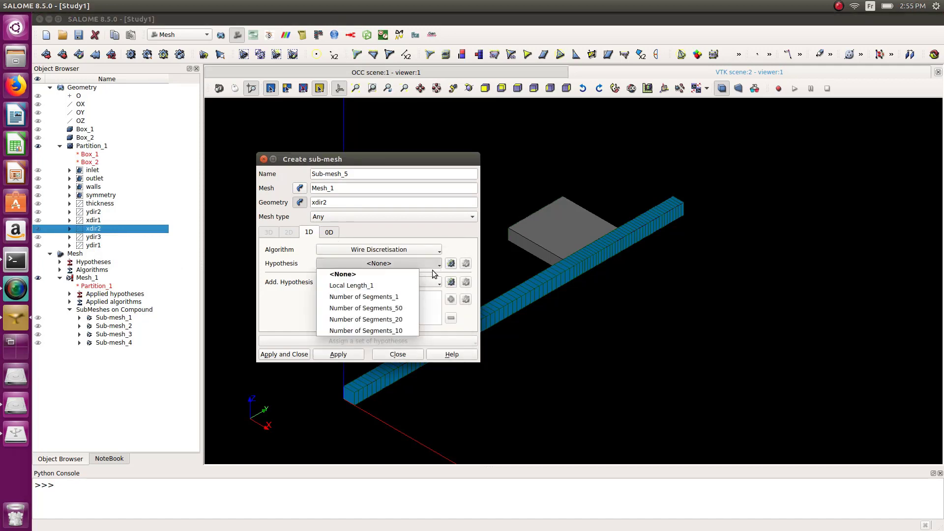
click(396, 331)
click(294, 355)
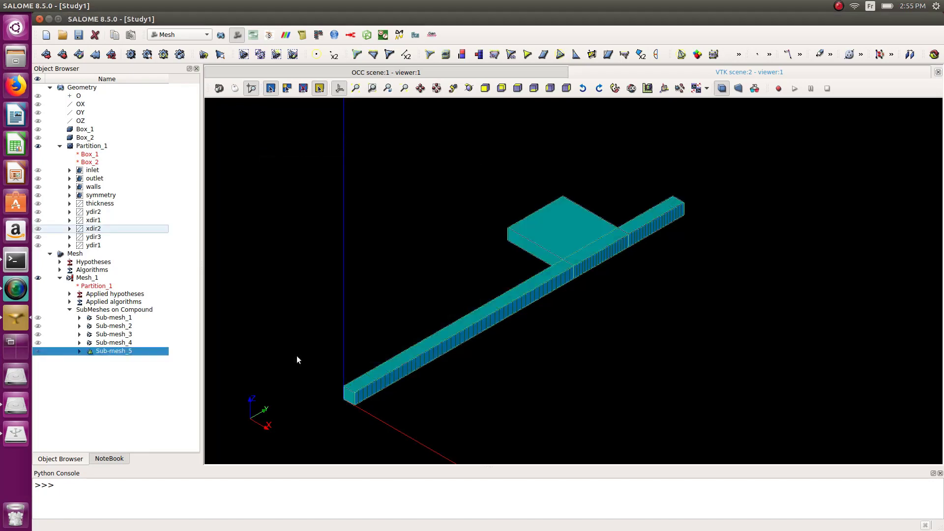
right_click(71, 281)
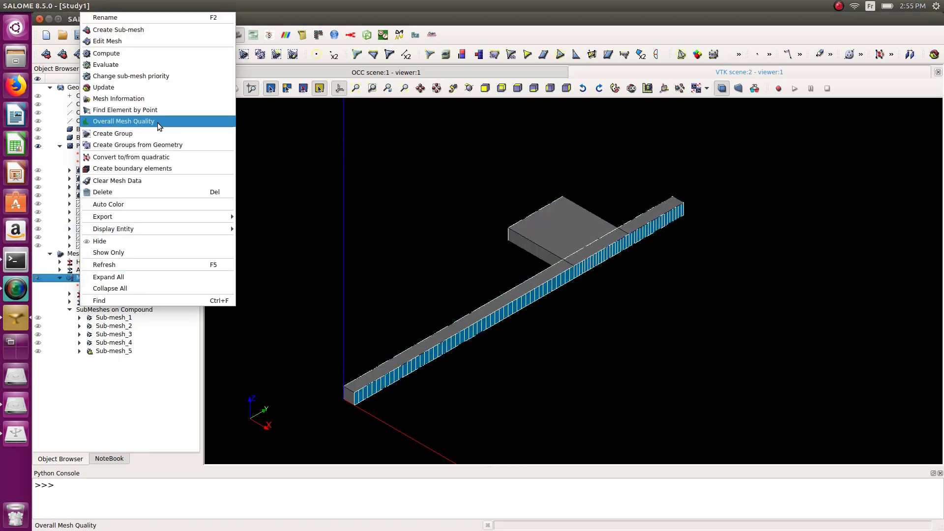
click(164, 54)
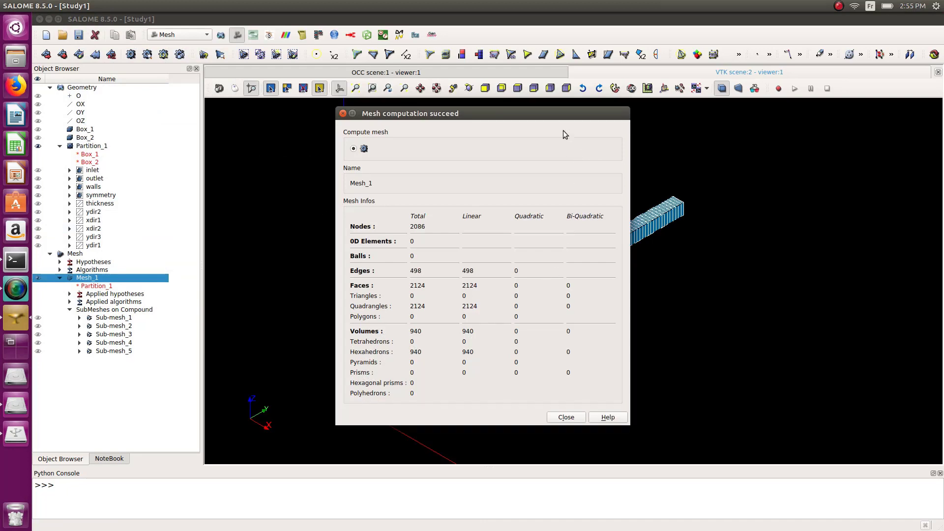
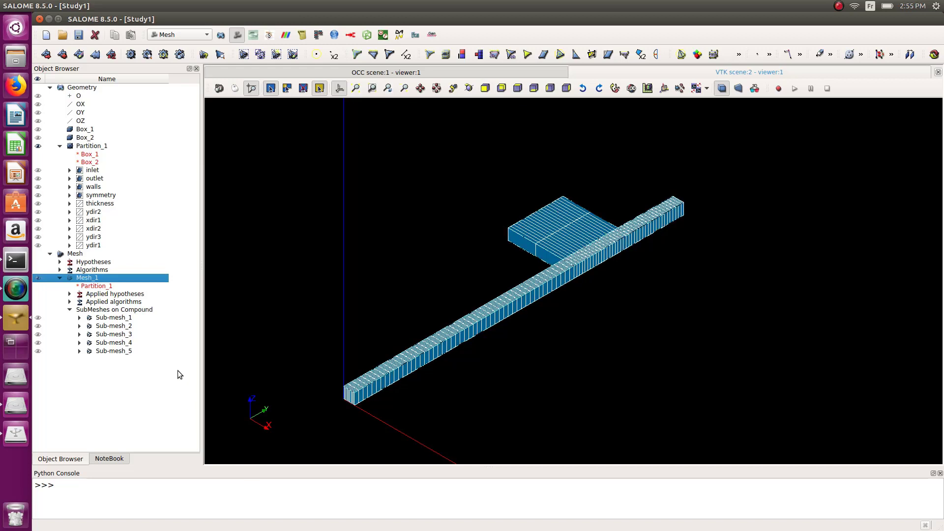
Start a sub-mesh of Mesh_1 on the xdir1 edge group with Wire Discretisation and a new Arithmetic Progression hypothesis.
click(62, 54)
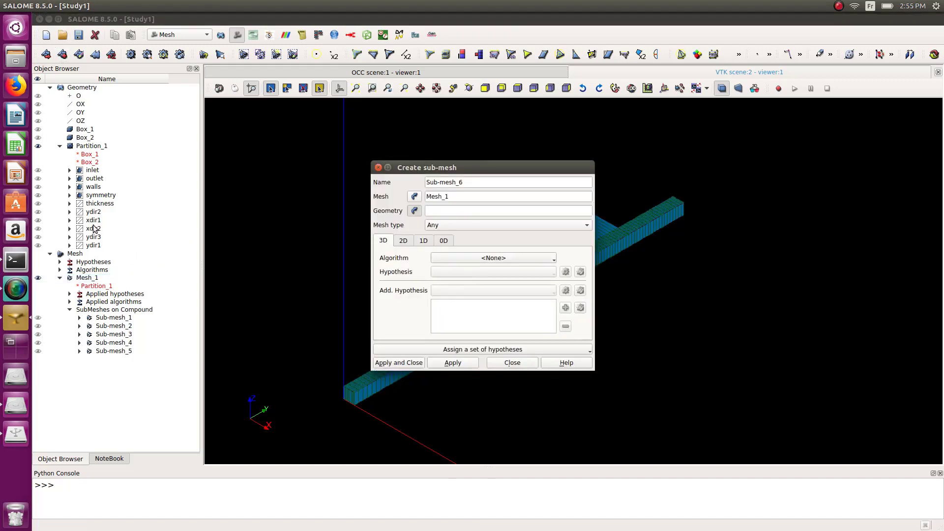
click(94, 221)
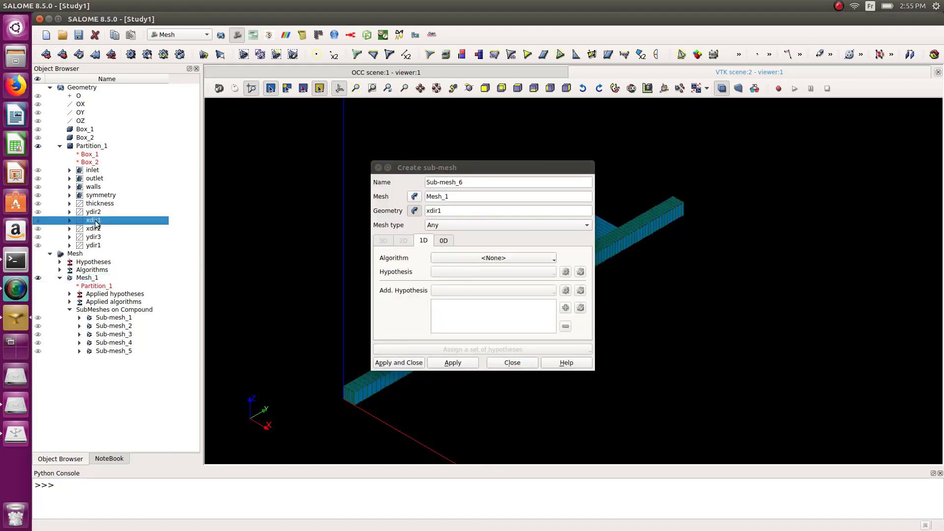
click(529, 258)
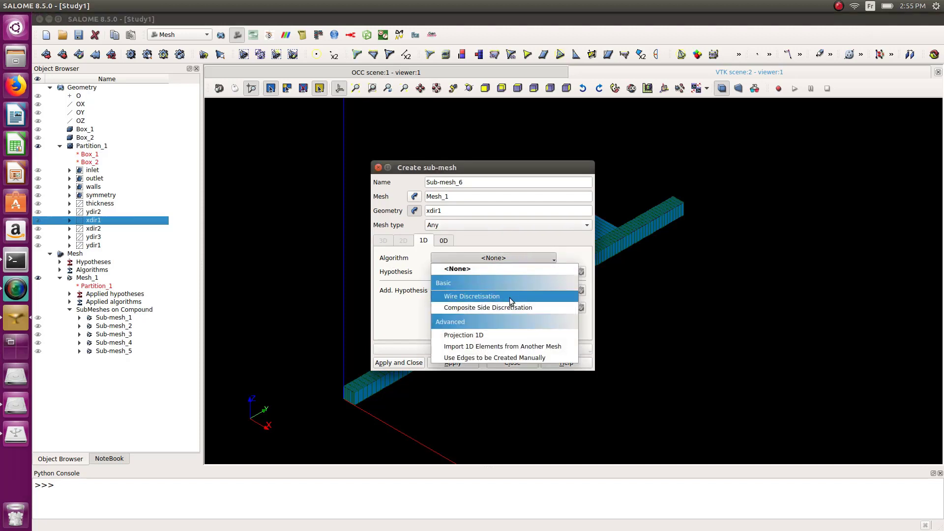
click(510, 296)
click(565, 272)
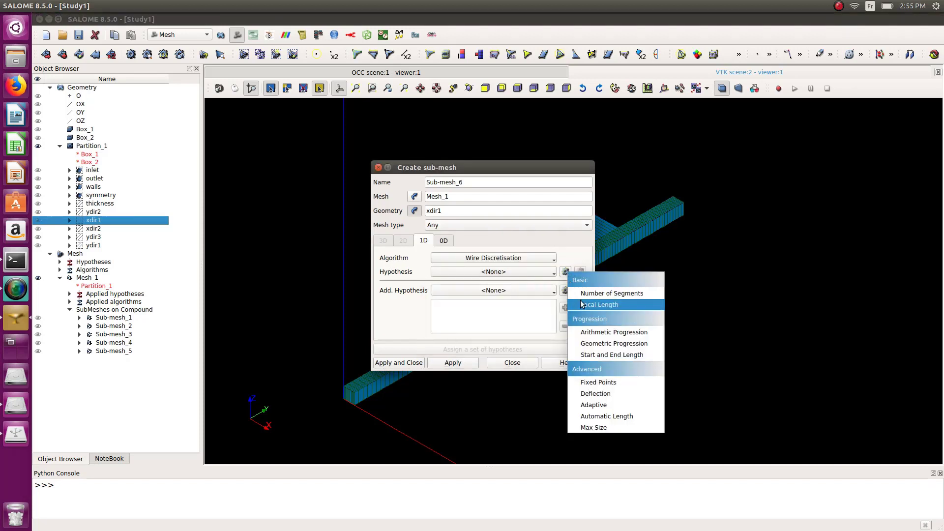
click(605, 337)
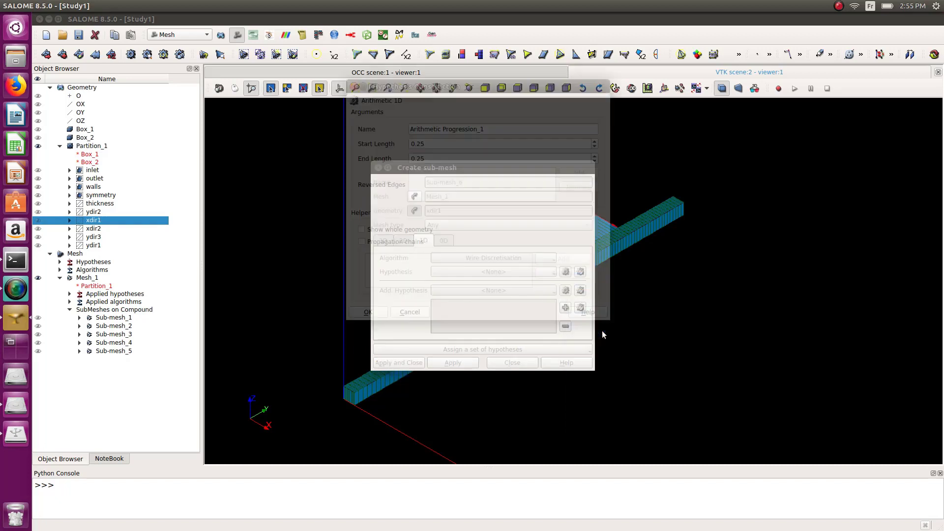
Check the xdir1 edge directions, set the progression's start length to 0.1 and end length to 0.01, and create the sub-mesh.
drag(476, 88, 449, 94)
click(688, 255)
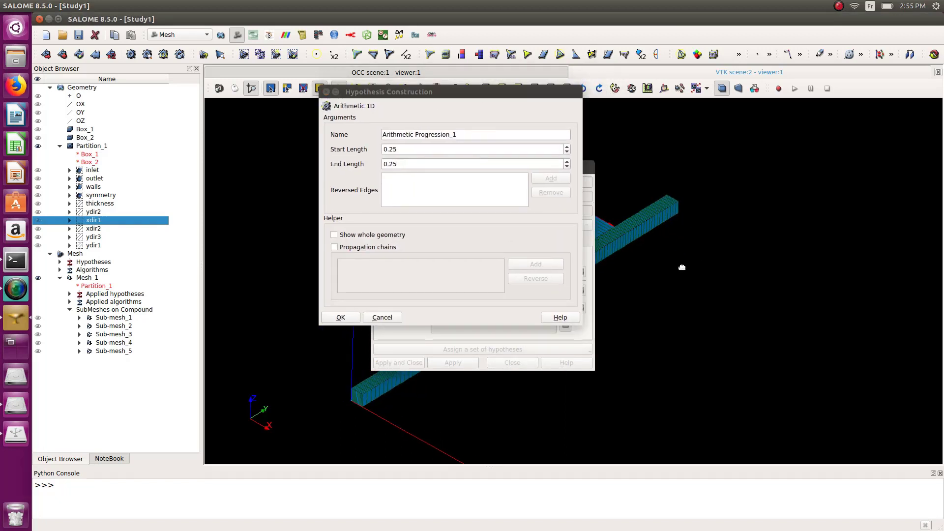
drag(682, 267, 821, 267)
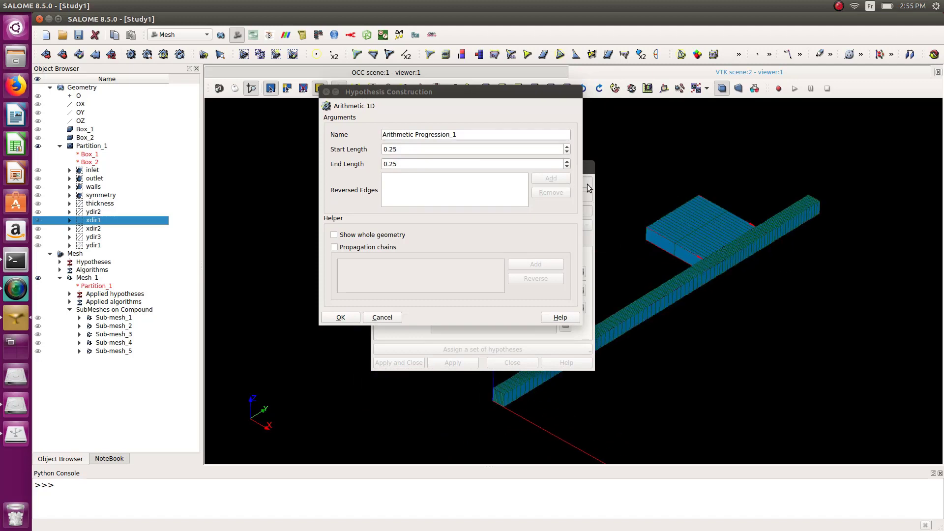
scroll(662, 209, up, 4)
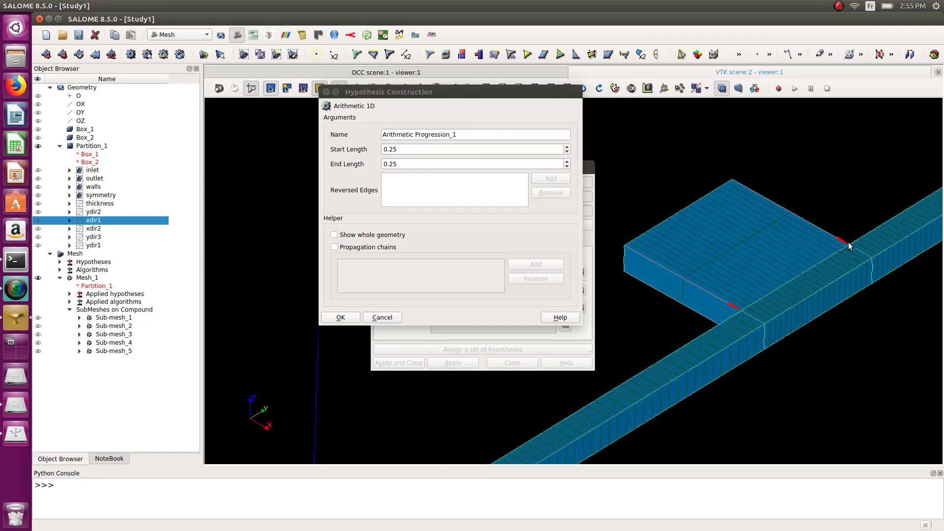
scroll(666, 297, down, 2)
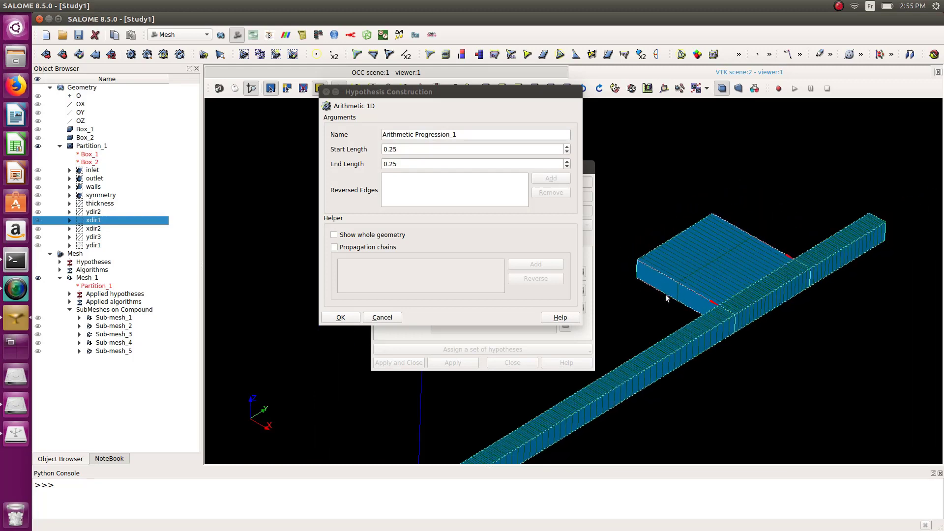
middle_drag(636, 191, 767, 170)
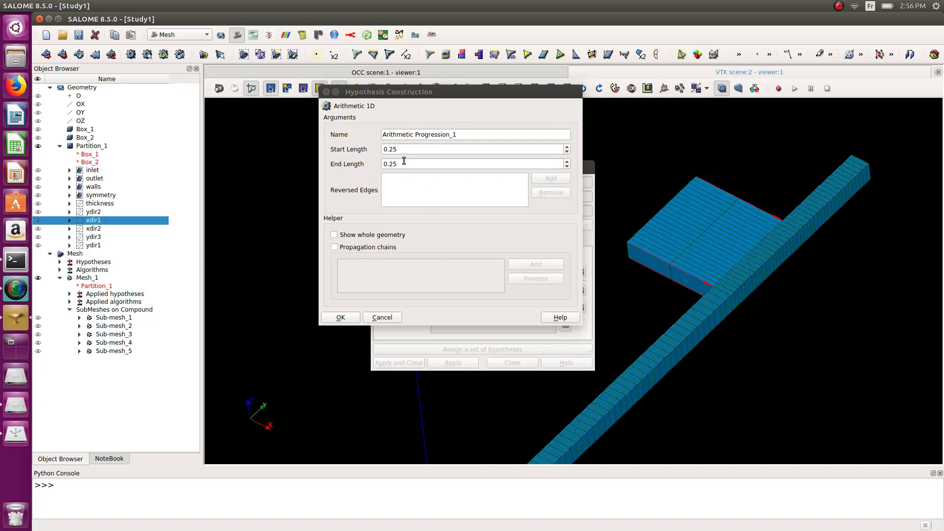
click(392, 150)
double_click(392, 149)
text(0.1)
key(Tab)
text(0)
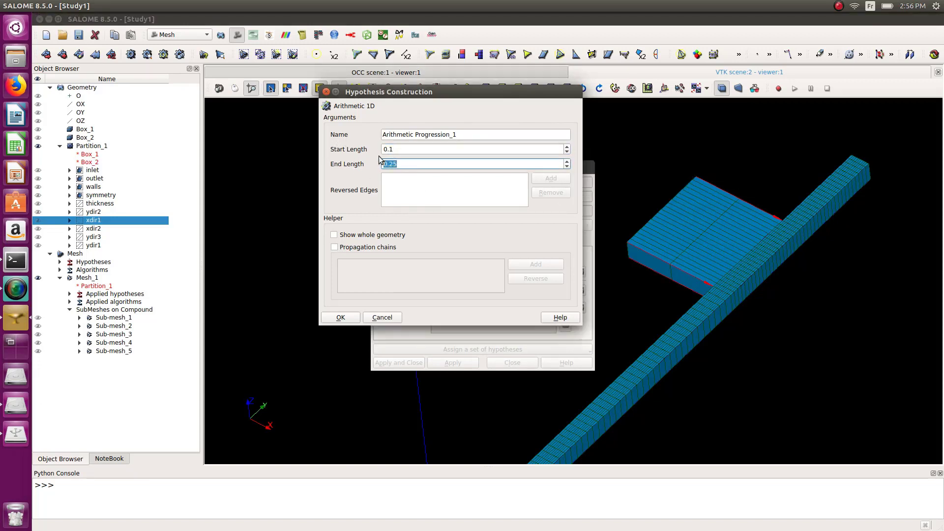
text(.01)
click(342, 318)
click(391, 364)
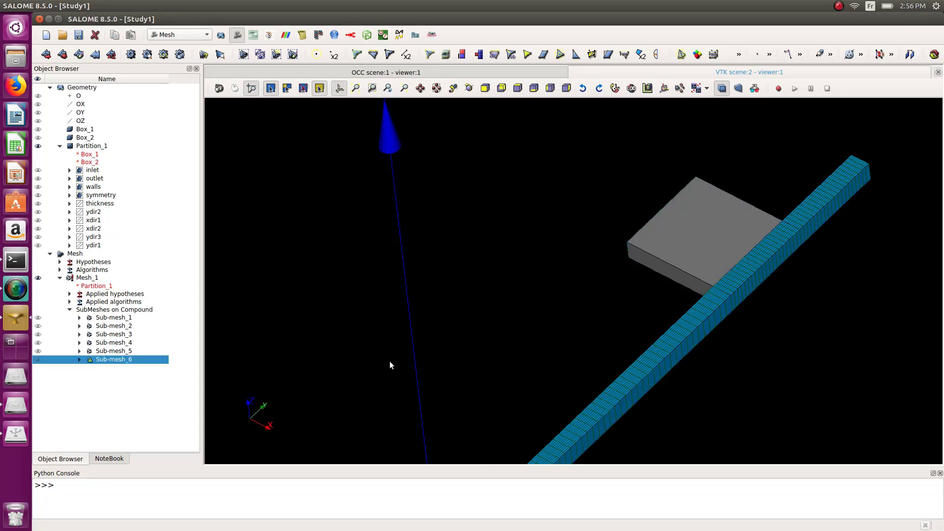
Recompute Mesh_1 with the graded xdir1 sub-mesh and dismiss the computation report.
right_click(81, 278)
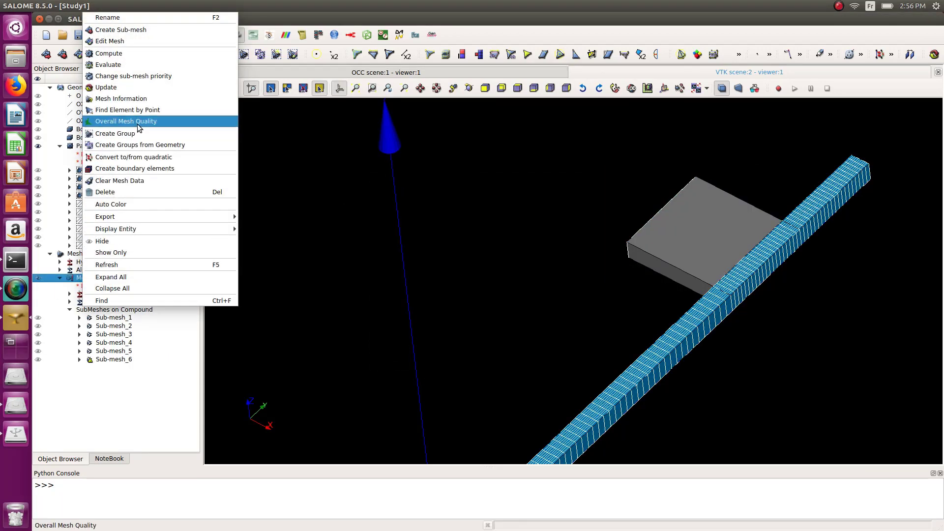
click(147, 55)
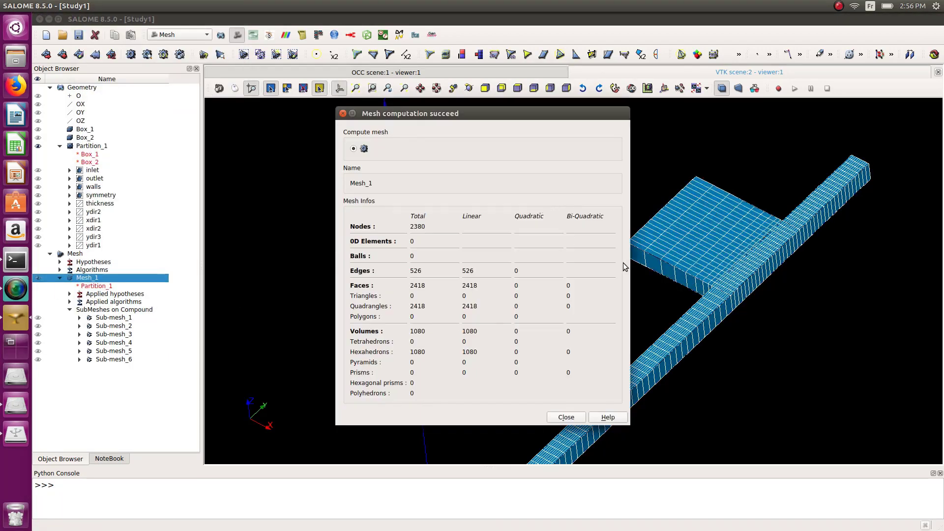
click(566, 418)
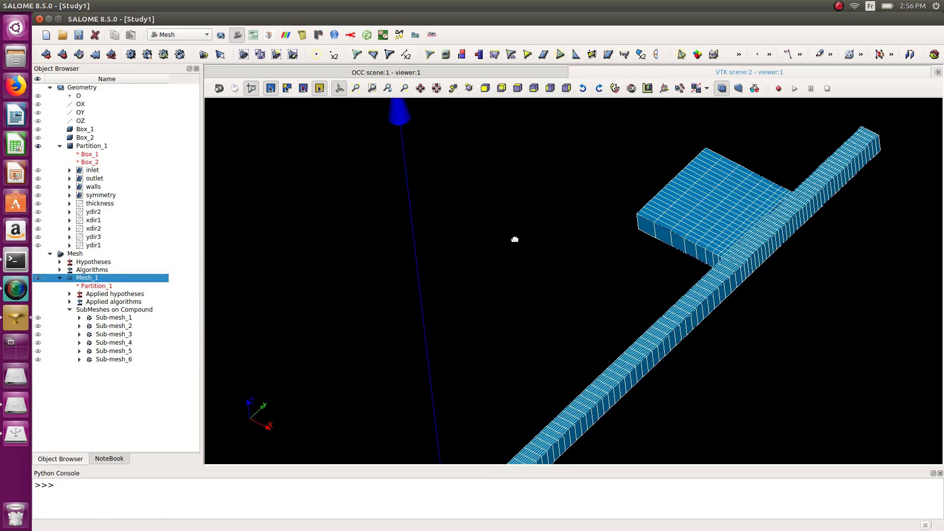
Create face groups on Mesh_1 from the inlet, outlet, walls and symmetry geometry groups.
mouse_move(512, 318)
middle_down()
mouse_move(517, 300)
mouse_move(508, 320)
middle_up()
ctrl+right_drag(508, 320, 455, 323)
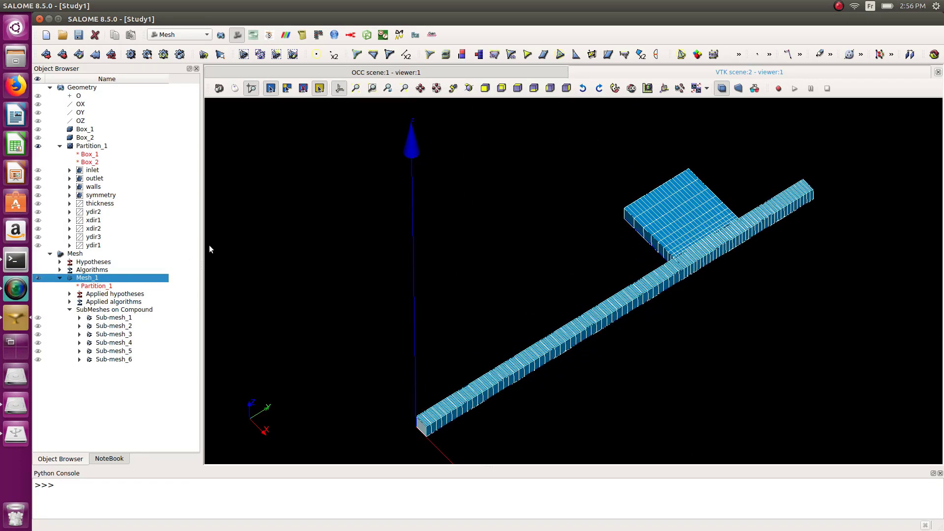
click(94, 4)
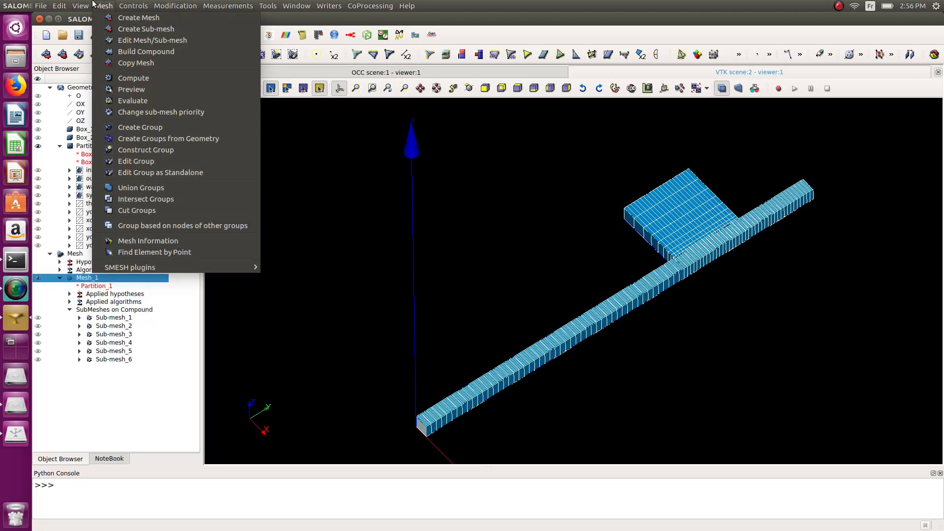
click(154, 139)
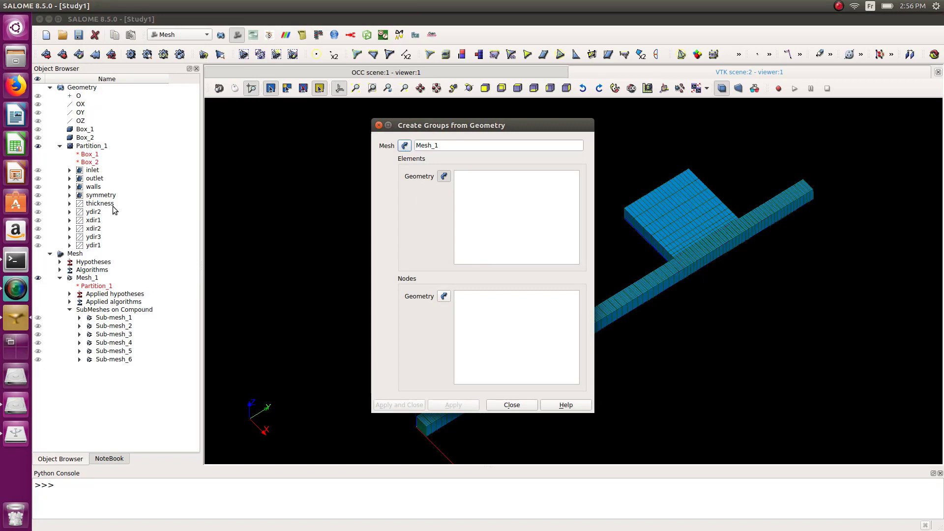
click(93, 170)
shift+click(100, 195)
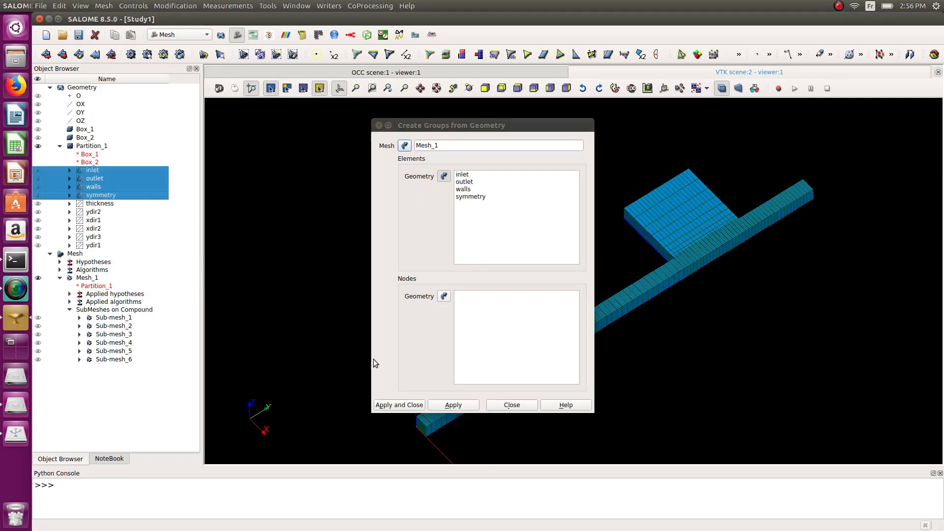
click(396, 405)
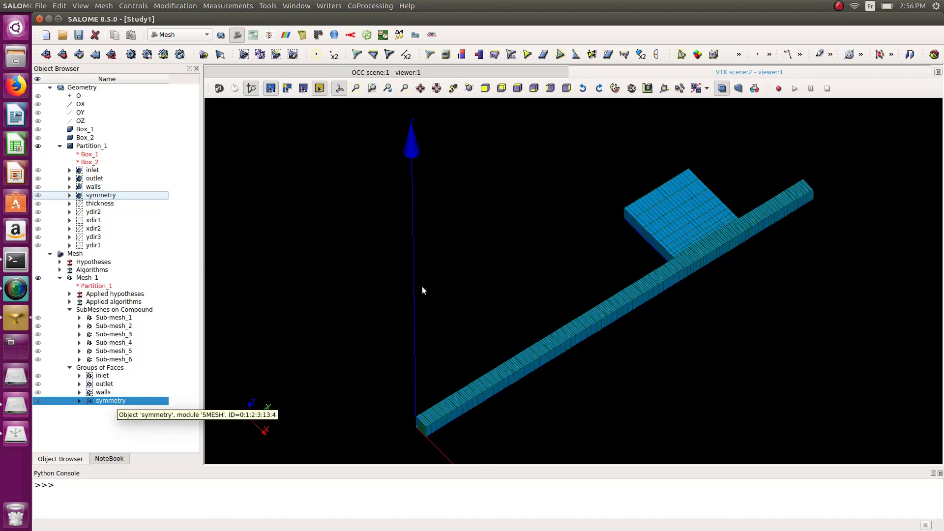
ctrl+right_drag(591, 269, 562, 264)
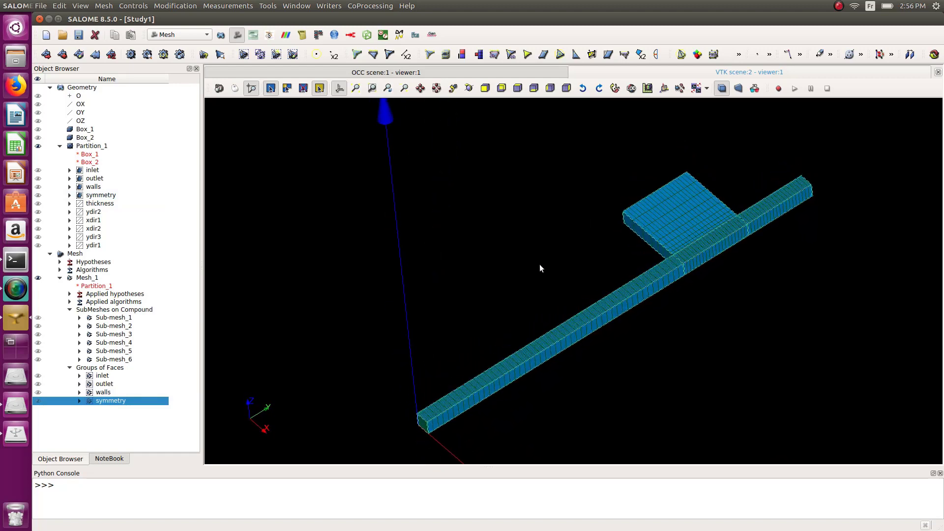
click(84, 278)
right_click(96, 283)
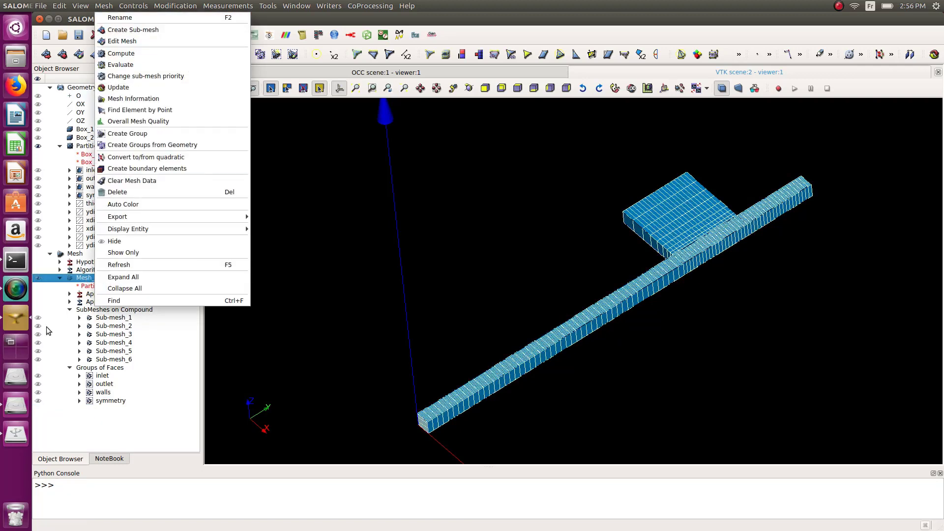
click(89, 282)
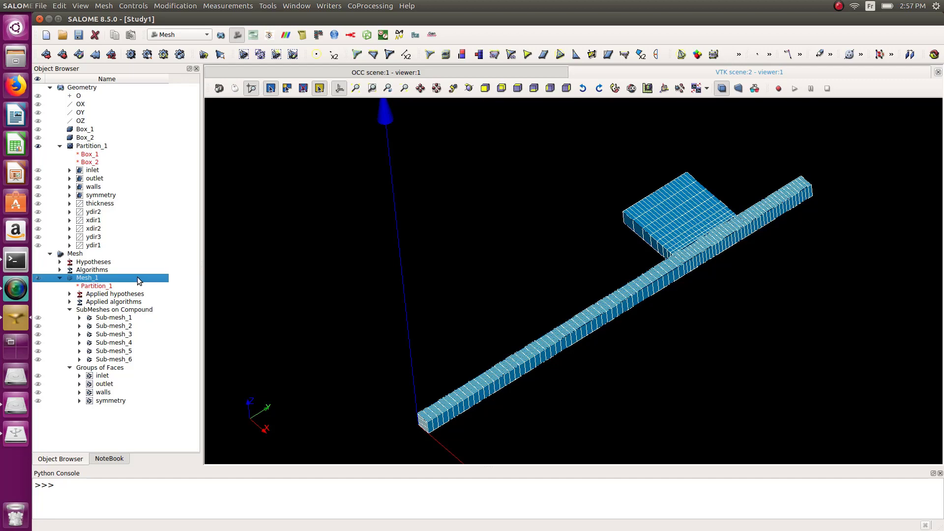
Create a Code_Saturne CFD study named junction with a case named case1 in simple-junction2, and expand its folders.
click(252, 33)
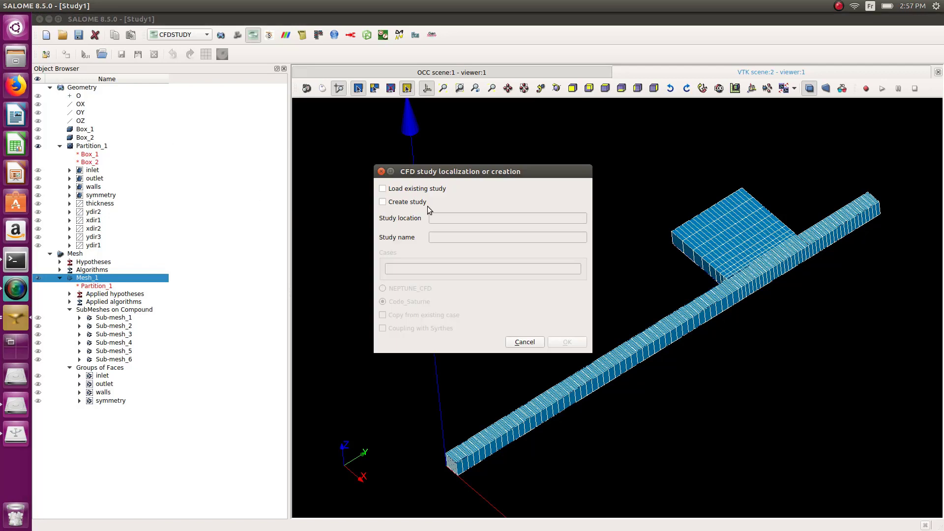
click(384, 202)
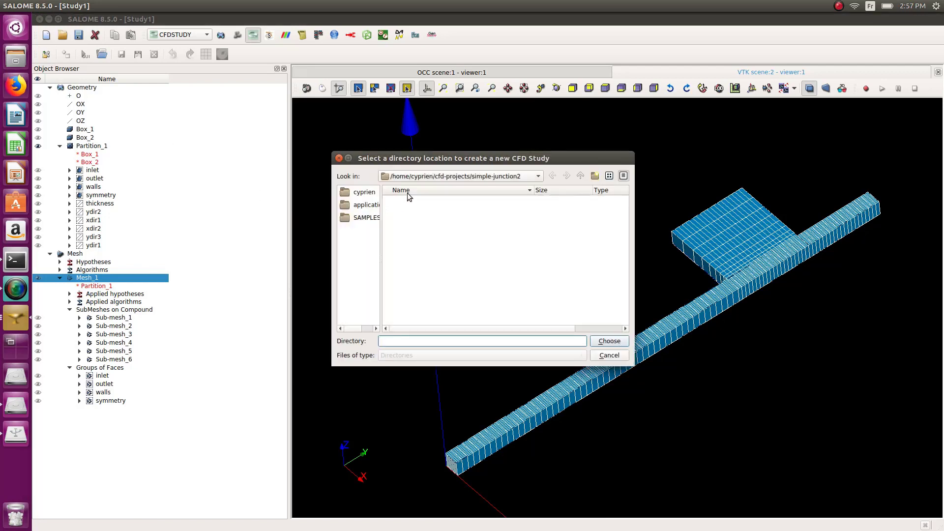
click(609, 355)
click(438, 238)
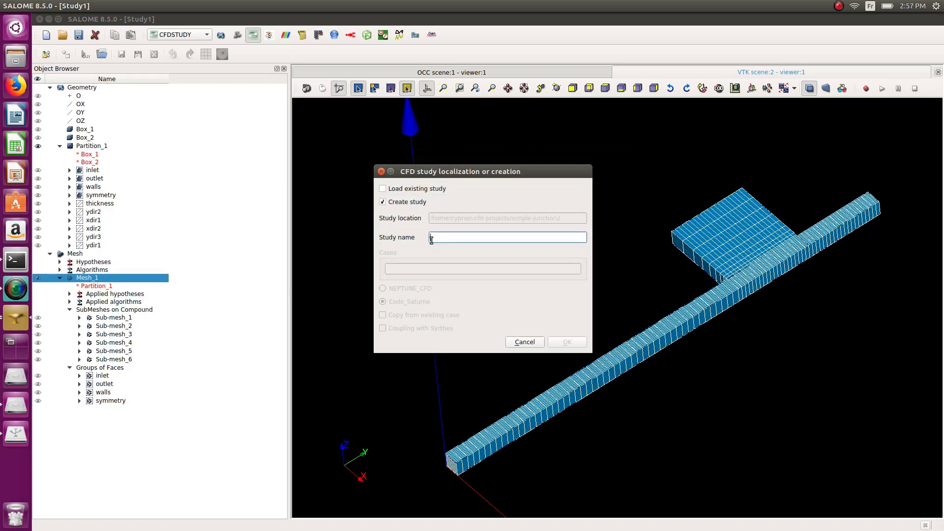
text(junction)
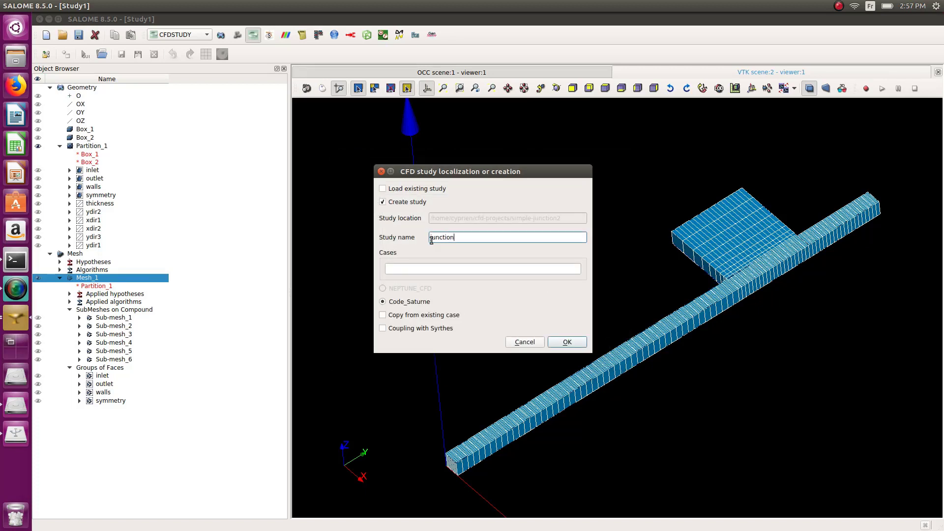
click(449, 270)
text(case1)
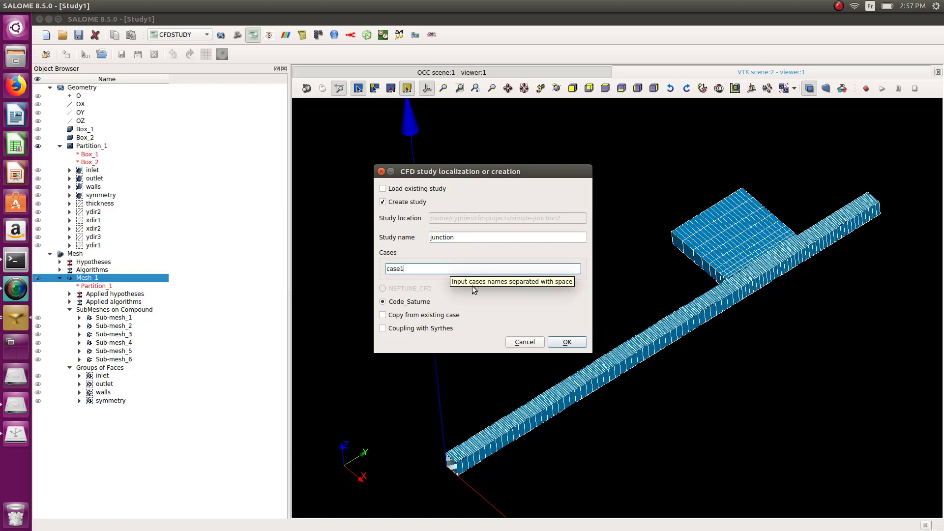
click(559, 343)
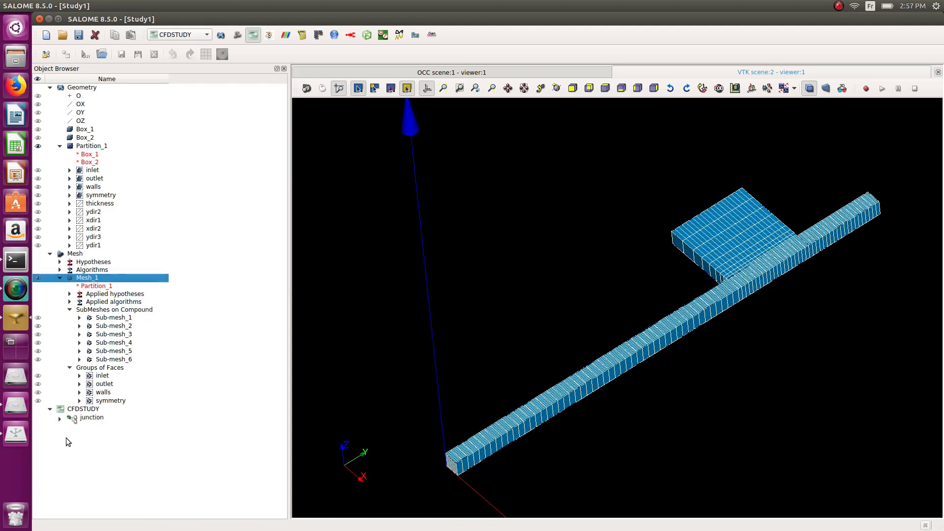
click(60, 419)
click(69, 451)
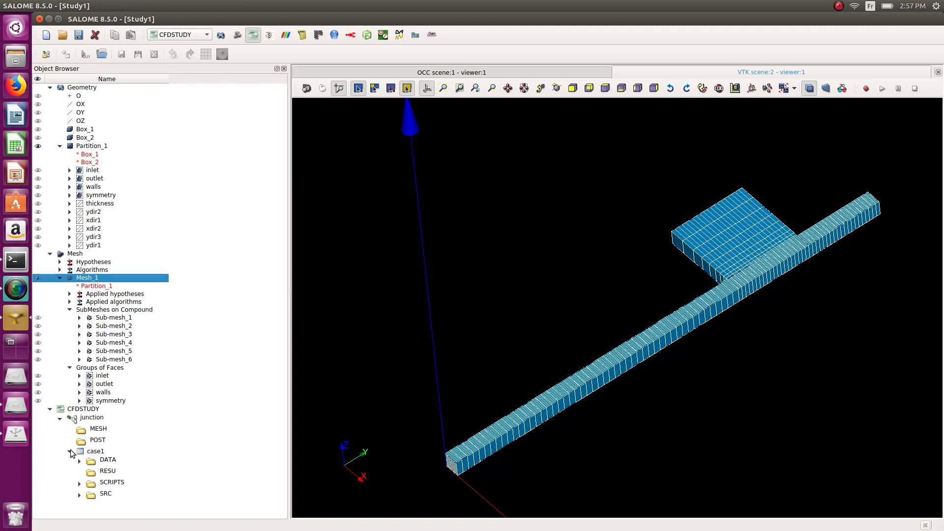
Export Mesh_1 from the Mesh module as MED file Mesh_1 into the junction study's MESH folder.
click(238, 34)
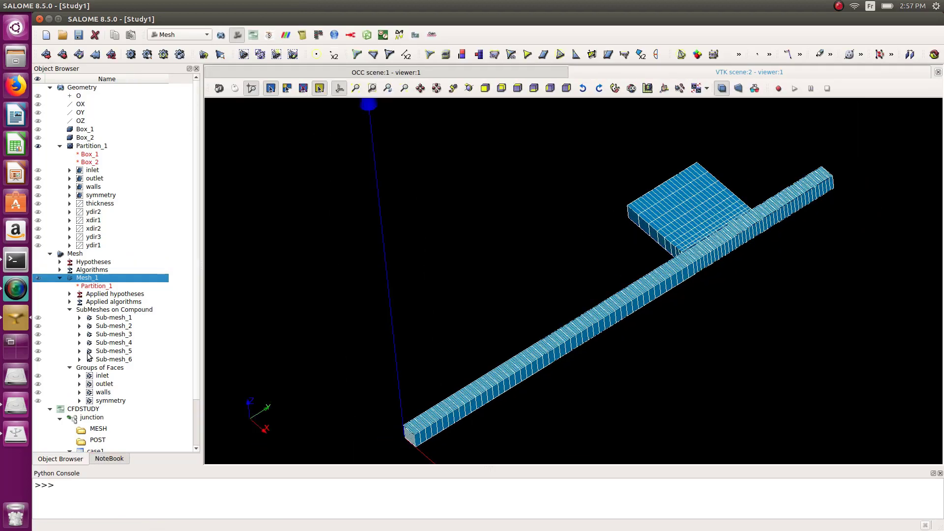
right_click(99, 280)
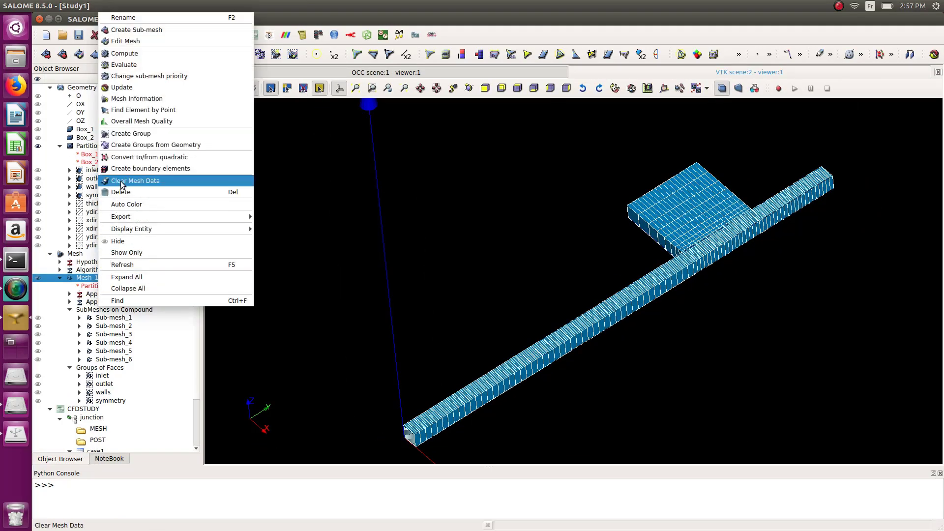
mouse_move(148, 217)
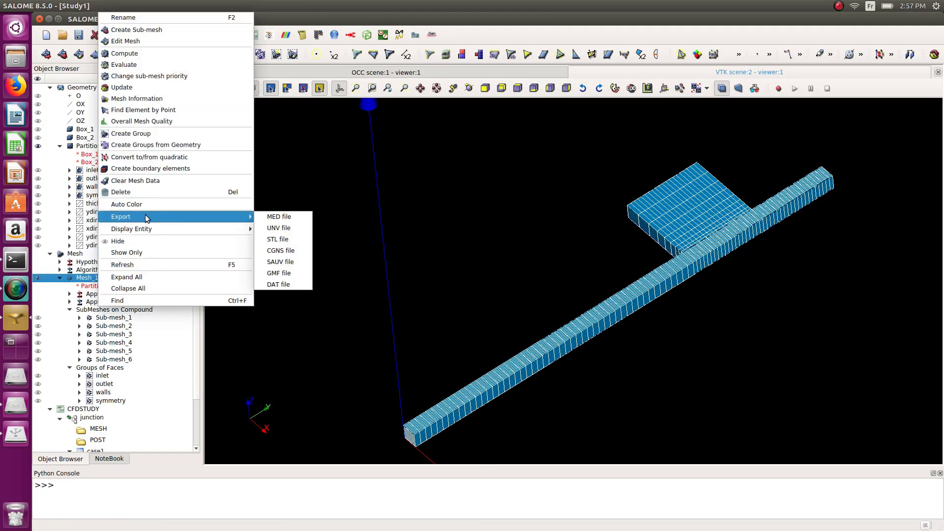
click(279, 217)
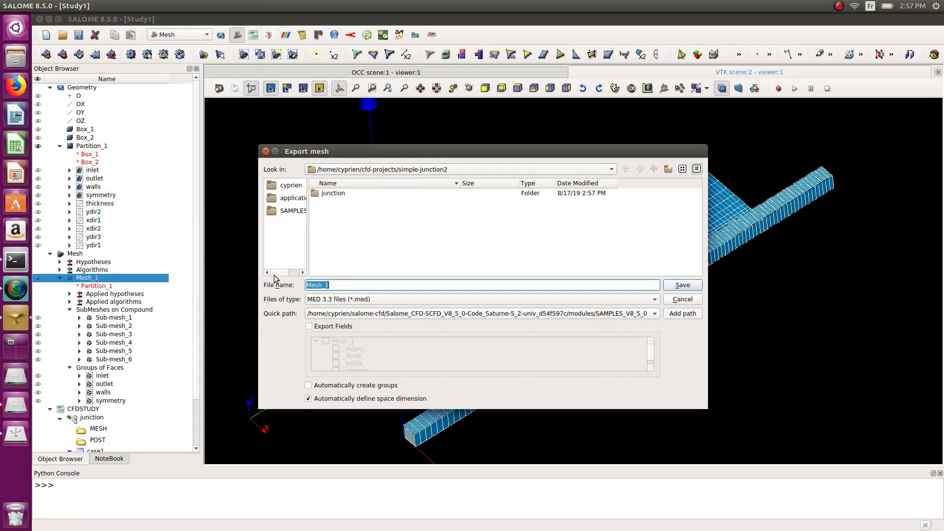
double_click(367, 194)
double_click(355, 199)
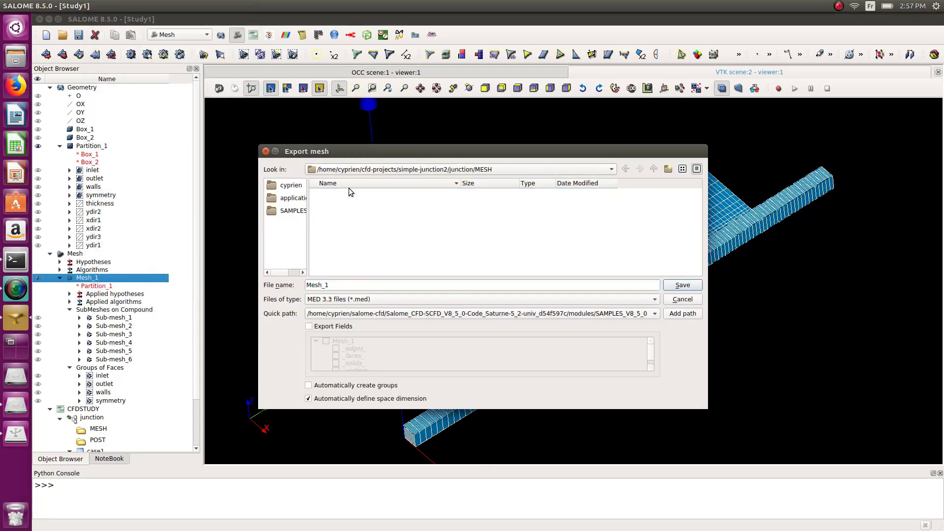
click(683, 287)
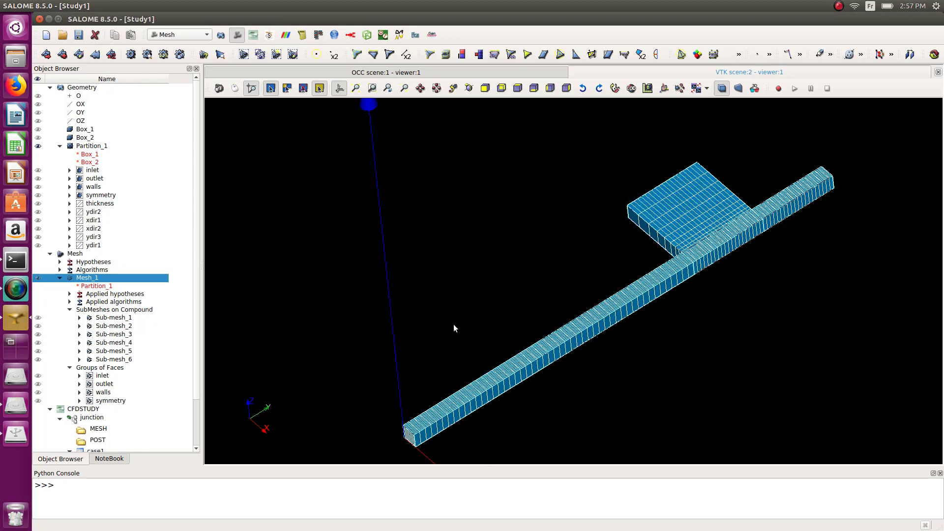
Return to the CFD study, expand the MESH and case1 DATA folders, and launch SaturneGUI for case1.
click(255, 39)
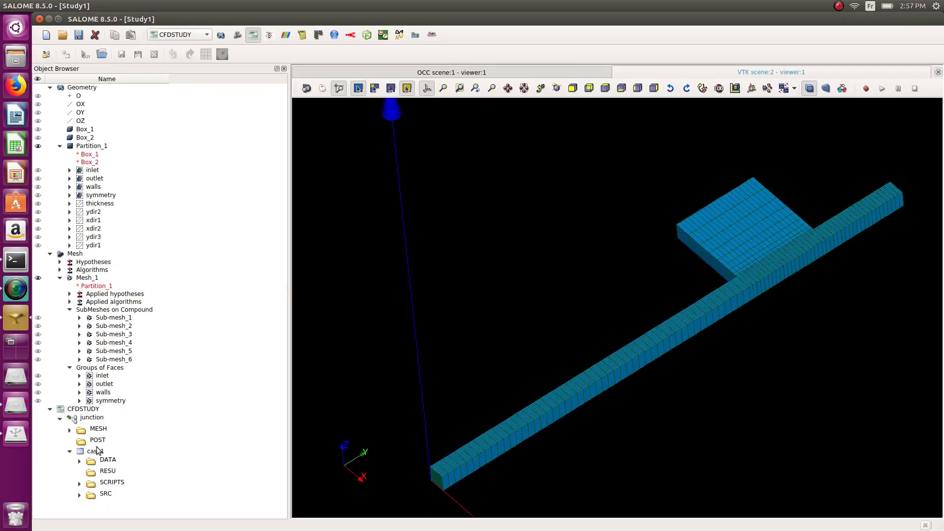
click(70, 431)
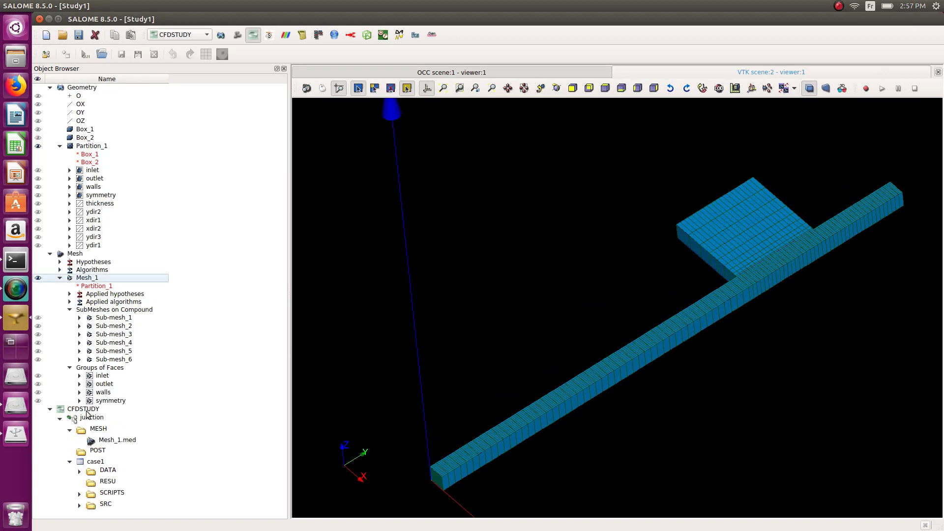
click(79, 472)
scroll(83, 479, down, 1)
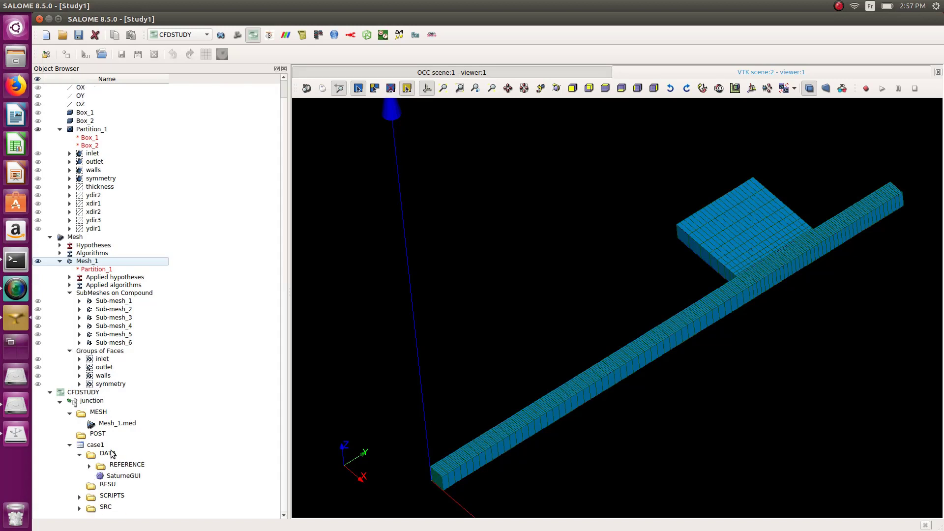
click(112, 478)
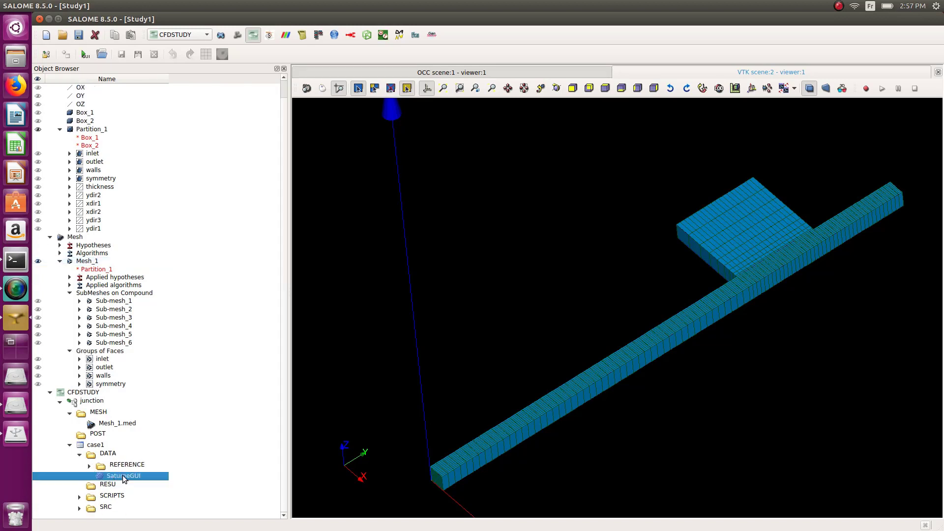
right_click(123, 476)
click(141, 482)
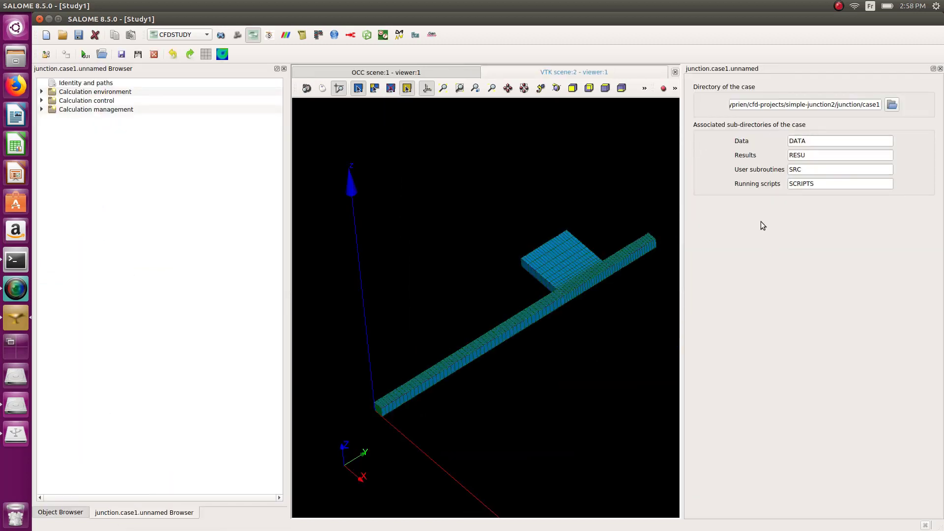
Expand the case's setup sections and add Mesh_1.med to the list of meshes to import.
click(42, 109)
click(41, 100)
click(41, 92)
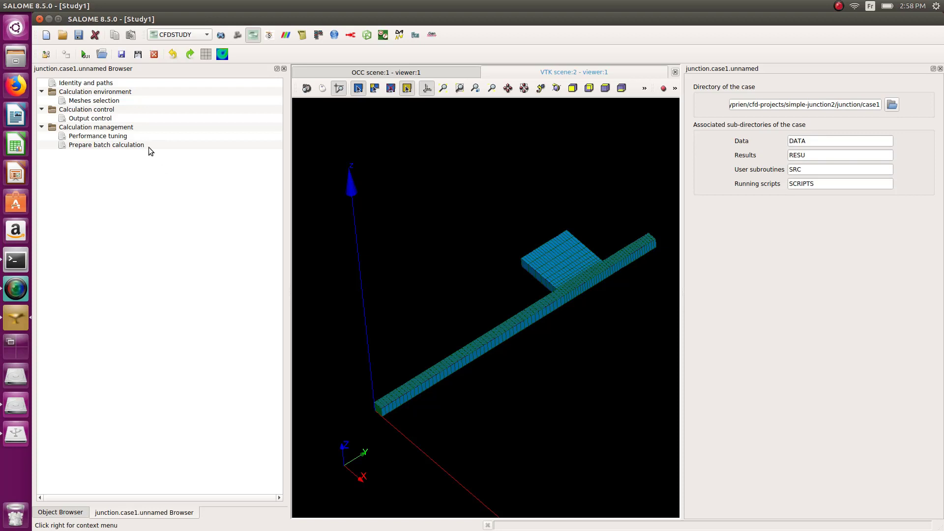
click(99, 100)
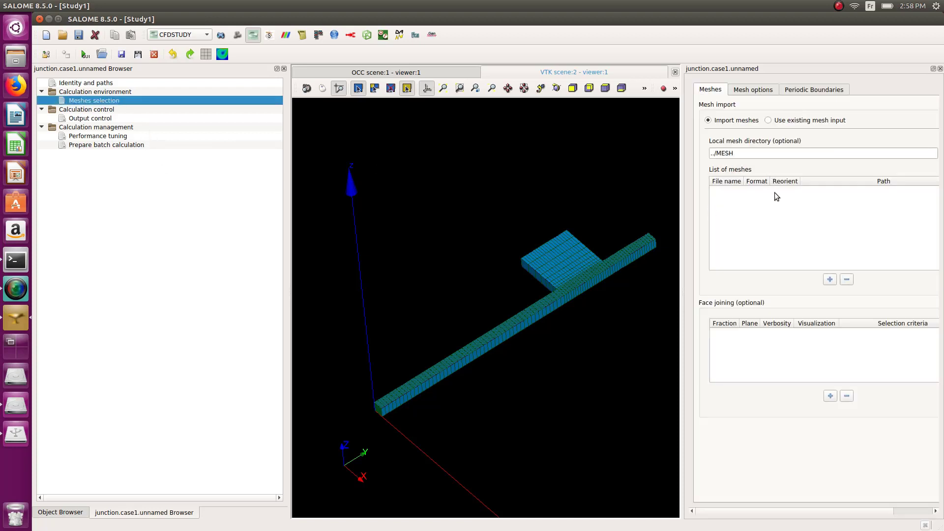
click(830, 280)
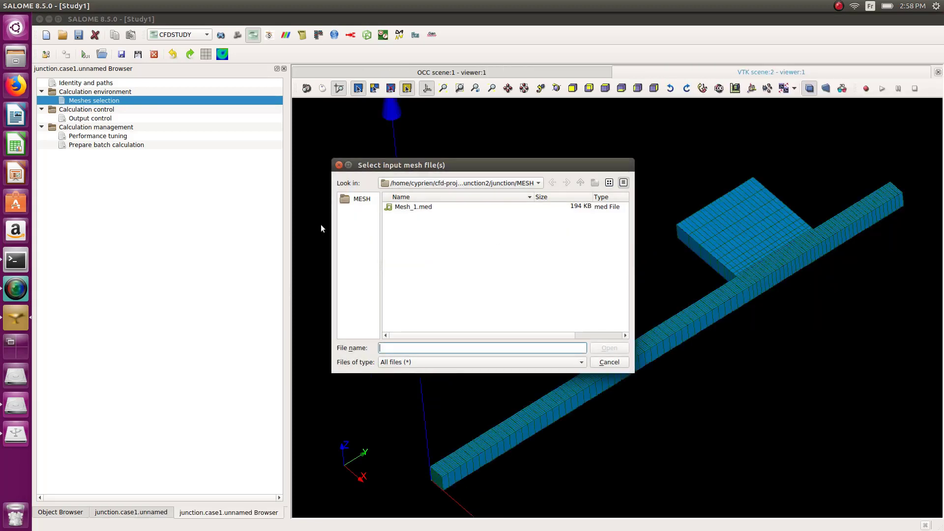
click(458, 210)
click(609, 348)
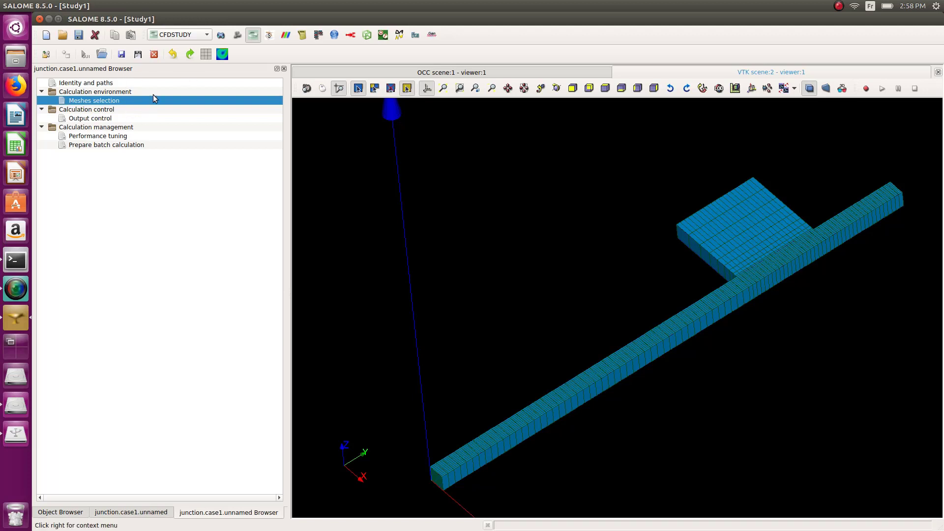
Undock the case1 setup browser and place it beside the settings page, keeping the mesh view between them.
click(277, 69)
drag(166, 71, 808, 111)
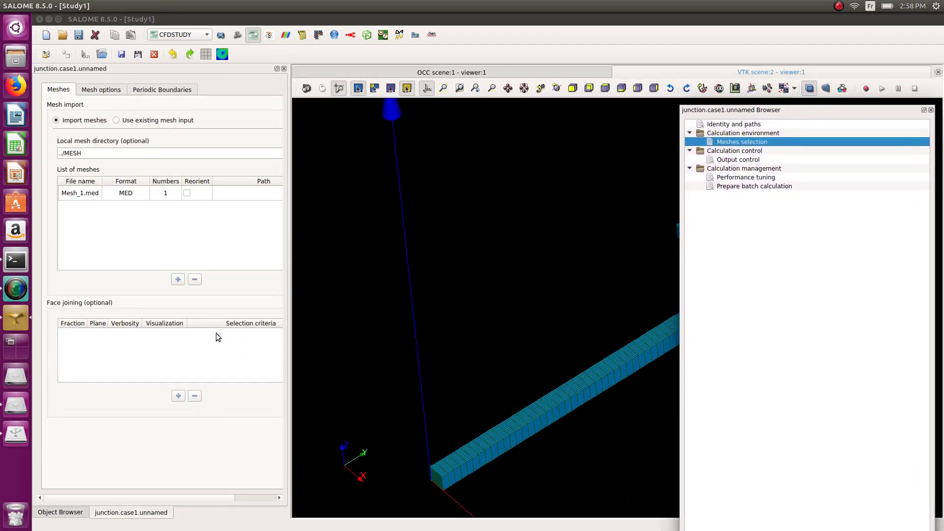
scroll(394, 321, down, 5)
middle_drag(571, 302, 486, 279)
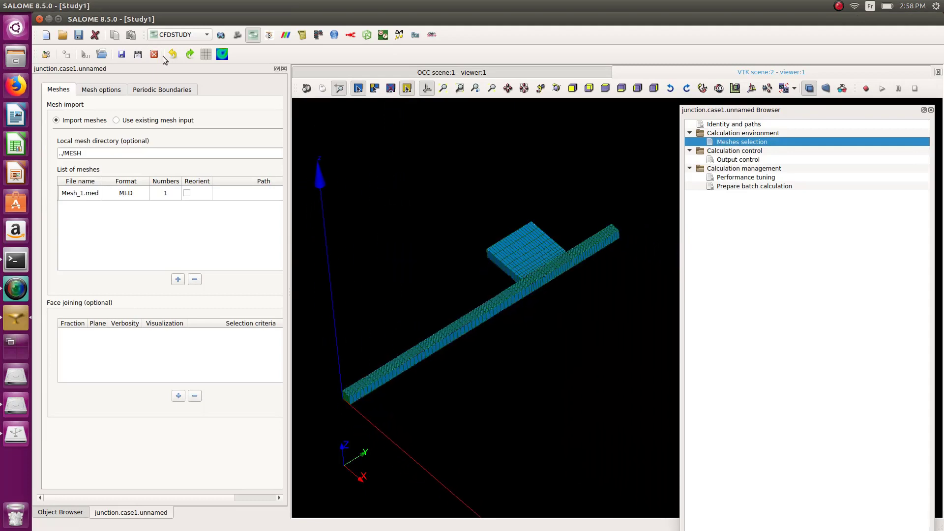
Switch the case to full calculation mode and open the Calculation features under Thermophysical models.
click(222, 54)
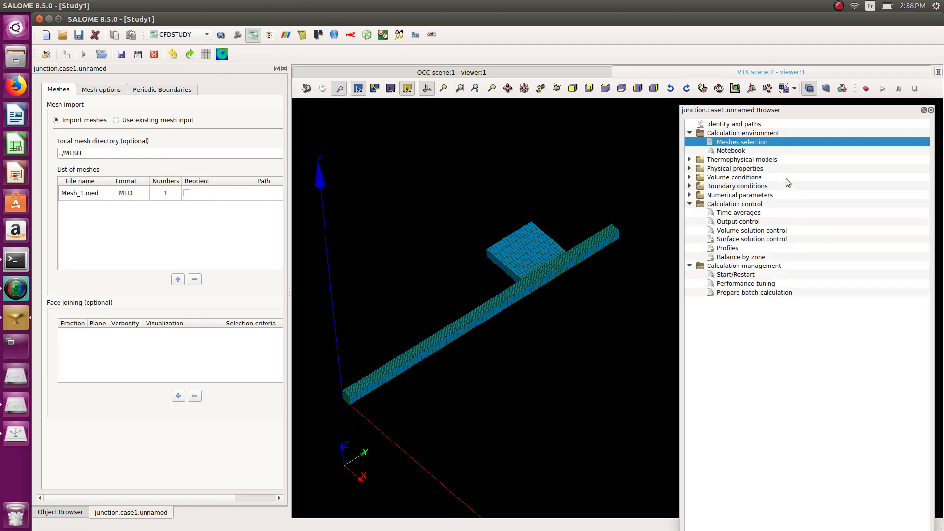
click(689, 159)
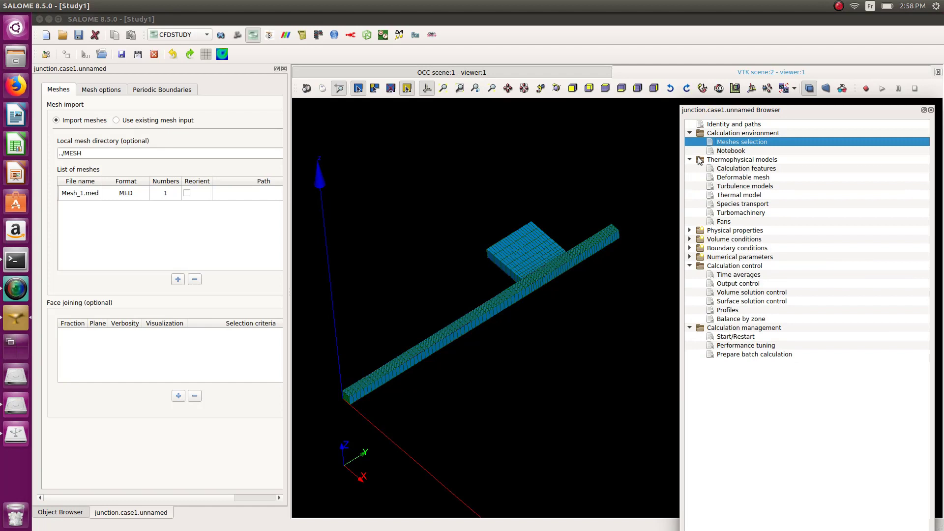
click(731, 172)
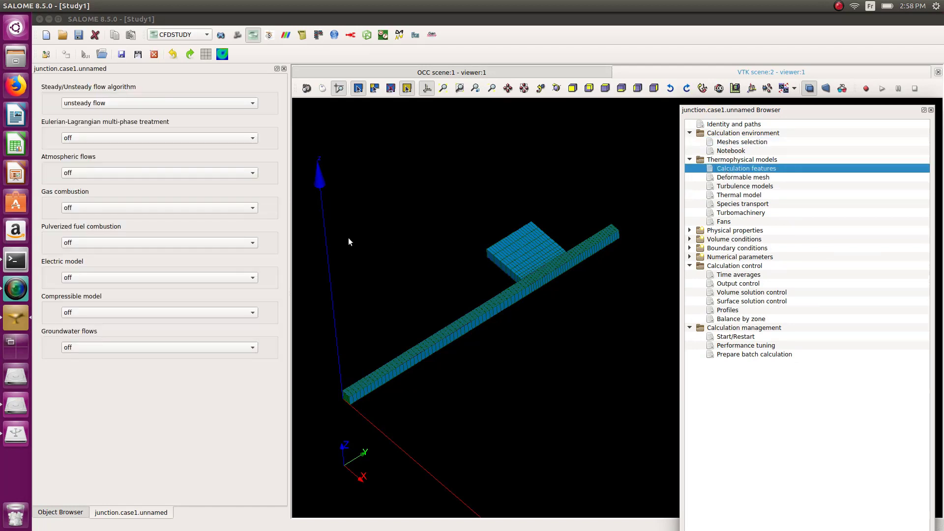
Set the flow algorithm to steady flow and the thermal scalar to Temperature (Celsius).
click(96, 104)
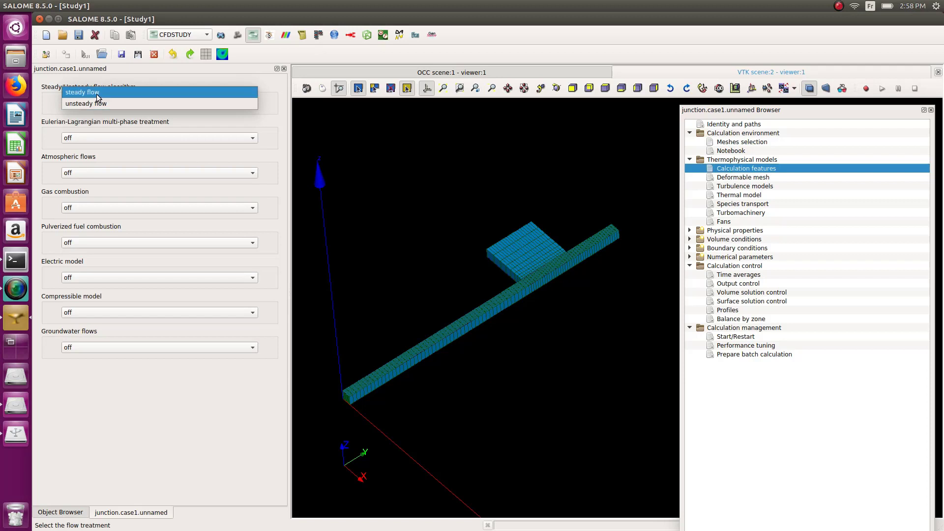
click(96, 93)
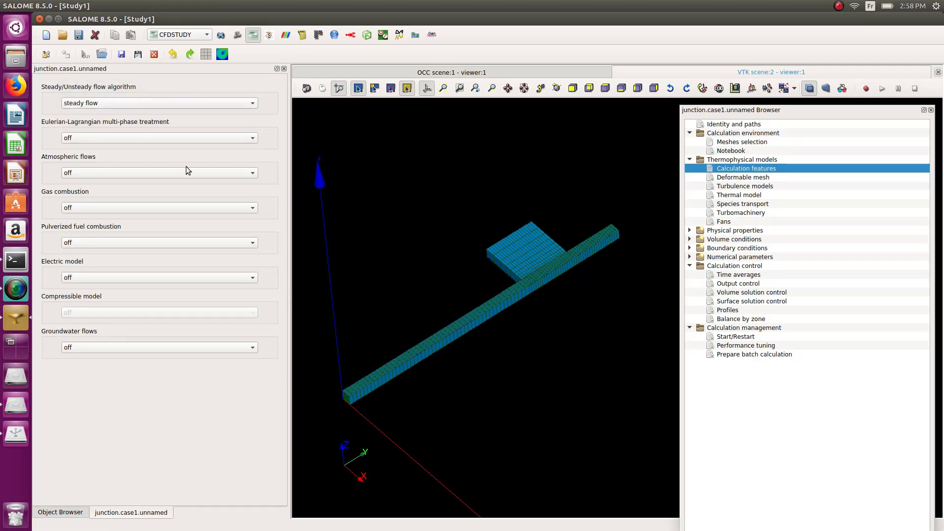
click(742, 196)
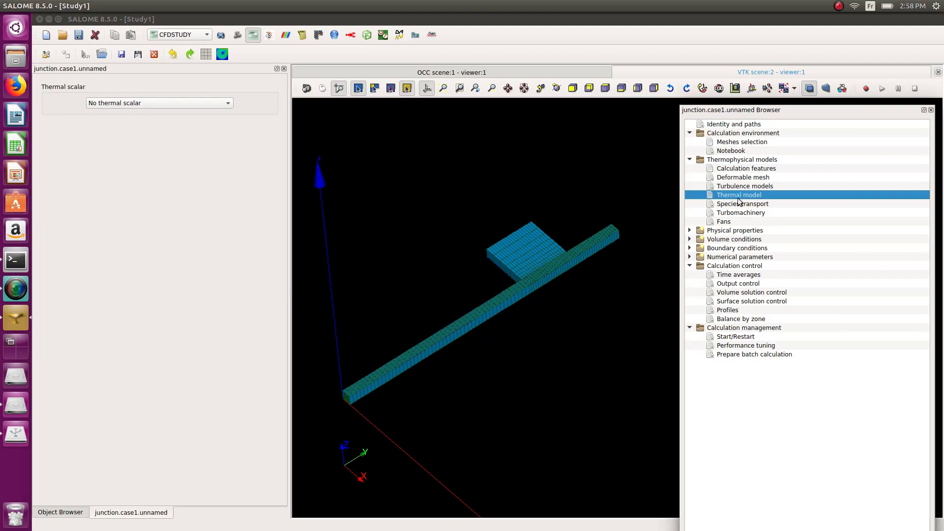
click(144, 102)
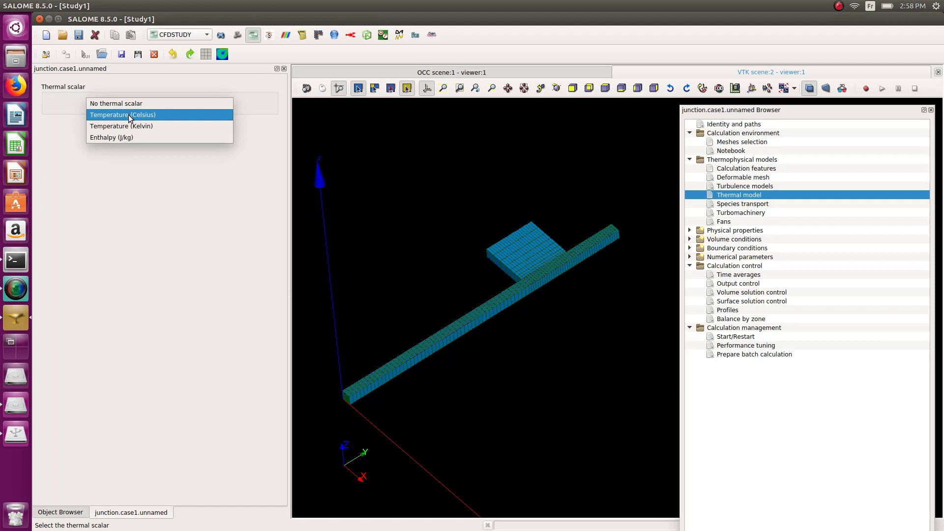
click(132, 116)
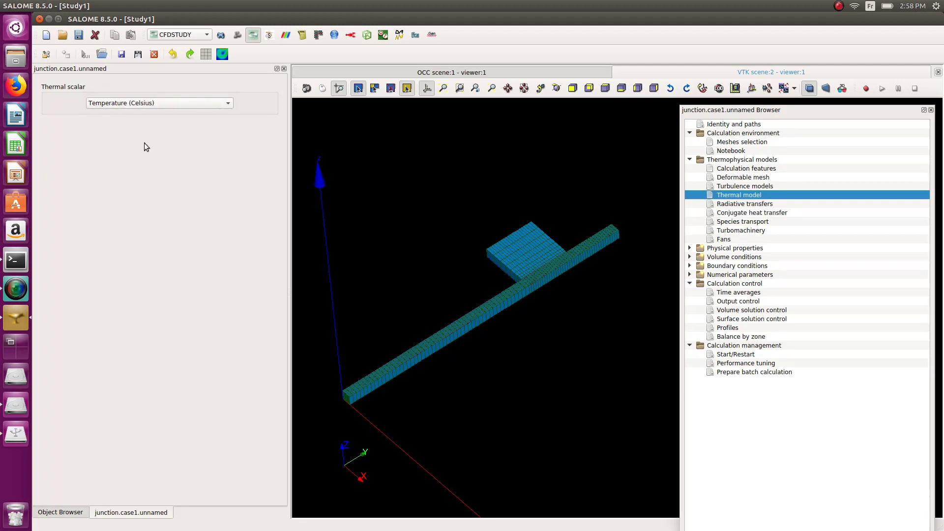
Under the volume conditions' initialization, set the initial temperature expression for all_cells to 20.
double_click(720, 257)
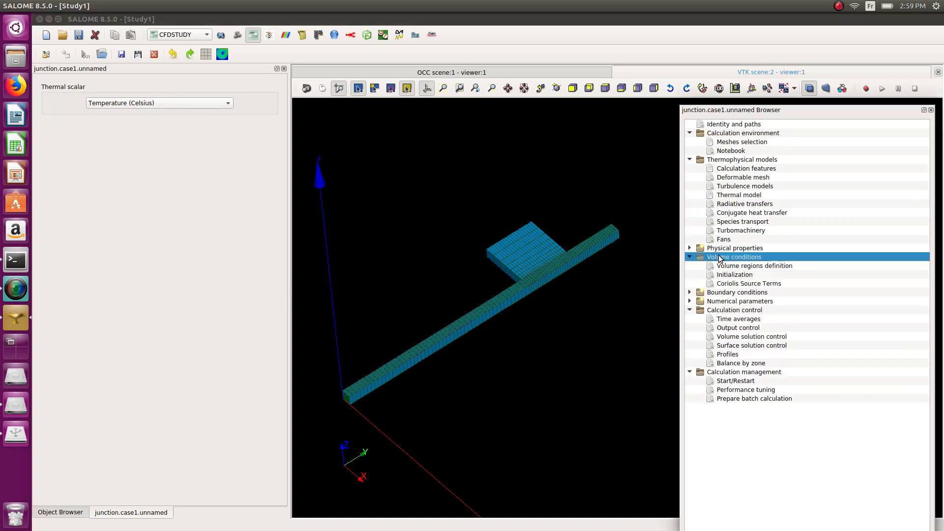
click(733, 276)
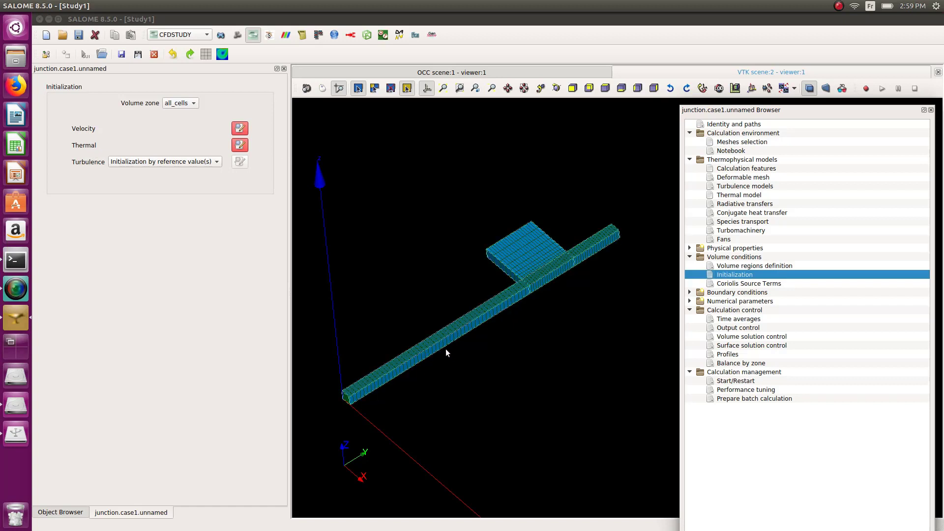
click(239, 144)
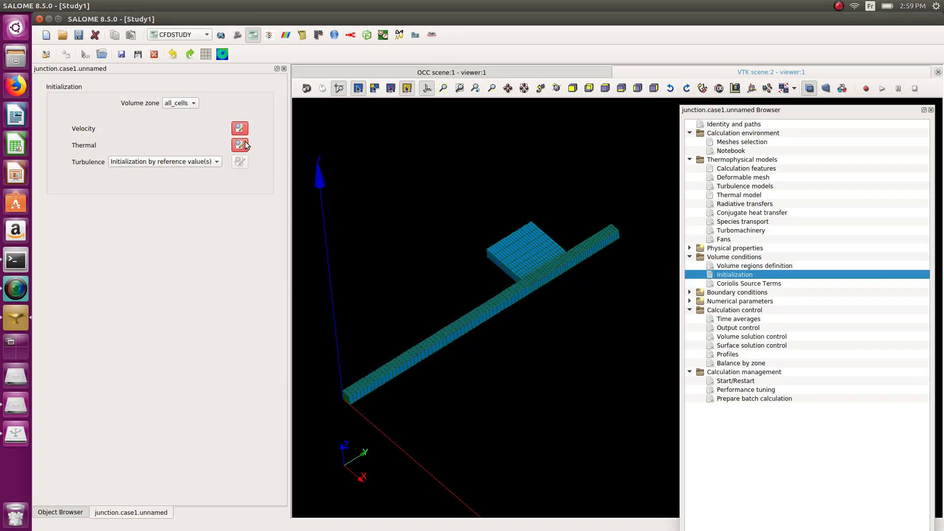
double_click(428, 178)
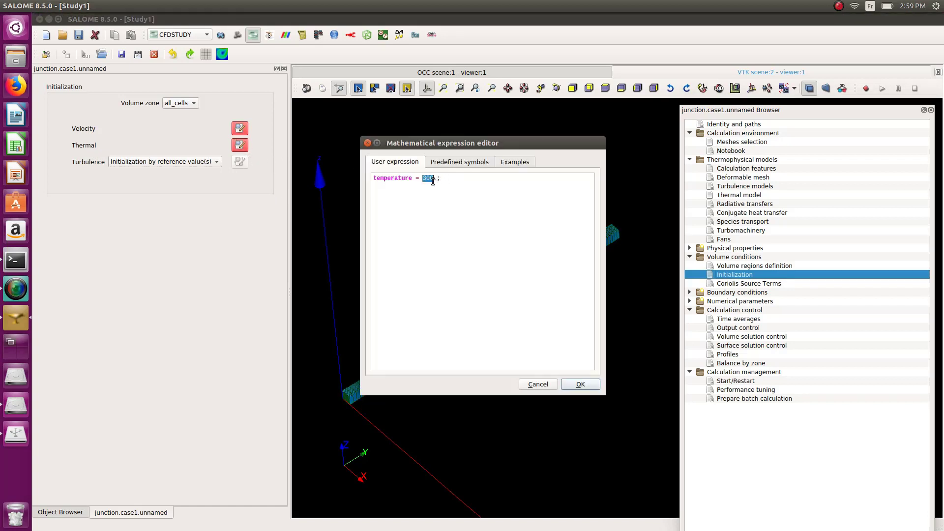
text(20)
click(579, 385)
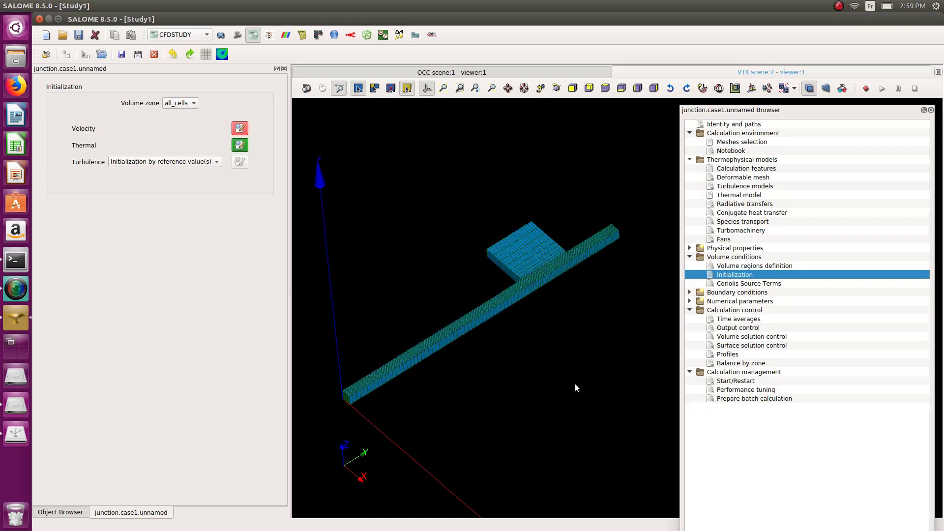
Initialize the velocity of all_cells with 0 for all three components.
click(240, 128)
drag(432, 144, 270, 175)
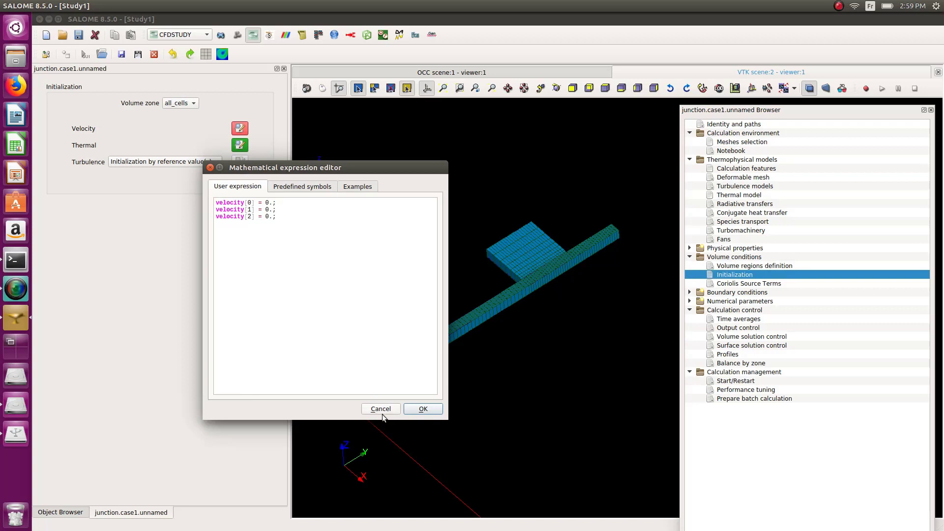
click(422, 408)
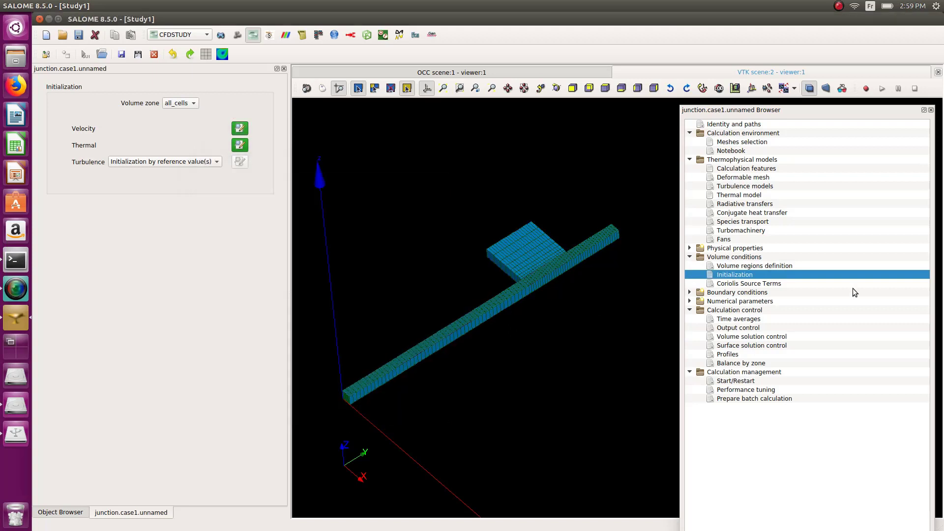
Open the fluid properties and set the constant reference density to 725.735 kg/m³.
click(690, 249)
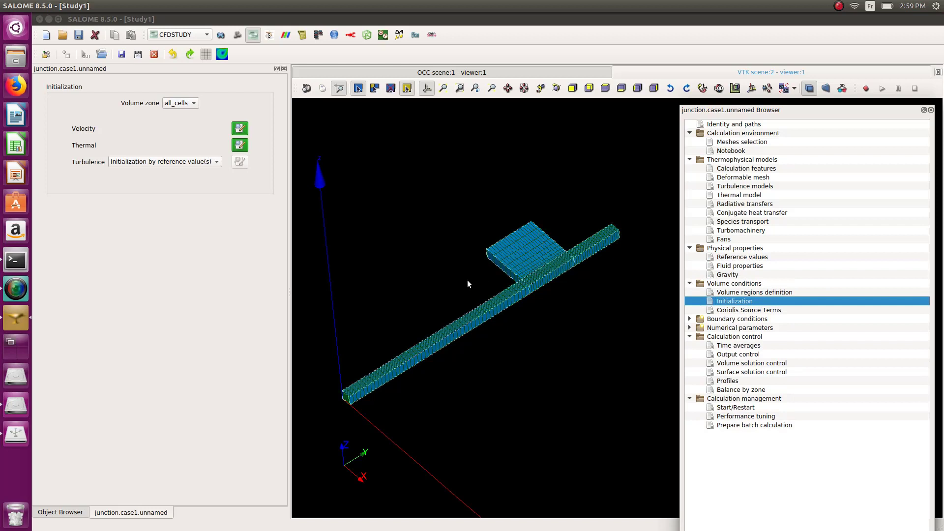
click(736, 268)
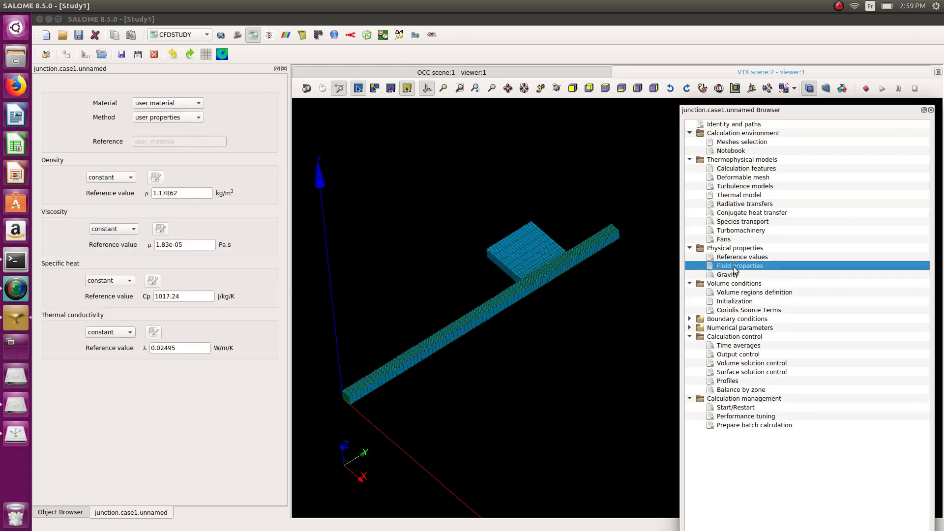
double_click(190, 192)
text(725)
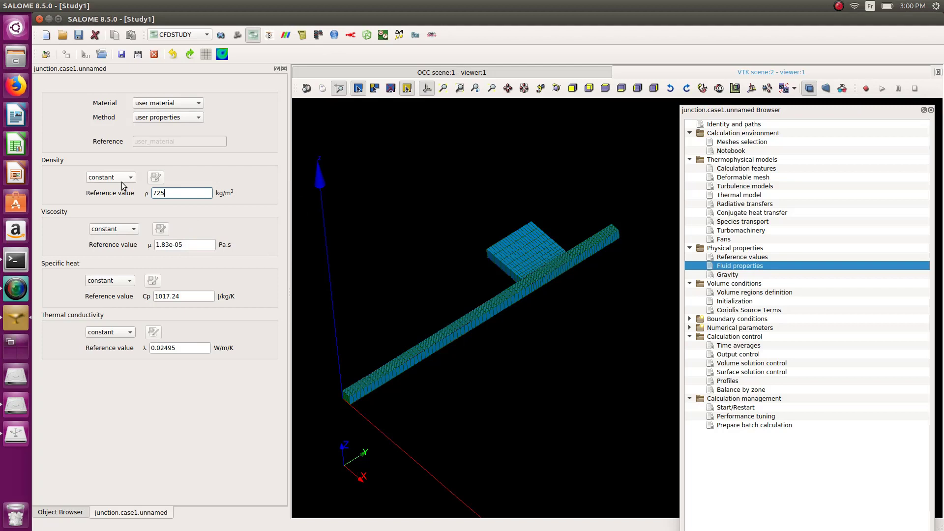
text(.735)
Set the reference viscosity to 8.951e-05 Pa.s and the specific heat to 5483 J/kg/K.
click(193, 249)
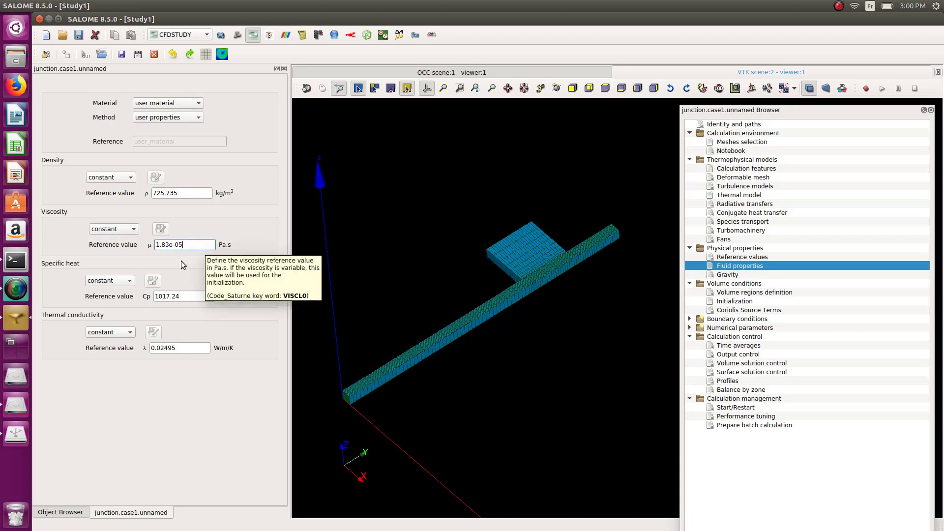
drag(169, 246, 126, 244)
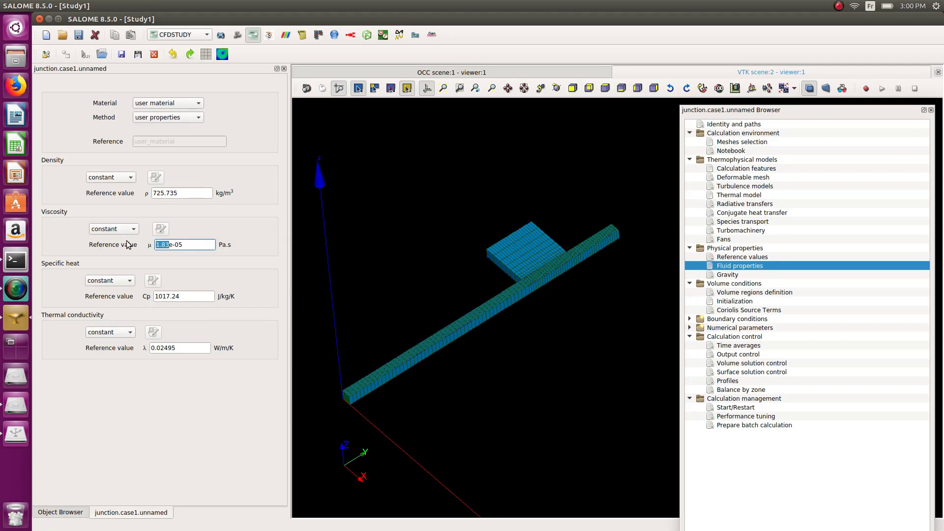
text(8.951)
double_click(184, 298)
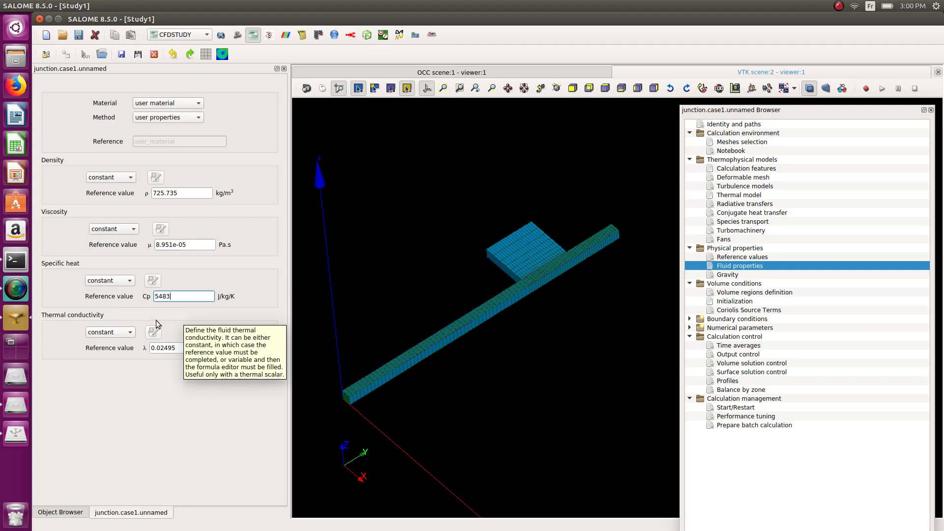
click(177, 317)
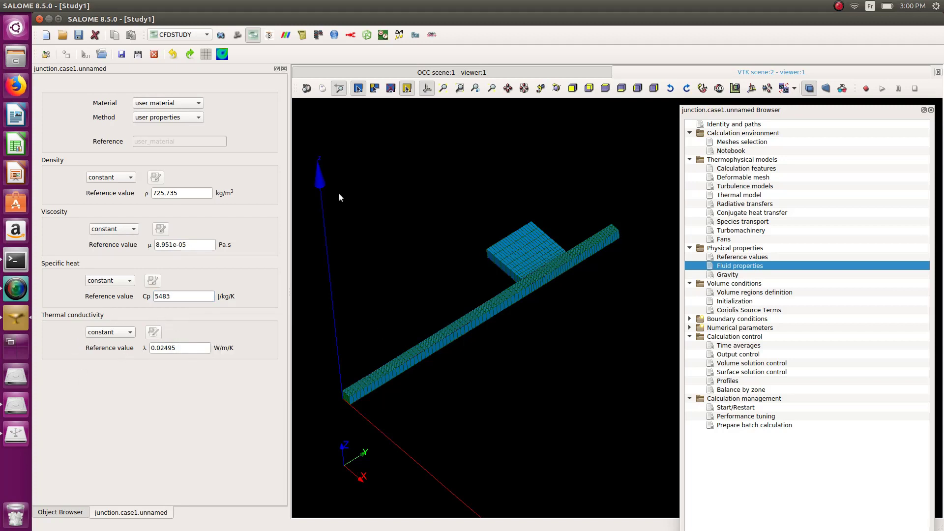
Save the case setup, then expand its sections again and open Definition of boundary regions.
click(122, 54)
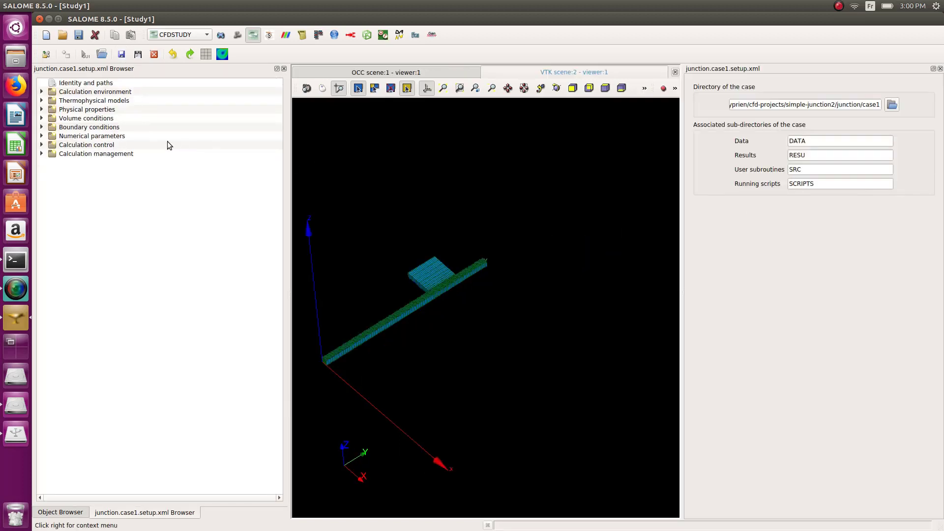
click(42, 92)
click(42, 119)
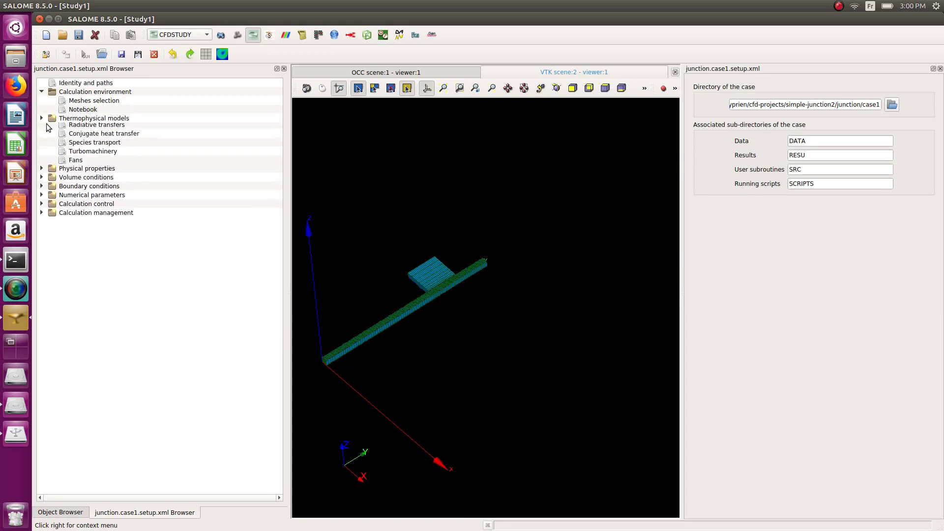
click(41, 207)
click(41, 242)
click(42, 278)
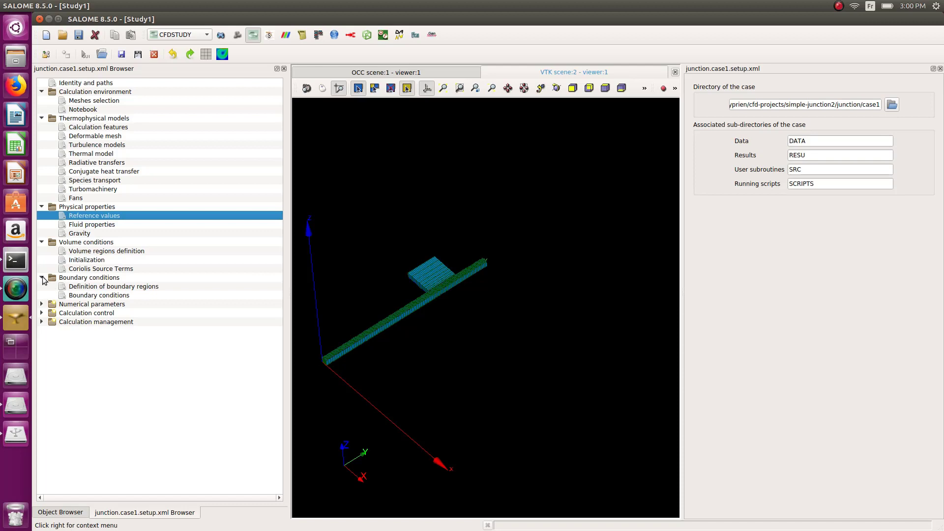
click(103, 288)
Try to add Mesh_1's inlet, outlet, walls and symmetry face groups from Salome as boundary regions.
scroll(320, 317, up, 2)
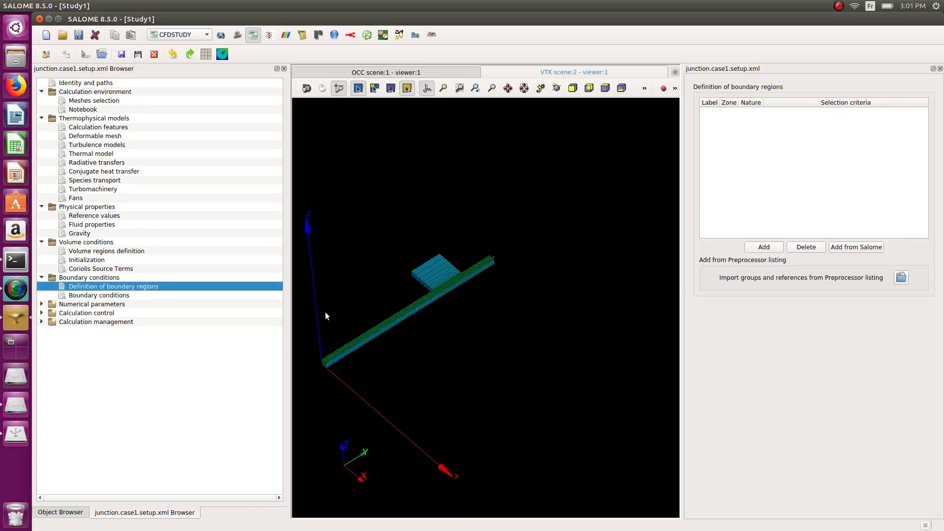
ctrl+middle_drag(348, 331, 476, 290)
ctrl+drag(476, 290, 494, 277)
click(68, 513)
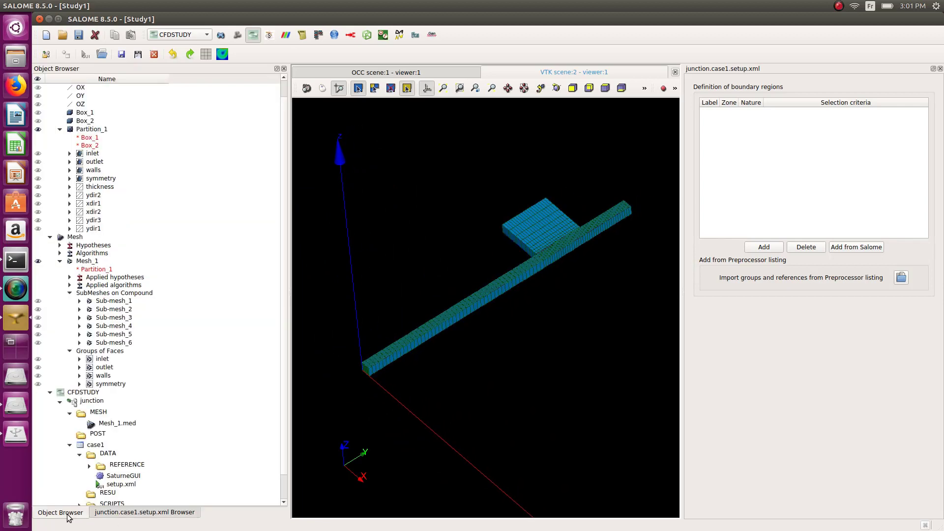
scroll(109, 367, down, 1)
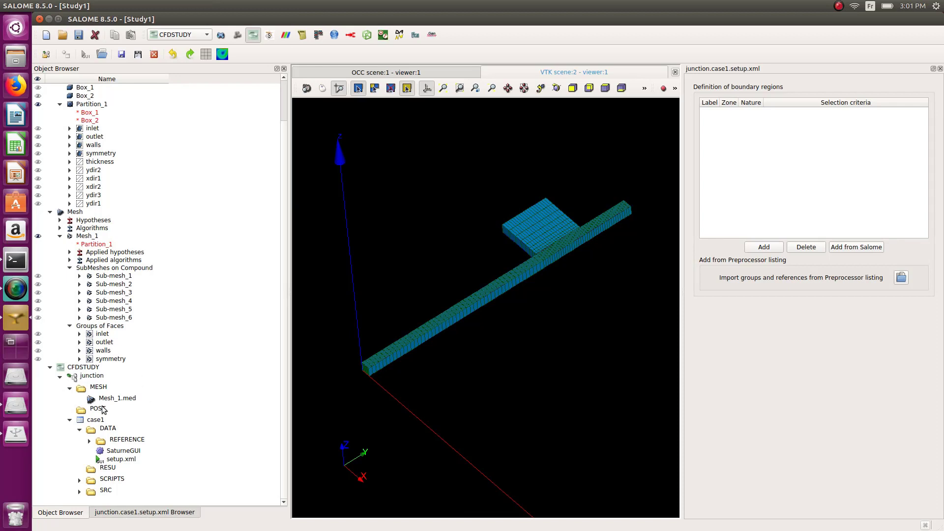
drag(106, 336, 109, 361)
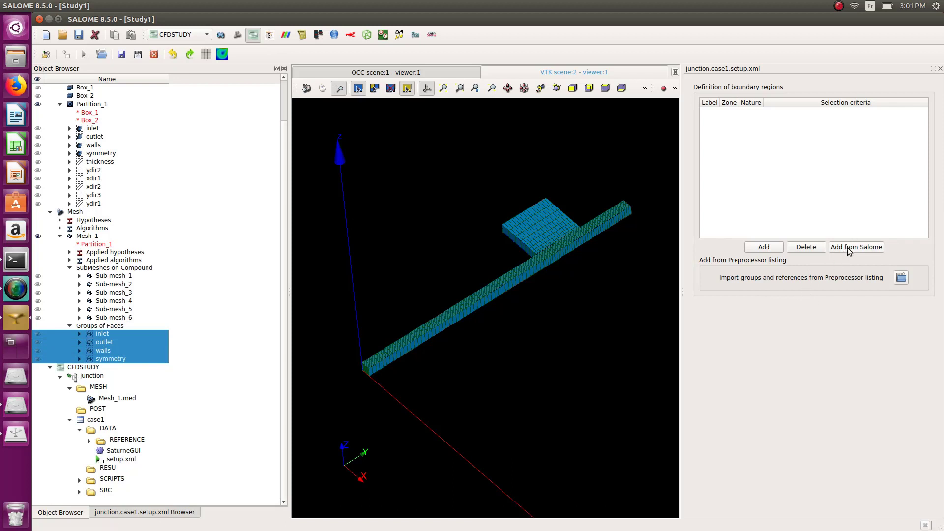
click(111, 336)
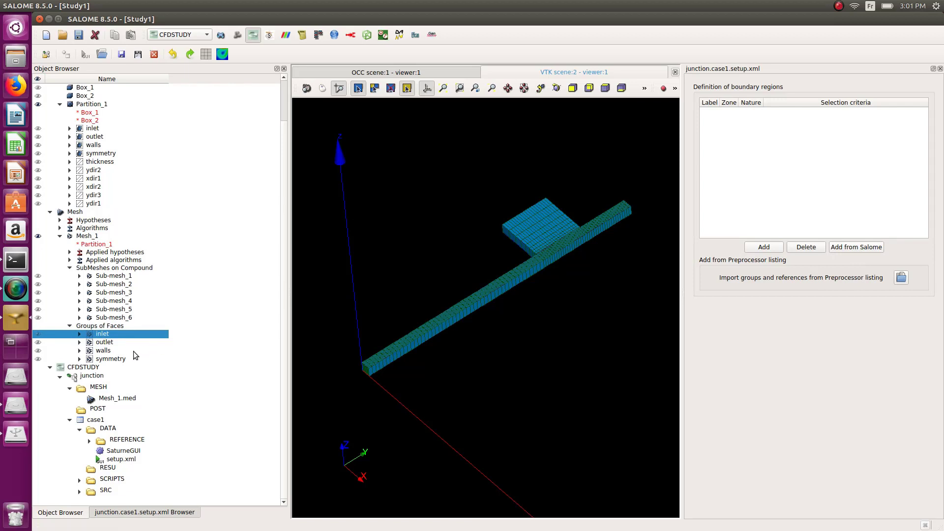
click(116, 350)
click(107, 335)
Return to the case setup and run the calculation from Prepare batch calculation with Mesh quality criteria preprocessing.
click(163, 512)
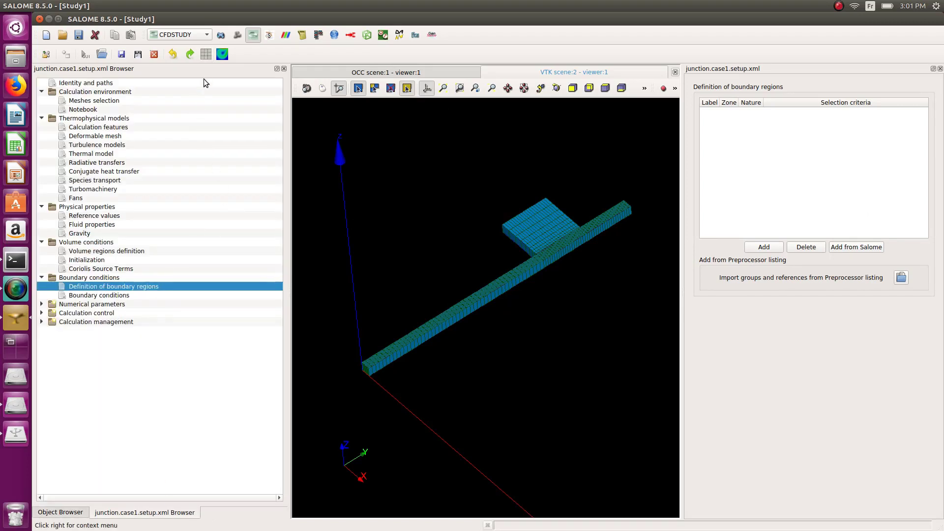
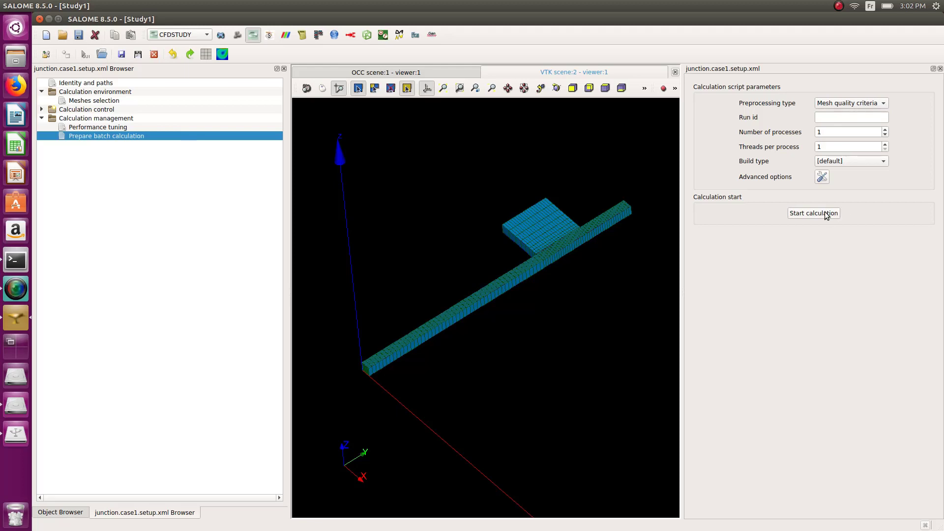
click(827, 213)
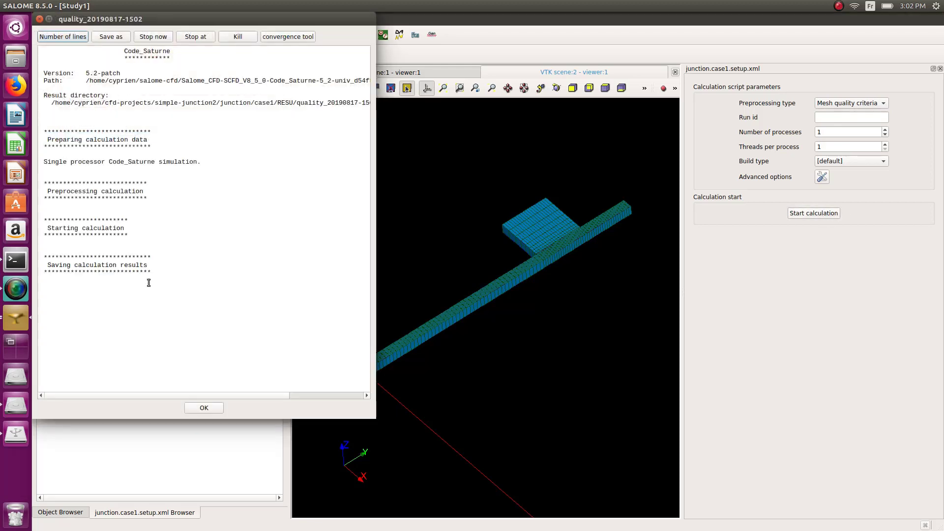
click(209, 409)
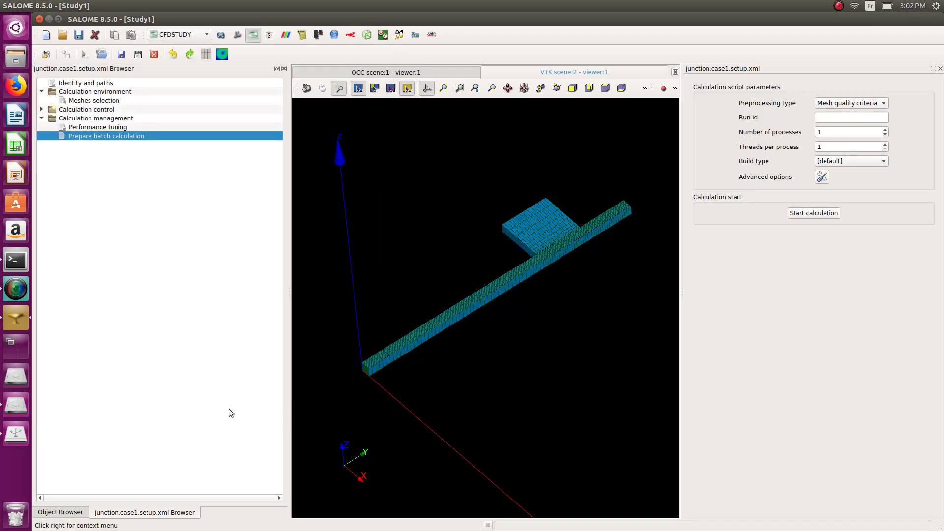
Switch to the Files manager and browse to cfd-projects/simple-junction2/junction/case1/RESU.
click(16, 57)
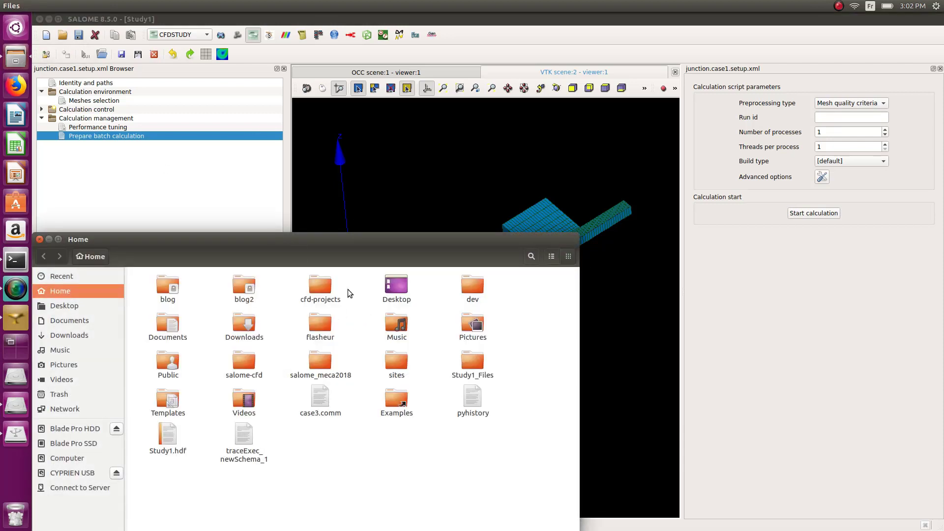
double_click(327, 285)
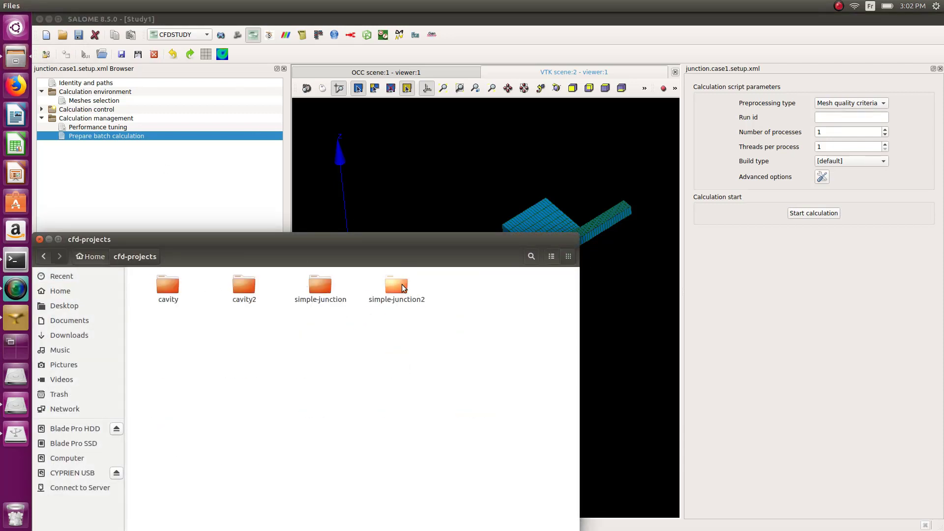
double_click(401, 284)
double_click(176, 289)
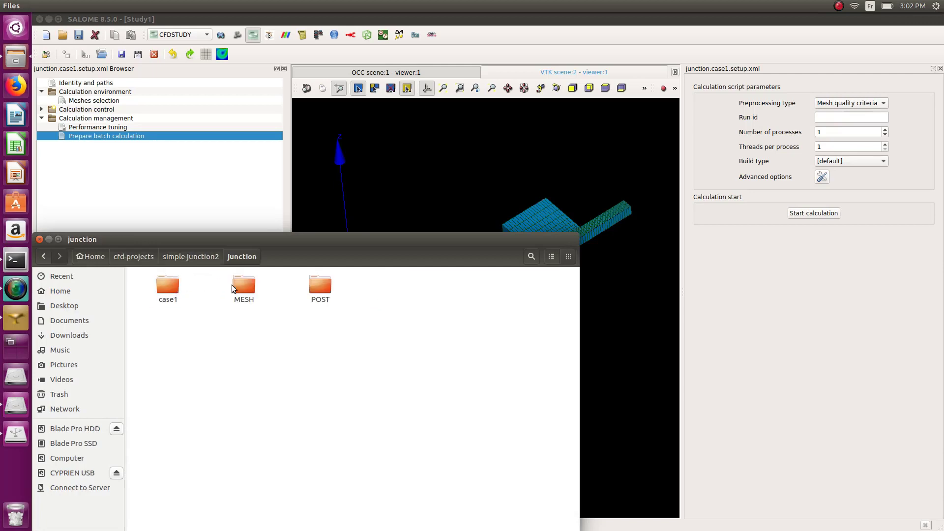
click(173, 290)
double_click(173, 290)
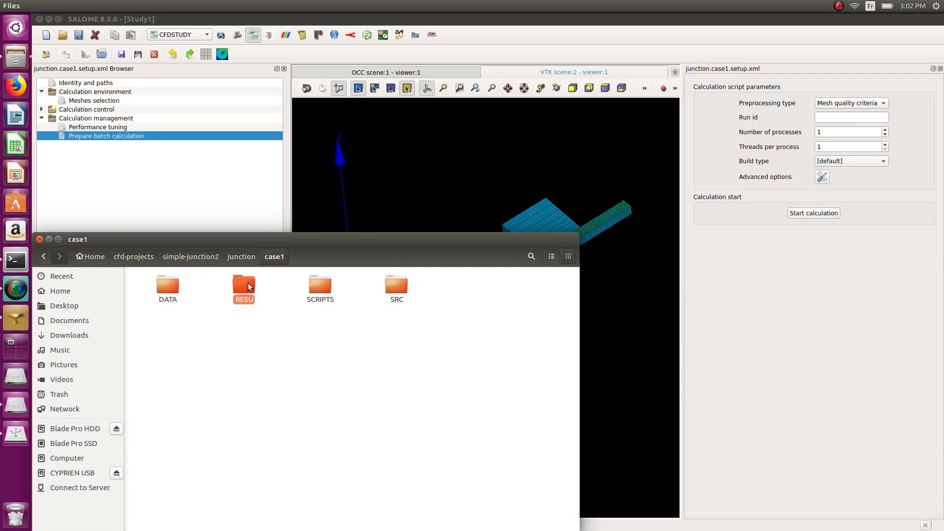
double_click(248, 284)
drag(302, 243, 396, 143)
click(266, 188)
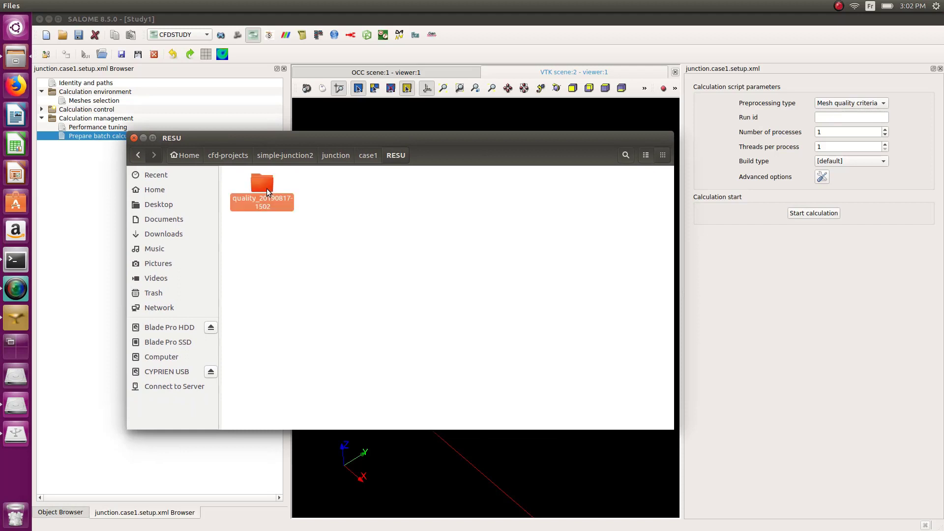
double_click(267, 188)
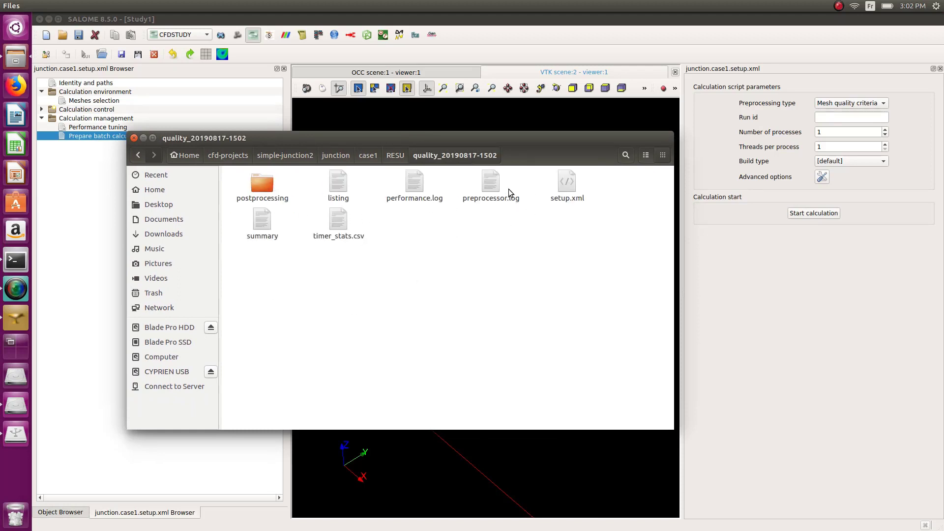
drag(530, 217, 492, 187)
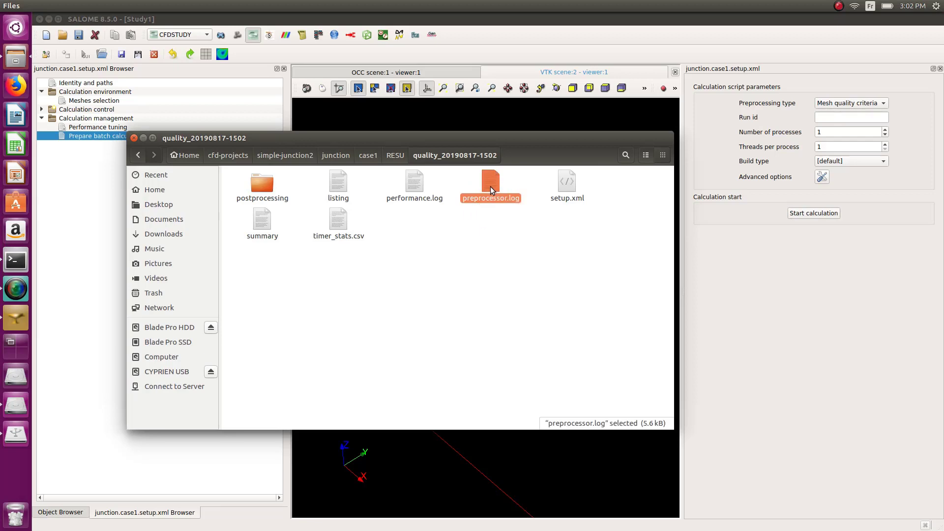
double_click(490, 187)
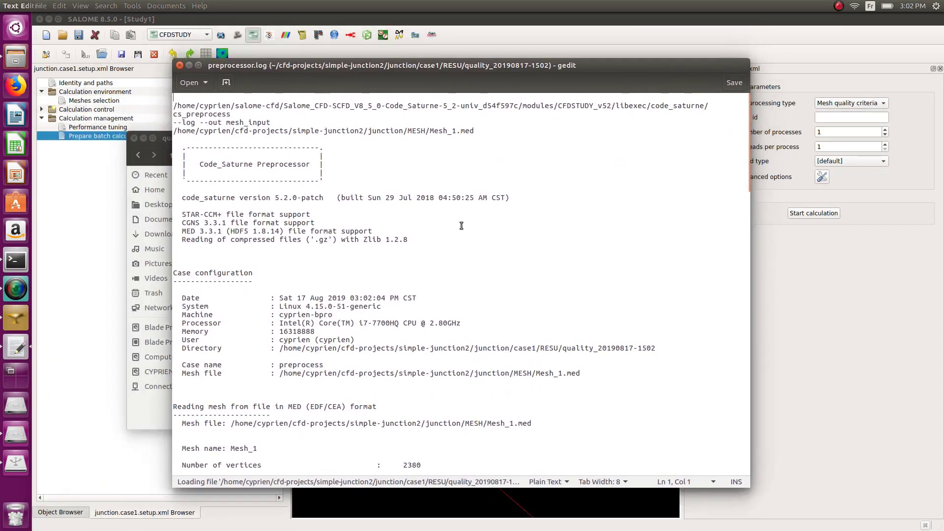
Review the mesh properties and face and cell families in preprocessor.log, and close the log and its results folder.
scroll(462, 226, down, 20)
scroll(465, 226, up, 7)
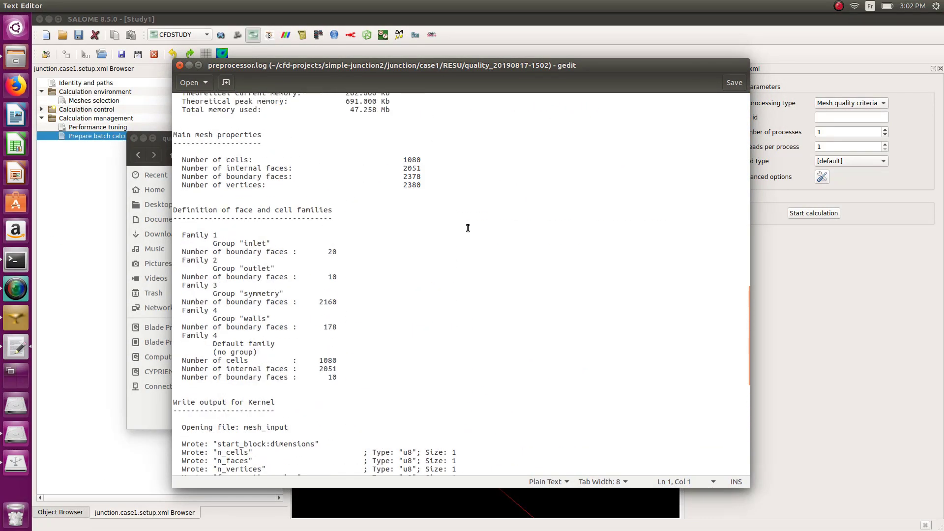
scroll(207, 256, down, 10)
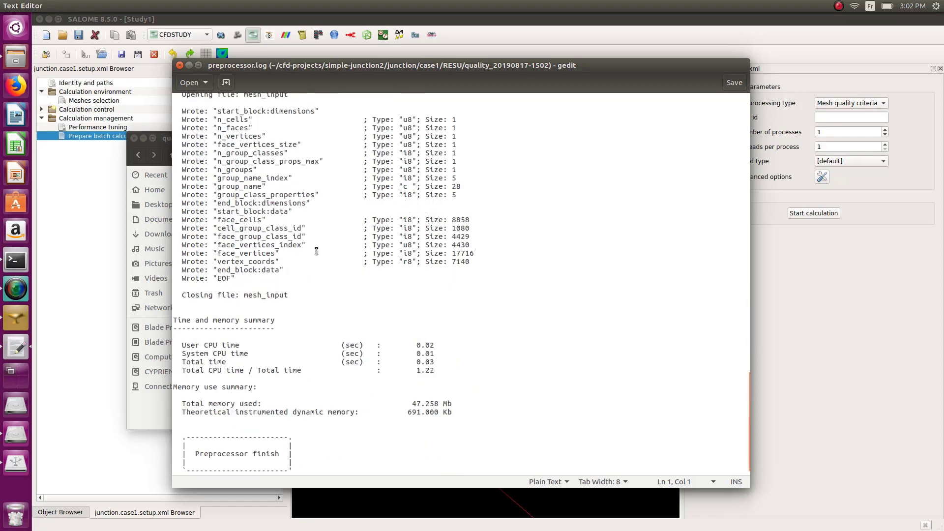
scroll(317, 252, down, 1)
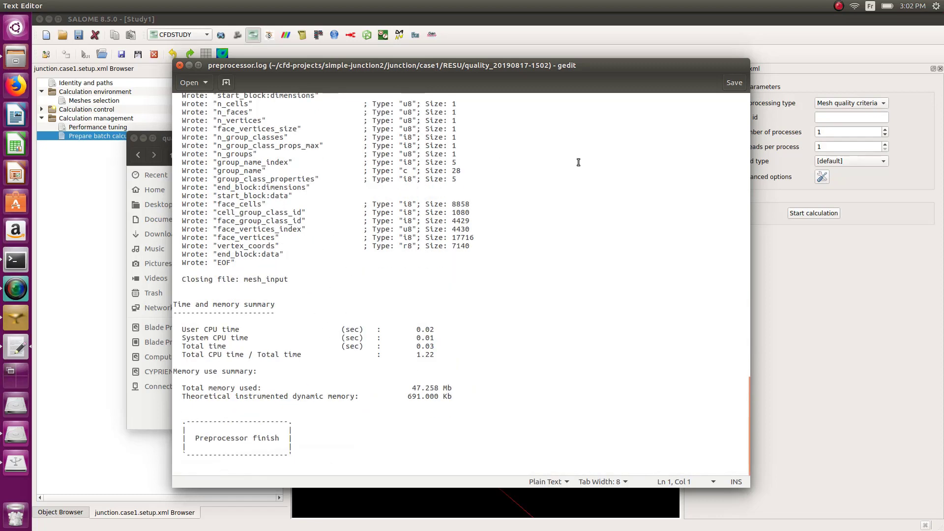
scroll(573, 234, up, 15)
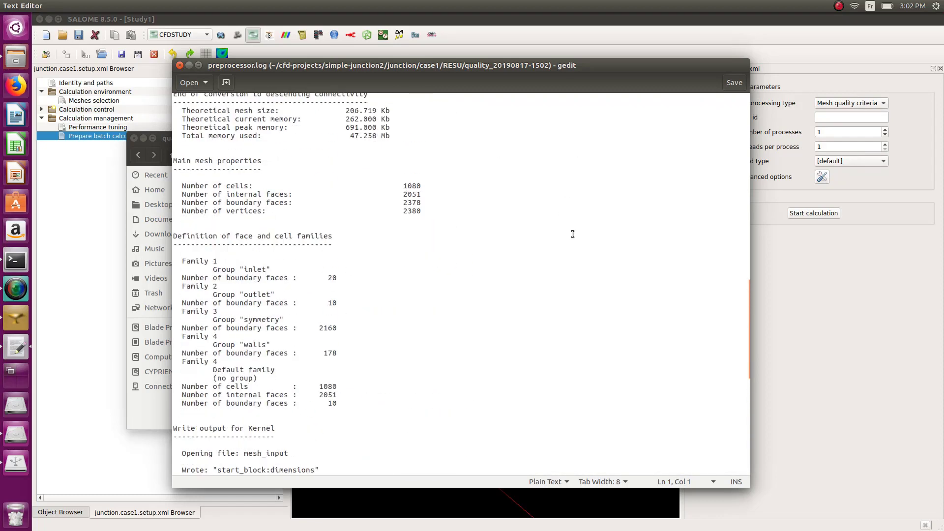
click(180, 66)
click(134, 138)
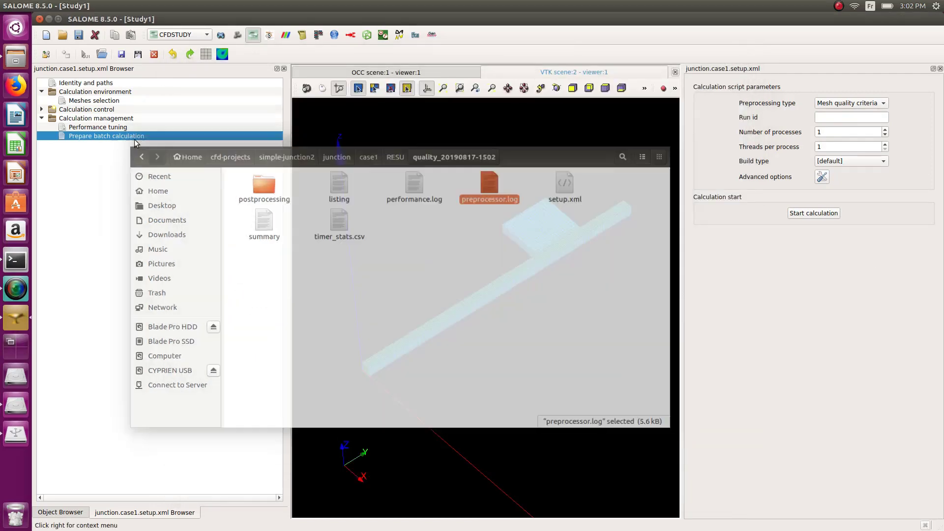
Switch the case to calculation mode and import the boundary region groups from the quality run's preprocessor.log.
click(219, 54)
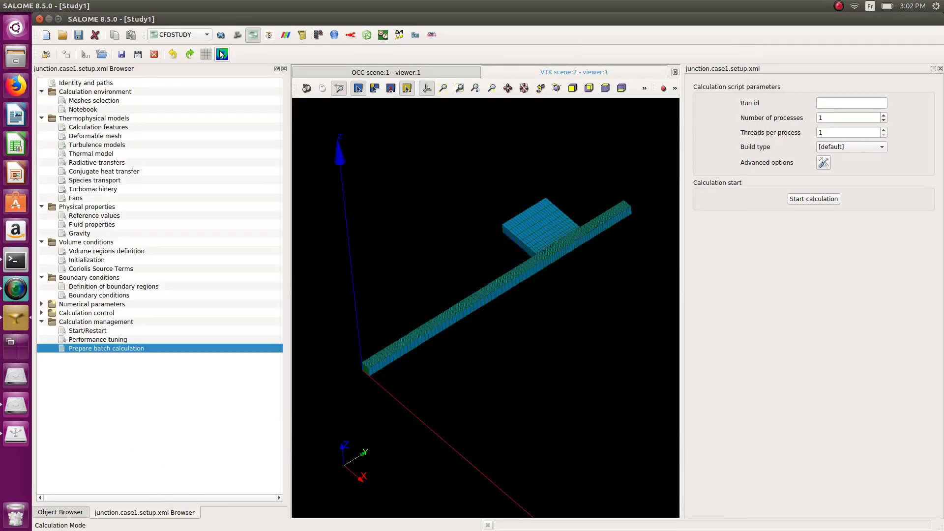
click(106, 287)
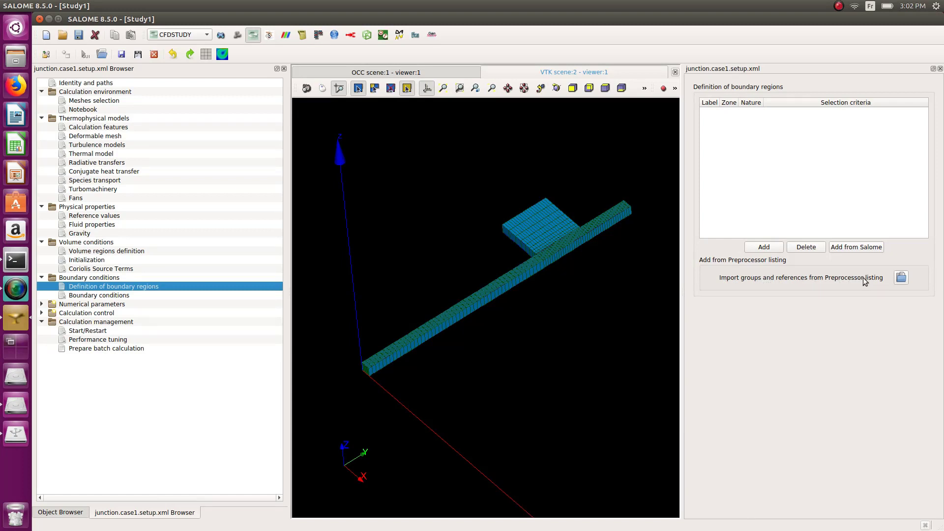
click(901, 277)
double_click(444, 207)
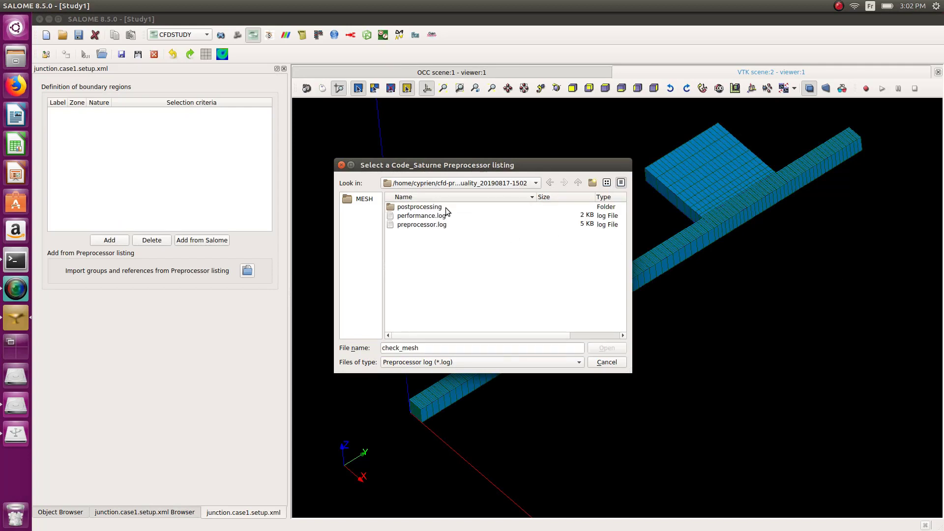
click(420, 227)
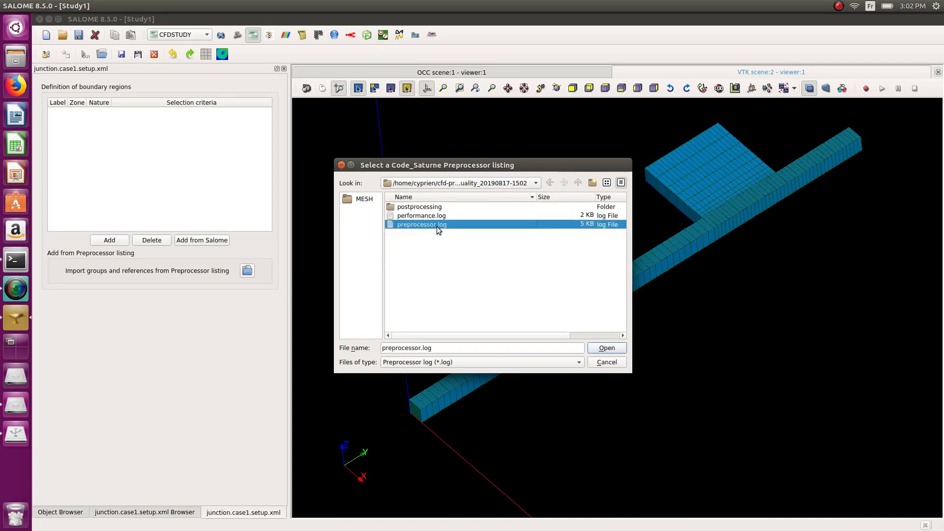
click(601, 350)
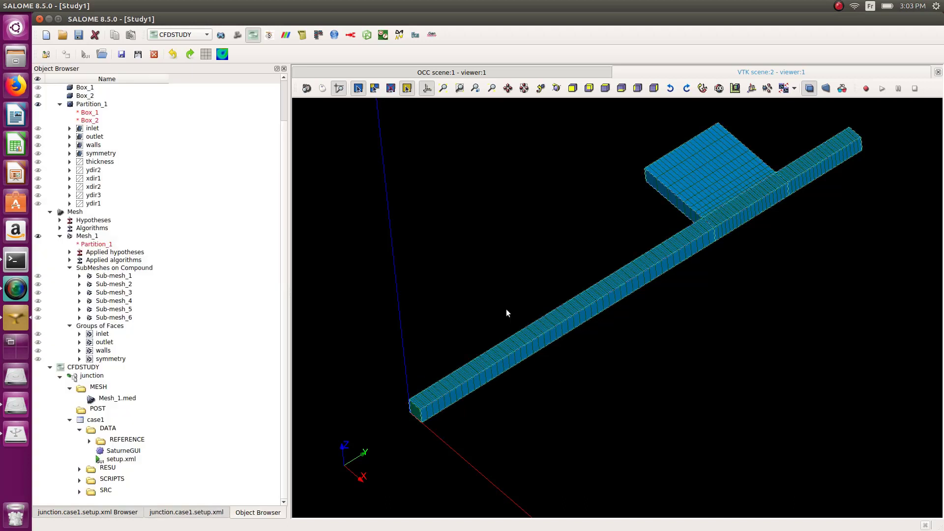
click(195, 512)
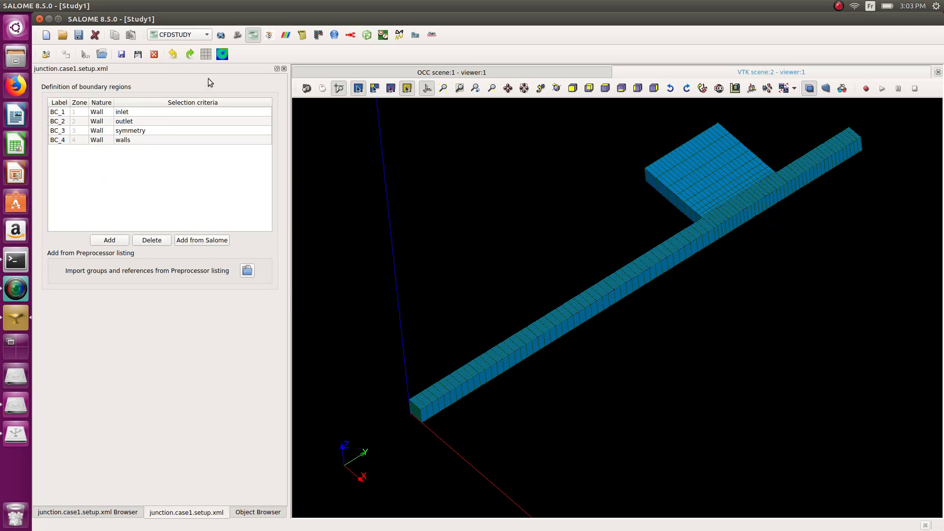
Undock the boundary regions pane and place it over the right side of the 3D view, leaving the case tree visible.
click(277, 69)
drag(241, 75, 880, 111)
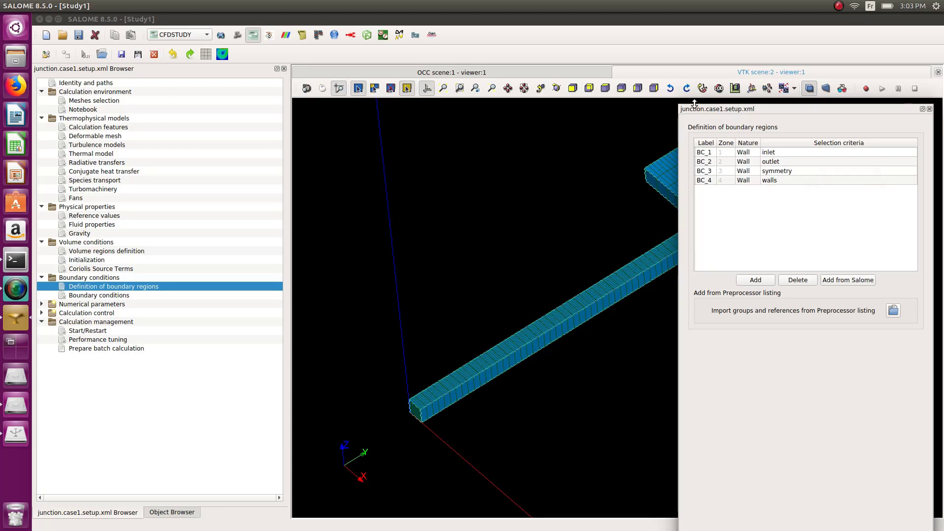
drag(739, 109, 745, 131)
Add a trial boundary region, try an inlet and outlet combination as its selection criteria, and delete the region.
click(748, 302)
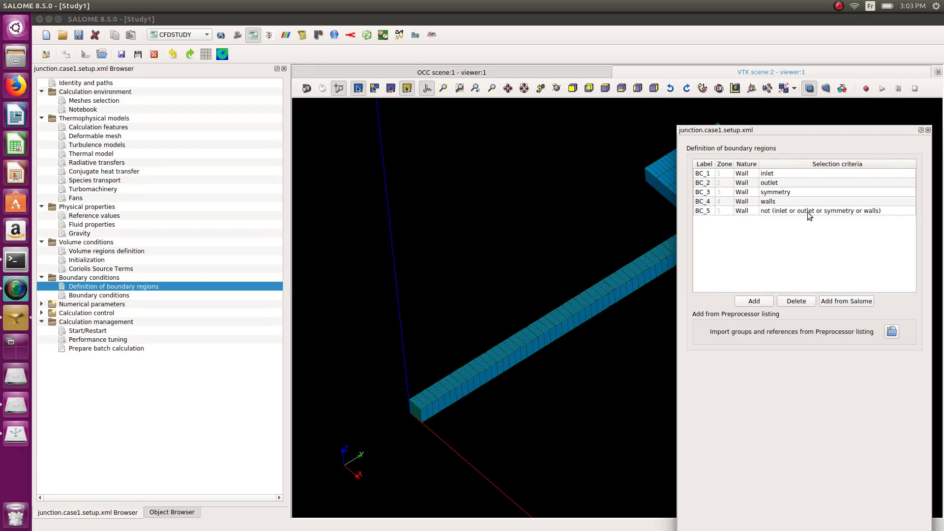
double_click(792, 211)
key(ctrl+c)
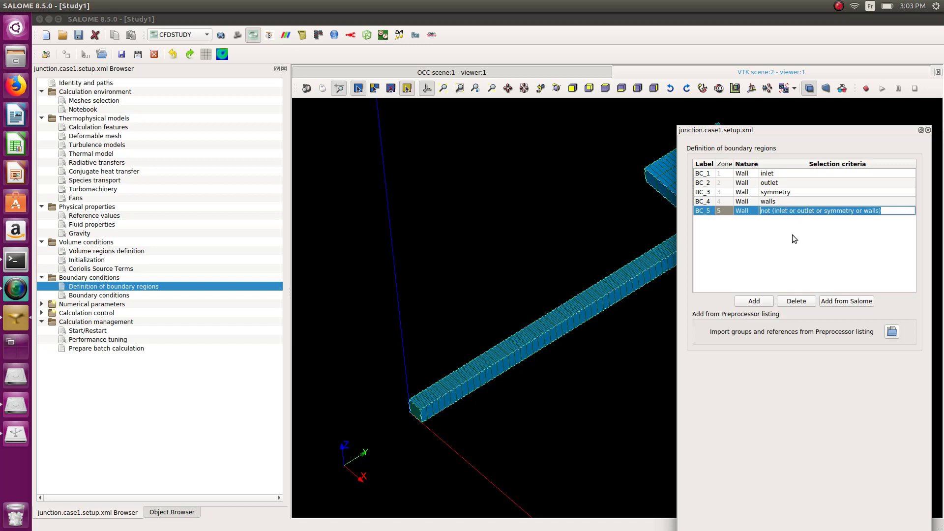
text(inlet and outle)
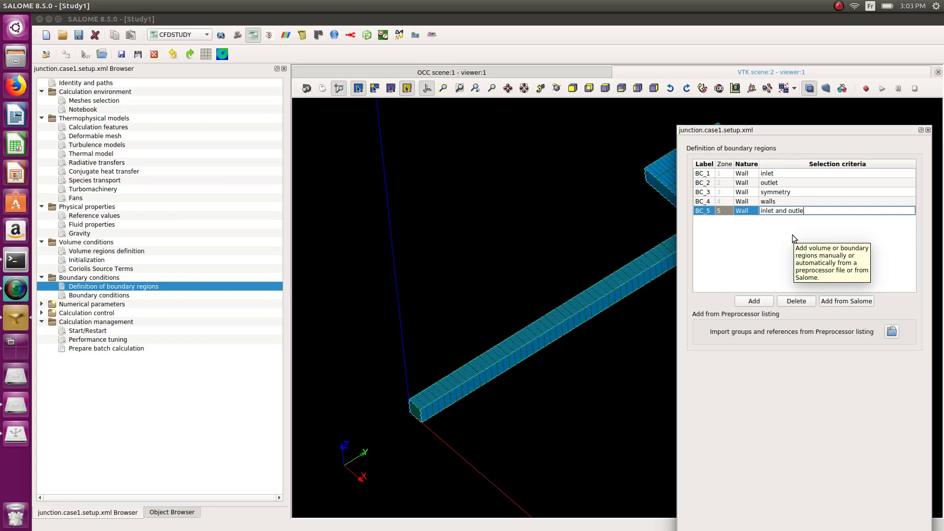
key(BackSpace)
key(BackSpace)
key(BackSpace)
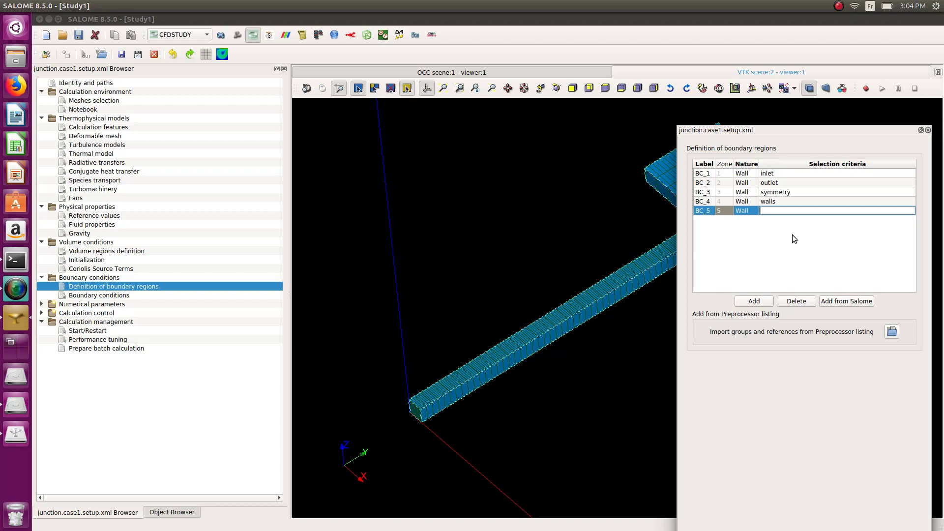
key(ctrl+v)
key(Return)
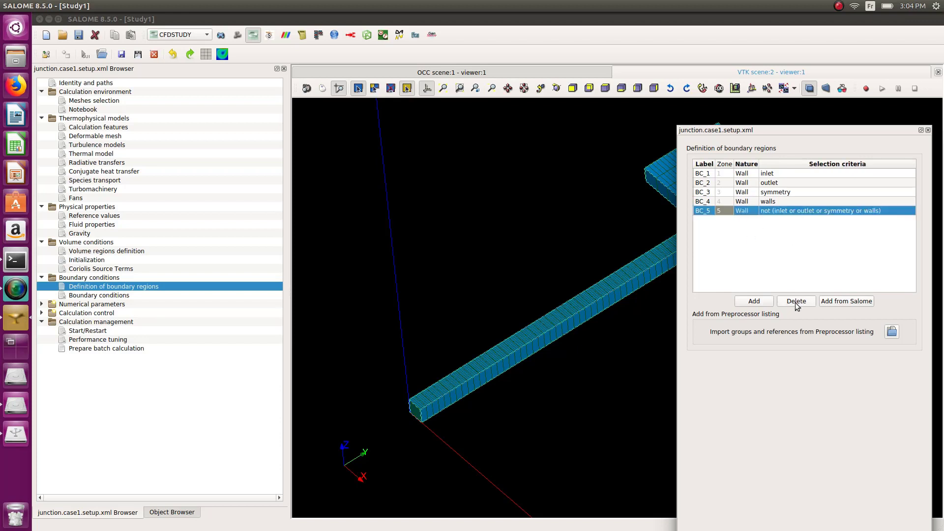
click(795, 302)
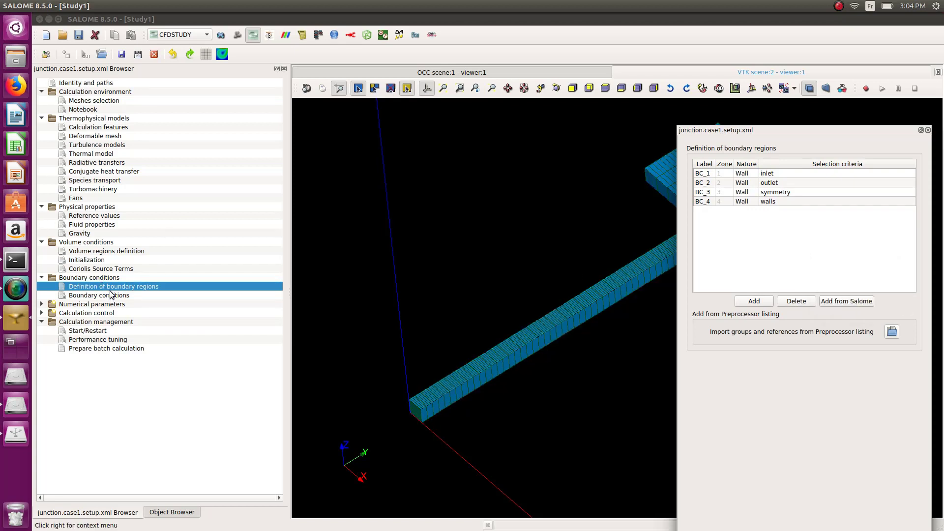
Set the nature of the symmetry, outlet and inlet boundary regions to Symmetry, Outlet and Inlet respectively.
click(751, 197)
click(754, 194)
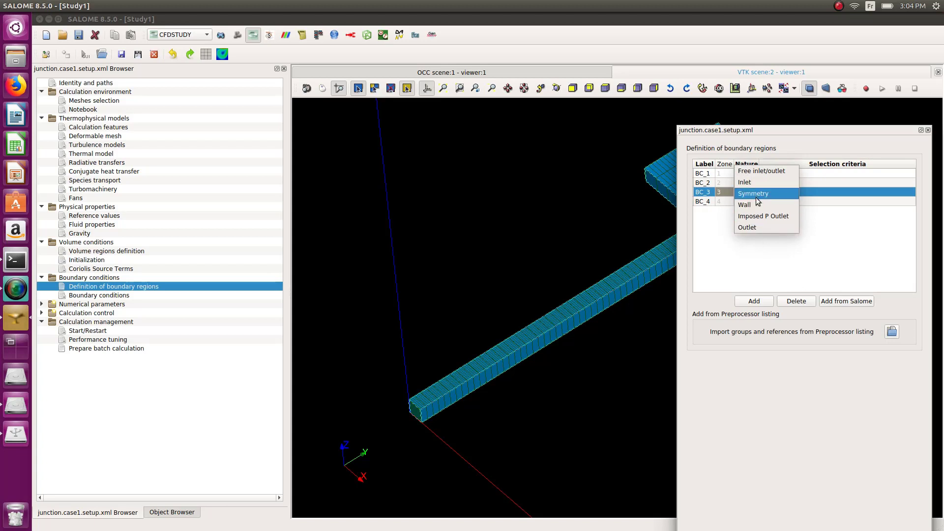
click(756, 197)
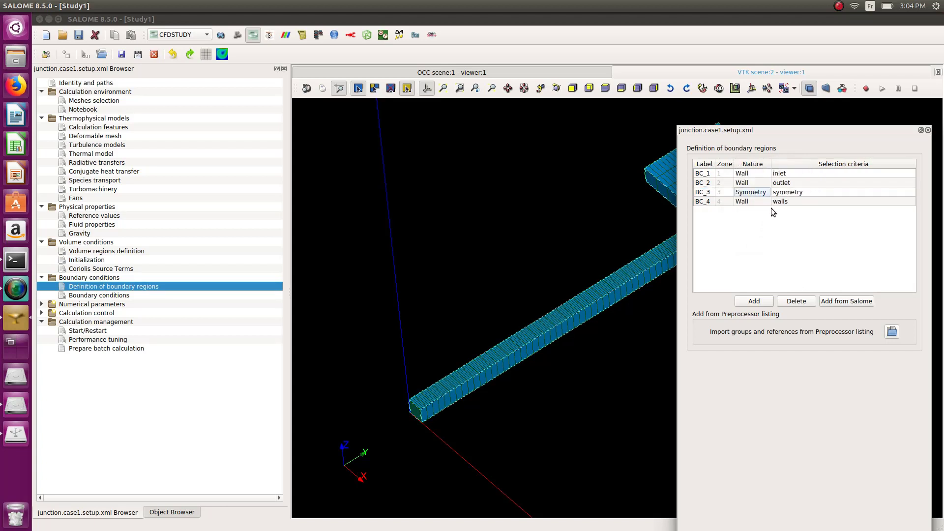
click(747, 186)
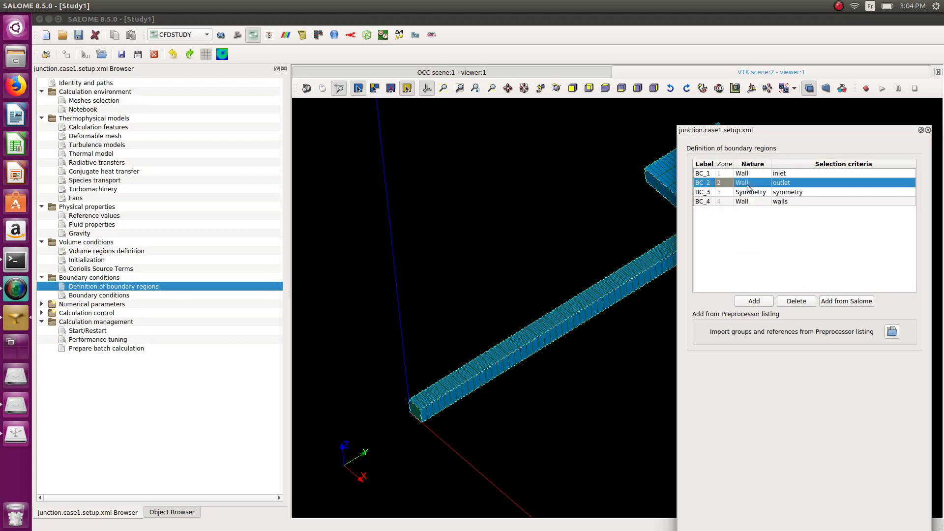
click(747, 187)
click(749, 188)
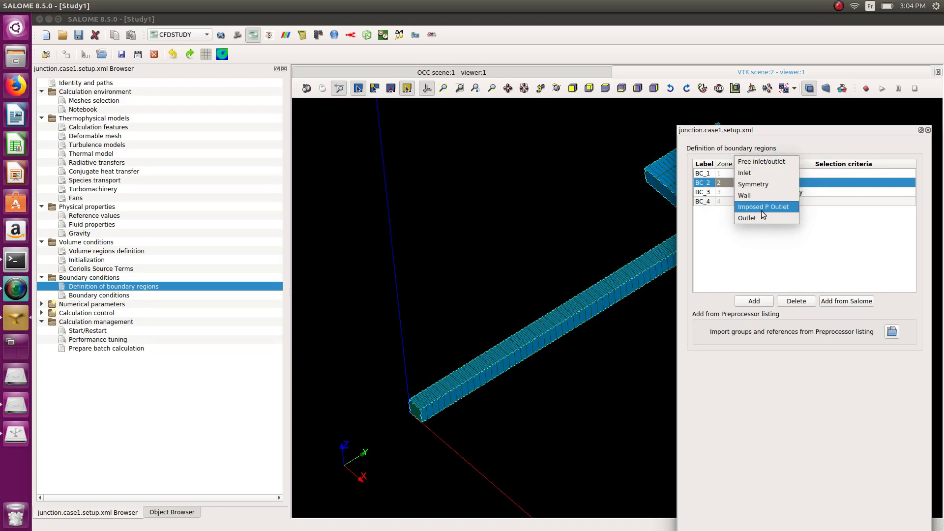
click(748, 218)
click(748, 173)
click(752, 174)
click(758, 175)
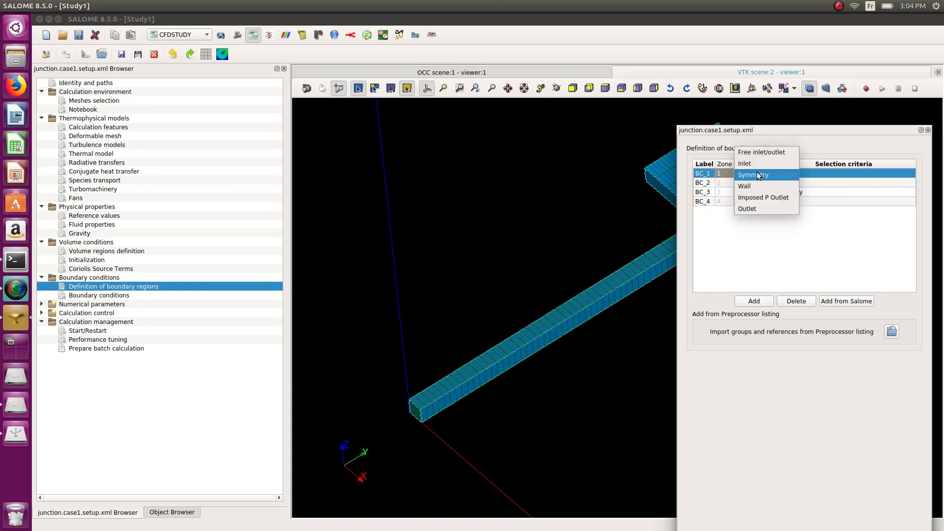
click(758, 163)
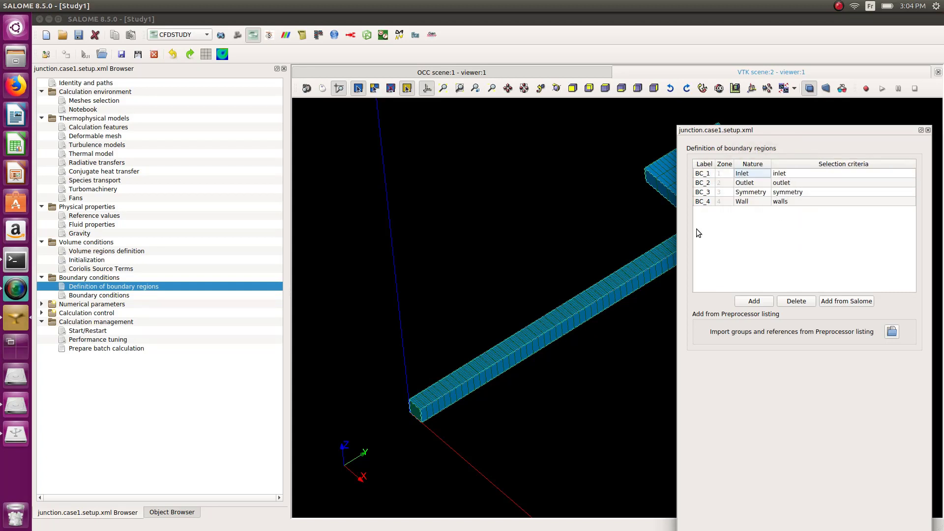
In the inlet's boundary conditions, keep the velocity as norm and set its direction to specified coordinates with X = 1.
click(98, 296)
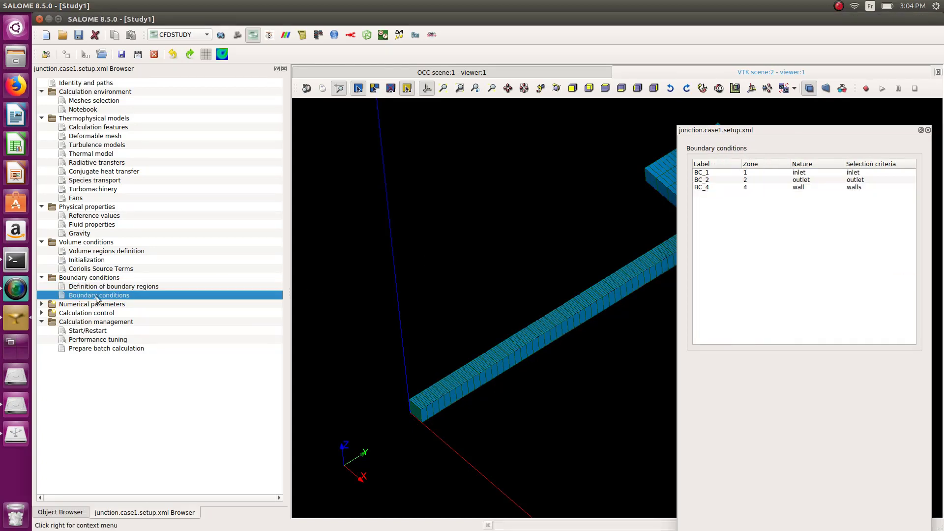
click(773, 174)
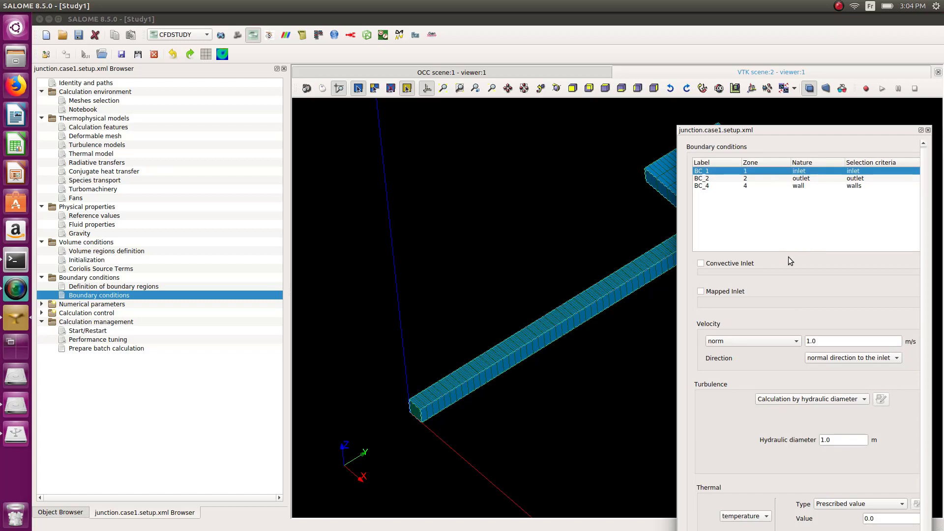
click(726, 342)
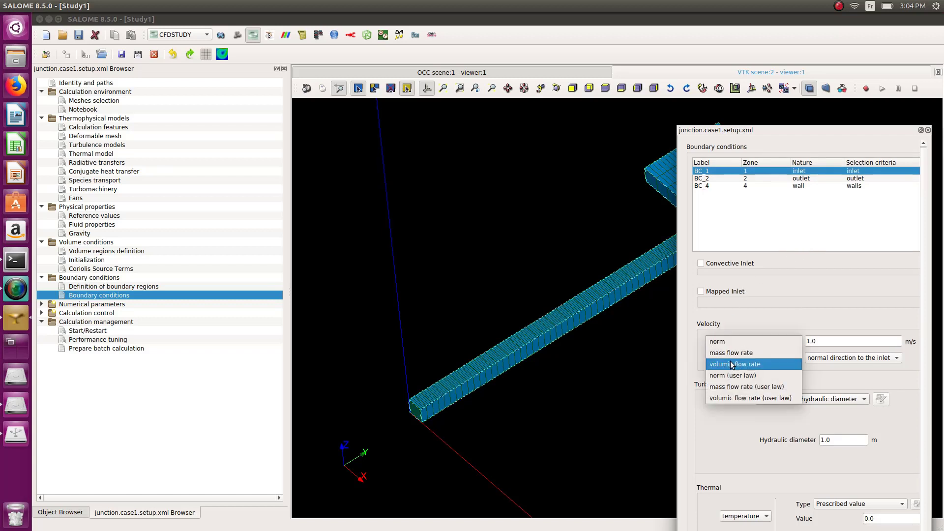
click(735, 341)
click(827, 363)
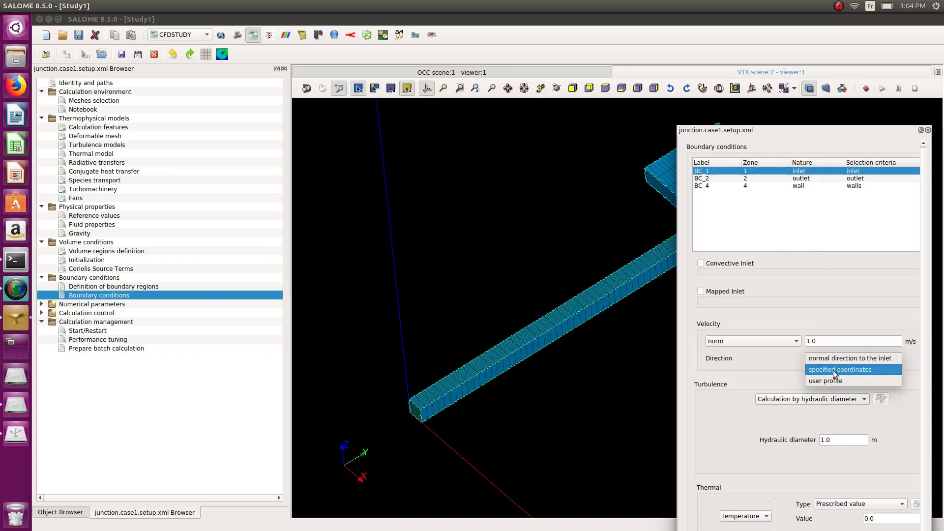
click(834, 369)
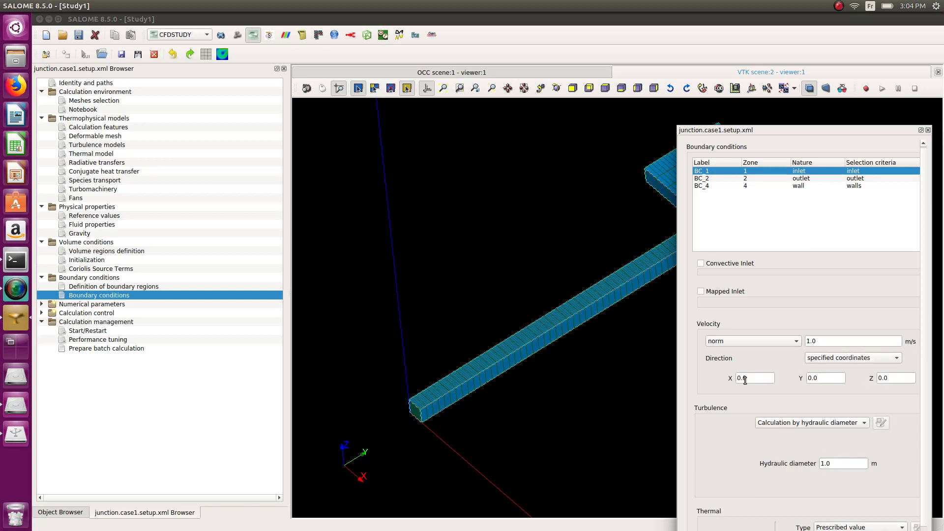
drag(753, 381, 722, 379)
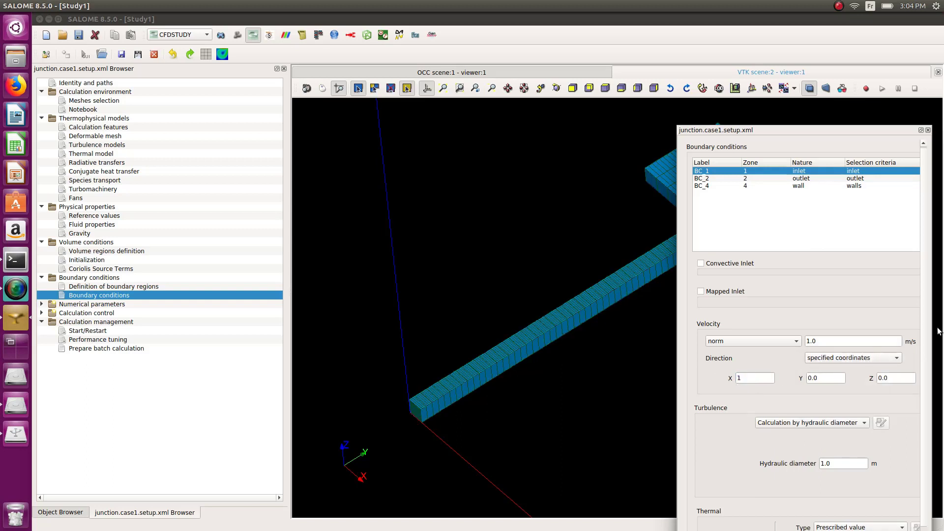
Change the case's turbulence model to k-epsilon.
scroll(880, 439, down, 1)
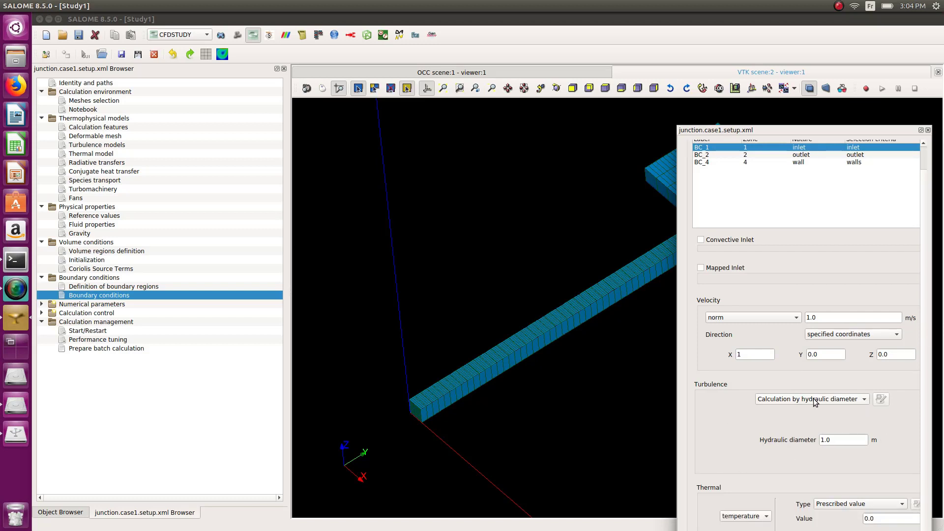
scroll(750, 424, up, 2)
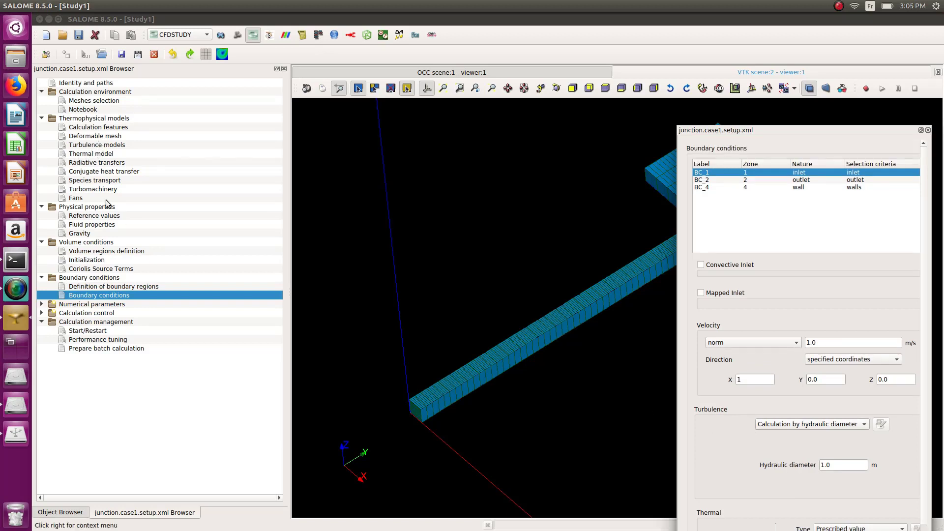
click(99, 146)
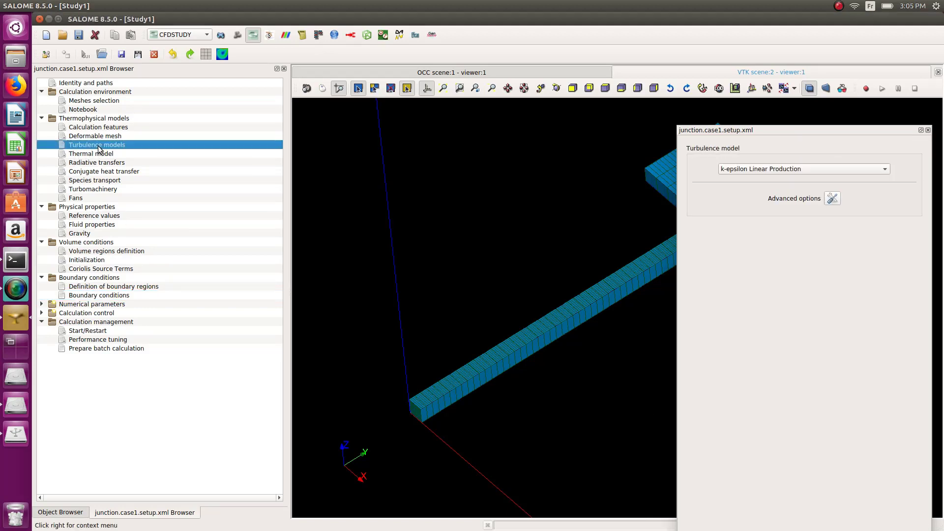
click(752, 169)
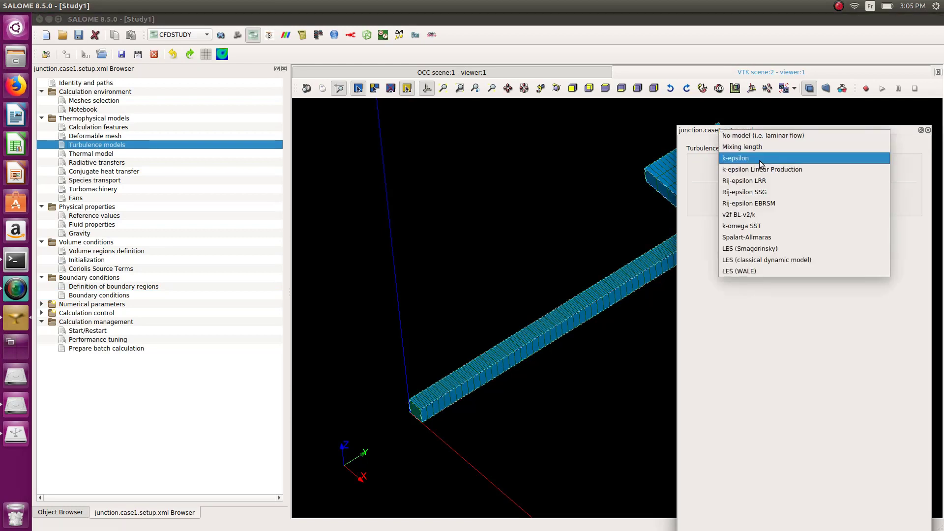
click(760, 159)
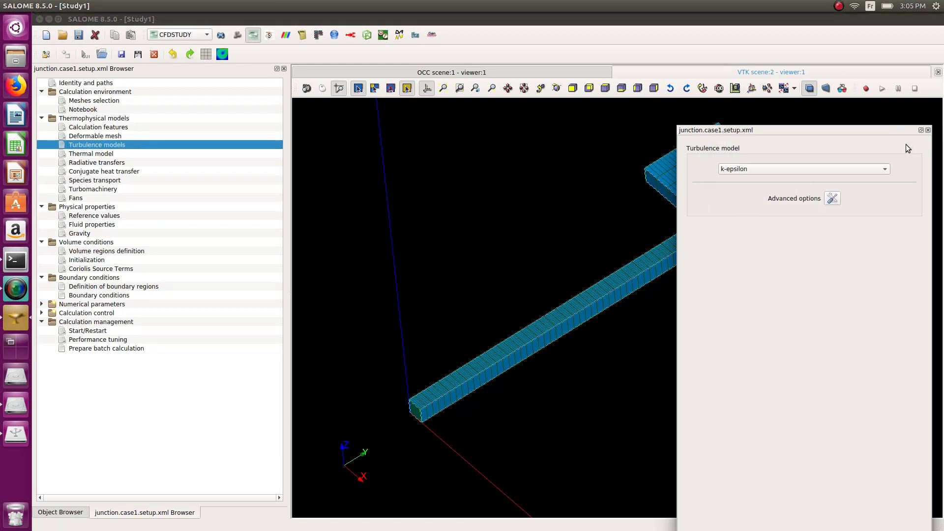
In the inlet's boundary conditions, set the turbulence hydraulic diameter to 0.5 m.
click(98, 296)
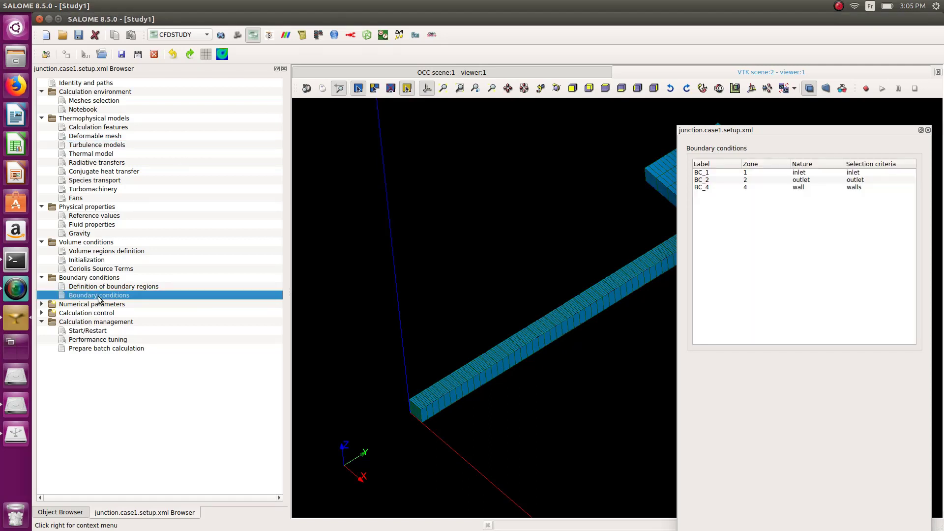
click(827, 172)
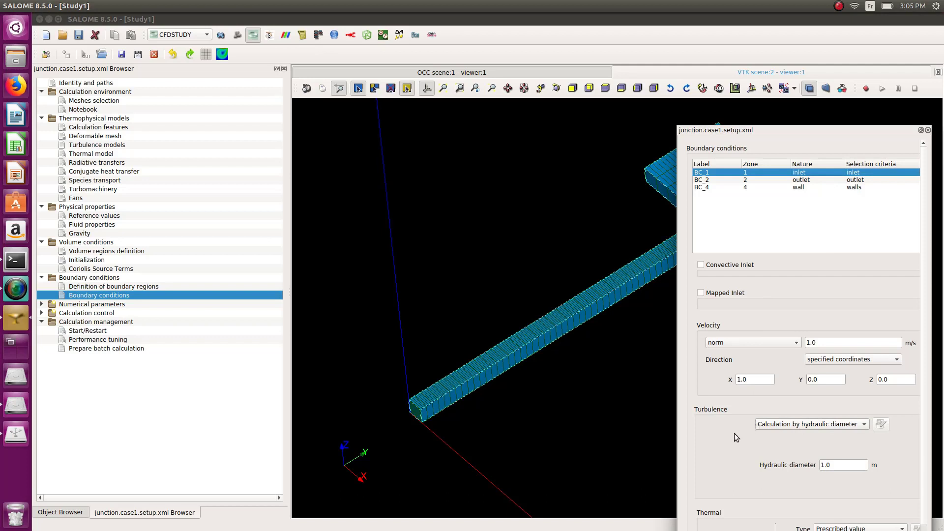
scroll(734, 436, down, 1)
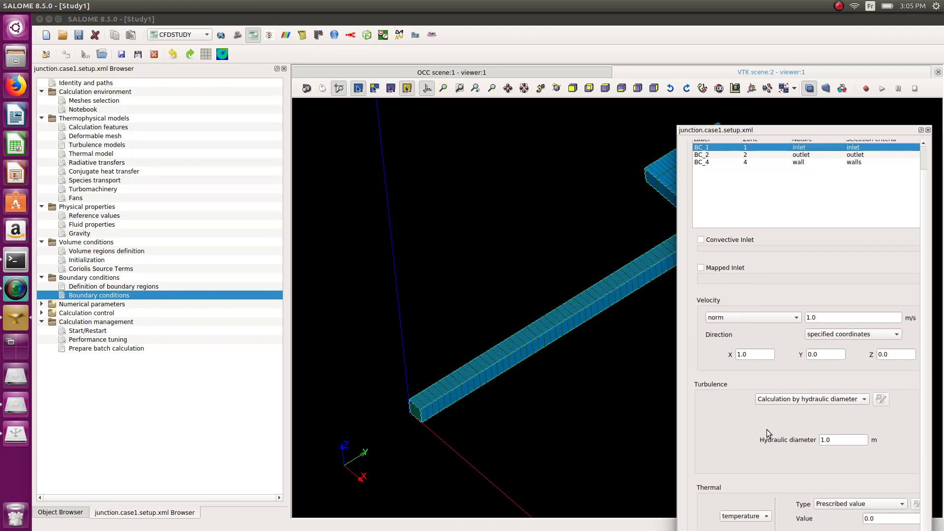
drag(832, 441, 820, 441)
text(0.5)
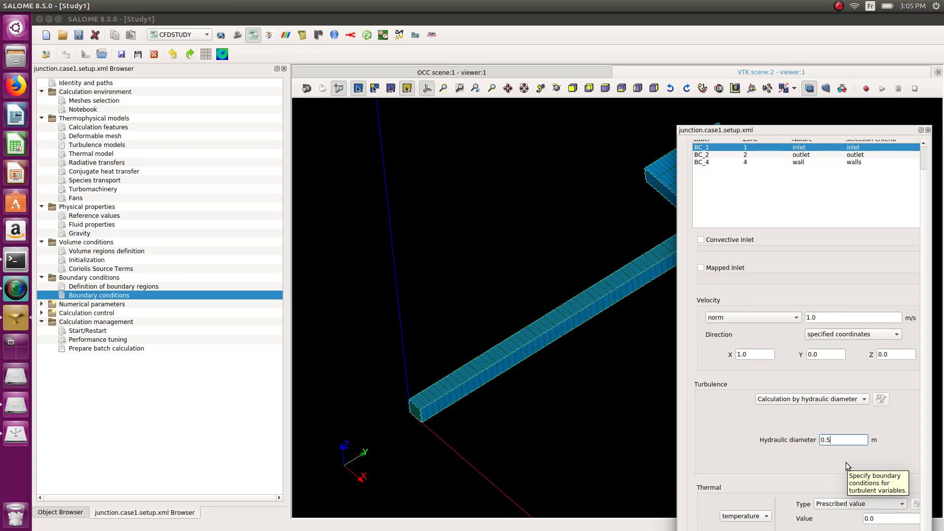
click(830, 470)
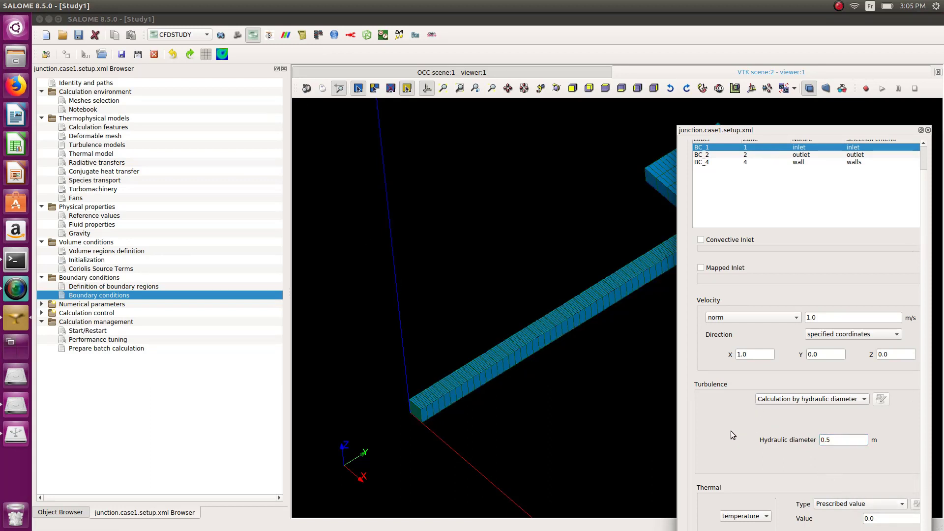
Set the inlet's prescribed temperature value to 300.
drag(762, 130, 749, 115)
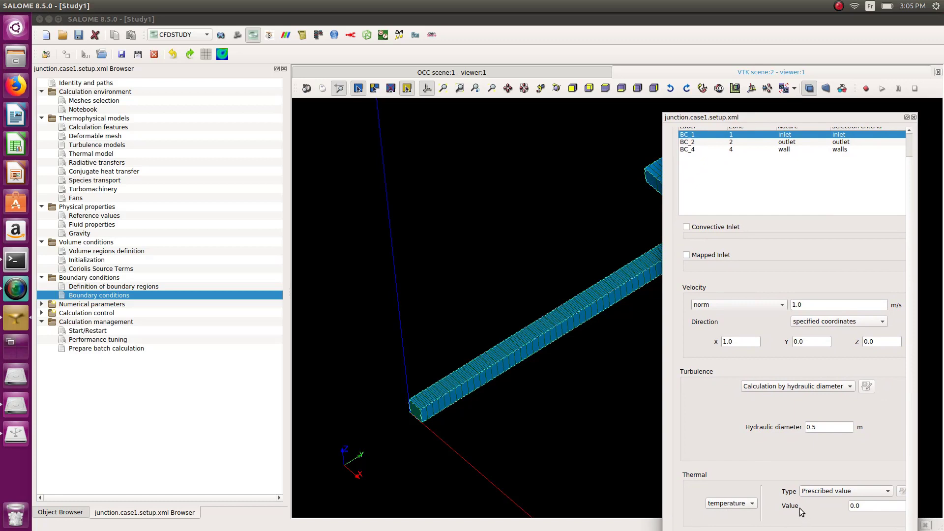
double_click(866, 508)
text(3)
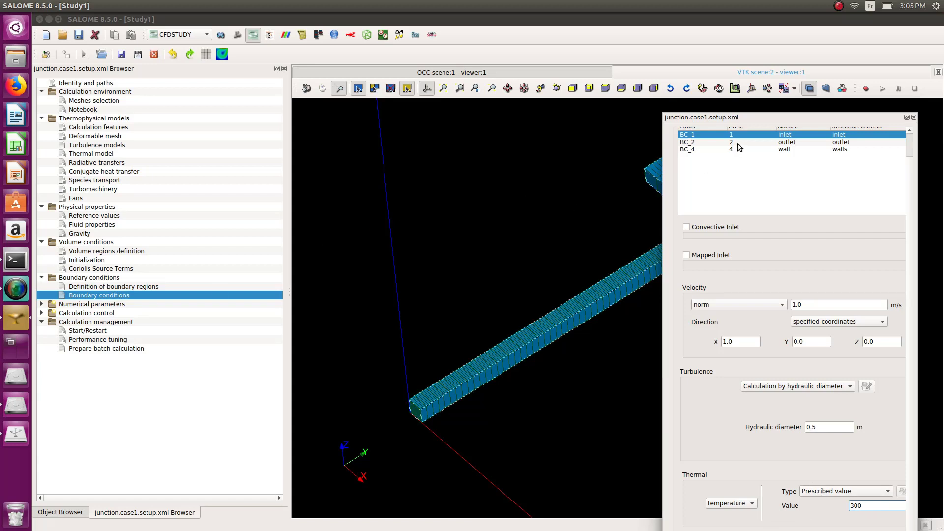
Review the outlet's backflow thermal settings and the wall's thermal condition types.
click(759, 141)
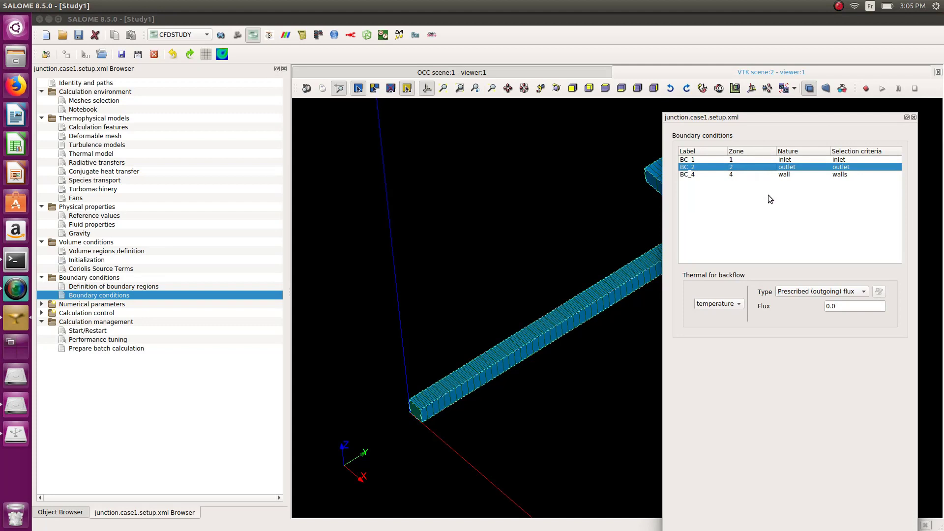
click(774, 175)
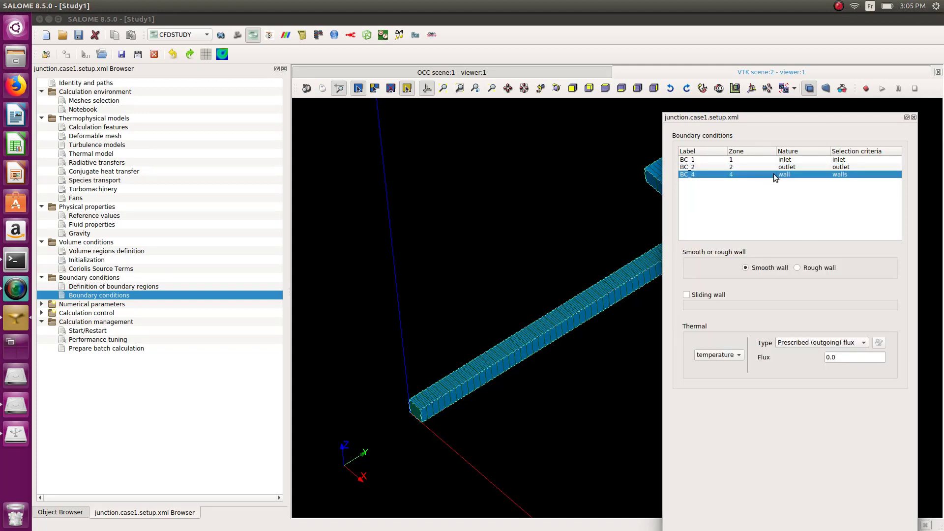
click(795, 343)
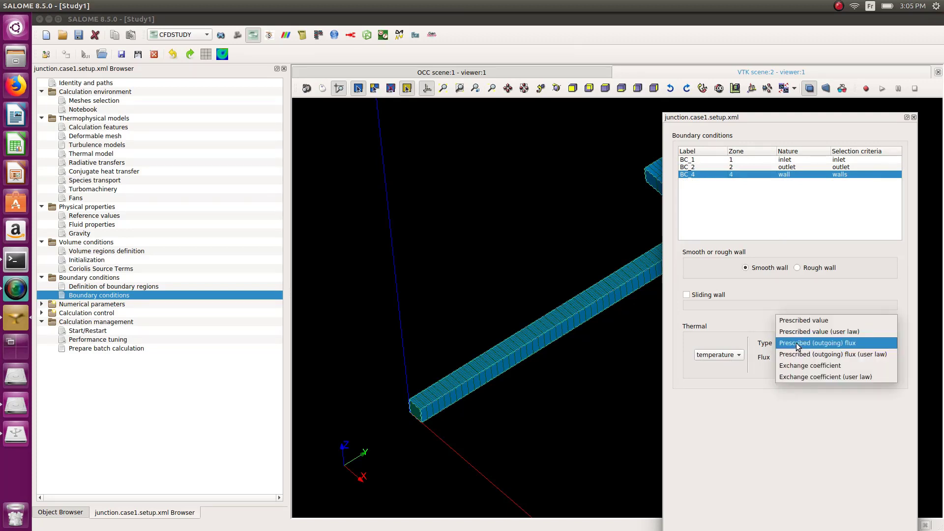
click(803, 408)
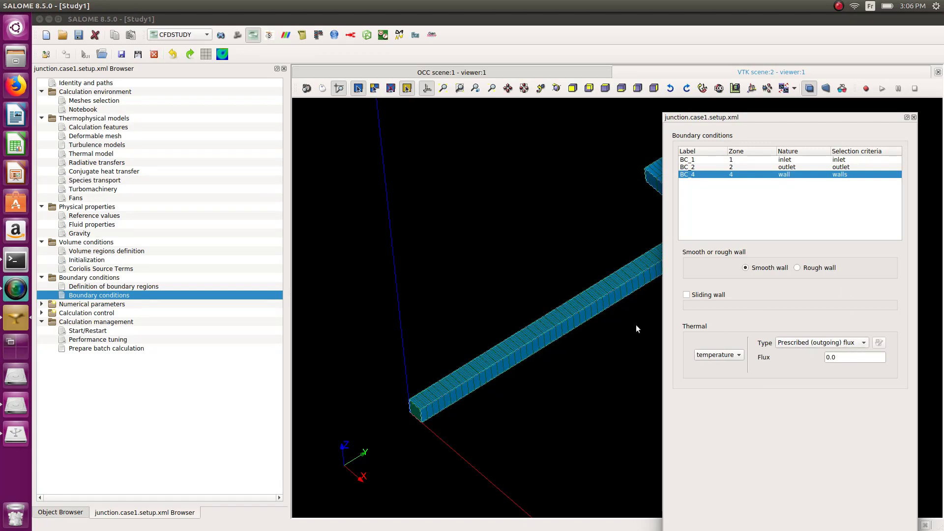
Review the global numerical parameters, including the available velocity-pressure algorithms.
click(90, 305)
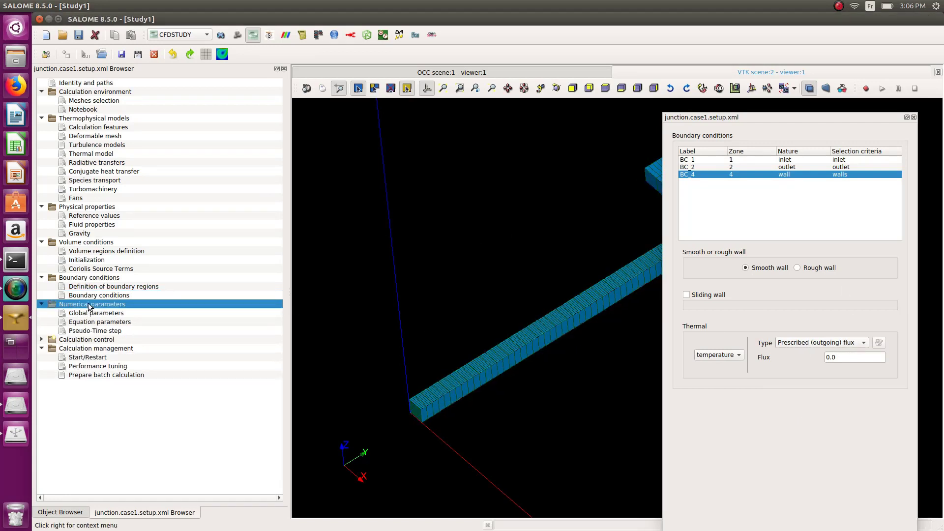
click(108, 322)
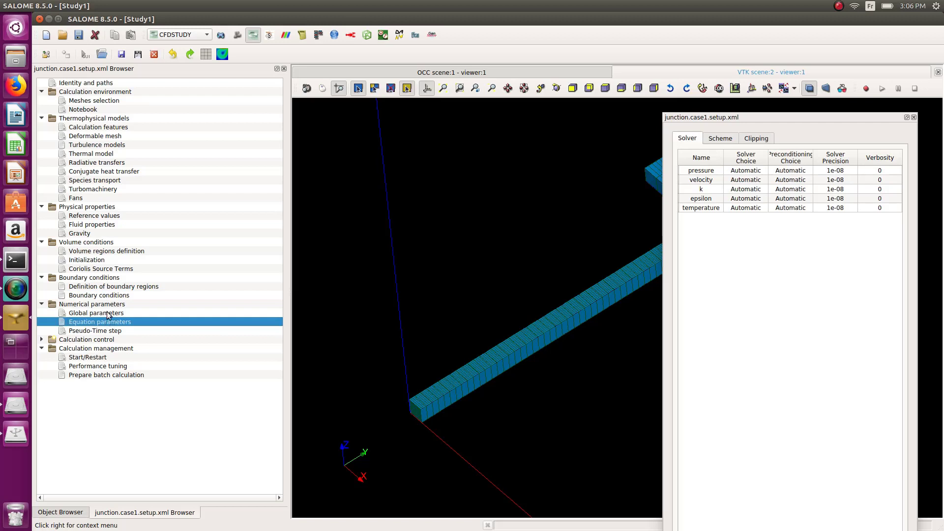
click(102, 314)
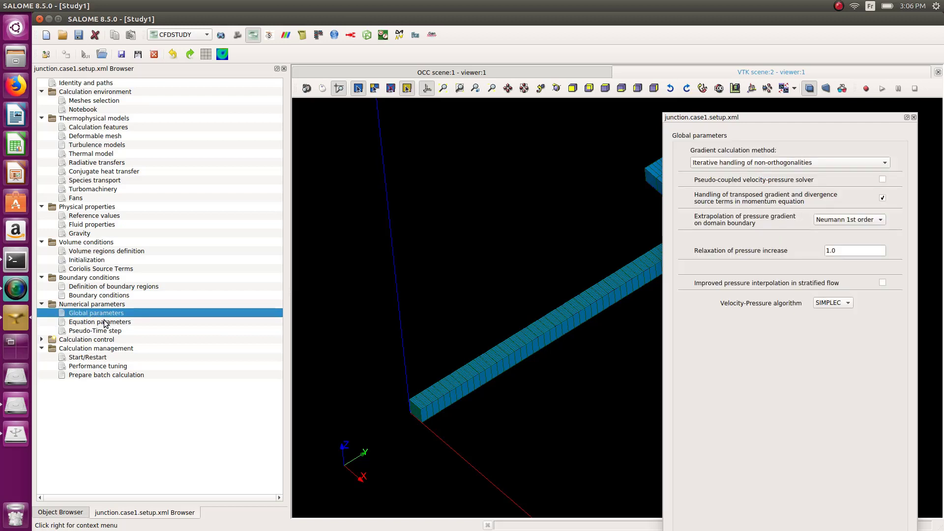
click(104, 322)
click(104, 316)
click(833, 303)
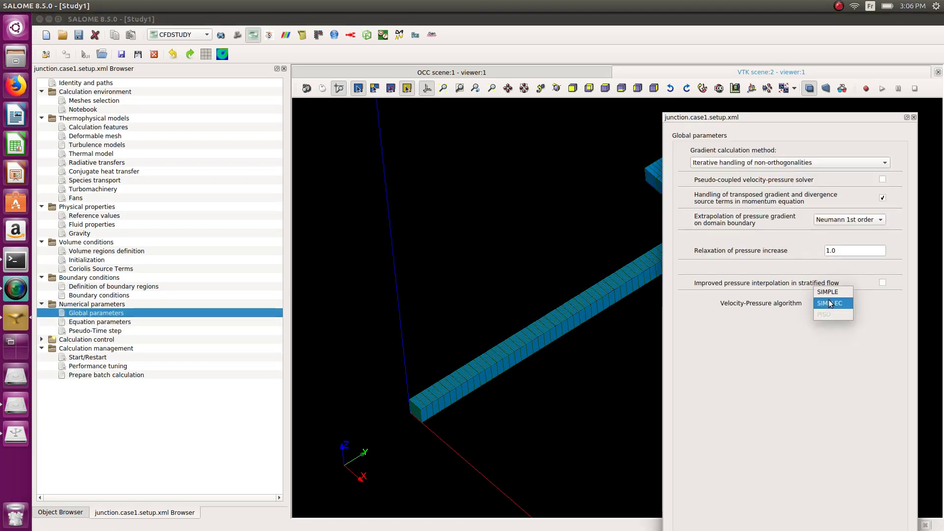
click(884, 309)
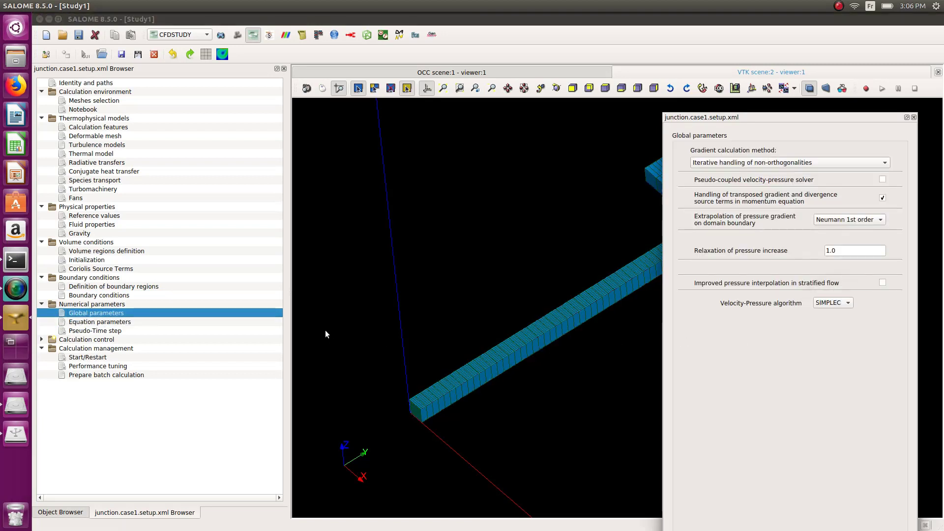
In the equation parameters, set the temperature clipping to a minimal value of 20 and a maximal value of 400.
click(99, 322)
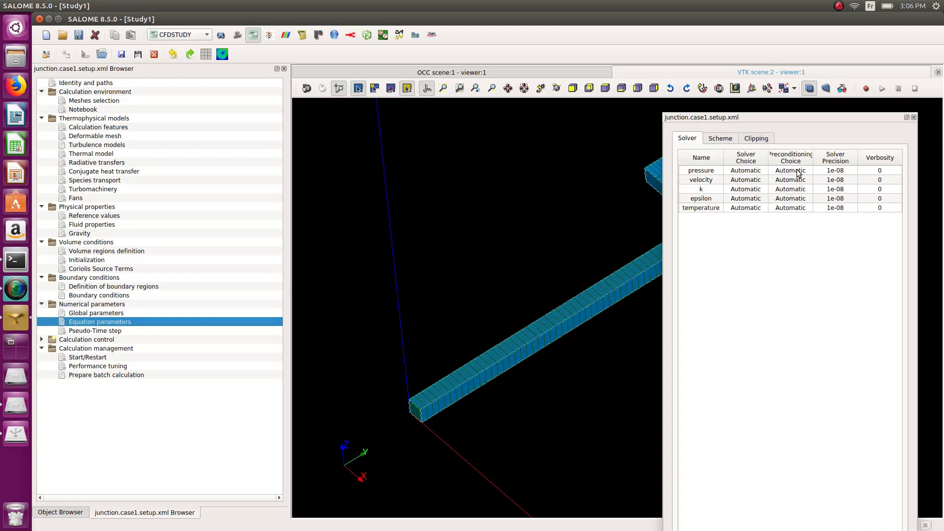
click(716, 140)
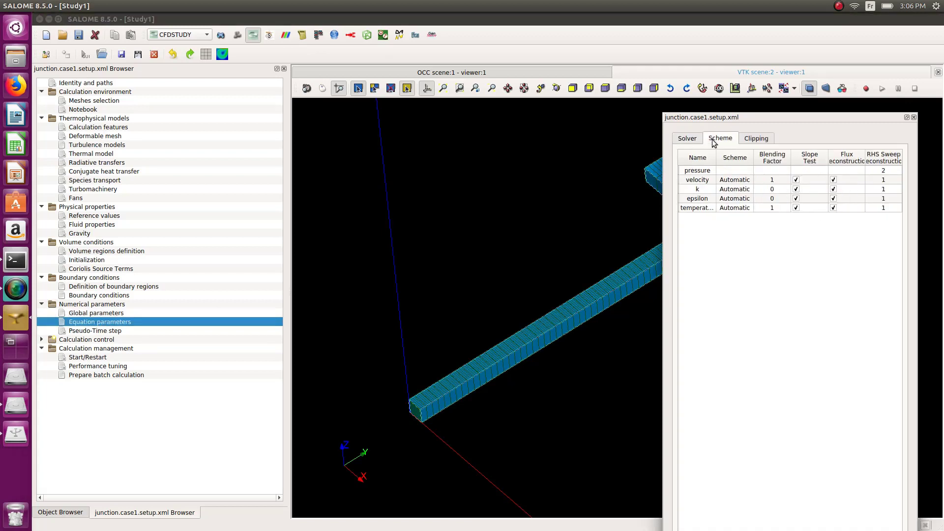
click(760, 141)
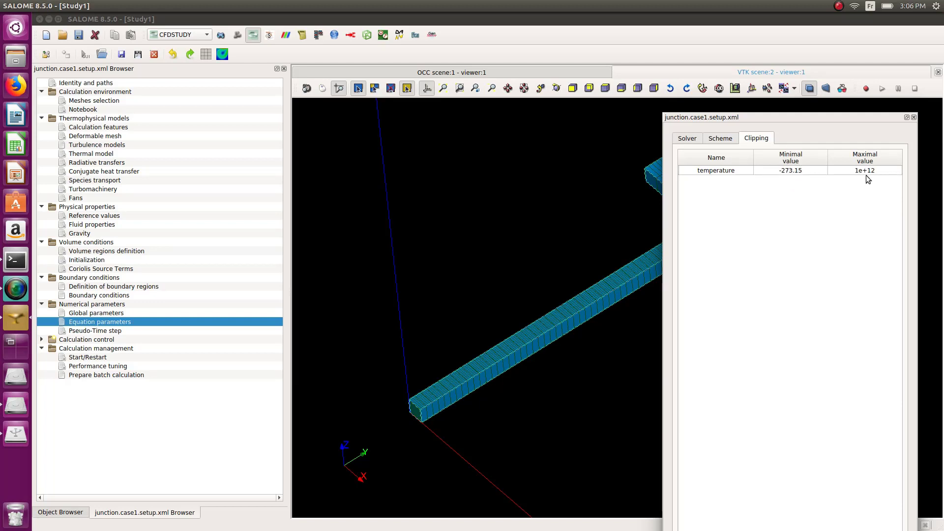
double_click(804, 171)
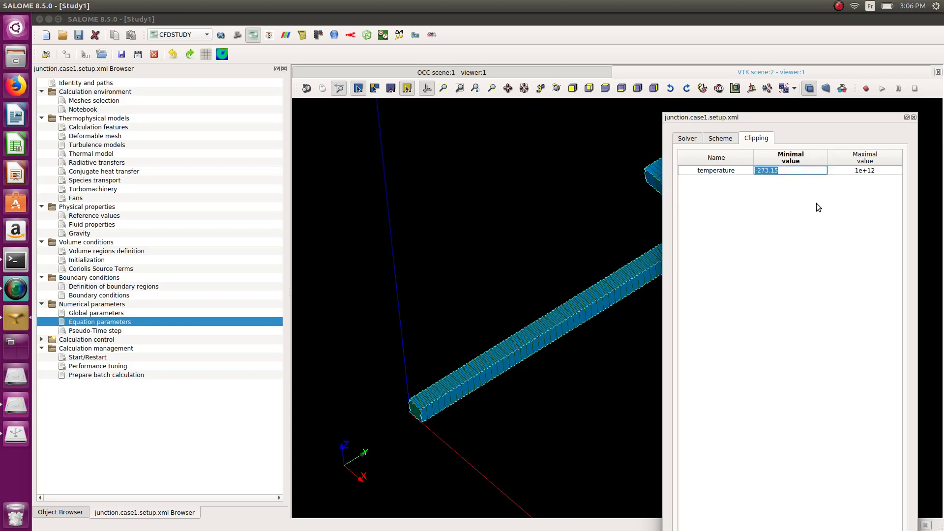
text(20)
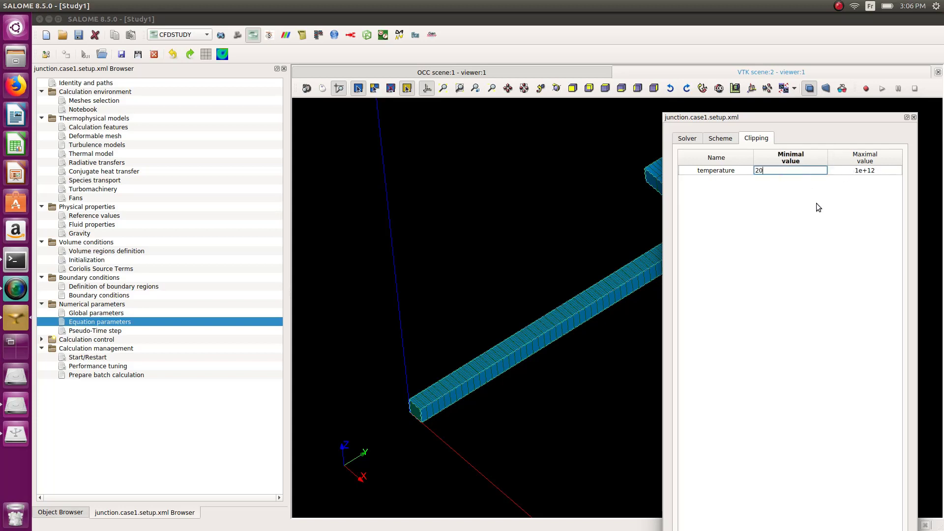
double_click(863, 170)
text(40)
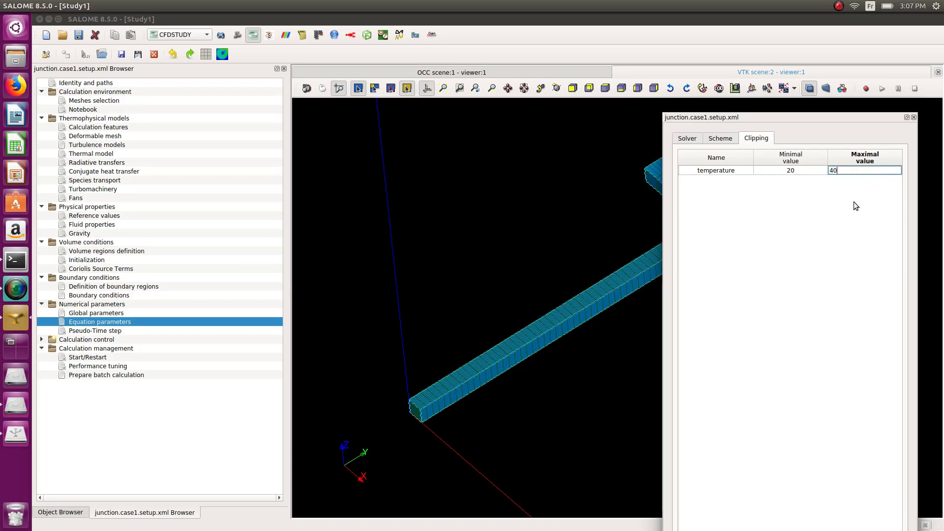
text(0)
key(Return)
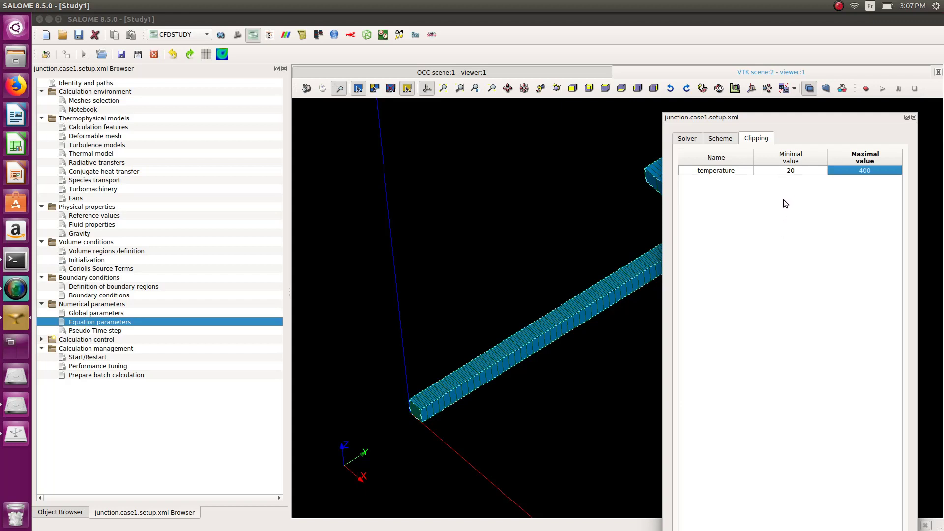
click(801, 191)
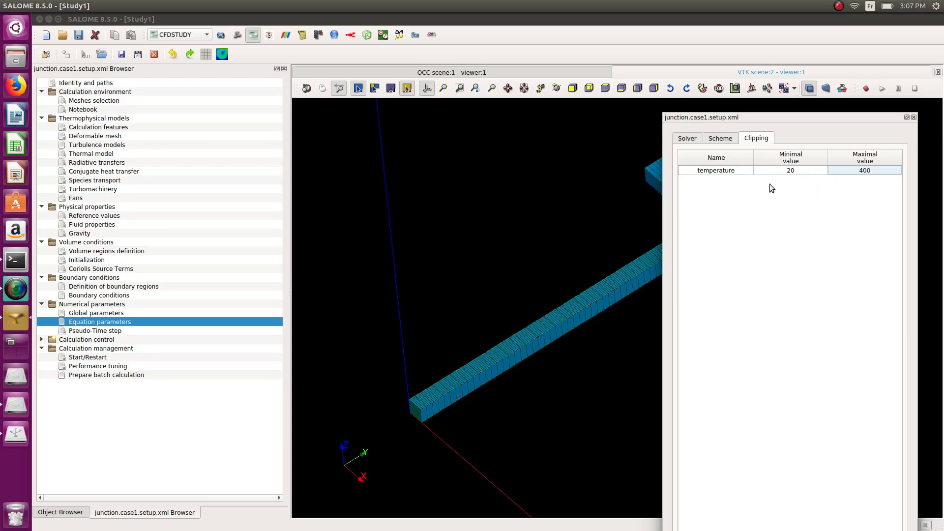
In the pseudo-time step settings, set the number of iterations to 300 and the reference time step to 0.9 s.
click(98, 331)
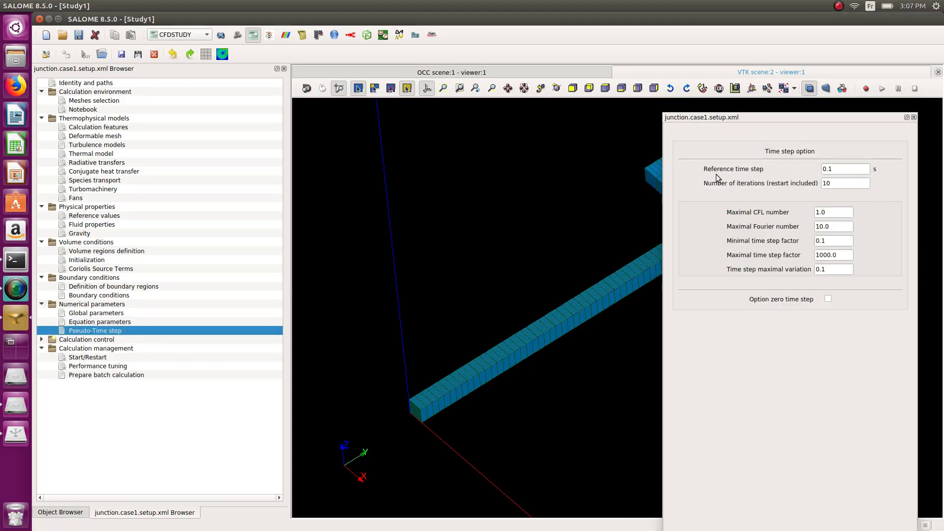
click(858, 170)
key(Tab)
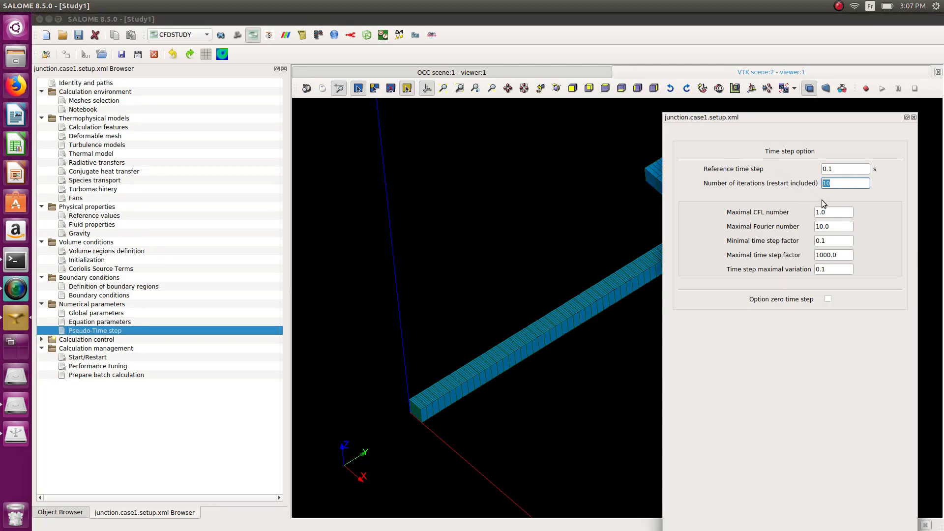
text(300)
click(886, 207)
click(842, 170)
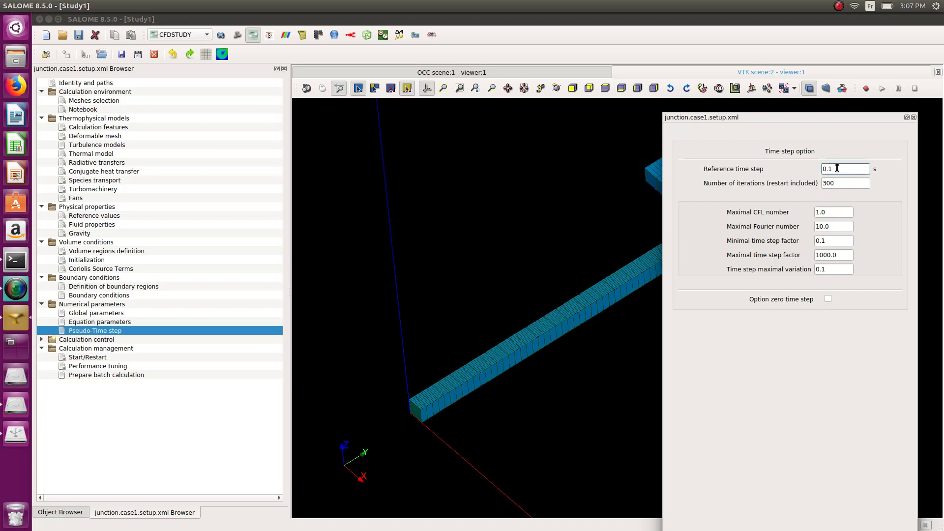
key(BackSpace)
text(9)
click(876, 194)
In the output control, set the results writer's frequency to output every 'n' time steps with n = 10.
double_click(101, 339)
click(97, 349)
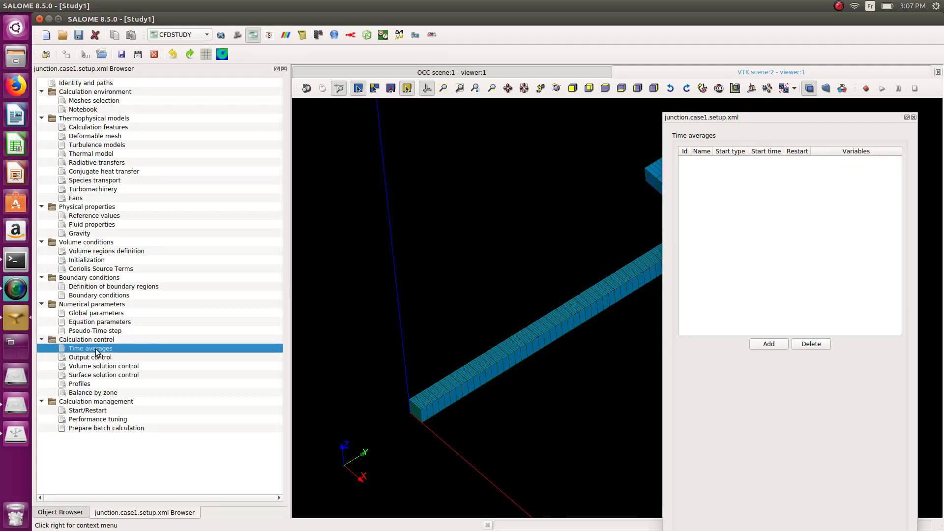
click(96, 358)
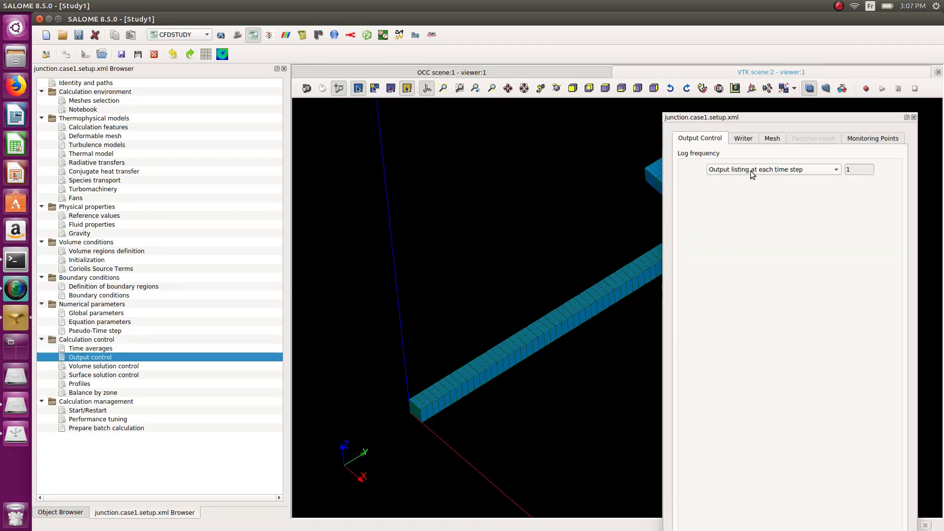
click(747, 142)
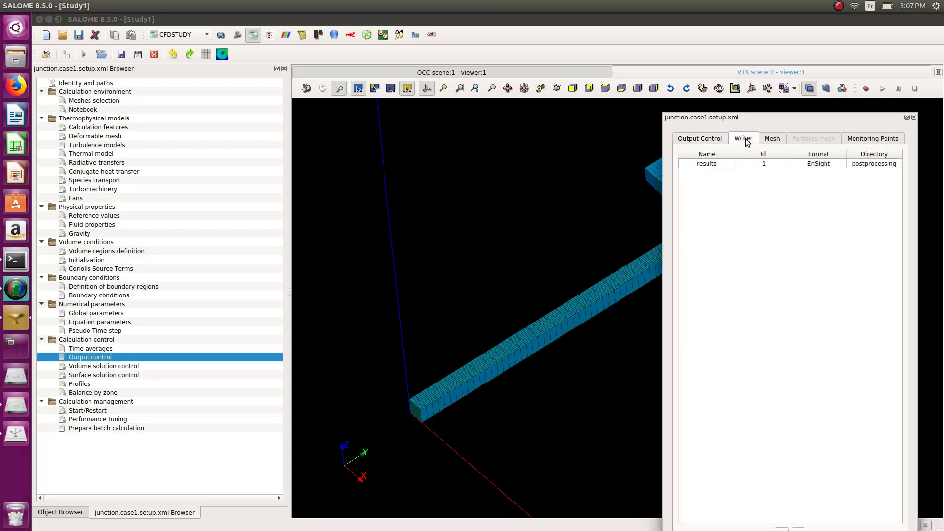
click(763, 165)
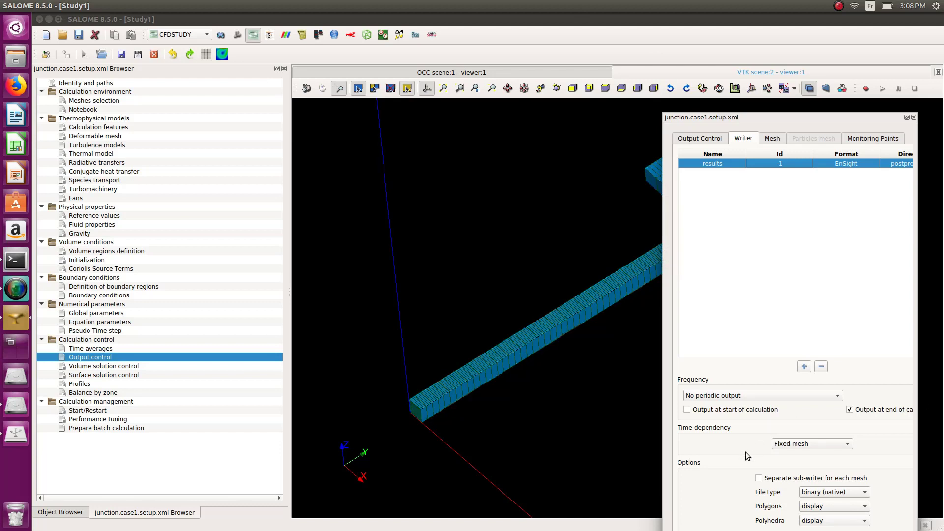
click(737, 396)
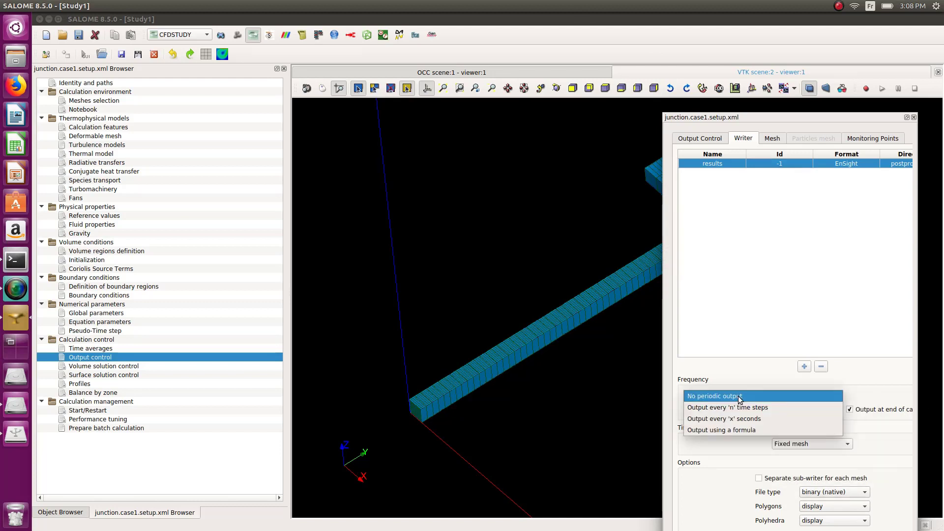
click(775, 407)
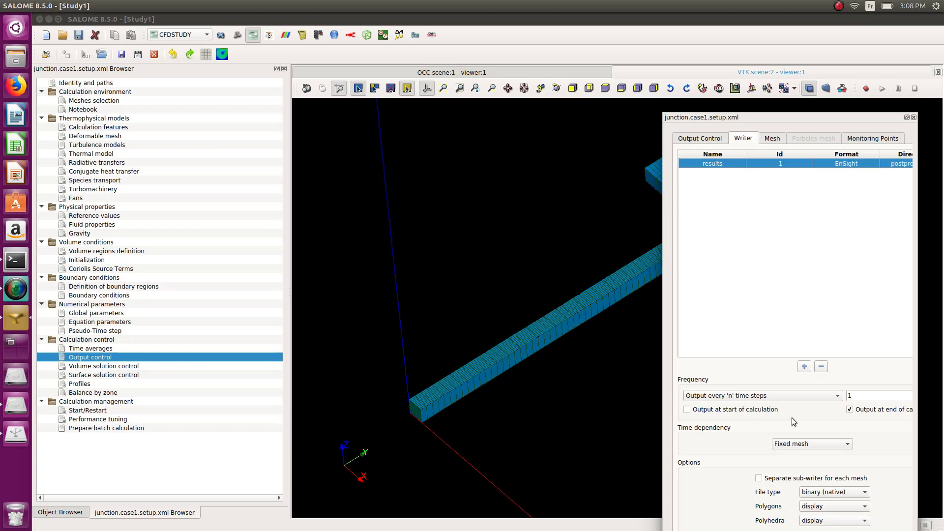
click(871, 395)
drag(883, 397, 841, 406)
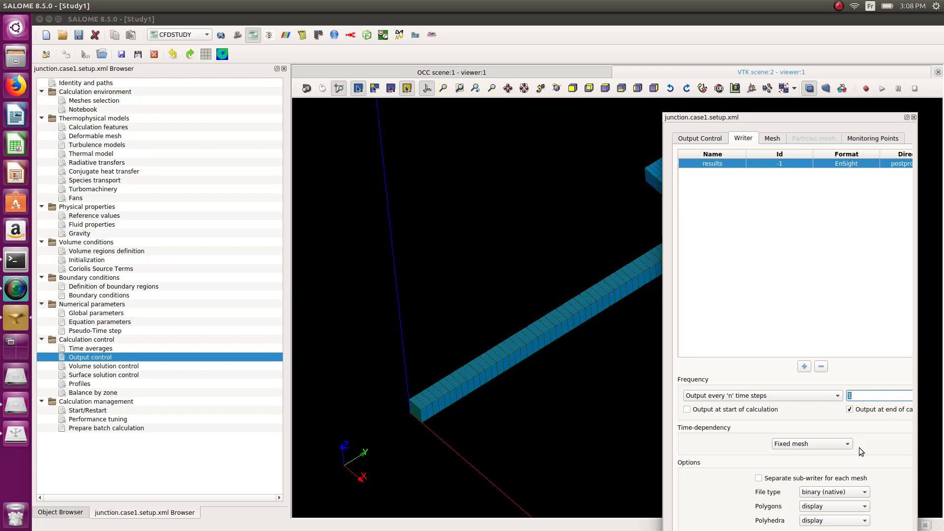
text(10)
click(799, 419)
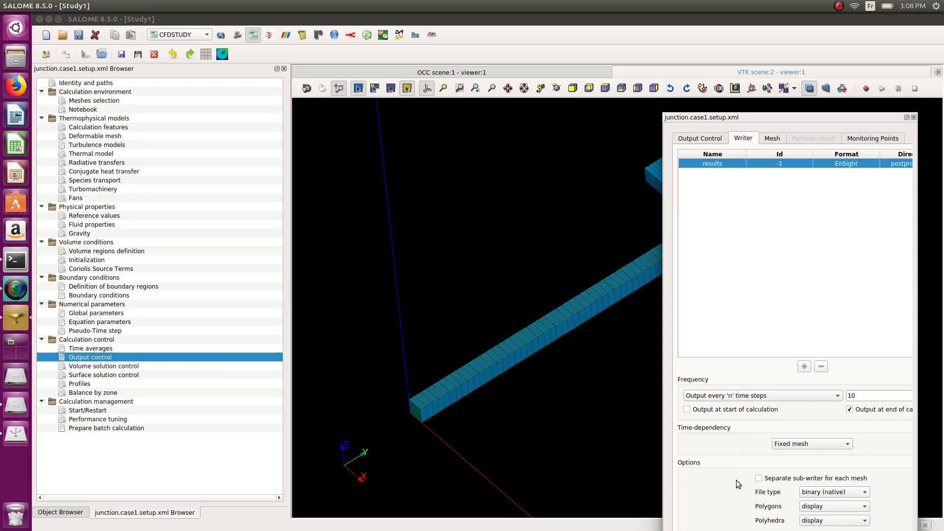
Review the output control's mesh, monitoring points, log frequency and writer settings.
click(777, 139)
click(856, 141)
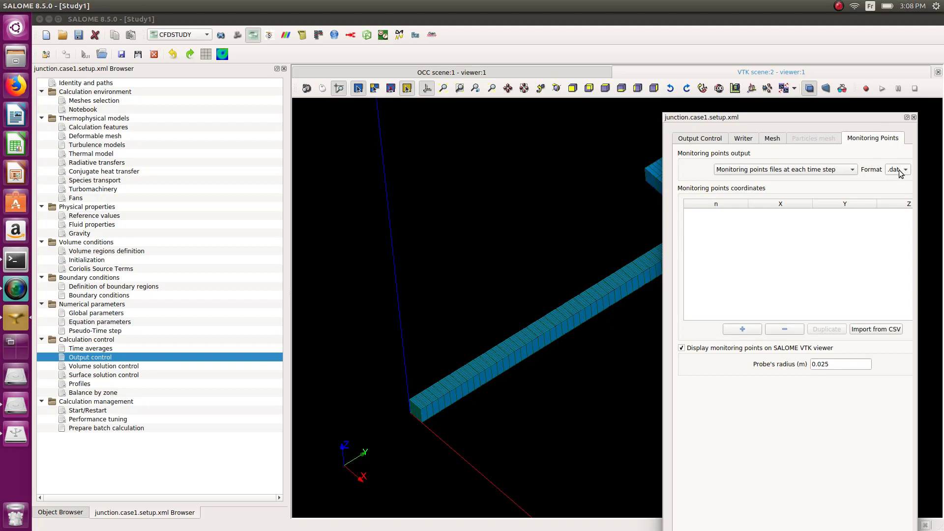
click(709, 140)
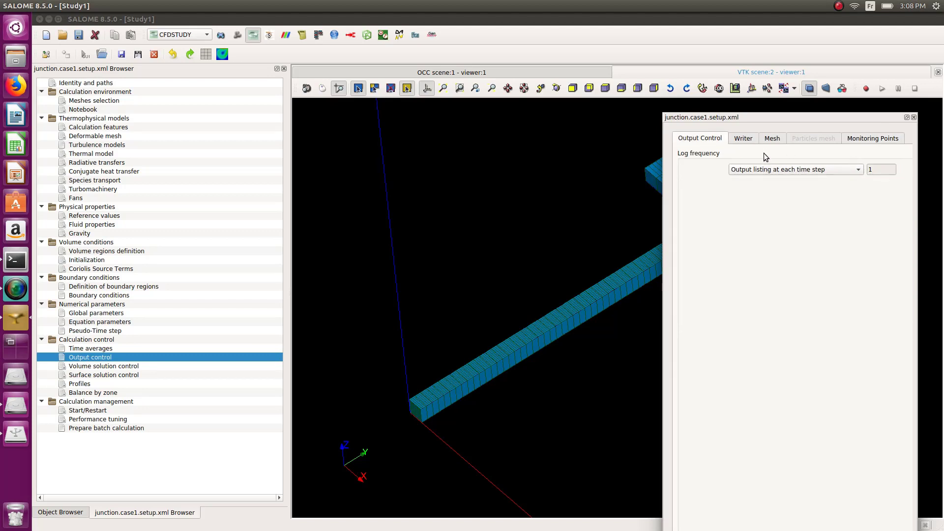
click(748, 140)
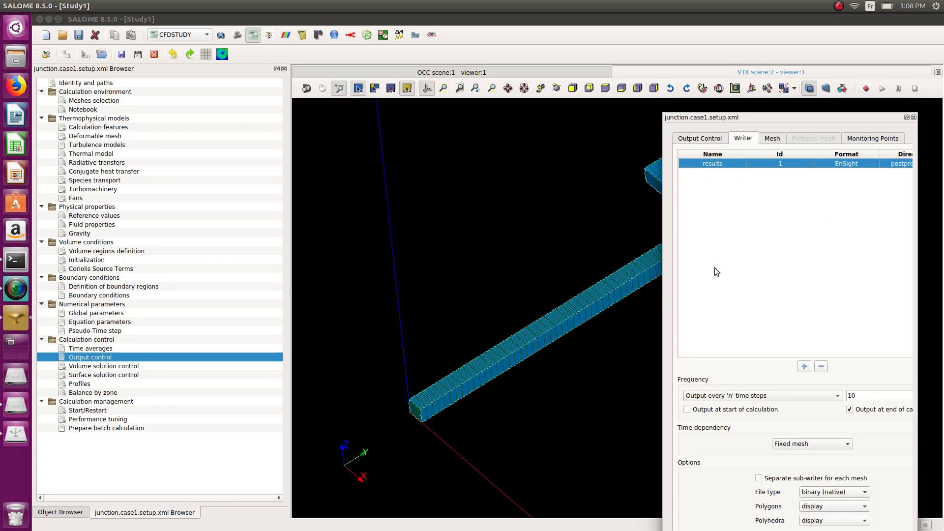
Review which variables are printed and post-processed in the volume and surface solution controls, and check the profiles page.
click(93, 367)
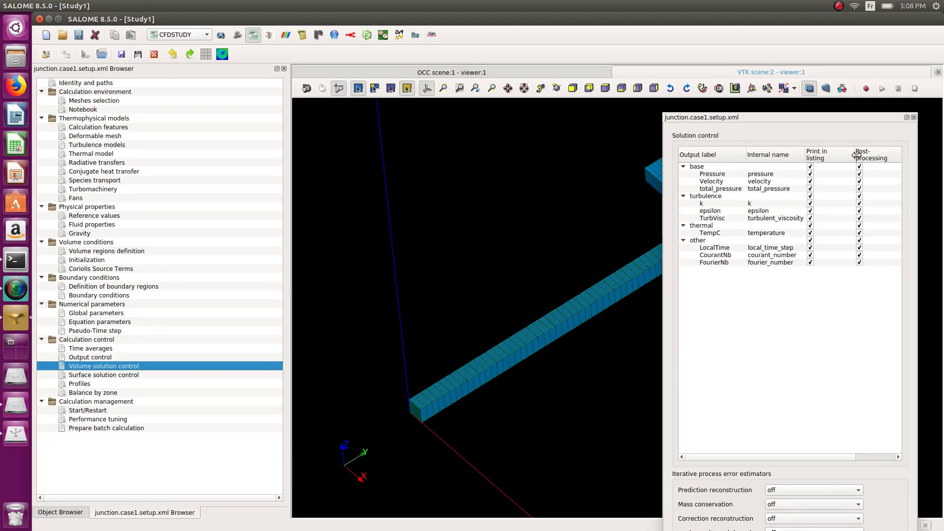
mouse_move(855, 157)
mouse_down()
mouse_move(830, 156)
mouse_move(858, 157)
mouse_move(841, 159)
mouse_up()
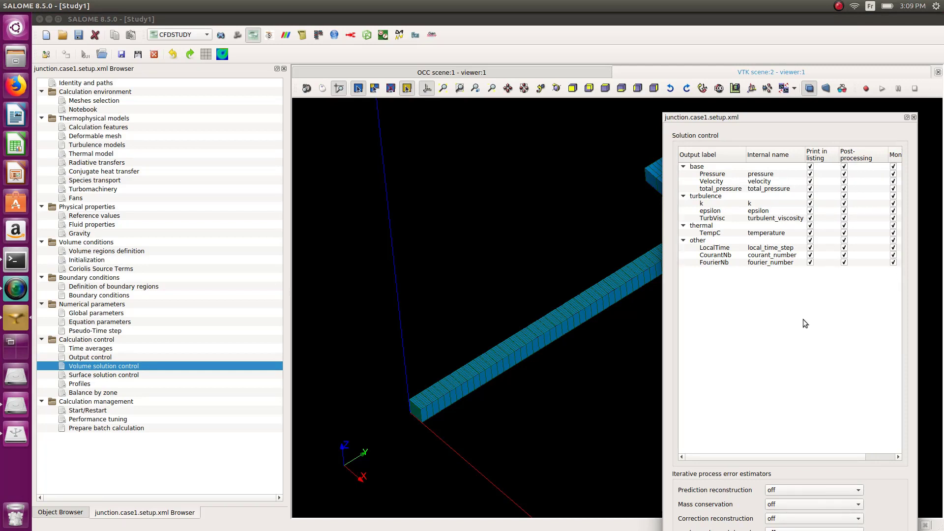
click(128, 376)
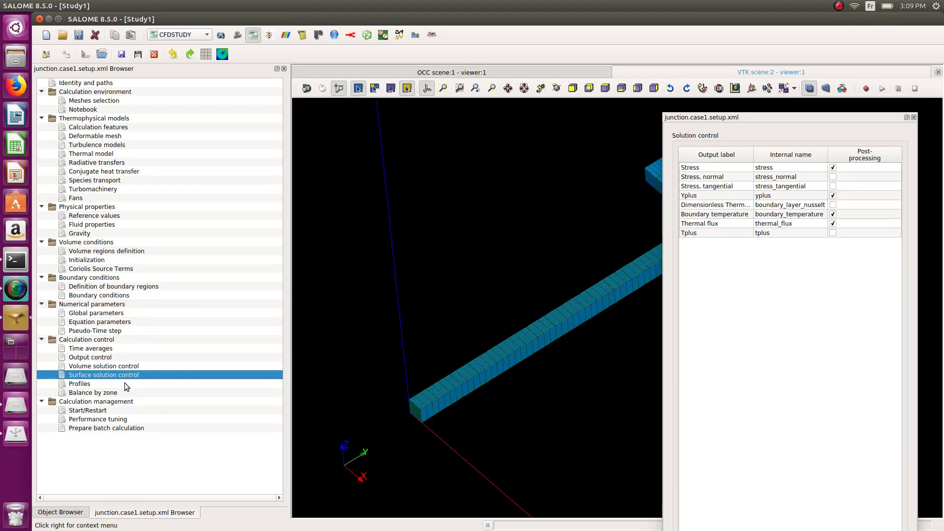
click(125, 384)
click(130, 374)
Review the calculation management settings for start/restart and performance tuning.
click(124, 403)
click(125, 412)
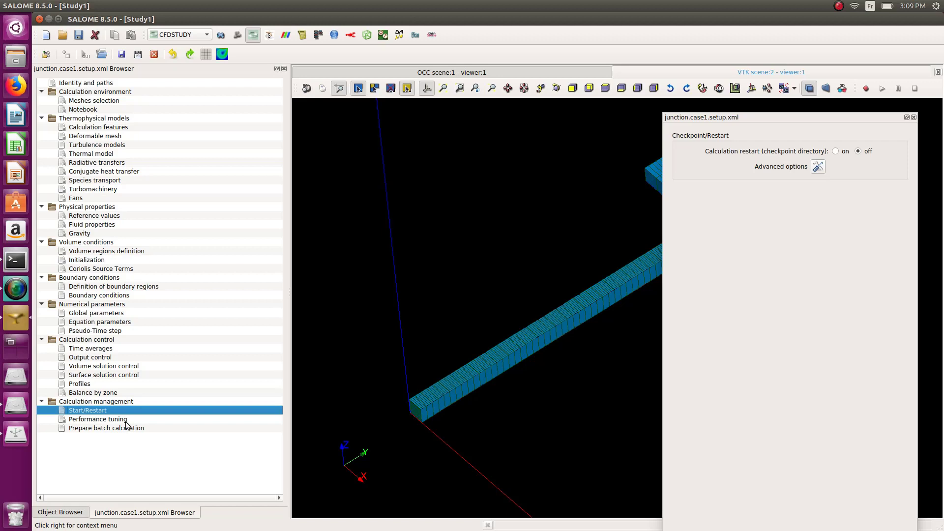
click(126, 421)
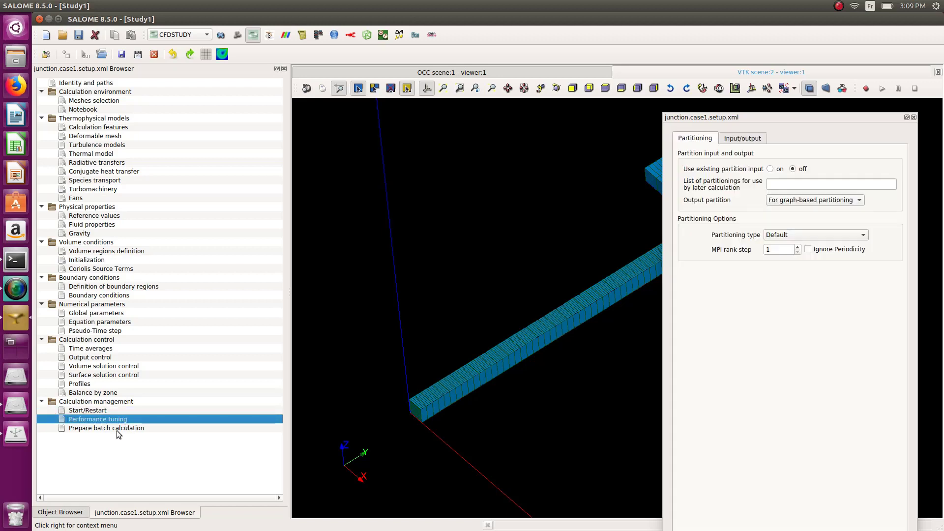
Start the calculation from the batch calculation settings and dismiss the run log once it ends.
click(117, 430)
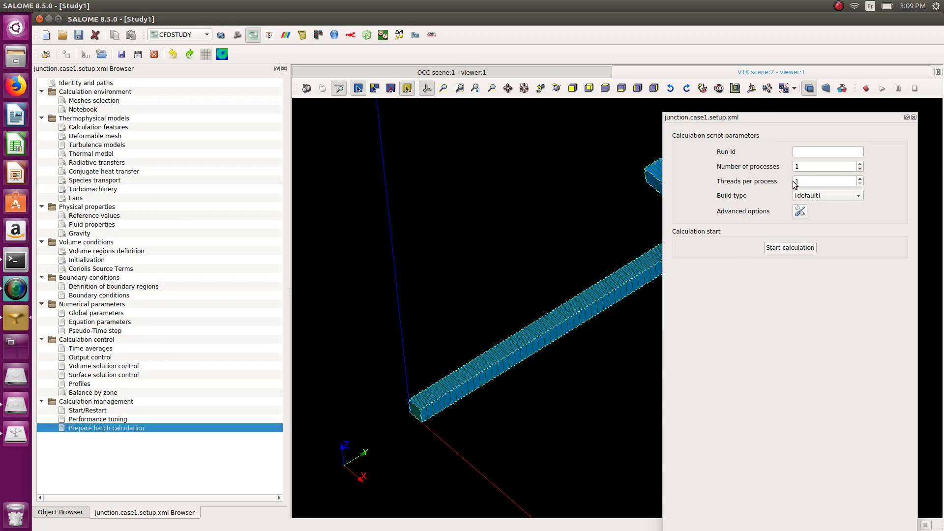
click(785, 248)
click(874, 339)
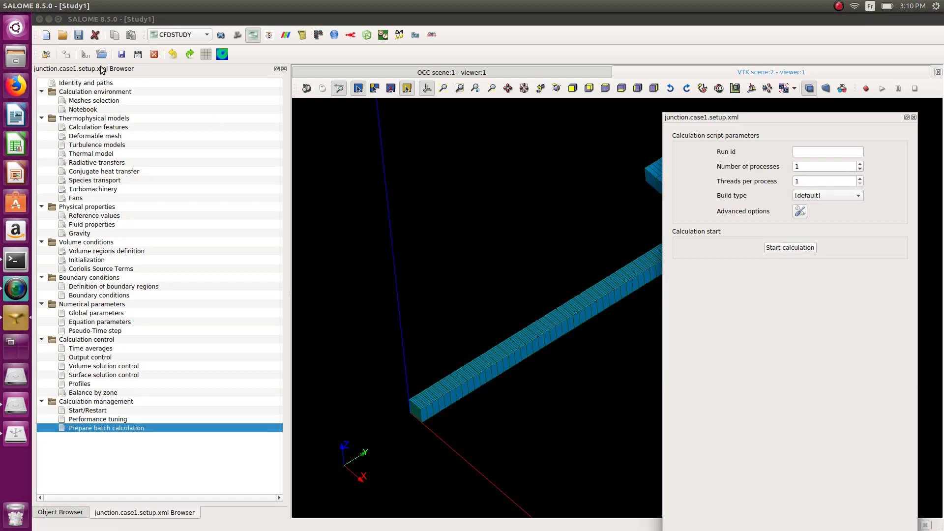
click(792, 249)
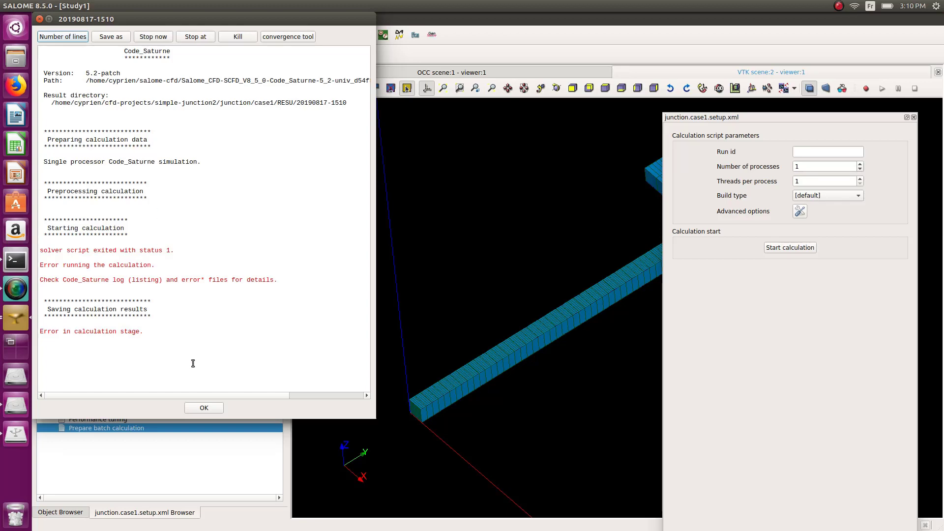
click(212, 407)
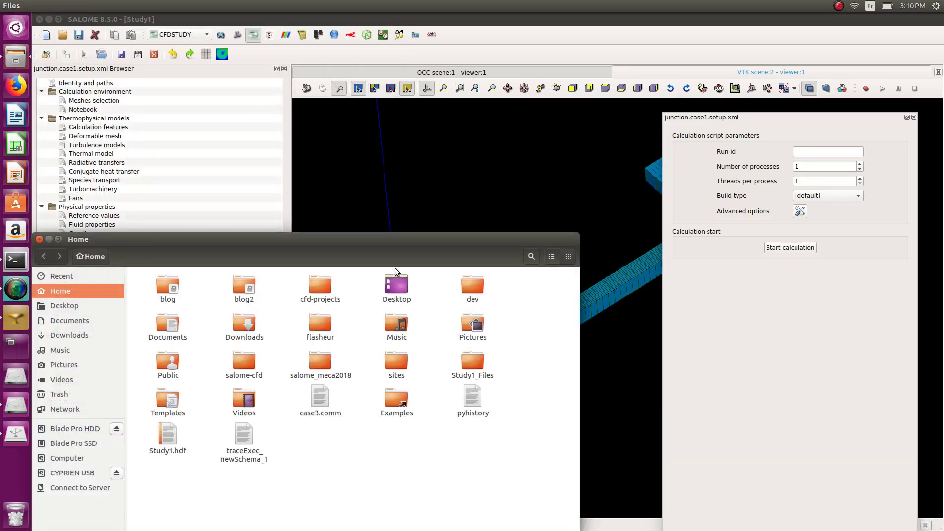
click(98, 144)
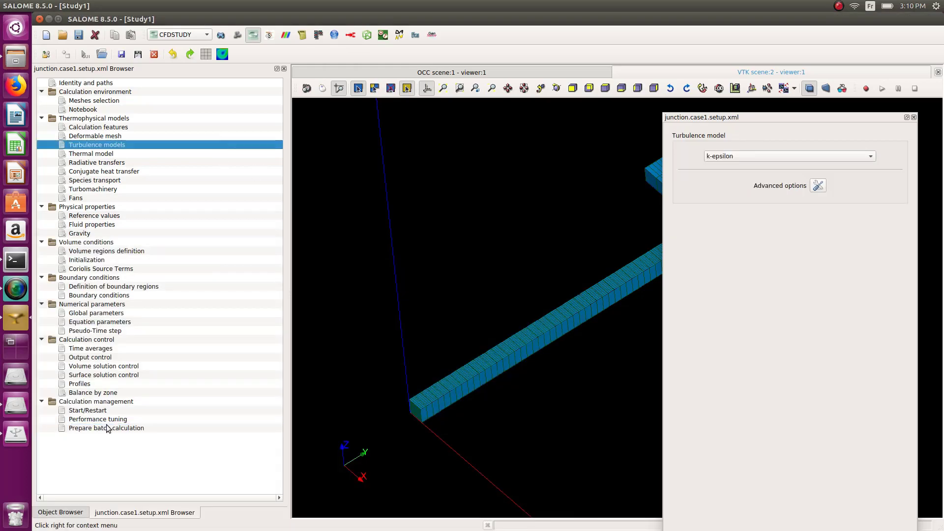
click(61, 513)
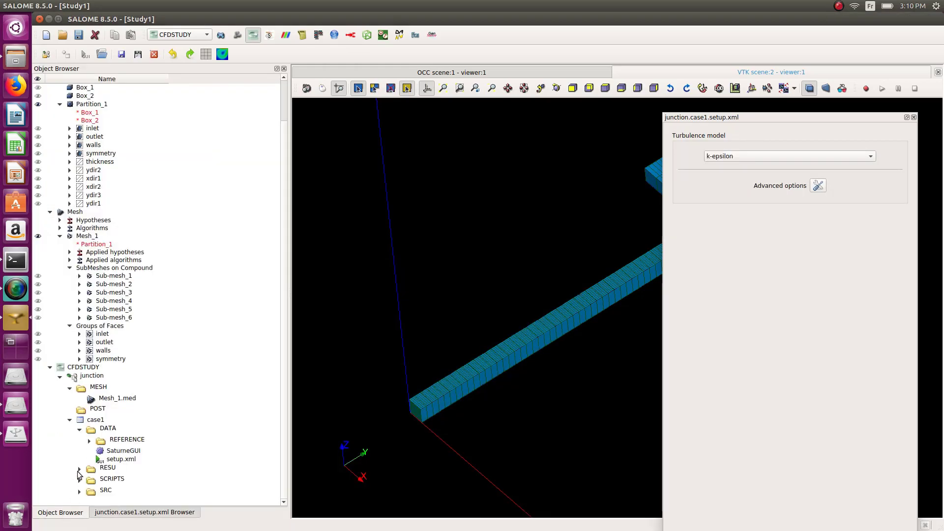
double_click(90, 469)
click(89, 473)
scroll(118, 452, down, 3)
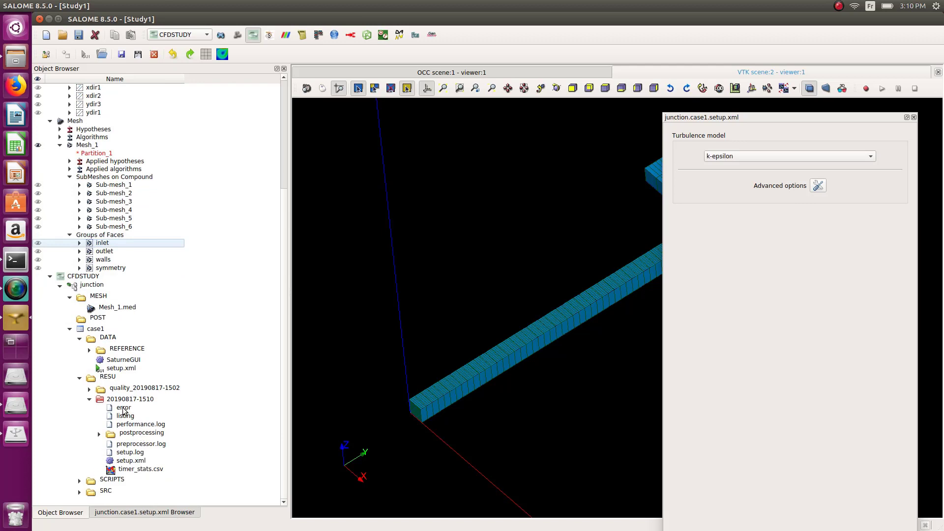
click(126, 416)
right_click(127, 418)
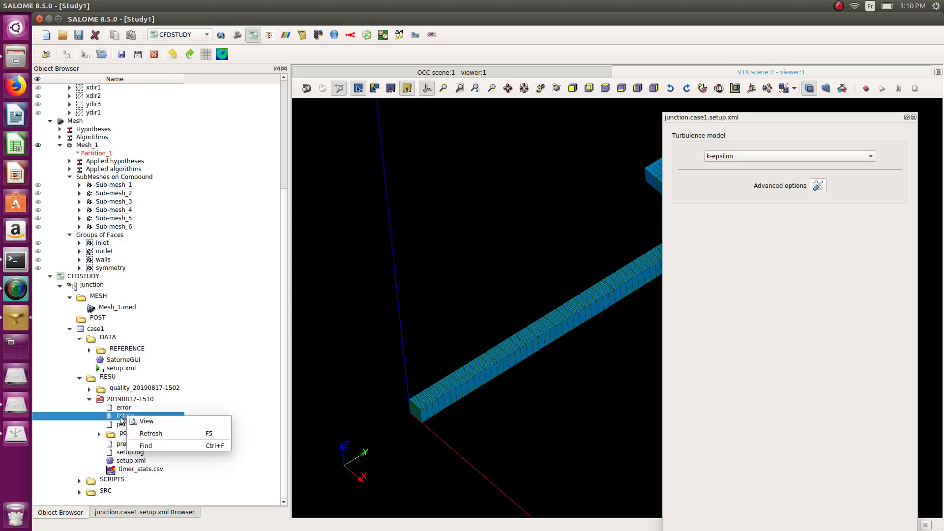
click(140, 420)
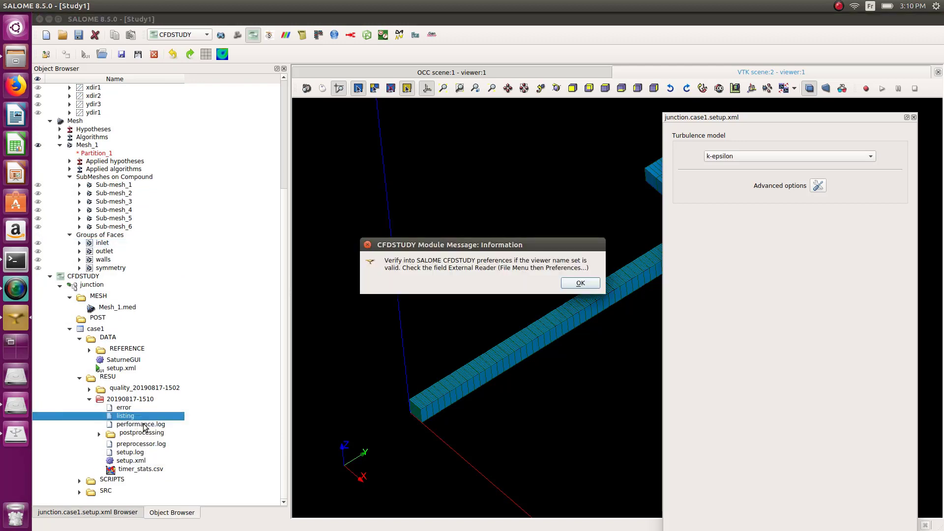
click(580, 283)
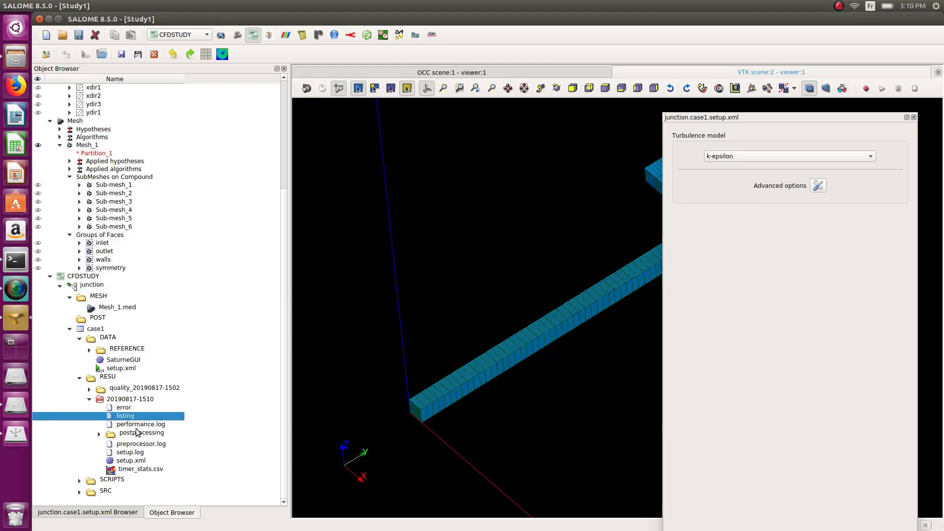
click(22, 68)
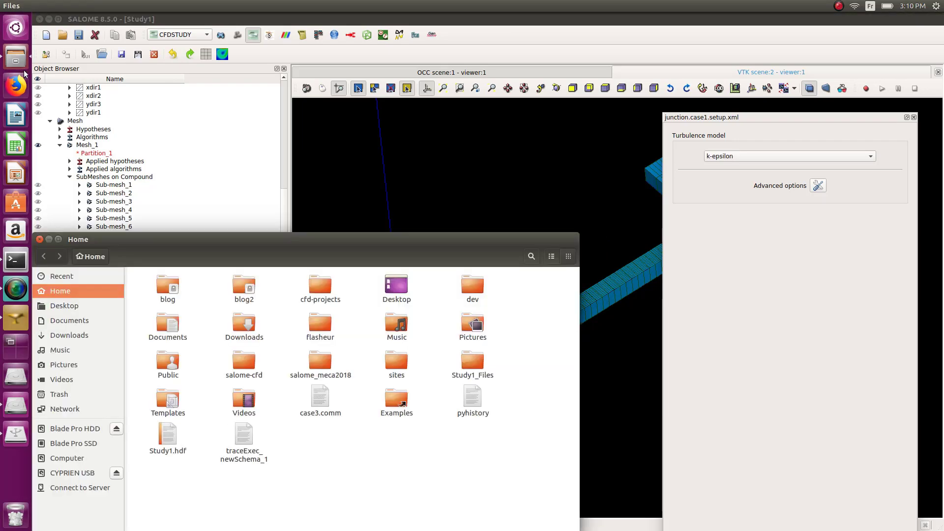
double_click(316, 289)
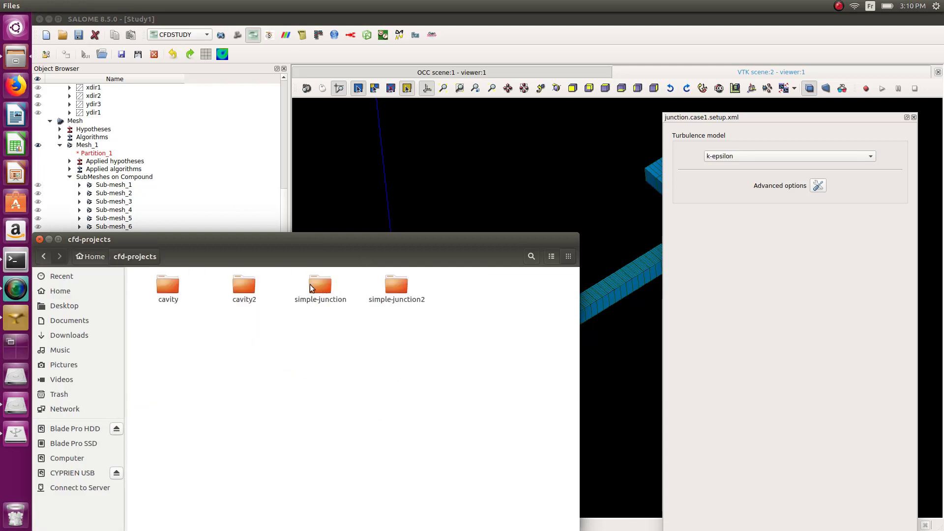
double_click(406, 293)
double_click(170, 285)
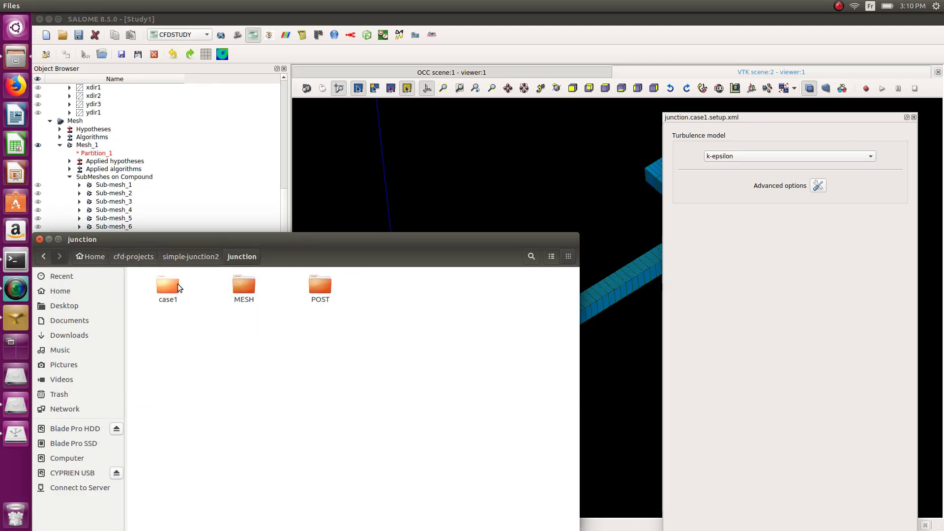
double_click(177, 284)
double_click(237, 286)
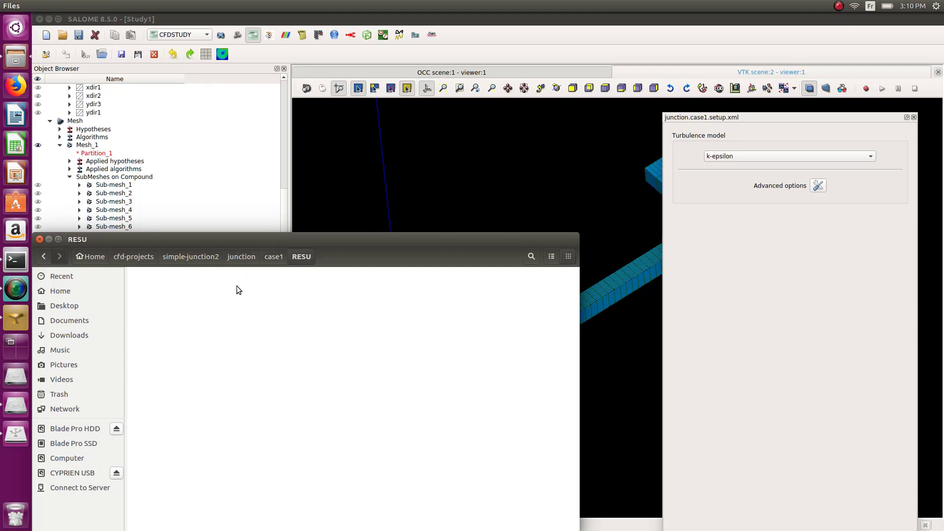
drag(256, 238, 313, 166)
double_click(246, 227)
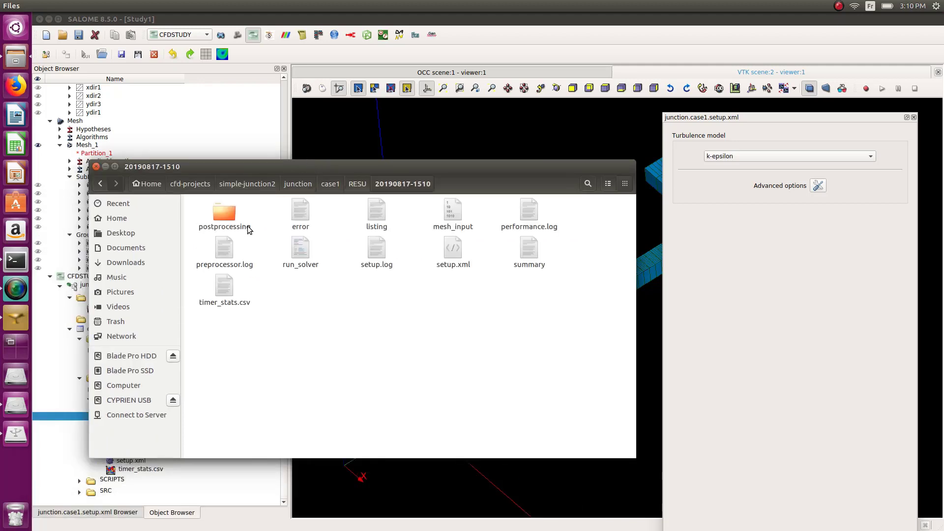
double_click(376, 211)
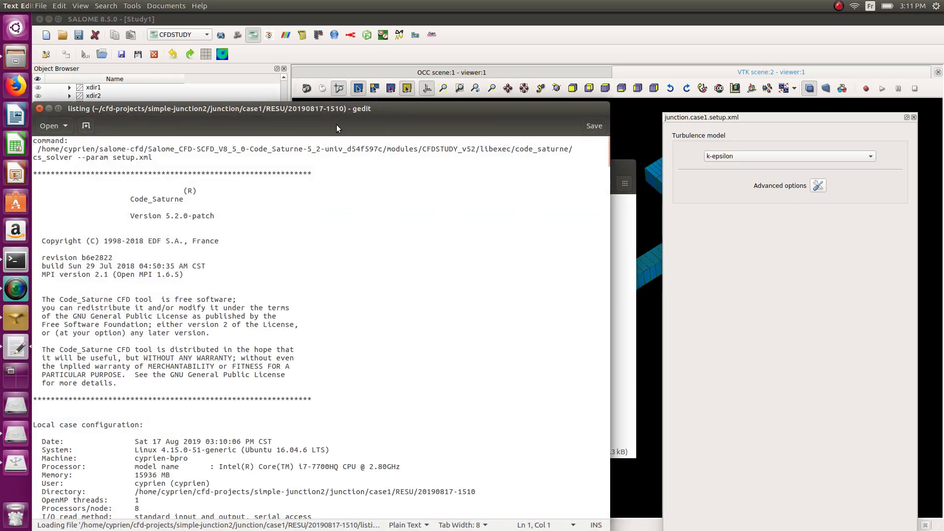
Read the end of the listing for the cause of the calculation error, then close the file and the file manager.
drag(337, 128, 441, 80)
scroll(468, 255, down, 15)
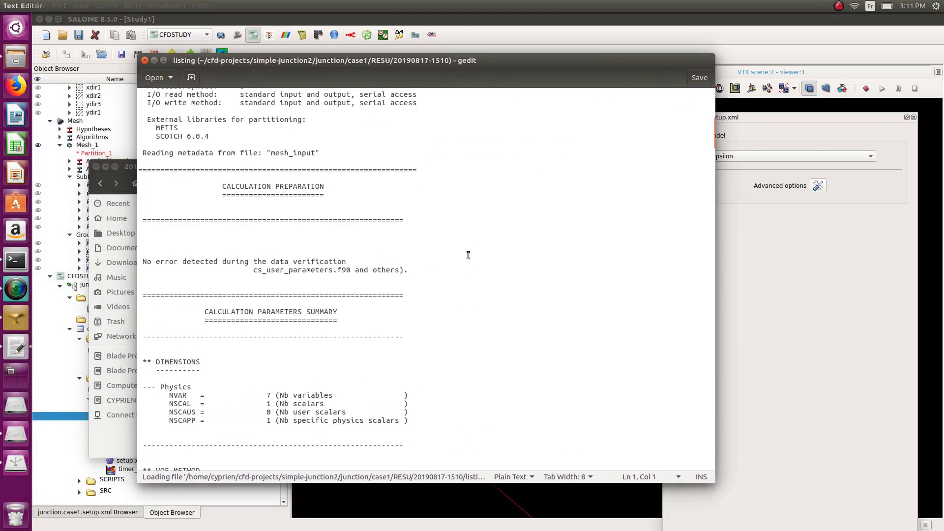
scroll(468, 255, down, 20)
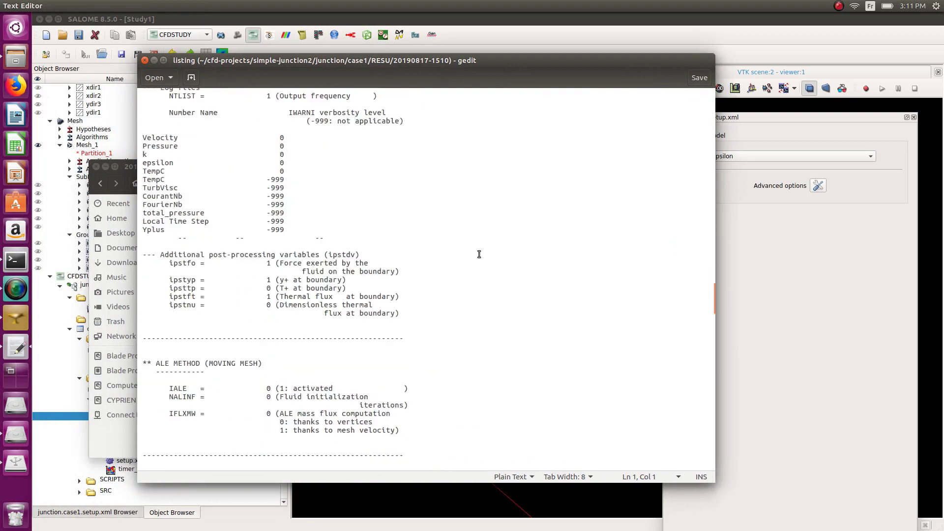
scroll(479, 254, down, 20)
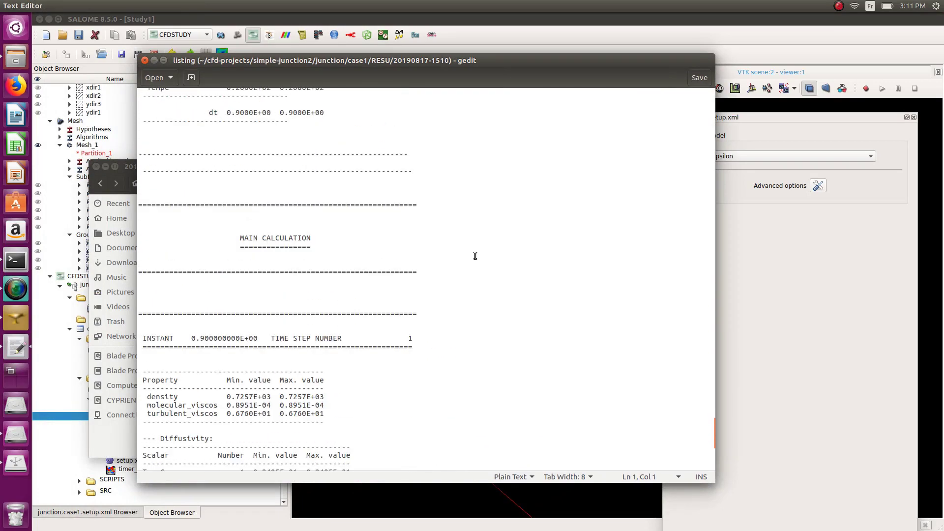
scroll(475, 256, down, 11)
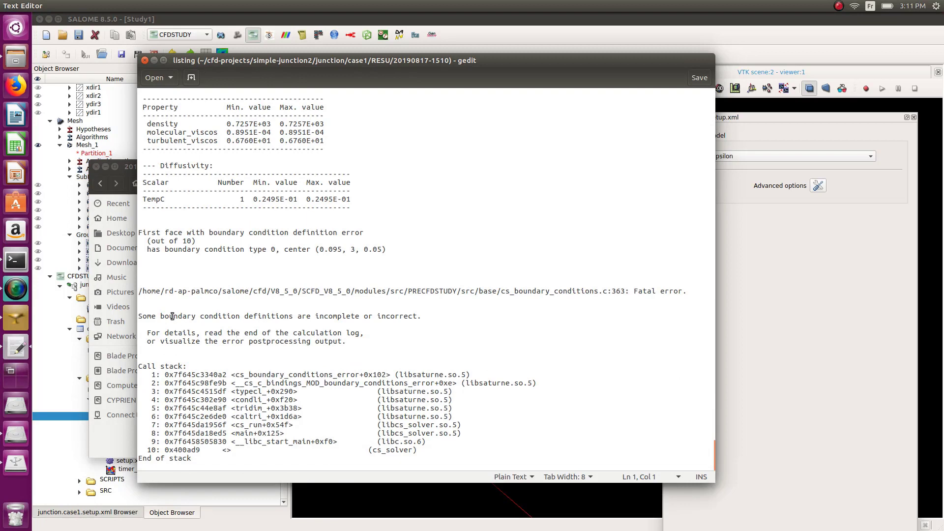
drag(172, 316, 480, 320)
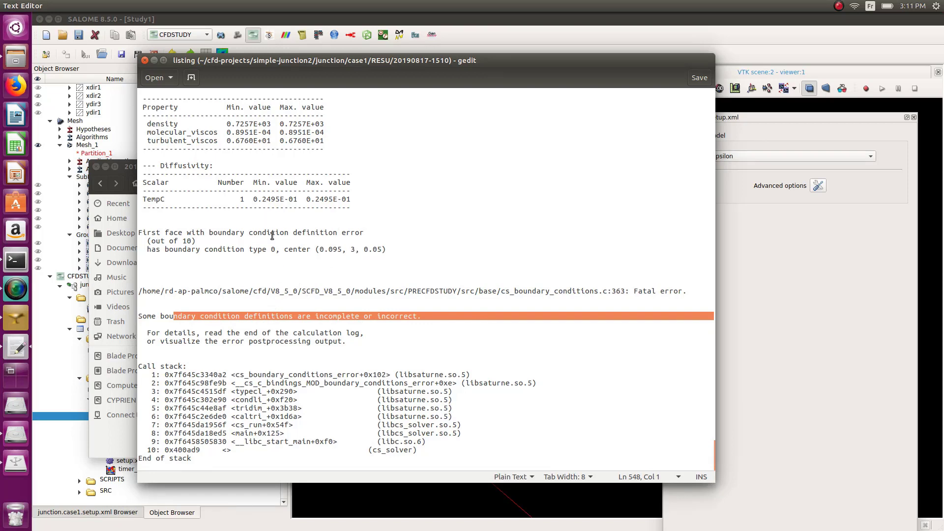
scroll(272, 236, up, 10)
scroll(278, 251, down, 7)
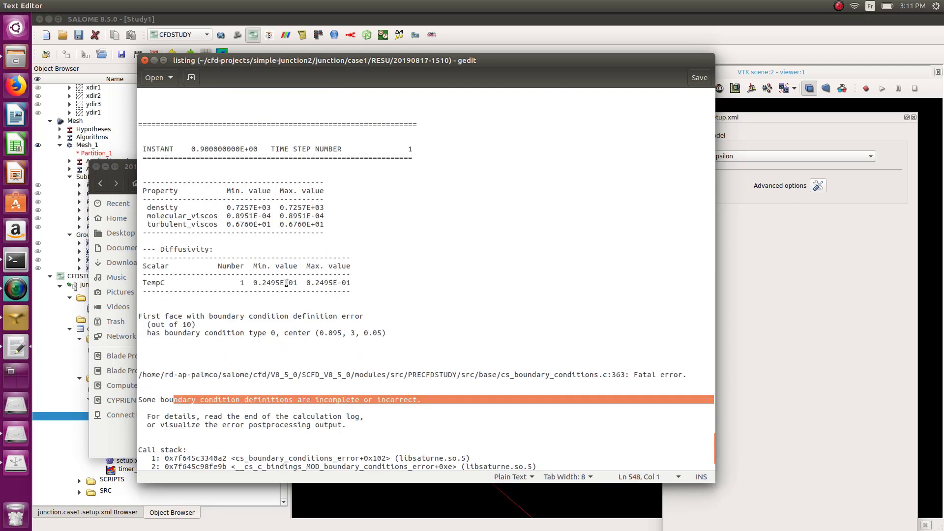
scroll(287, 283, down, 3)
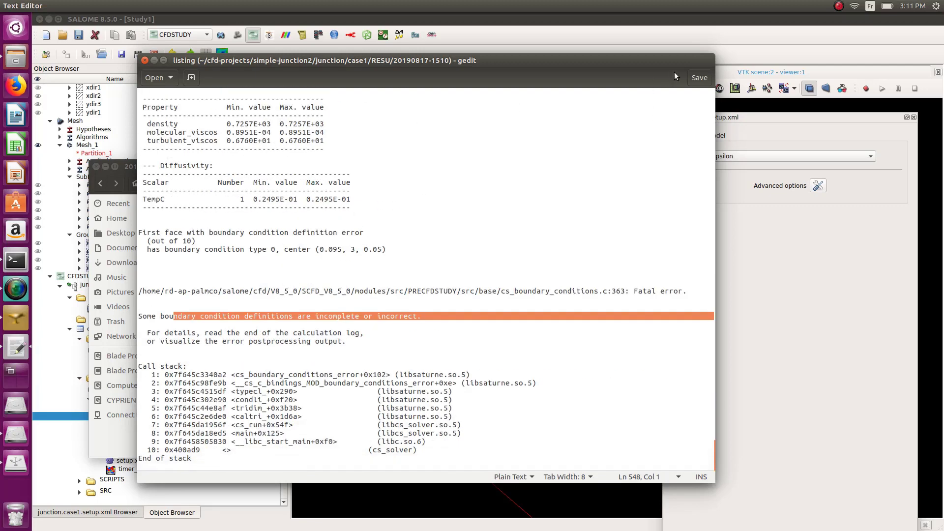
click(145, 60)
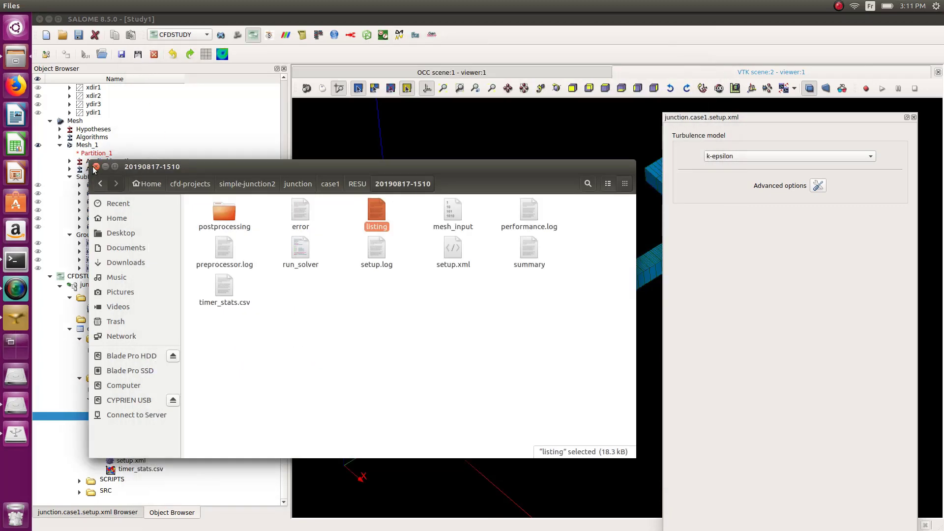
click(95, 167)
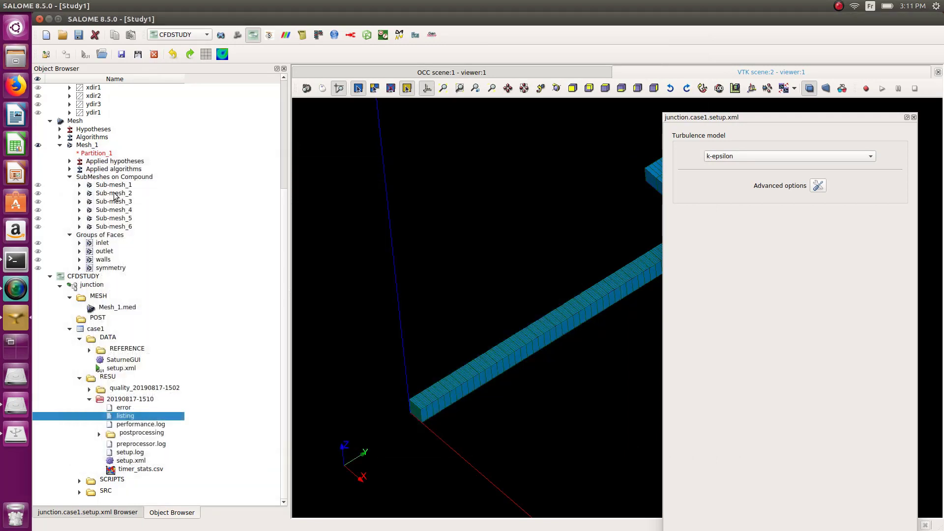
Review the boundary region definitions of the junction case1 setup against the mesh.
click(121, 513)
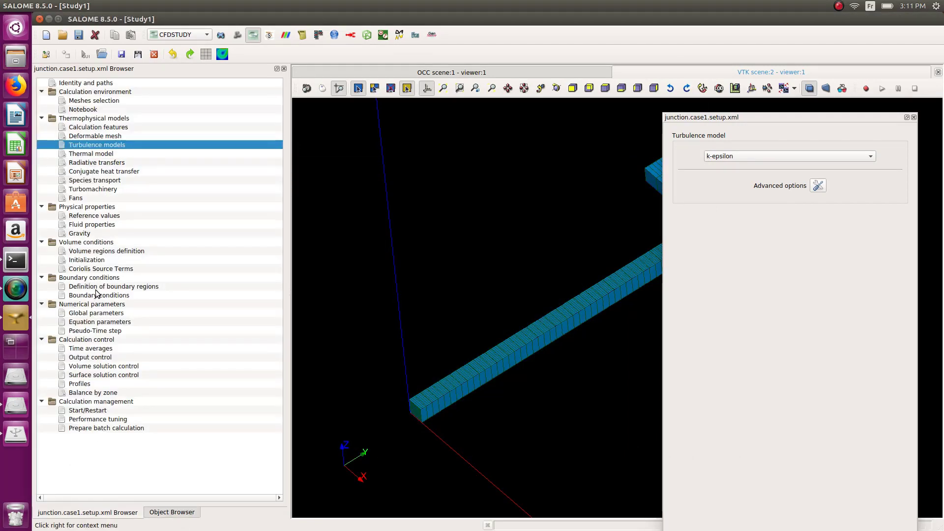
click(96, 287)
scroll(628, 287, down, 4)
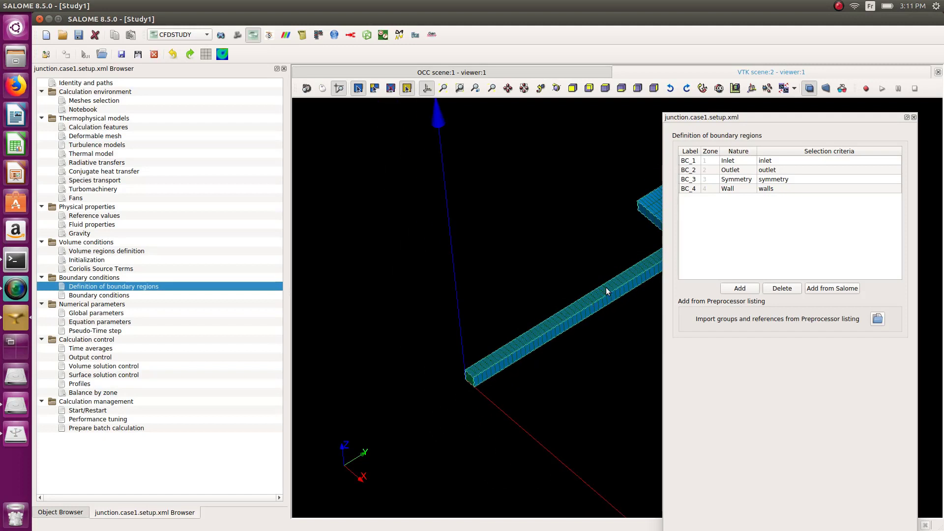
ctrl+middle_drag(569, 263, 470, 277)
Check the boundary condition settings of the inlet BC_1, outlet BC_2 and wall BC_4, including the outlet's thermal backflow type options.
click(124, 295)
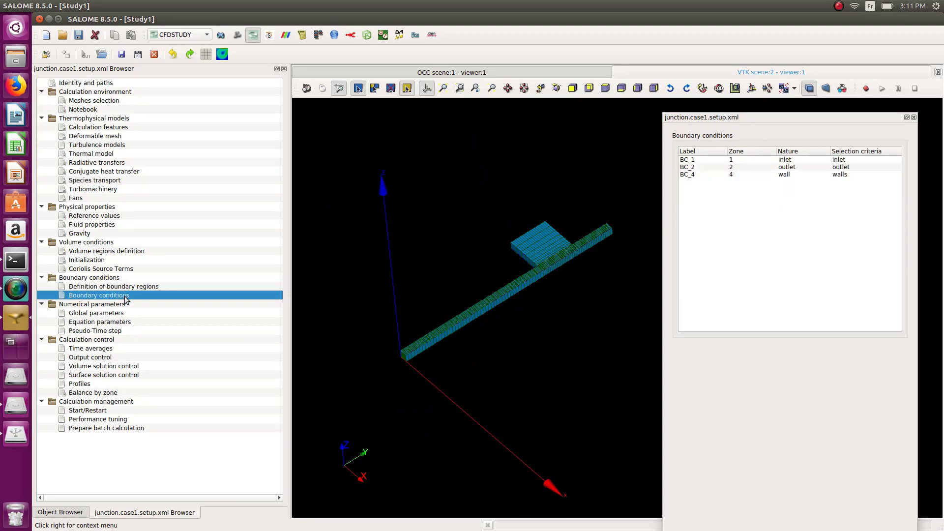
click(778, 160)
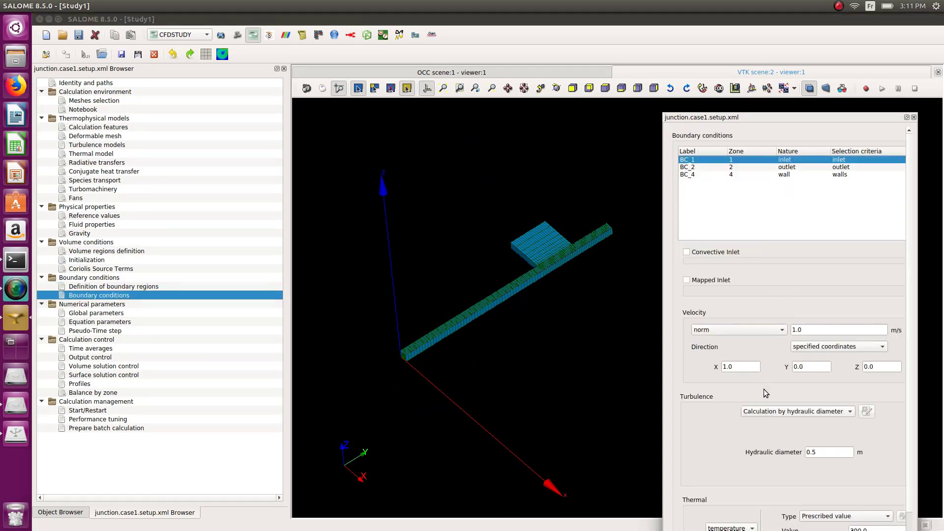
scroll(727, 422, down, 1)
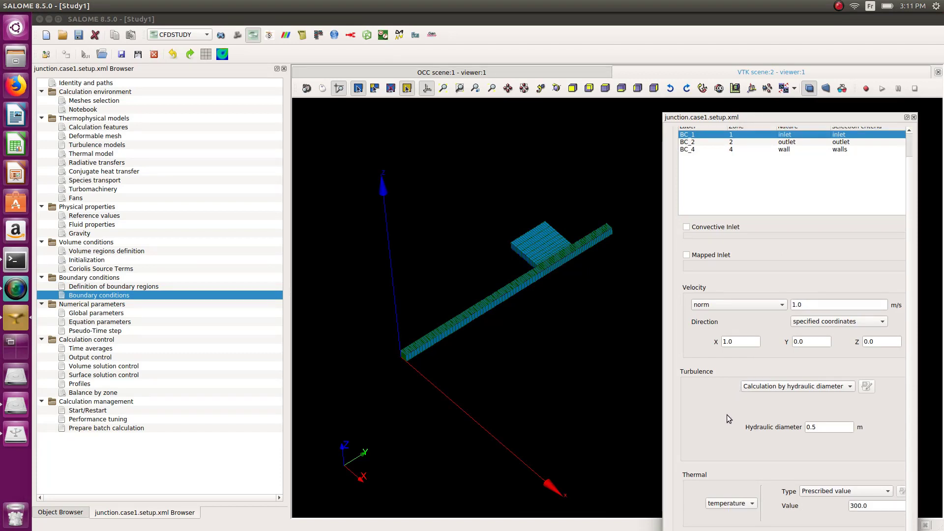
scroll(727, 423, up, 1)
click(762, 168)
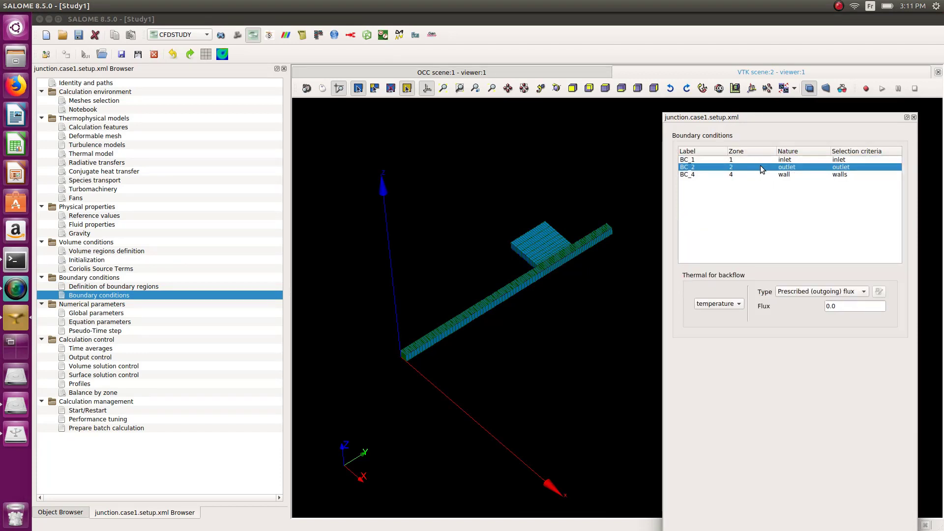
click(789, 292)
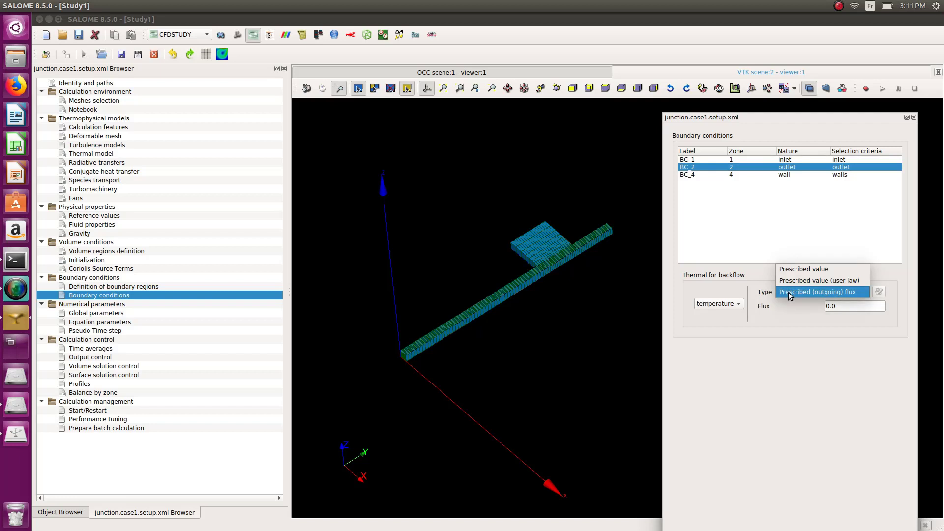
click(793, 338)
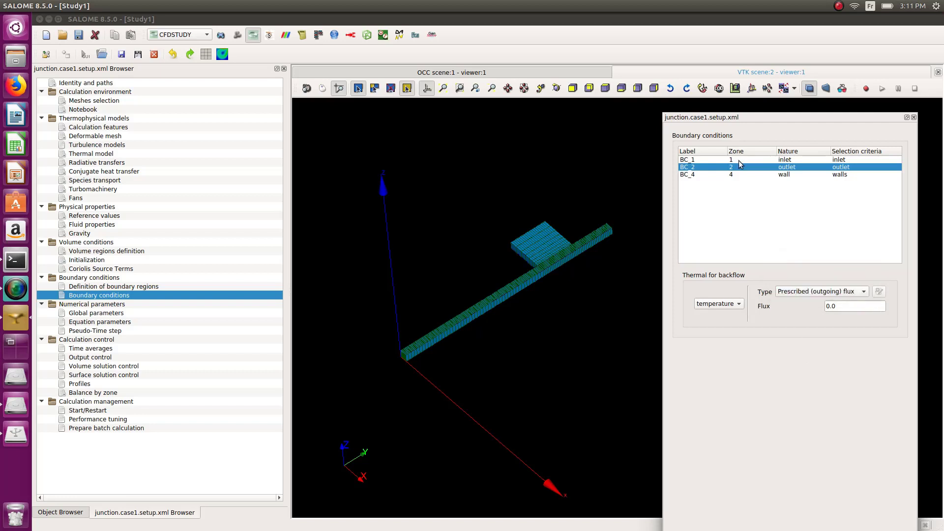
click(742, 175)
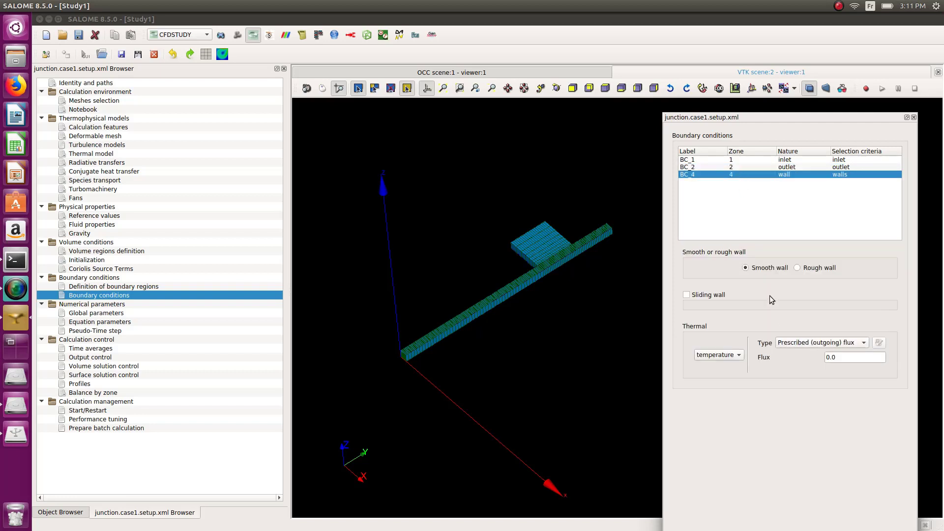
mouse_move(766, 296)
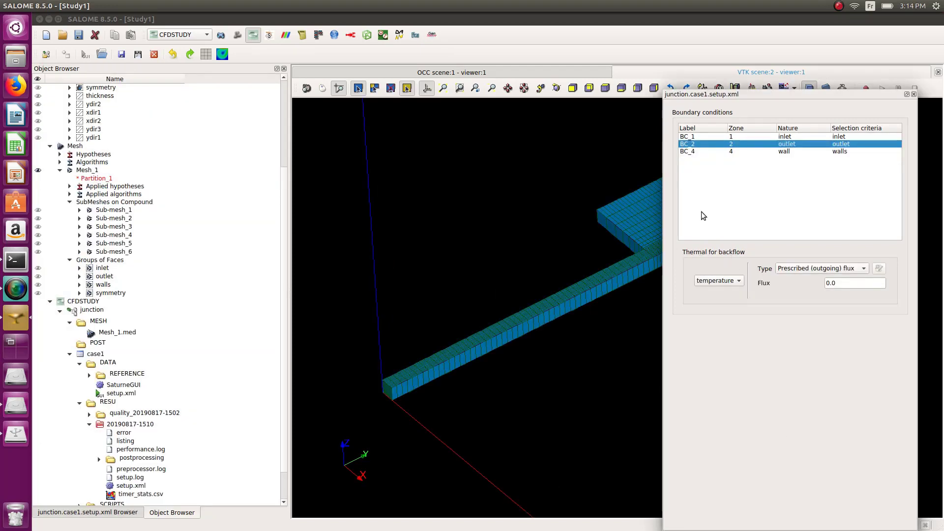
Recheck the wall, outlet and inlet boundary condition settings and compare them with the junction mesh.
click(697, 152)
click(700, 144)
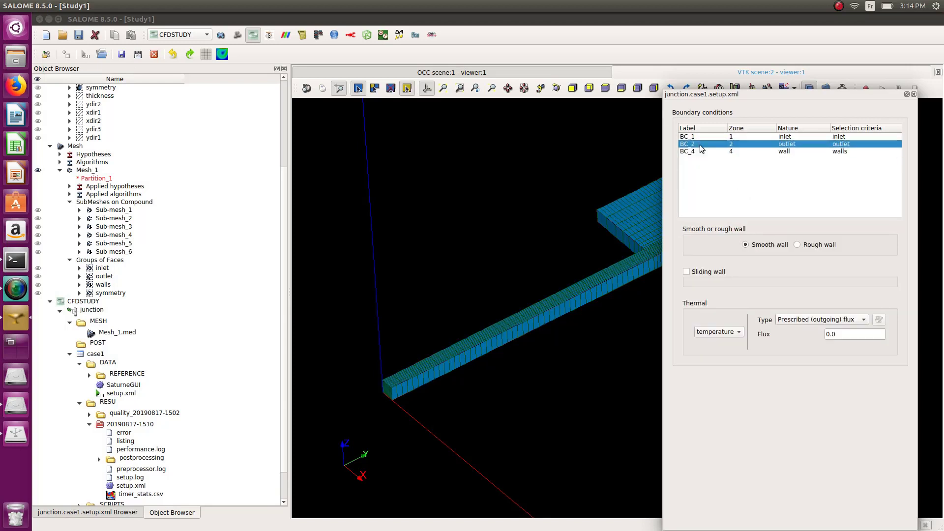
click(705, 137)
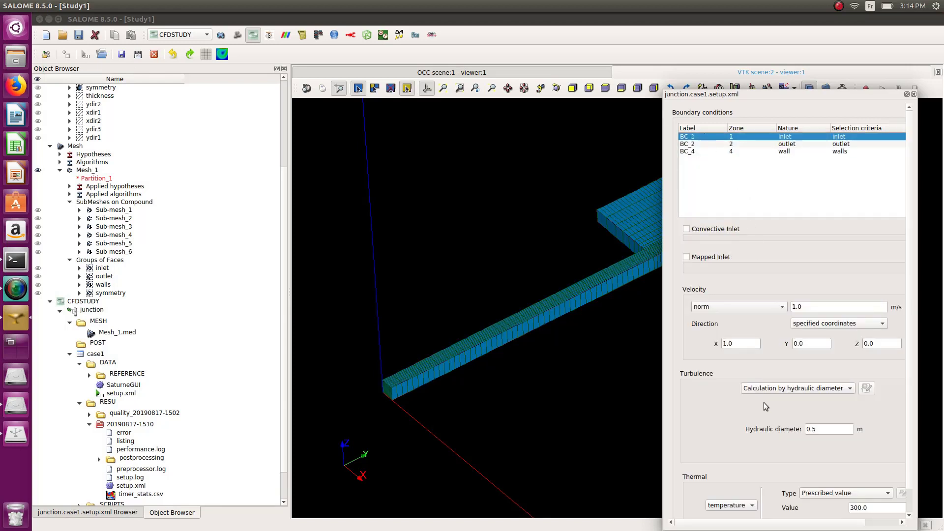
scroll(381, 308, down, 1)
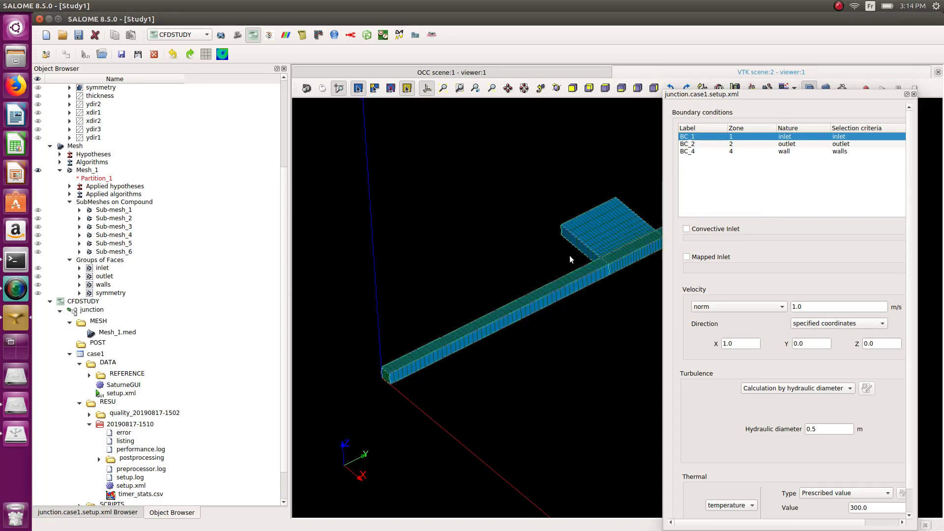
scroll(568, 258, down, 2)
ctrl+middle_drag(495, 231, 459, 242)
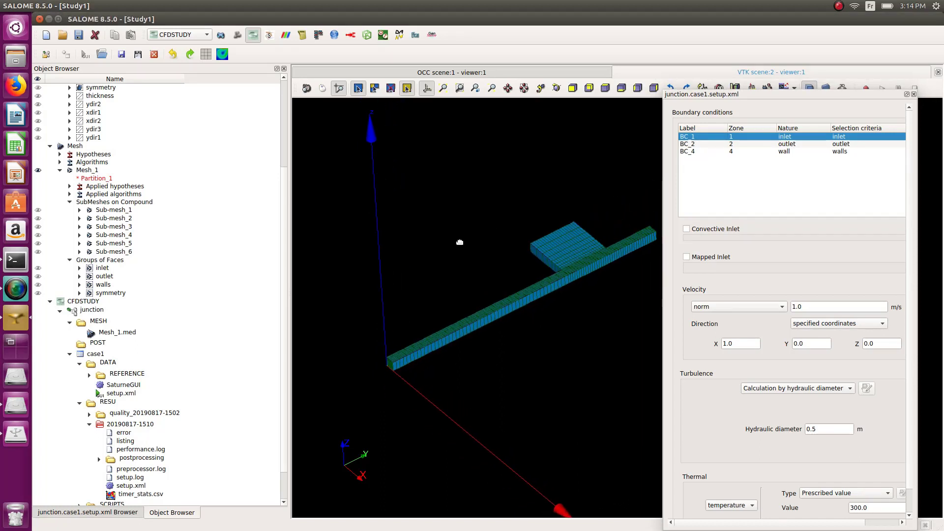
scroll(502, 267, up, 2)
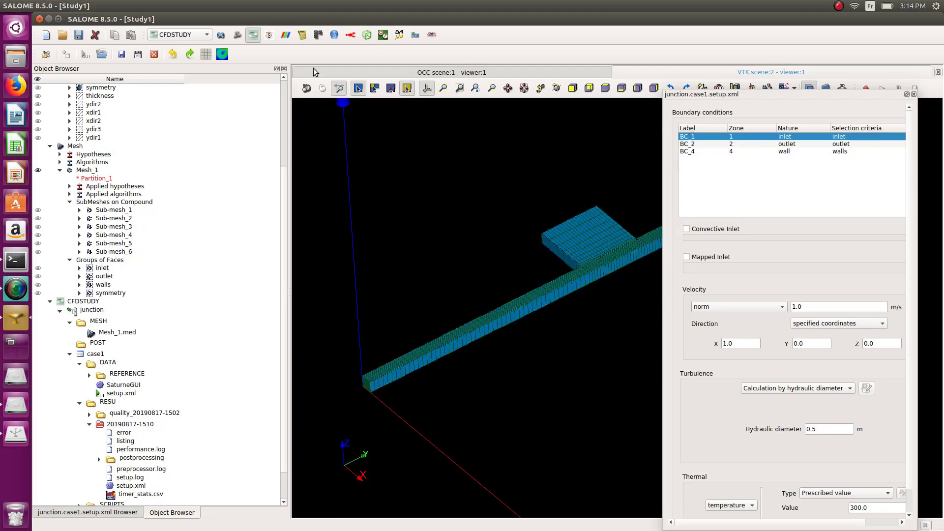
Switch to the Mesh module and display the inlet and outlet face groups of Mesh_1 to inspect their faces.
click(237, 42)
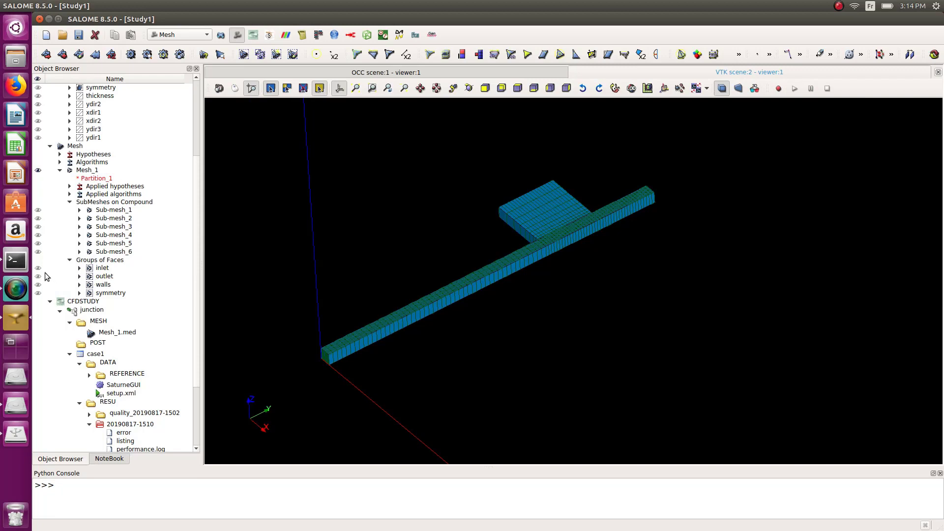
ctrl+right_drag(365, 192, 659, 265)
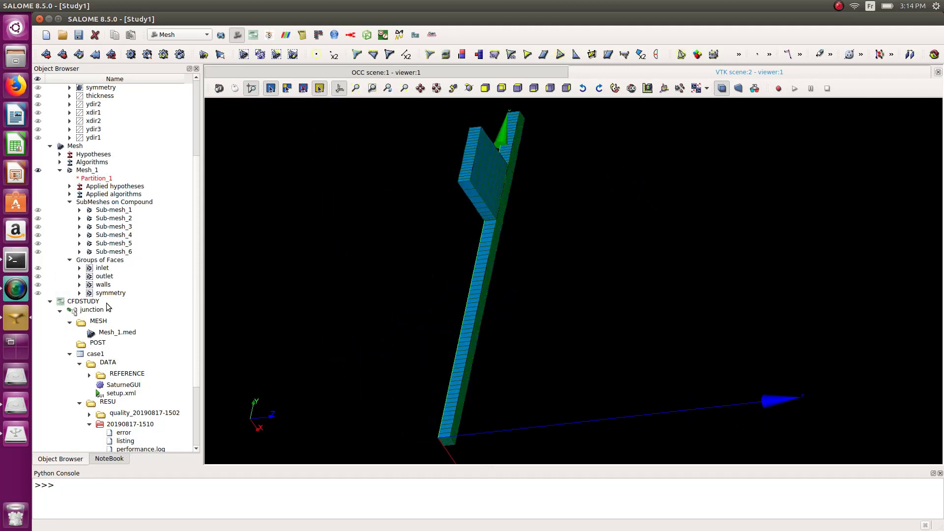
click(38, 269)
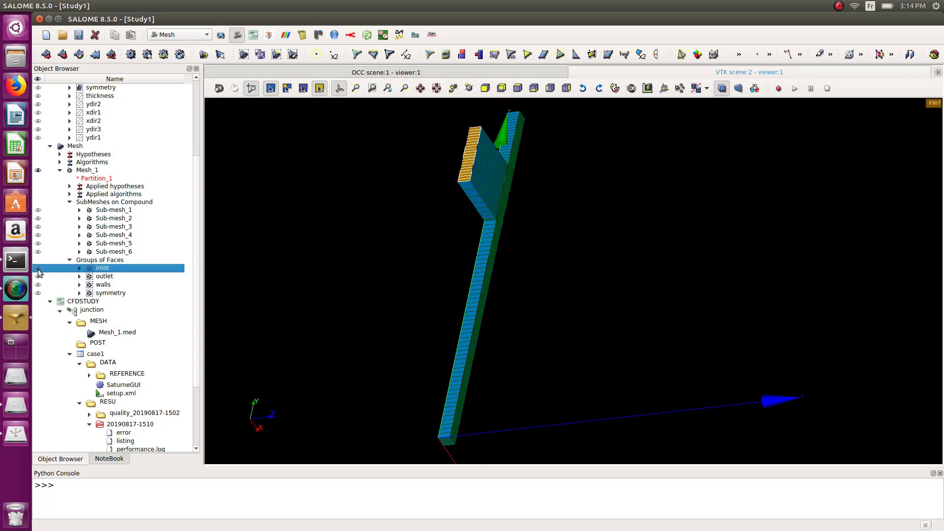
ctrl+right_drag(274, 264, 206, 297)
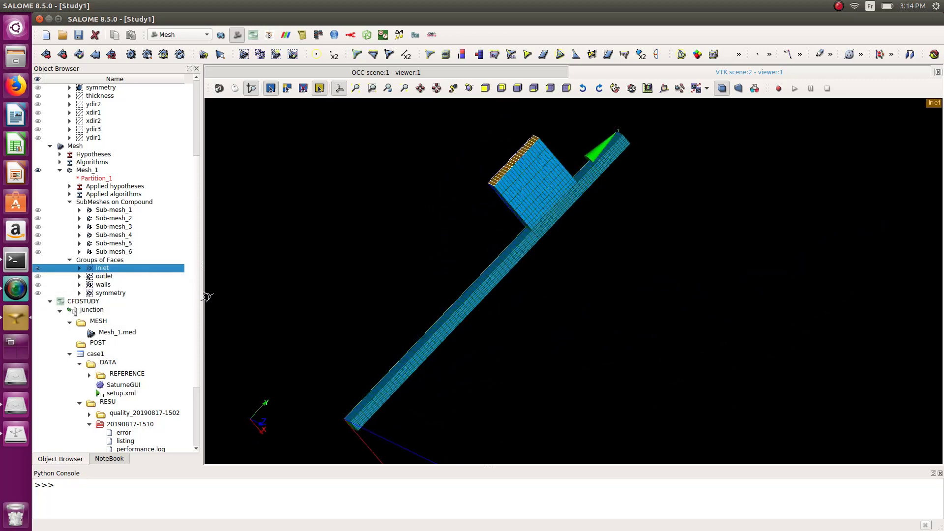
click(39, 277)
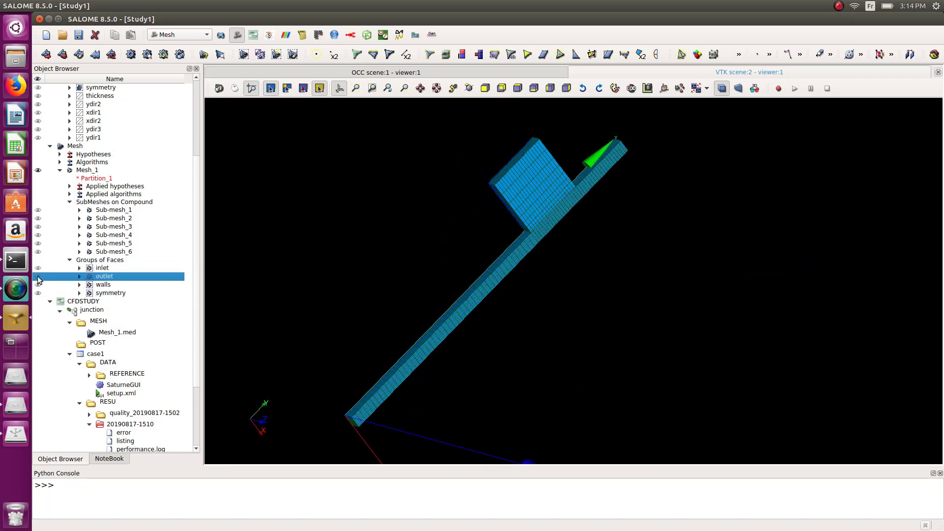
ctrl+right_drag(382, 299, 384, 268)
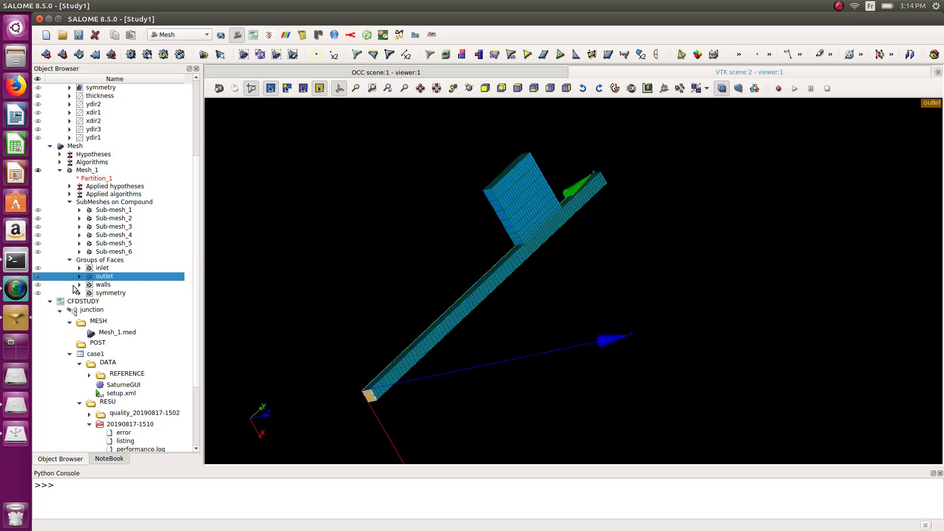
Display the symmetry and walls face groups of Mesh_1 in turn and inspect them from all sides for missing faces.
click(40, 293)
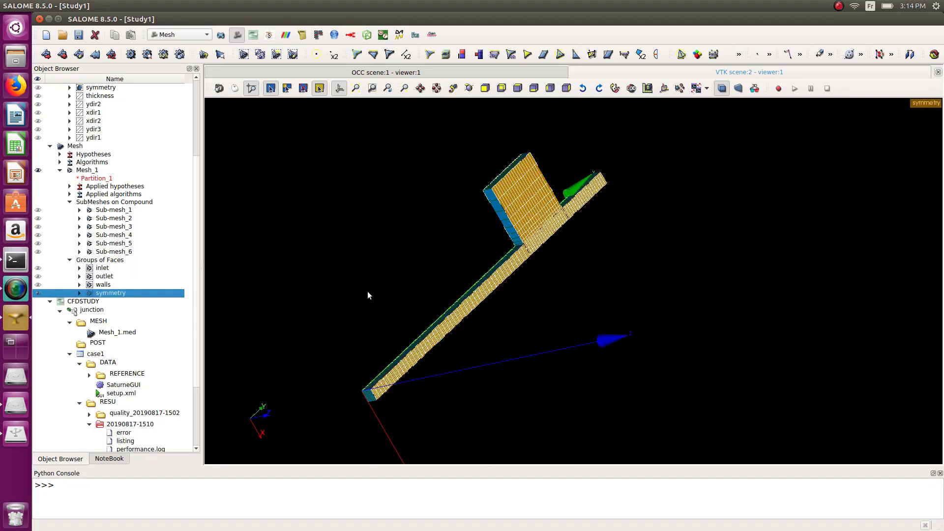
ctrl+right_drag(367, 293, 253, 264)
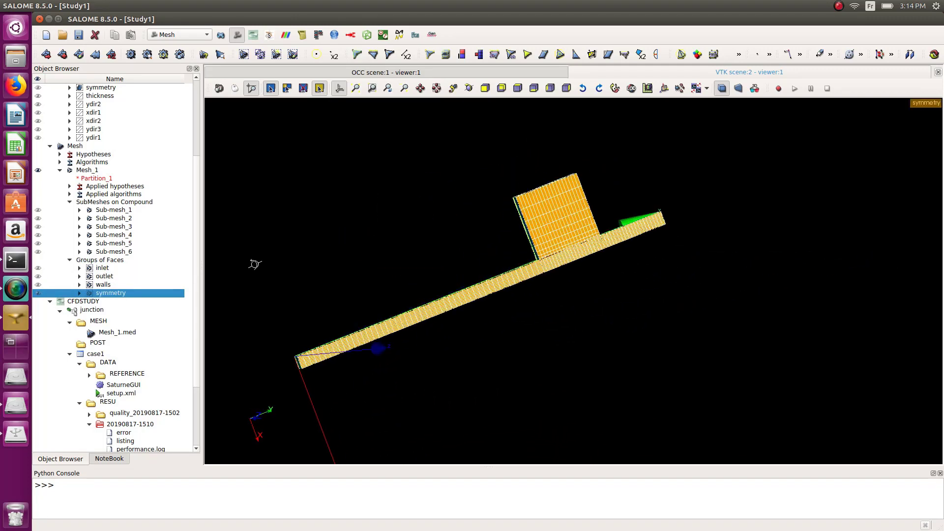
click(40, 285)
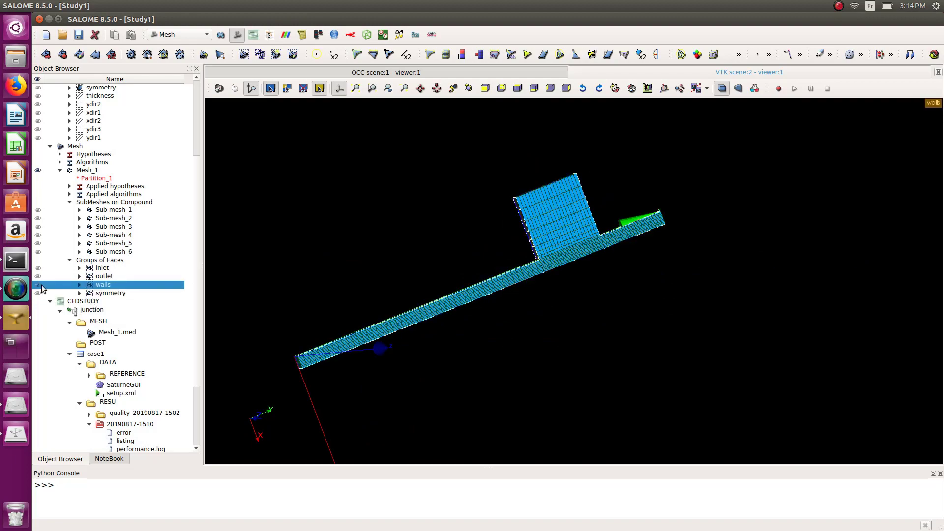
ctrl+right_drag(475, 255, 654, 263)
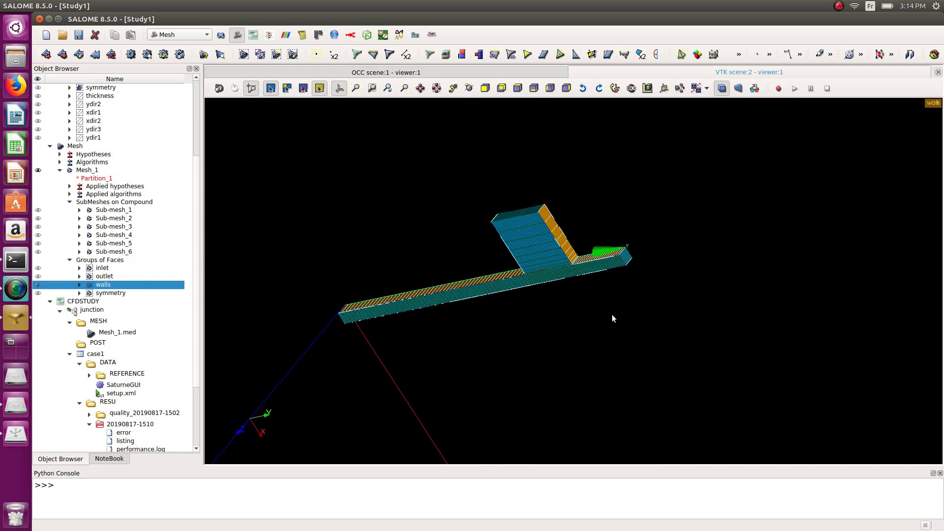
ctrl+right_drag(613, 319, 678, 173)
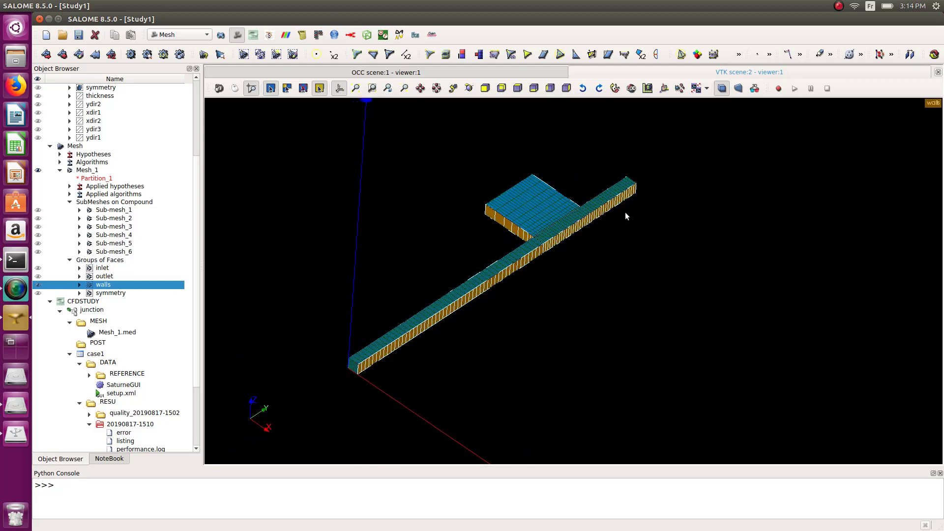
ctrl+right_drag(626, 211, 359, 327)
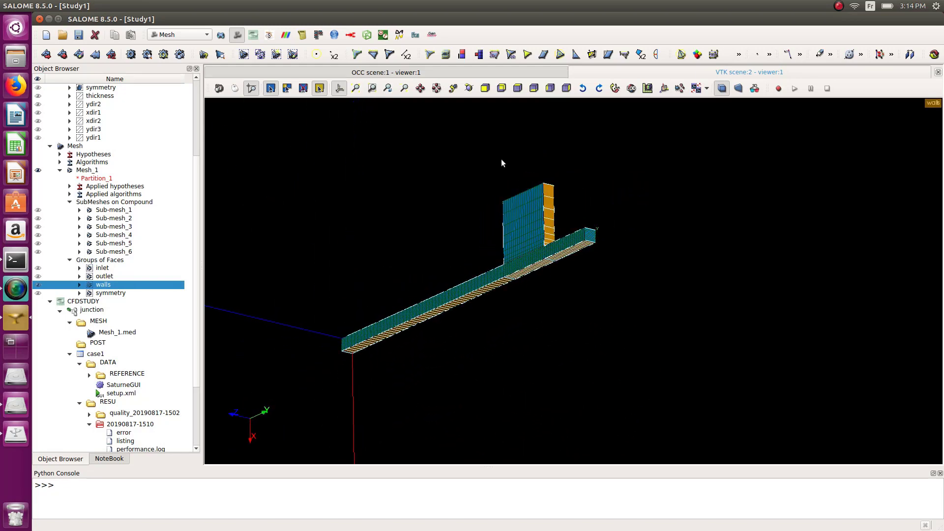
In the Geometry module, edit the walls group of Partition_1 to add the long channel's end face farthest from the origin.
scroll(97, 222, up, 3)
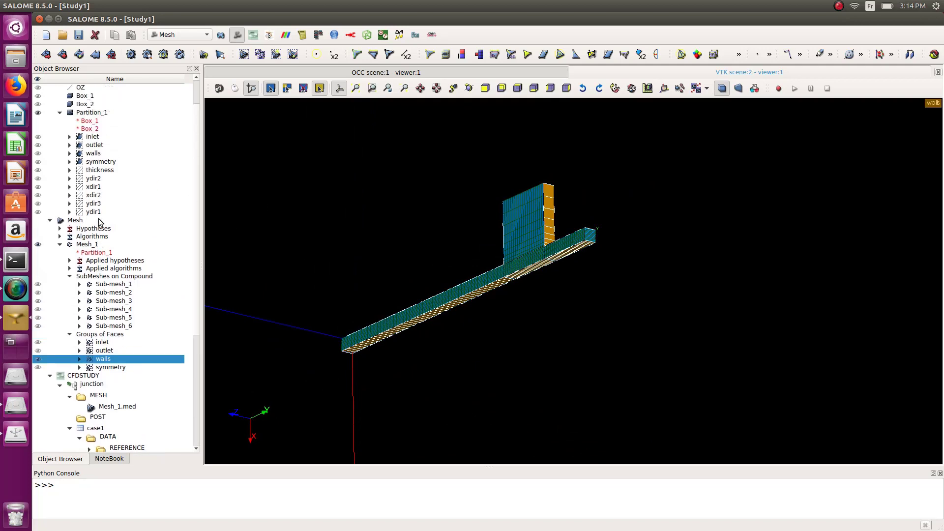
click(222, 35)
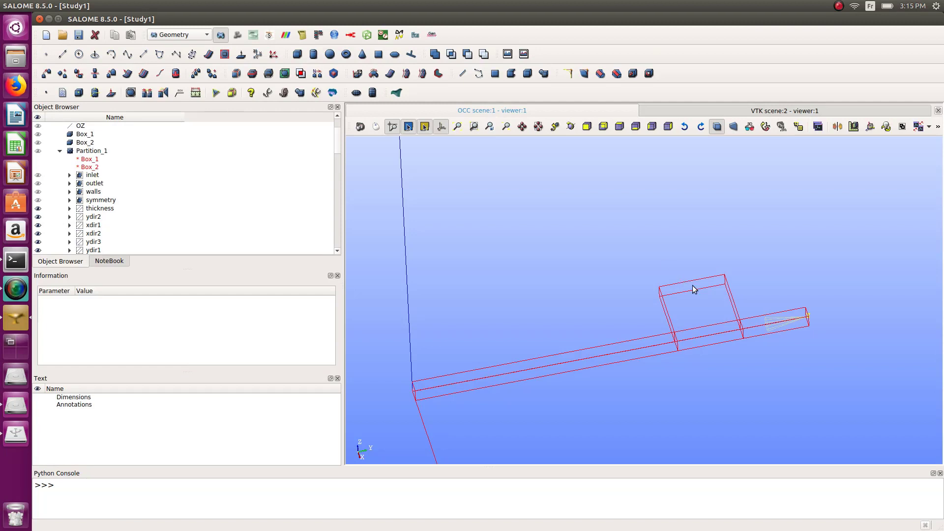
scroll(157, 189, up, 2)
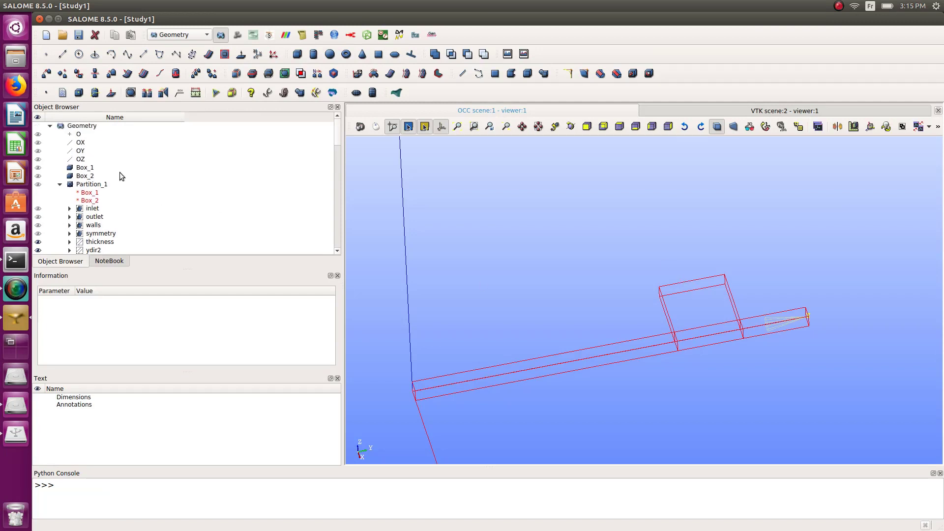
scroll(122, 175, down, 2)
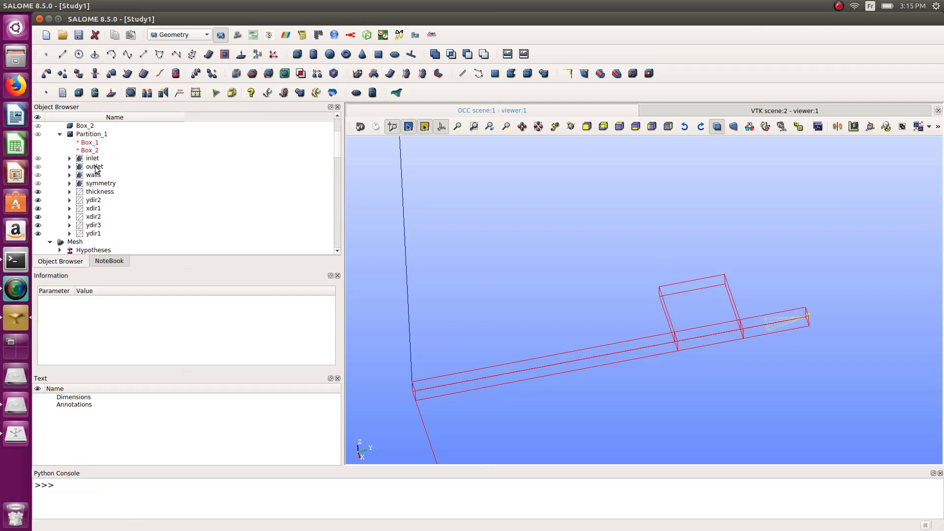
click(94, 176)
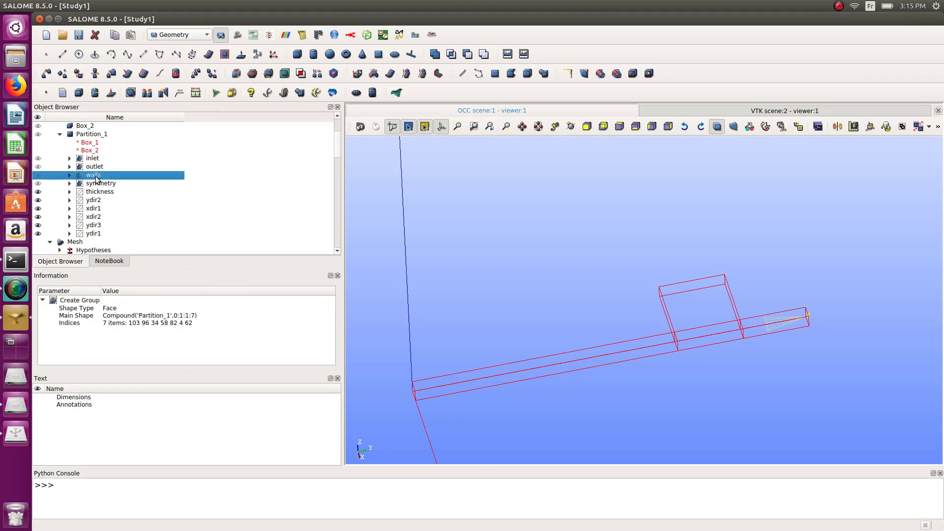
right_click(98, 176)
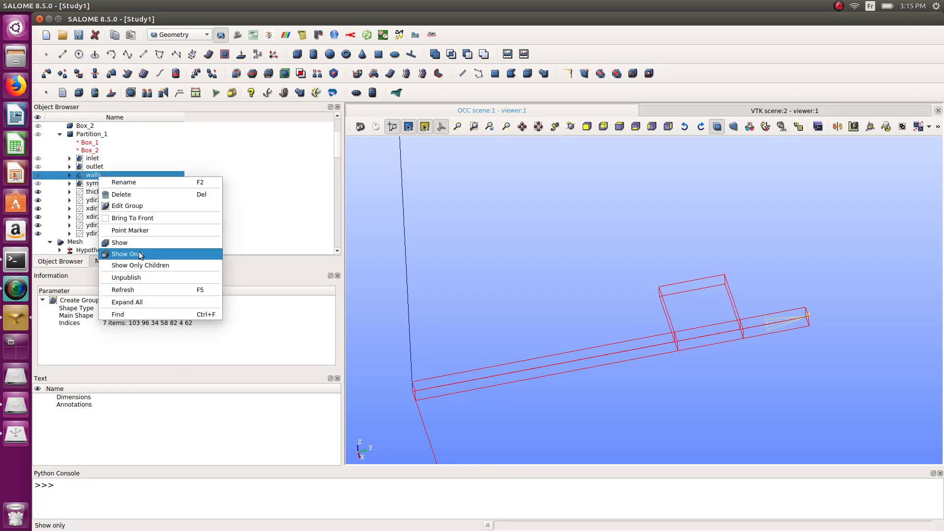
click(124, 206)
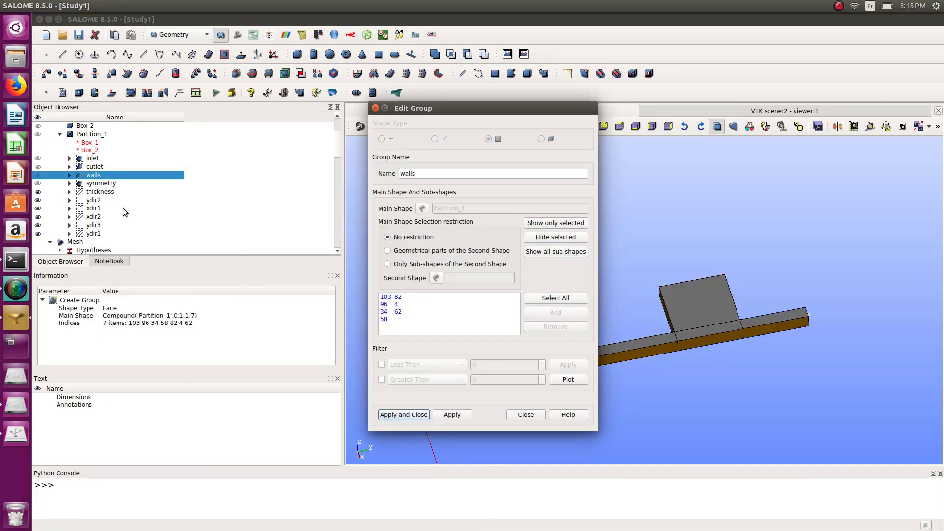
drag(494, 111, 473, 110)
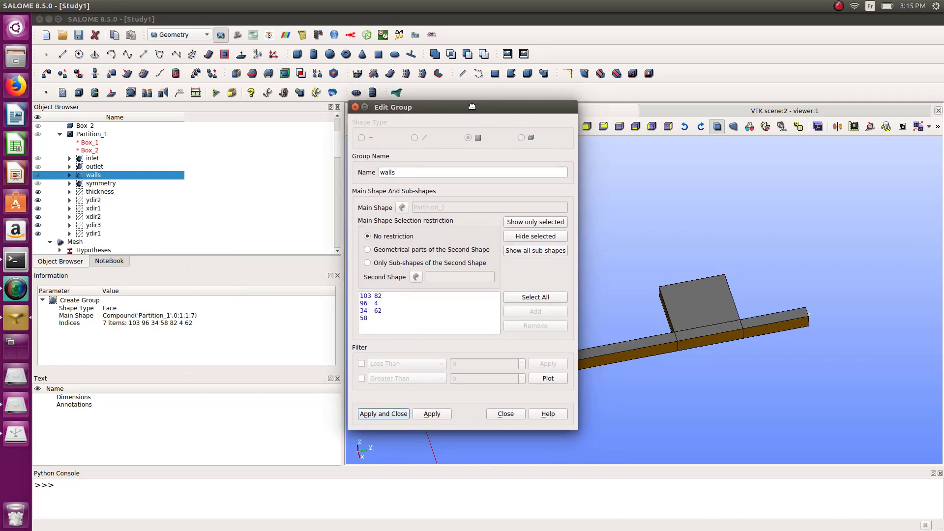
ctrl+right_drag(880, 287, 786, 337)
click(787, 343)
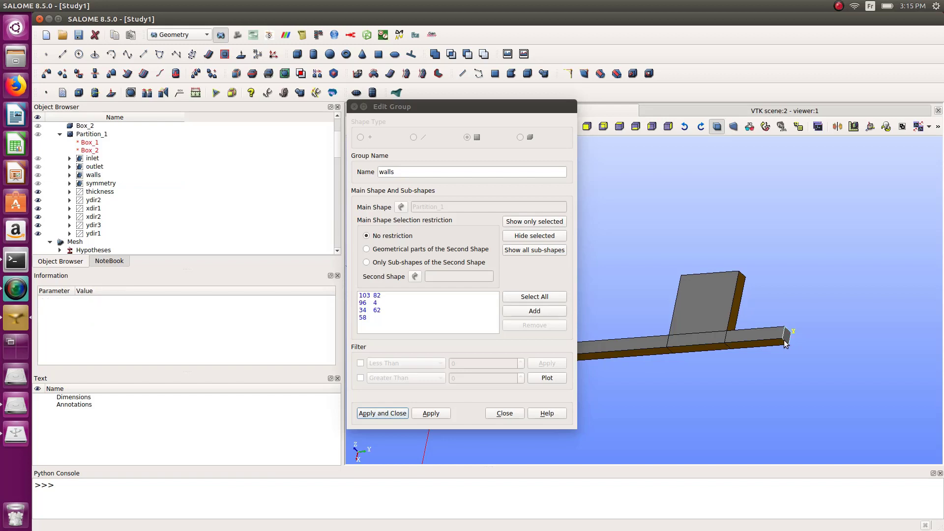
click(547, 311)
click(387, 412)
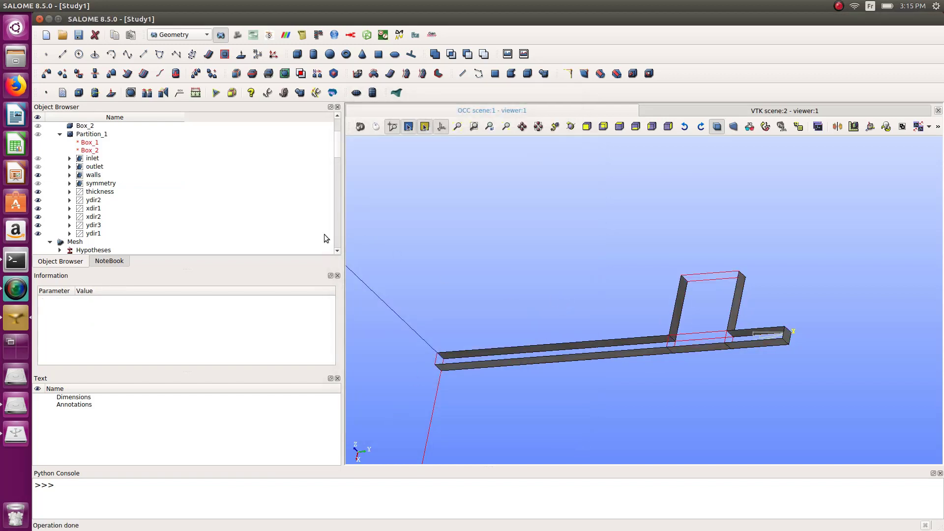
Return to the Mesh module and display the walls face group of Mesh_1 to check whether it includes the channel's end face.
click(237, 35)
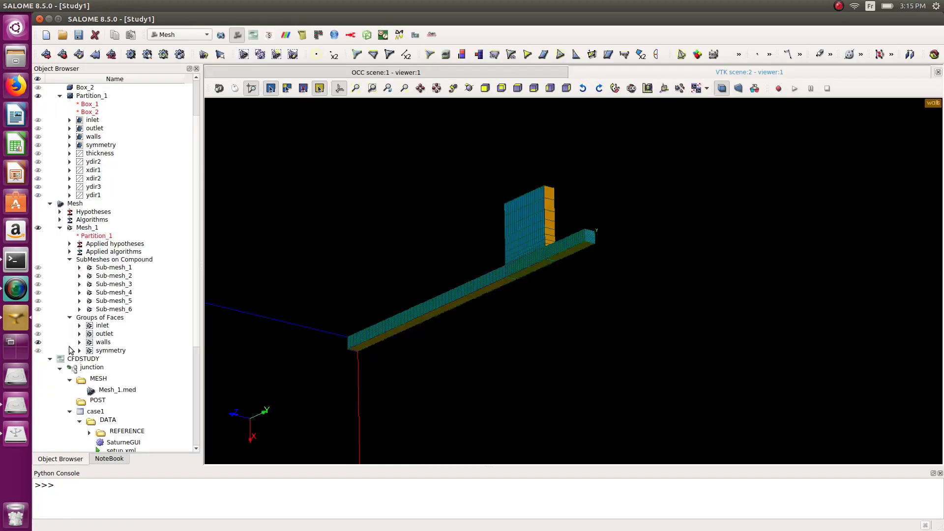
click(38, 343)
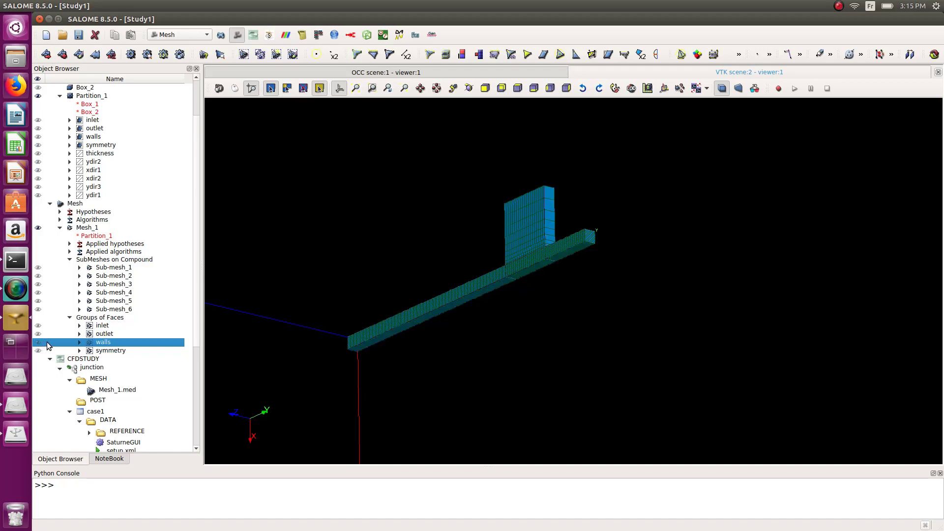
ctrl+right_drag(331, 259, 227, 327)
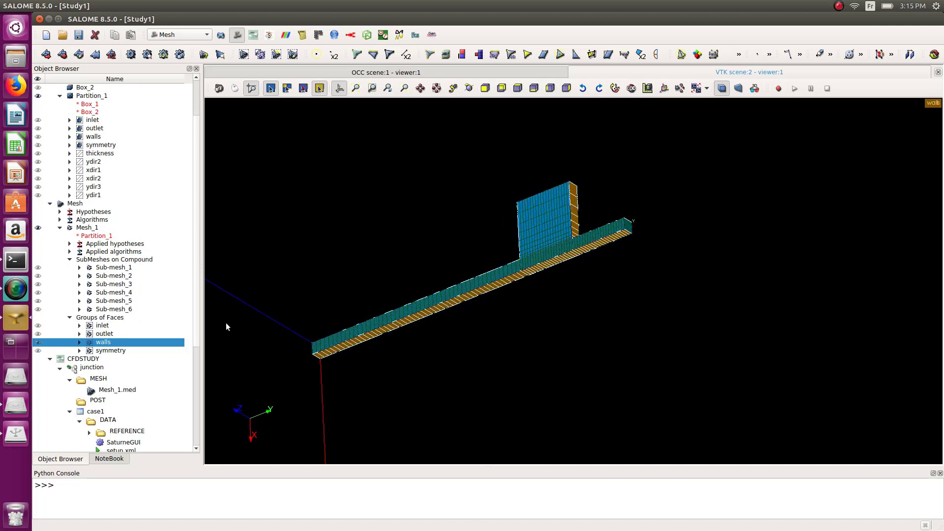
click(111, 351)
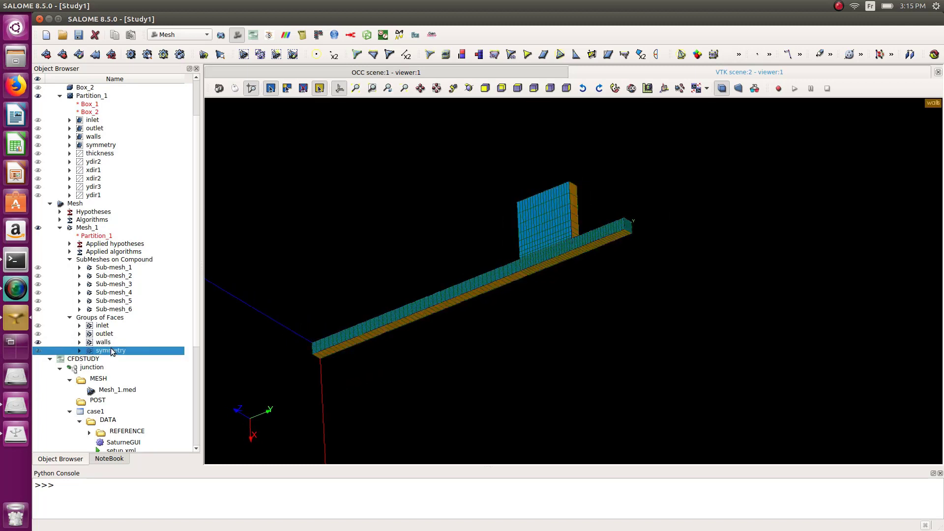
Delete the outdated walls face group from Mesh_1.
right_click(108, 343)
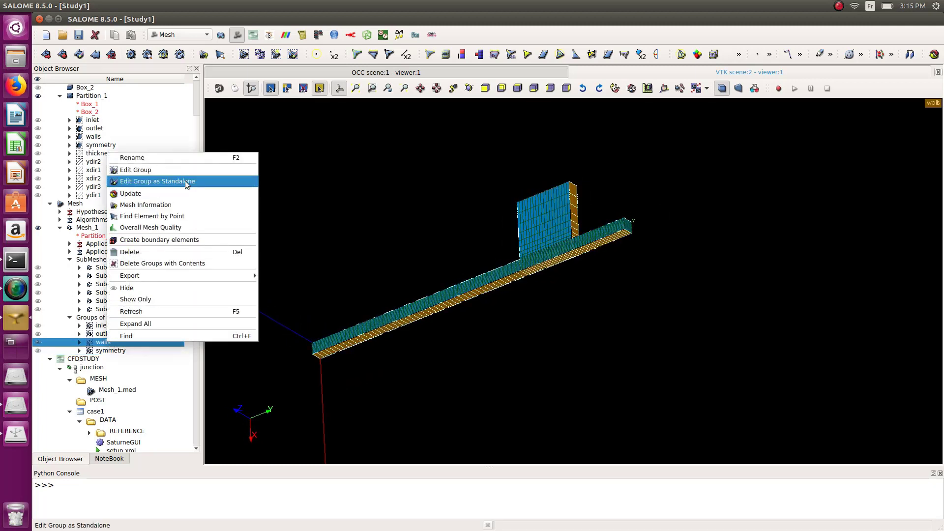
click(167, 252)
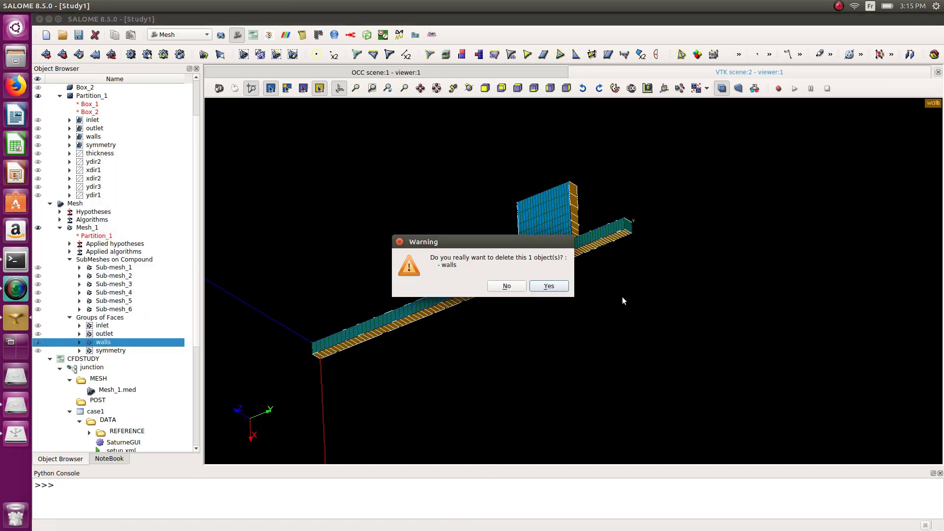
click(549, 287)
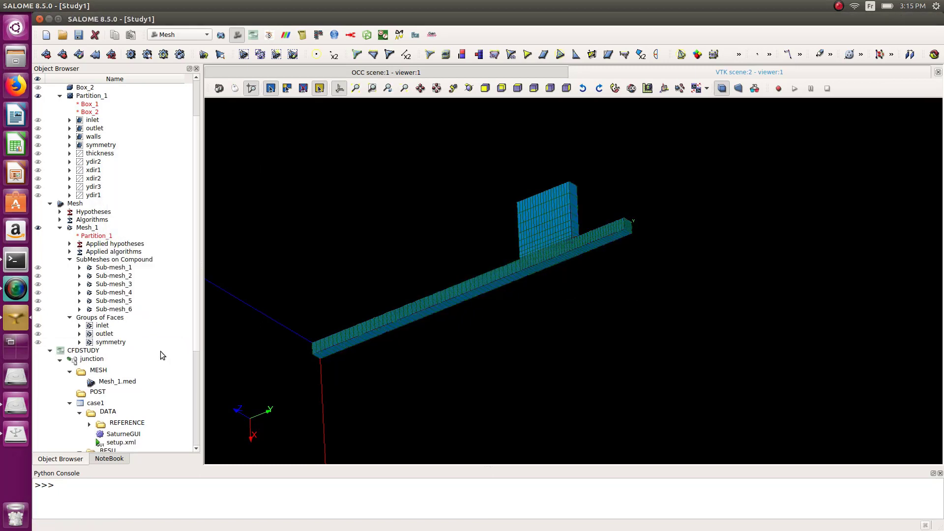
Create a new face group on Mesh_1 from the corrected walls geometry group.
click(104, 5)
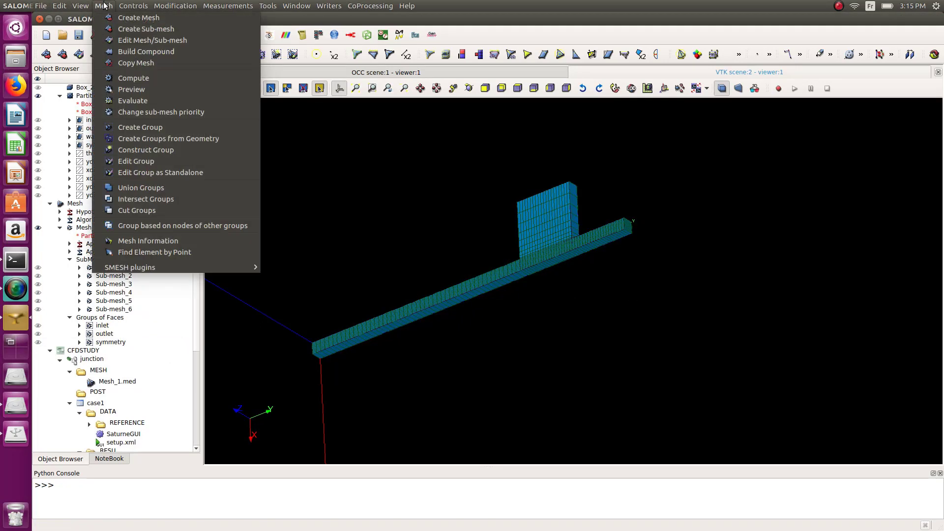
click(140, 139)
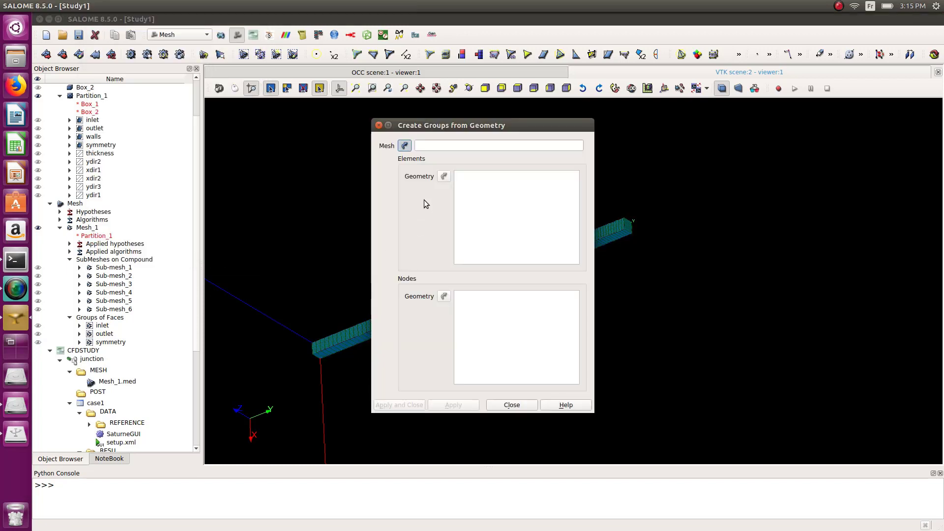
click(84, 228)
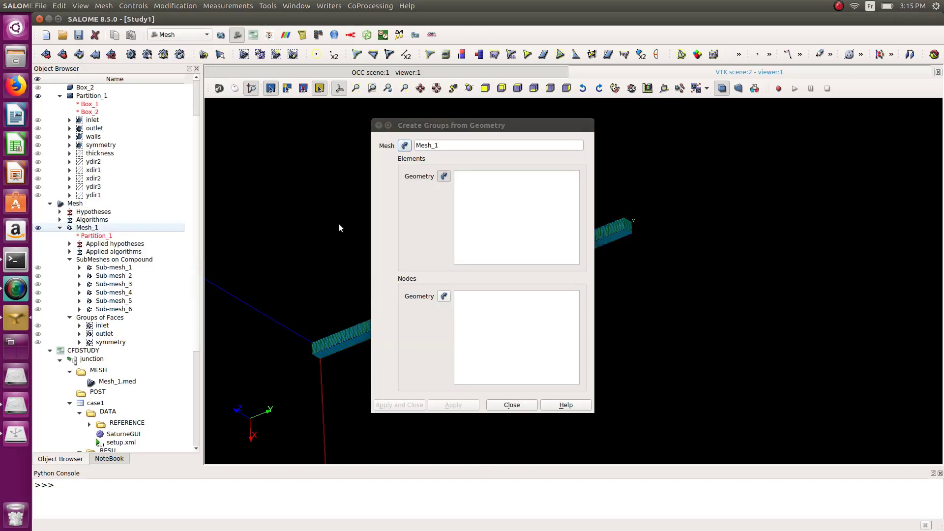
click(97, 137)
click(399, 405)
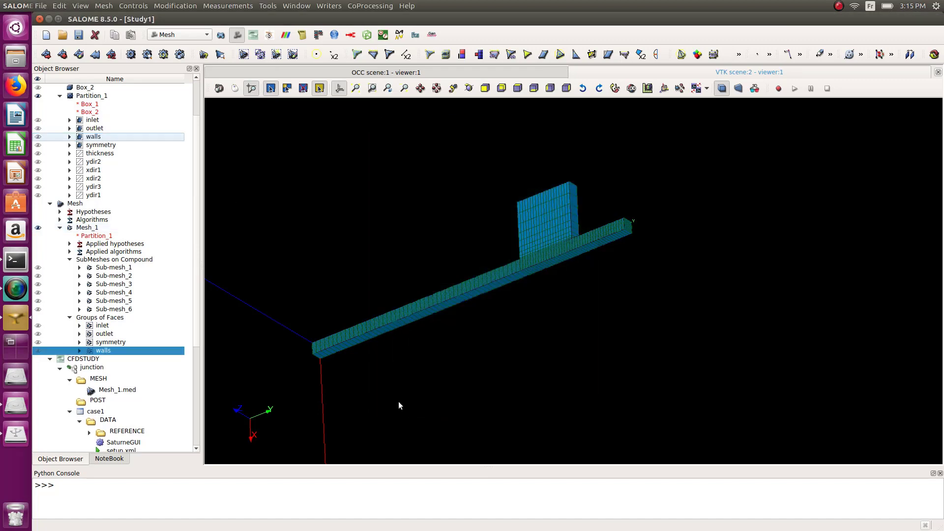
Display the recreated walls face group, inspect its end face, and hide the group again.
click(38, 351)
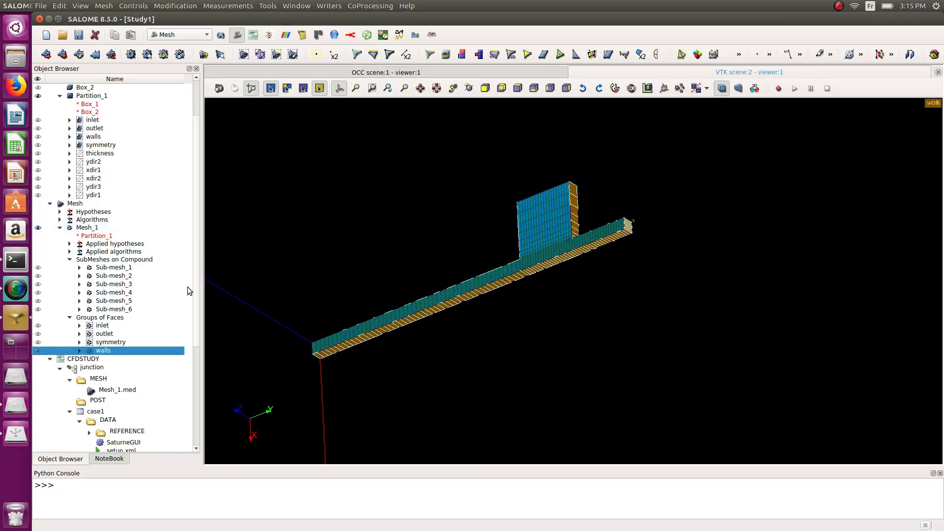
ctrl+right_drag(355, 251, 432, 208)
click(38, 350)
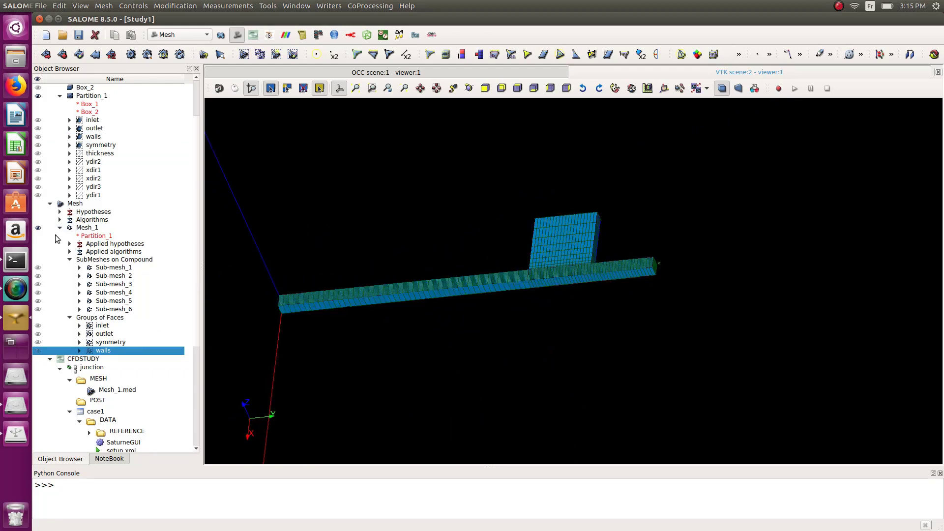
Export Mesh_1 in MED format to the junction MESH folder, overwriting the existing Mesh_1.med.
click(83, 229)
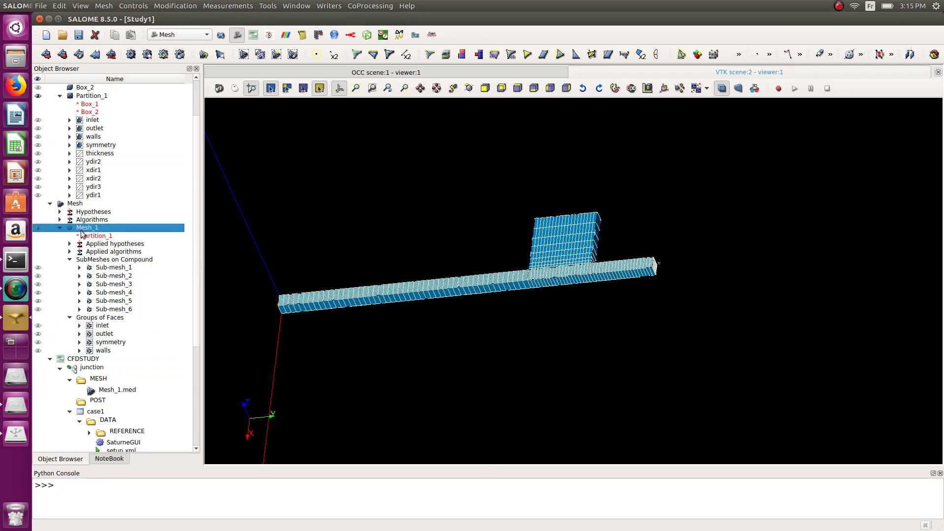
right_click(84, 228)
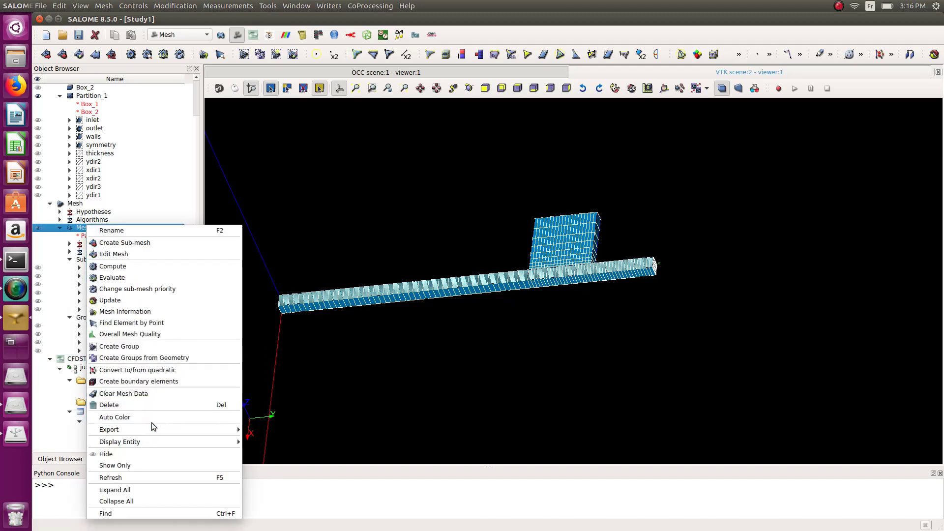
mouse_move(148, 430)
click(257, 433)
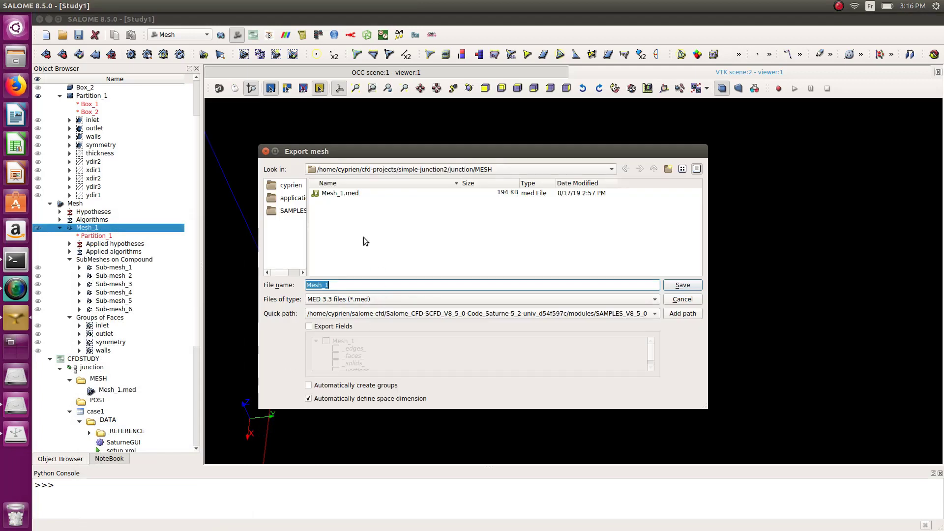
click(338, 194)
click(682, 285)
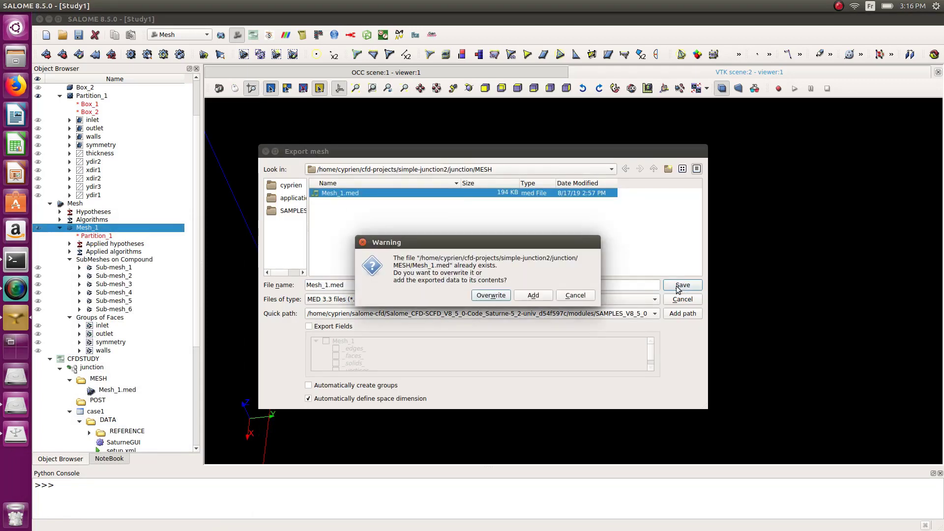
click(502, 297)
ctrl+right_drag(506, 297, 577, 299)
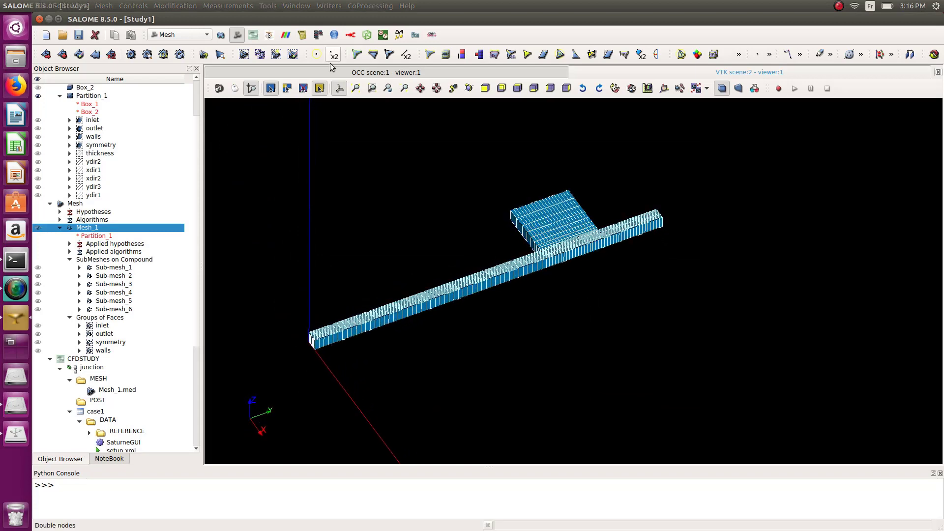
Switch to the CFDSTUDY module, run the case1 calculation again with one process, and close the run log when it finishes.
click(255, 37)
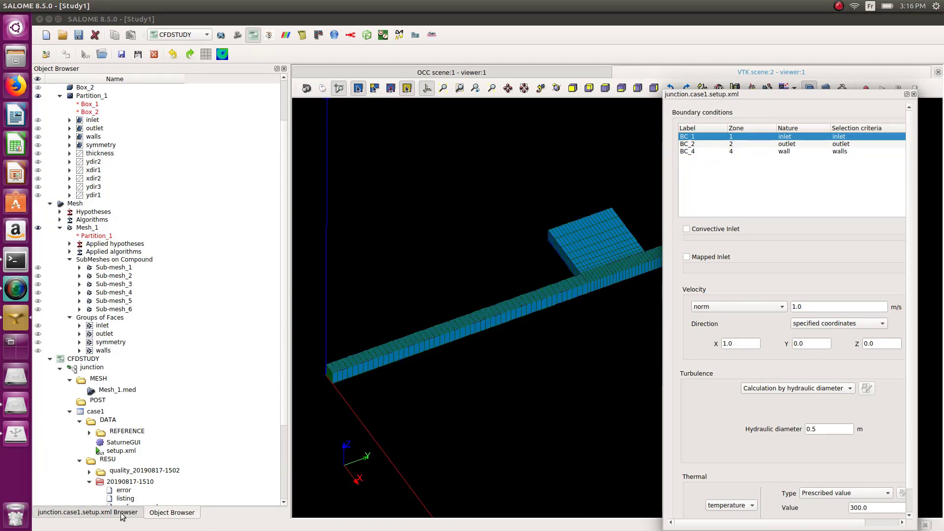
click(101, 513)
click(88, 427)
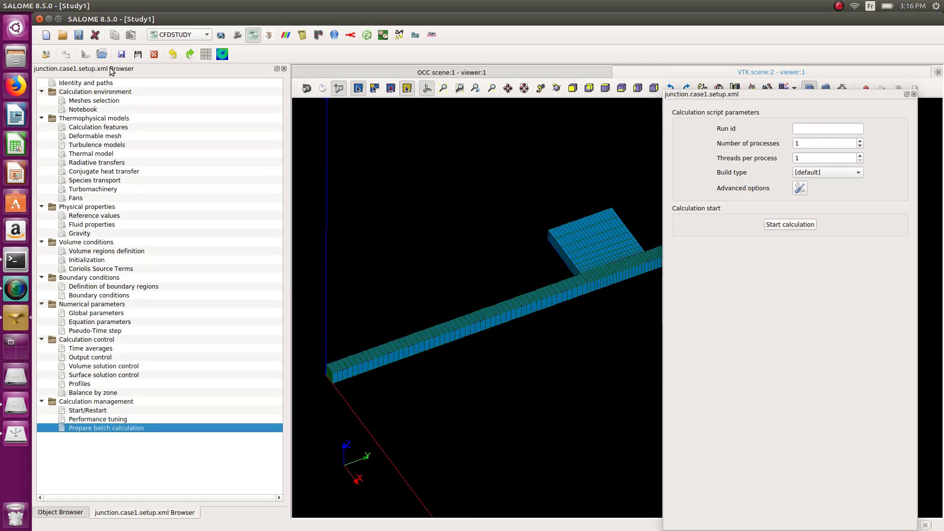
click(790, 225)
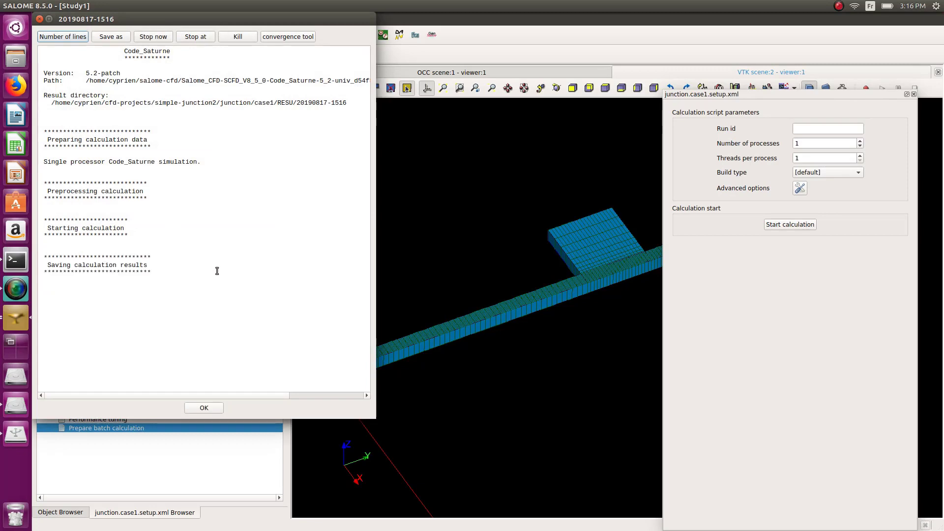
click(205, 408)
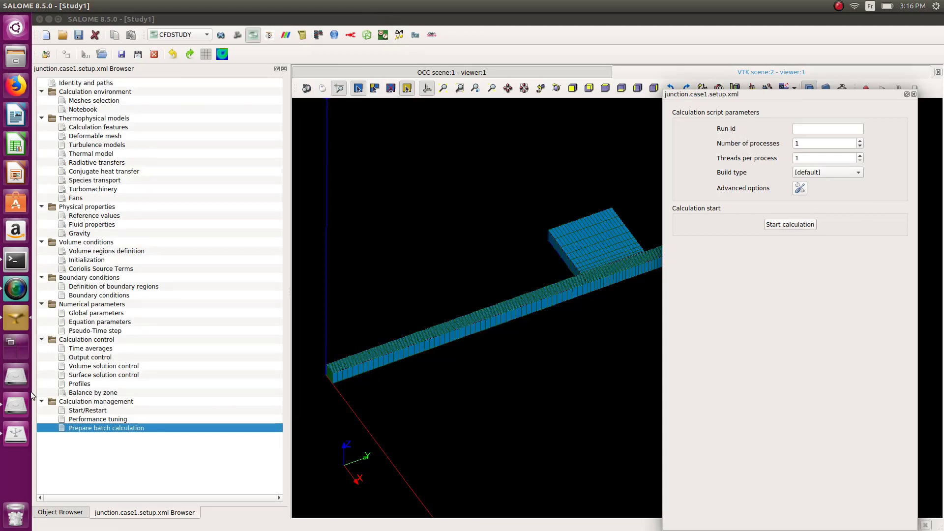
Expand the newest run folder under case1's RESU in the study tree to view its result files.
click(71, 512)
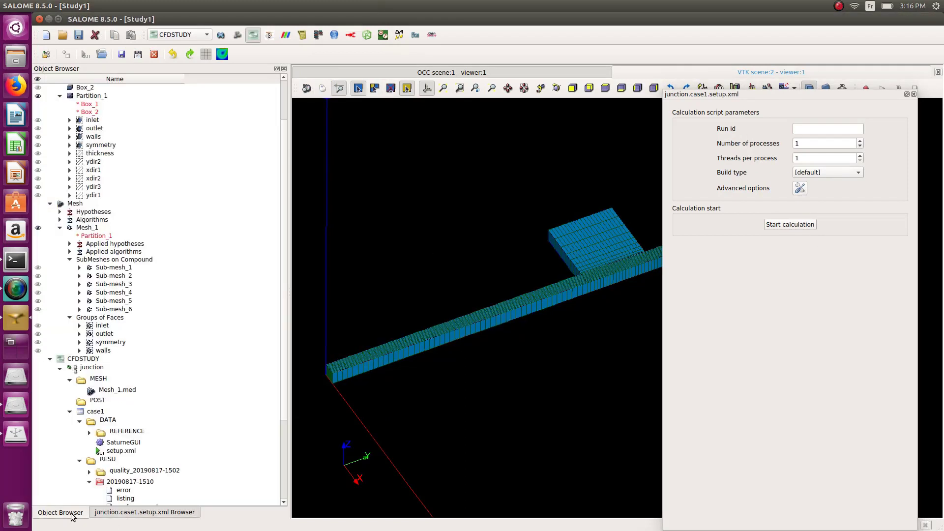
scroll(113, 450, down, 1)
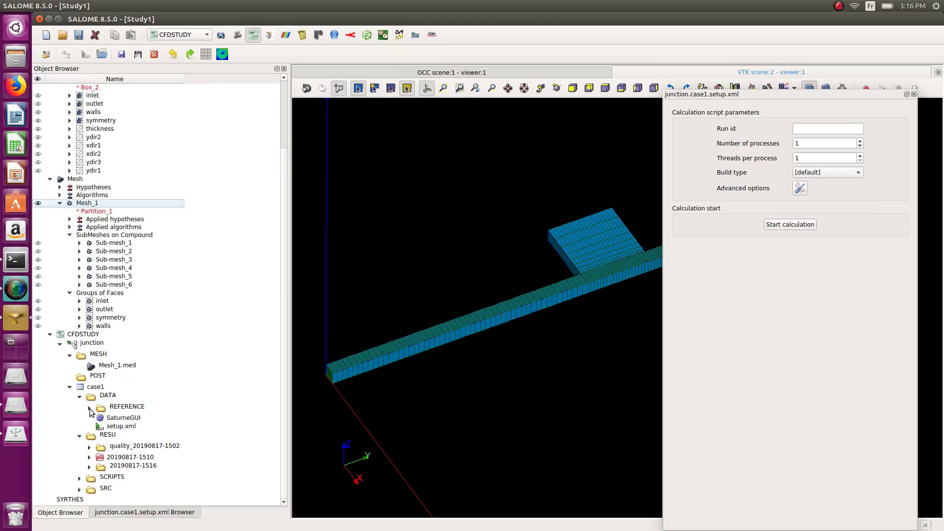
click(89, 467)
scroll(101, 471, down, 3)
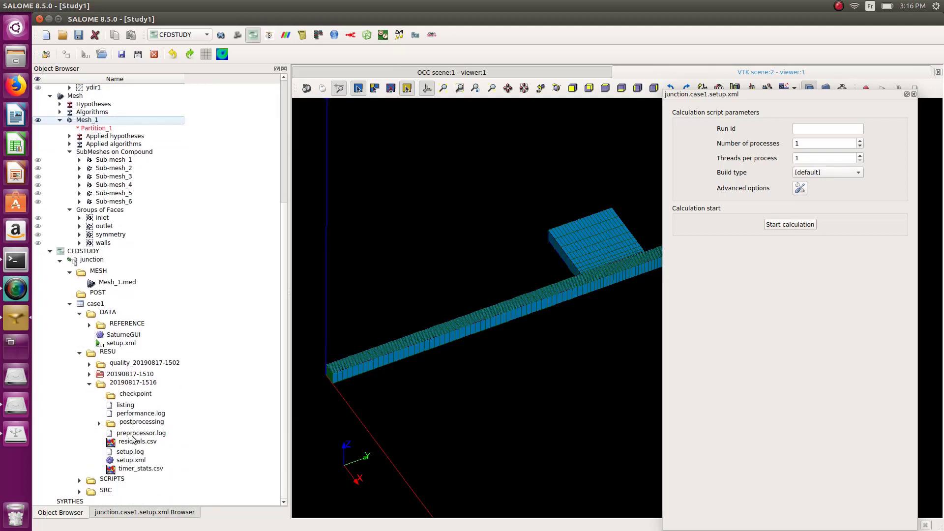
Expand the newest run's postprocessing folder to see its result file, and switch to the ParaViS module.
click(99, 423)
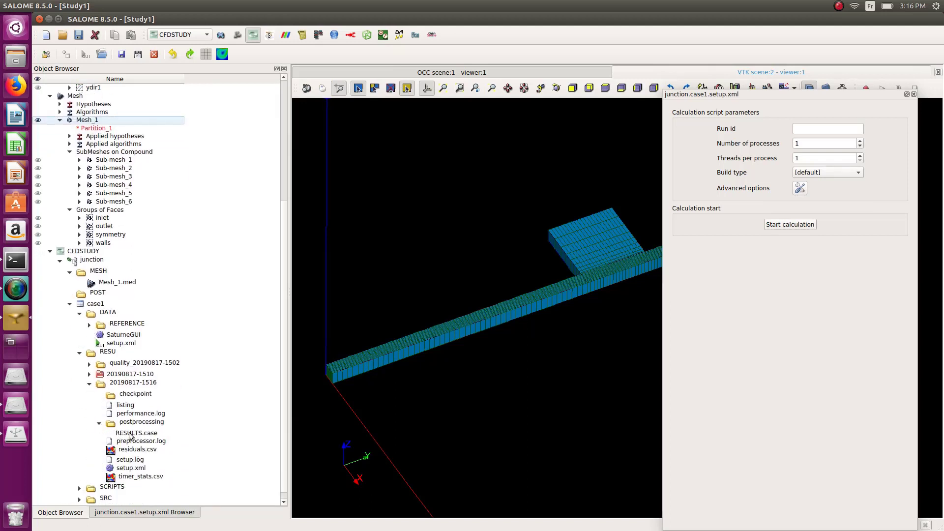
scroll(152, 442, up, 6)
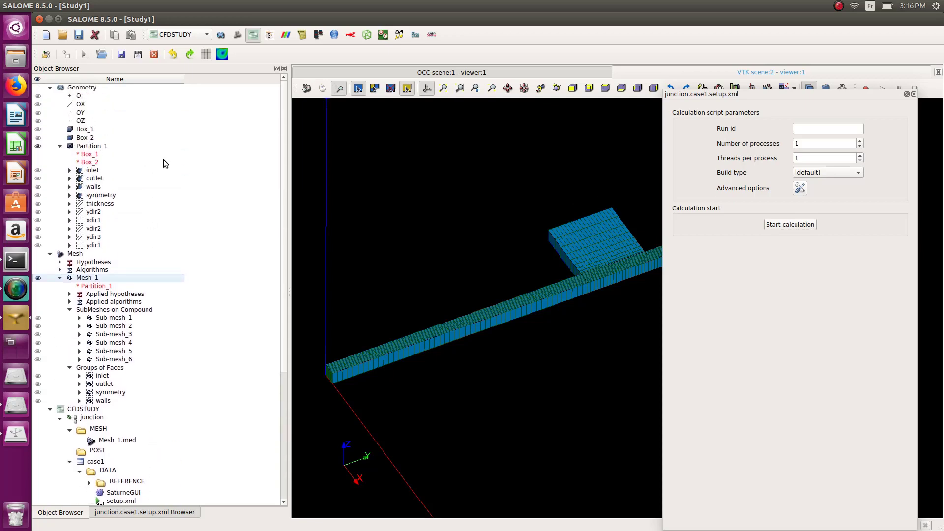
click(285, 35)
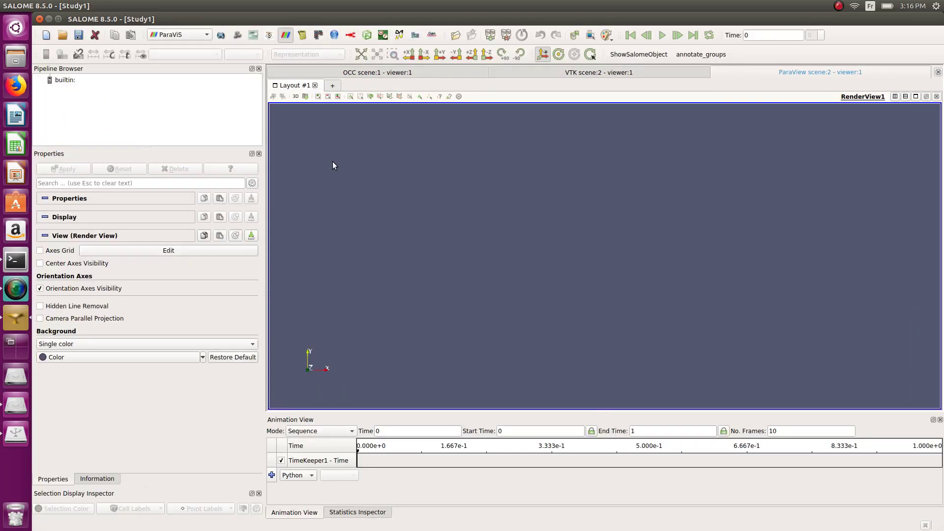
click(72, 80)
right_click(73, 80)
click(82, 85)
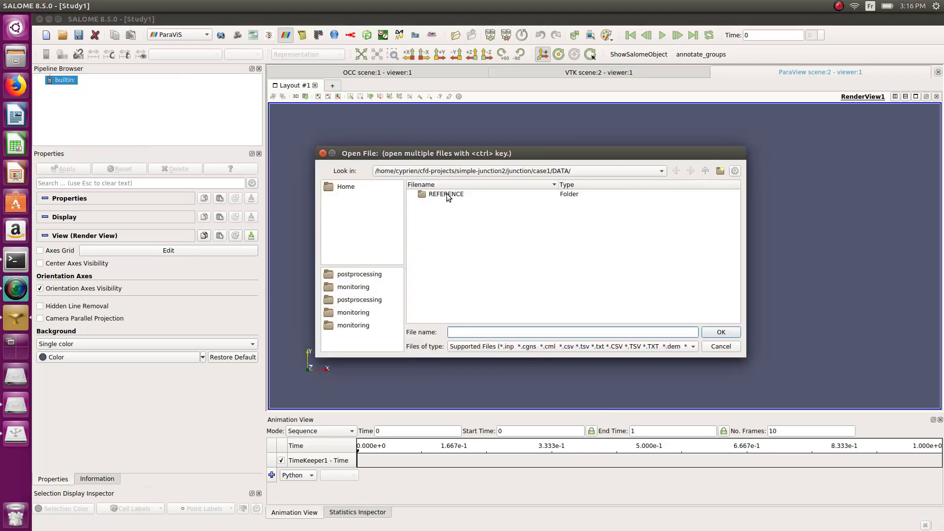
click(705, 170)
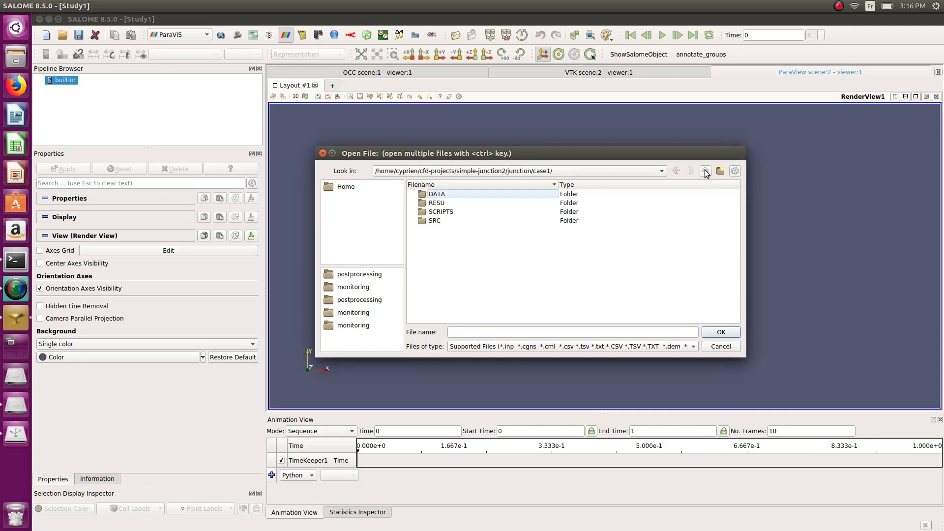
click(437, 203)
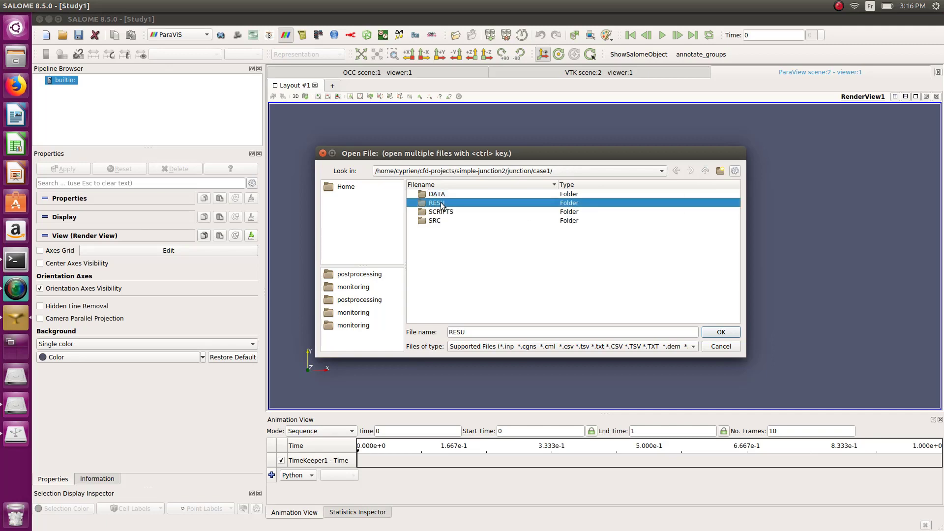
double_click(441, 203)
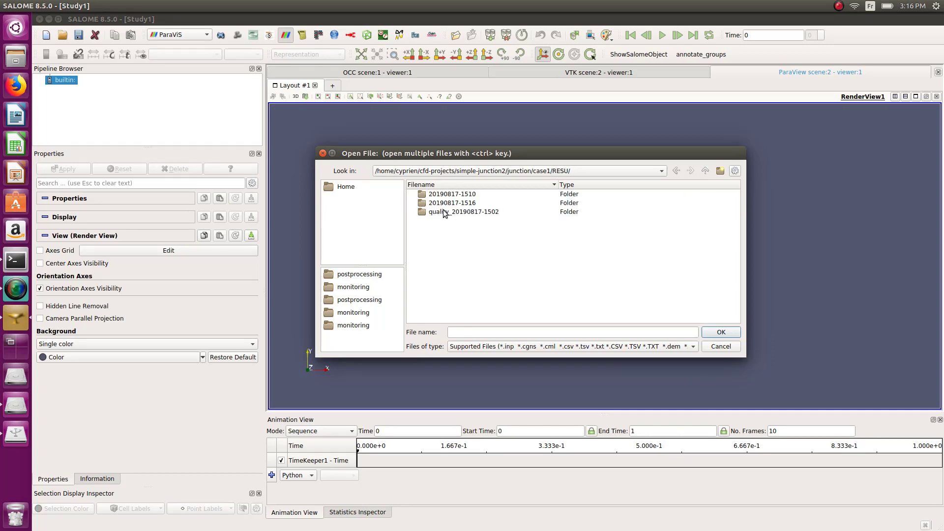
double_click(446, 203)
double_click(446, 203)
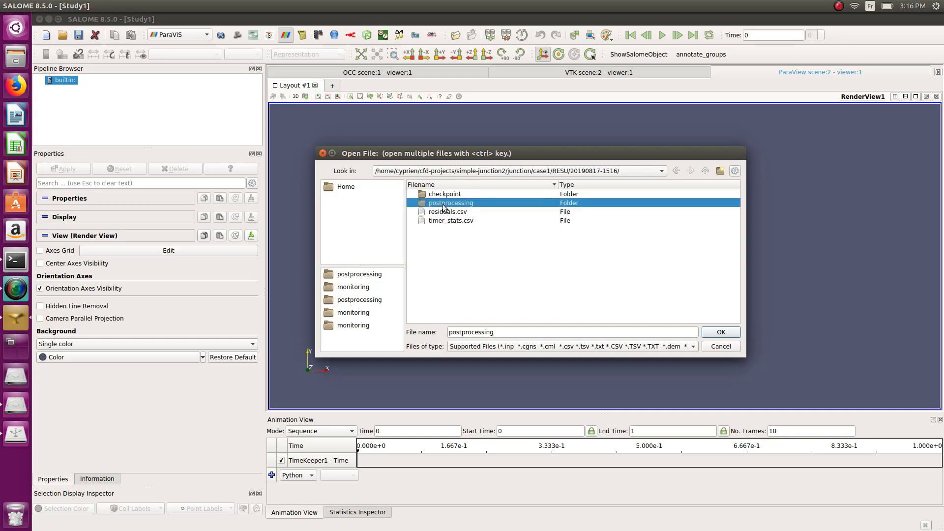
click(447, 196)
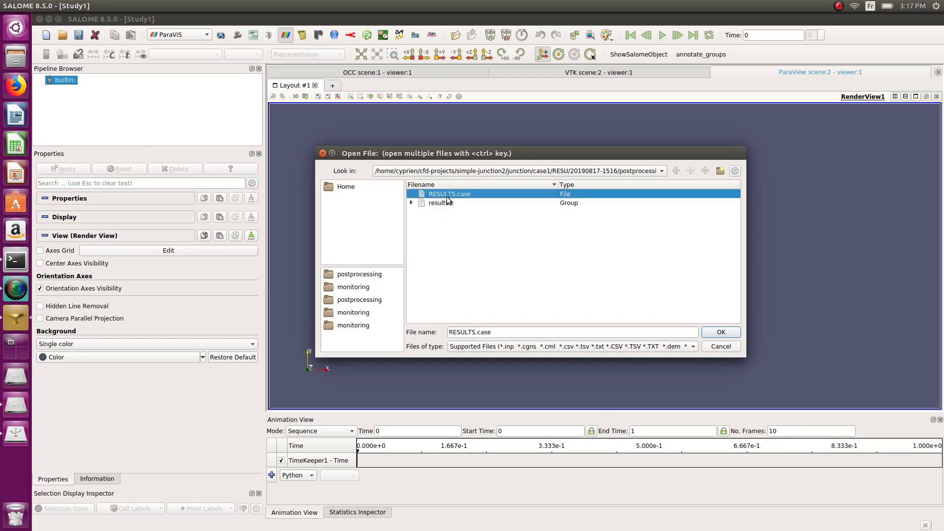
click(716, 334)
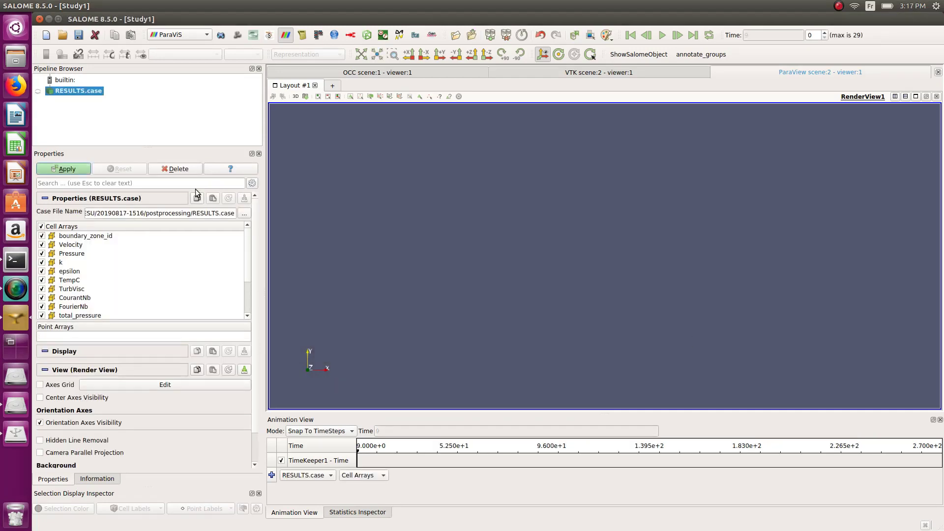
click(64, 169)
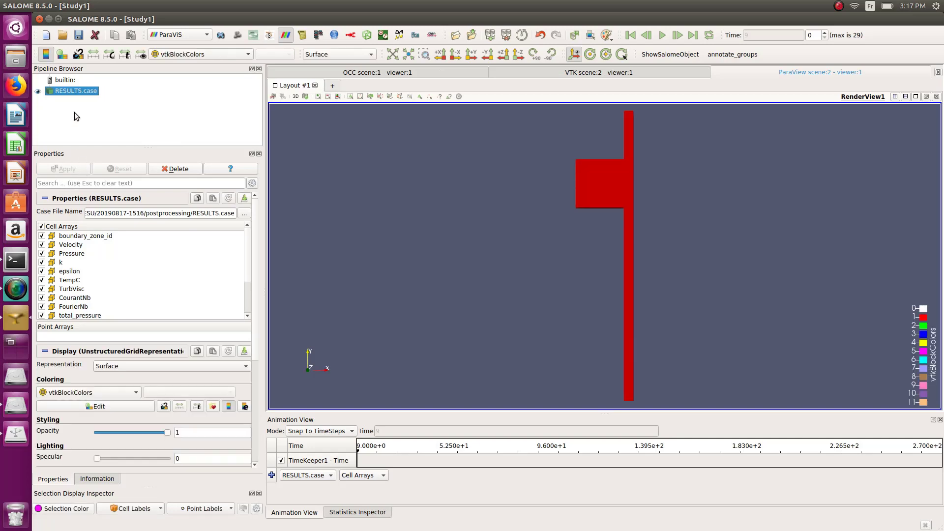
Apply an Extract Block filter to RESULTS.case that keeps only the Fluid domain block.
mouse_move(228, 4)
click(169, 6)
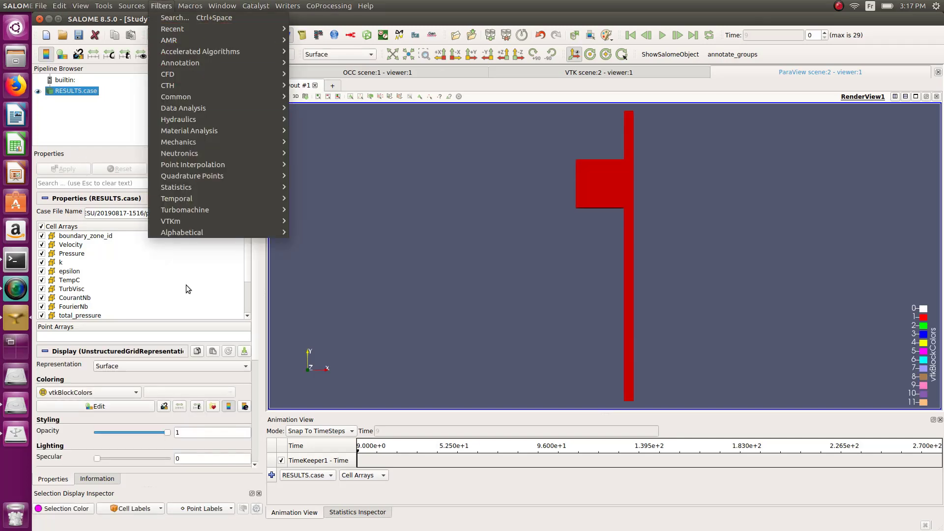
mouse_move(218, 235)
scroll(333, 272, down, 8)
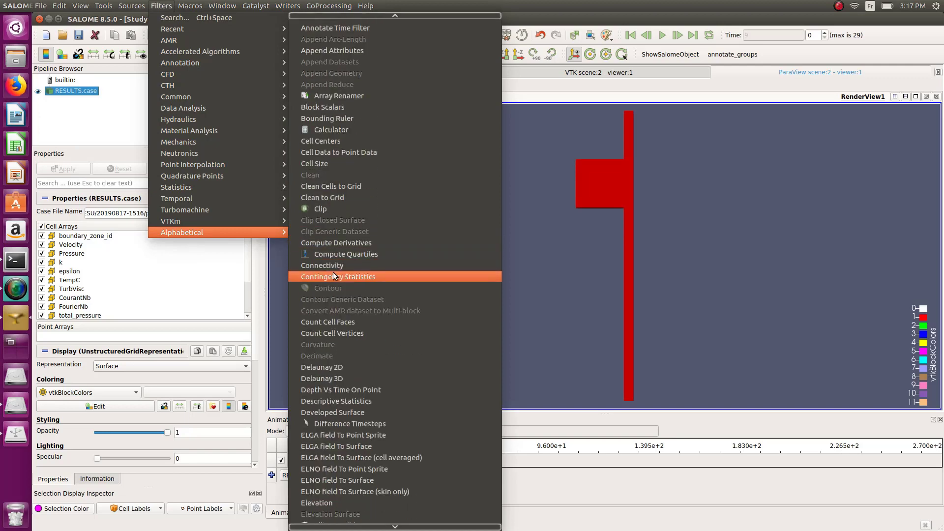
scroll(409, 429, down, 3)
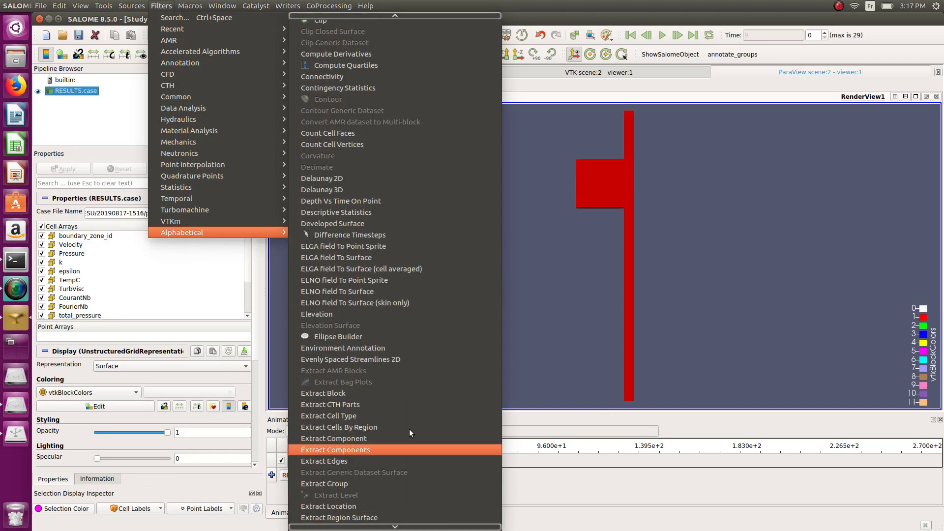
click(379, 396)
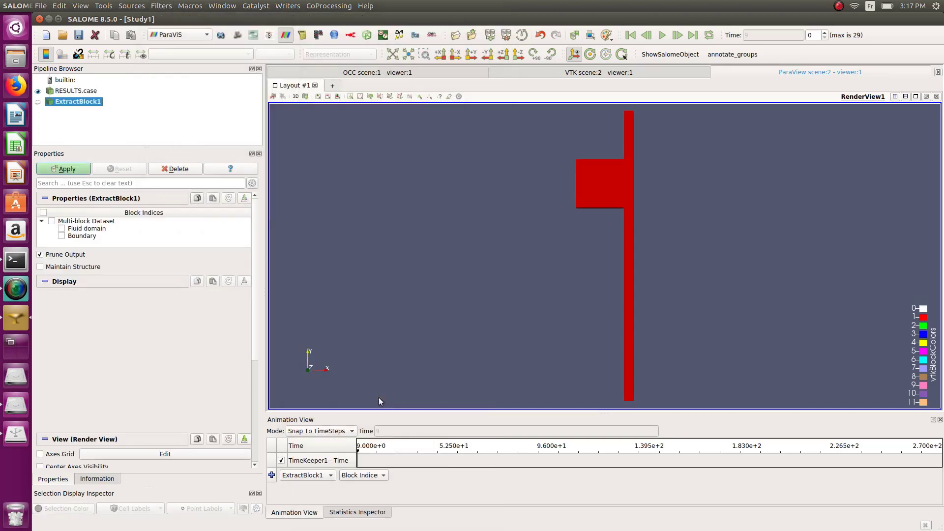
click(61, 168)
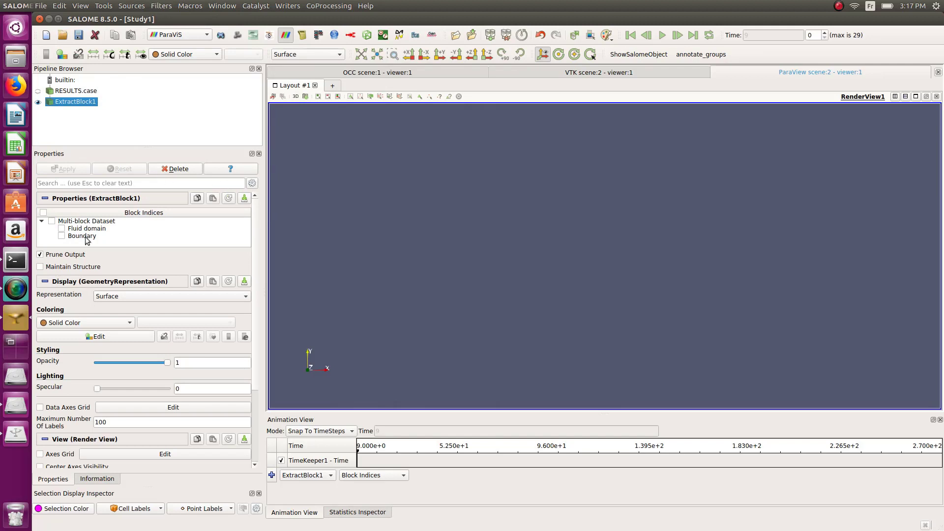
click(62, 229)
click(69, 169)
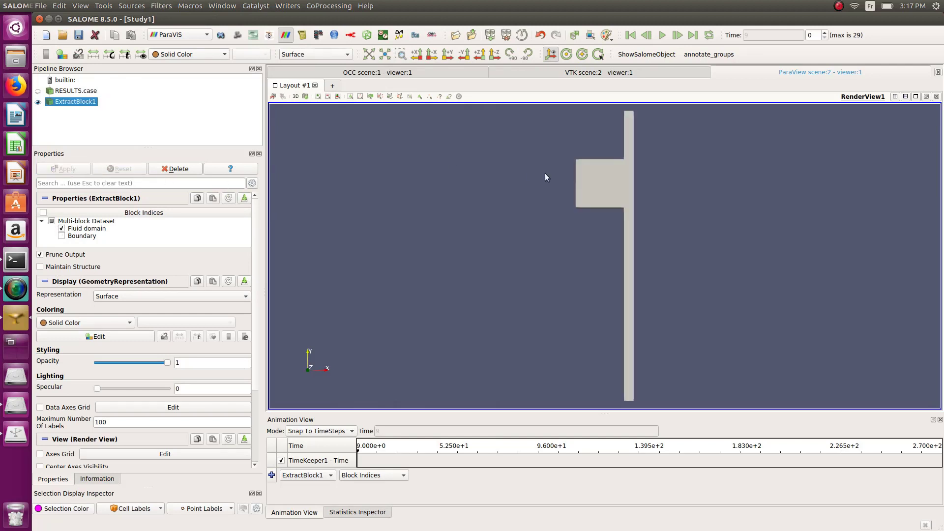
Color the extracted fluid domain by Pressure, and change the coloring to TempC.
click(212, 53)
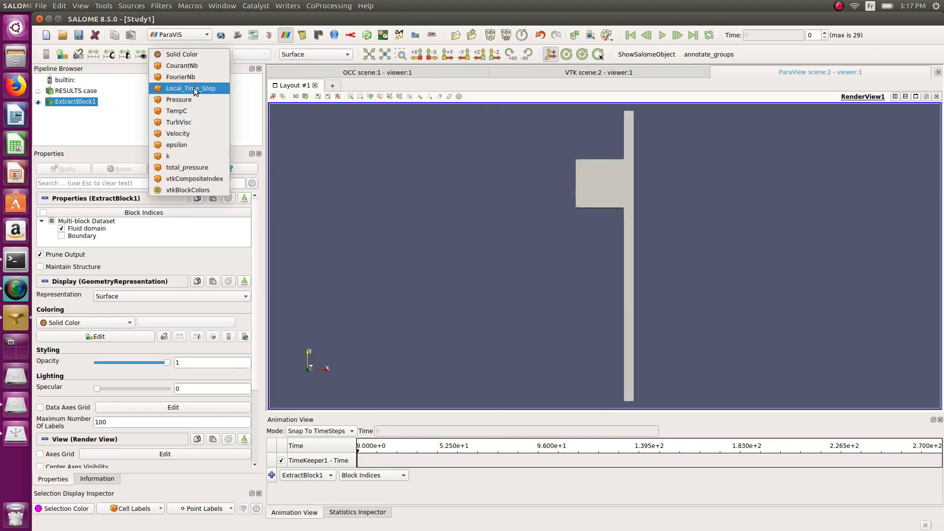
click(185, 101)
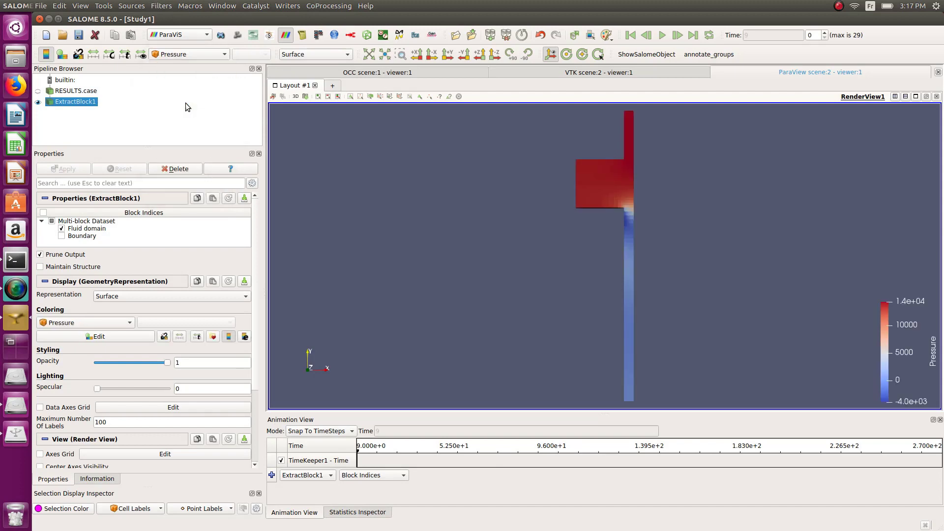
click(179, 56)
click(191, 74)
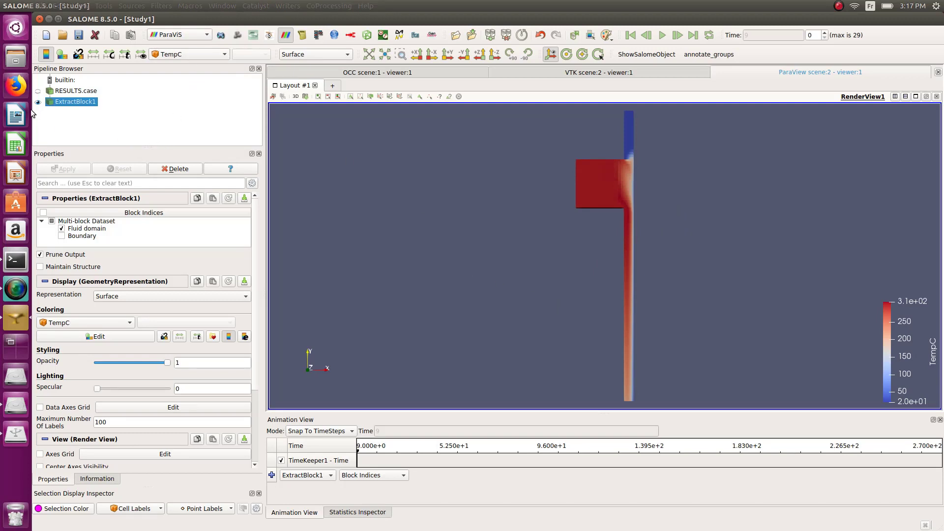
Apply Cell Data to Point Data to the extracted block and color the result by Velocity magnitude.
click(222, 5)
mouse_move(167, 6)
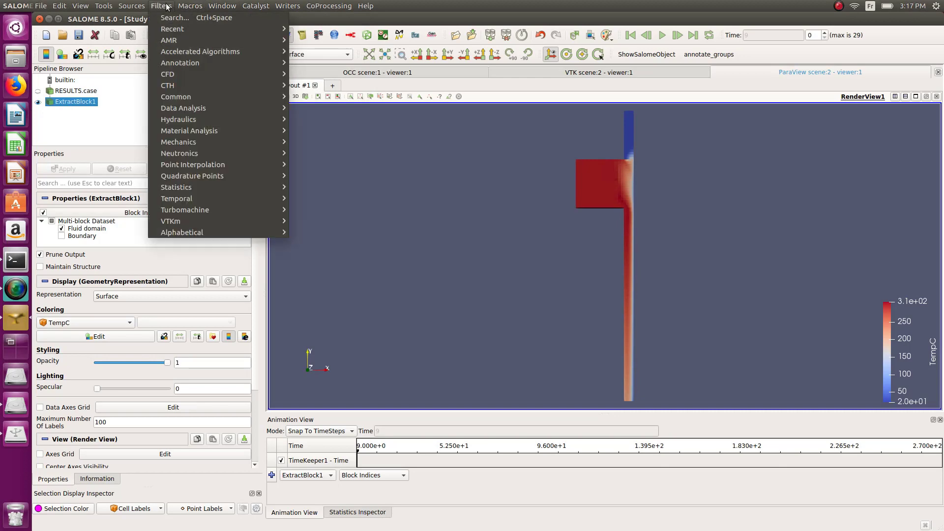
mouse_move(226, 232)
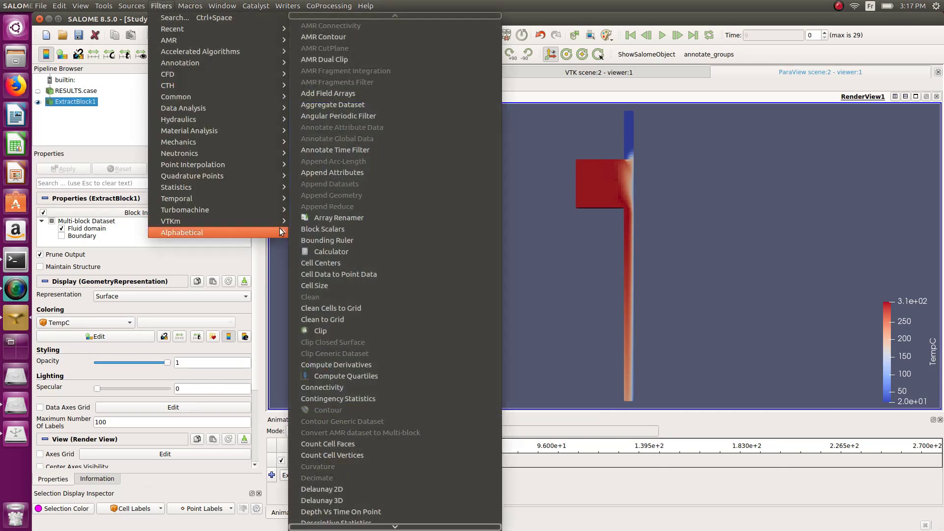
click(330, 273)
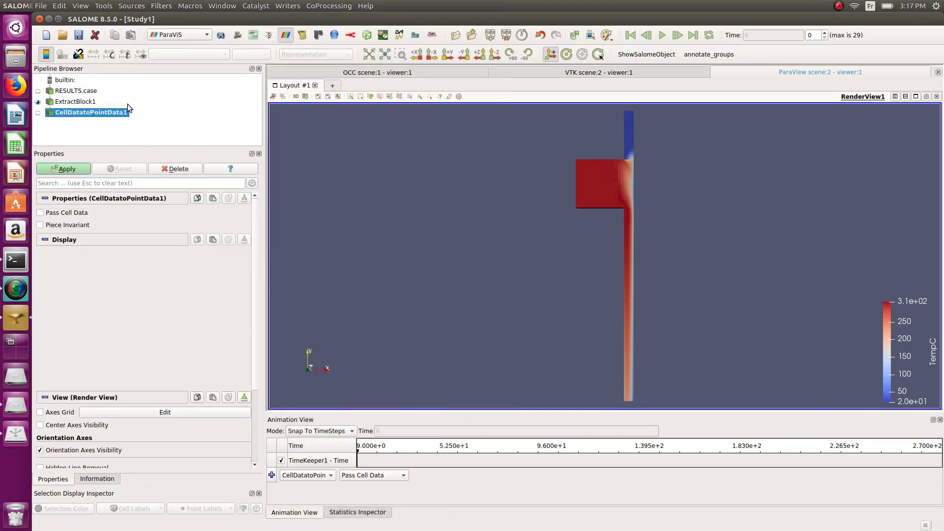
click(66, 169)
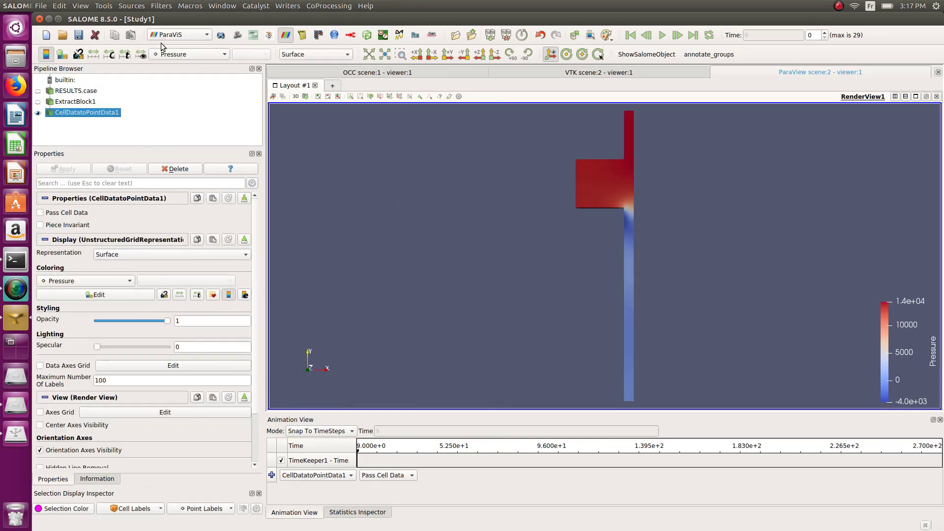
click(182, 55)
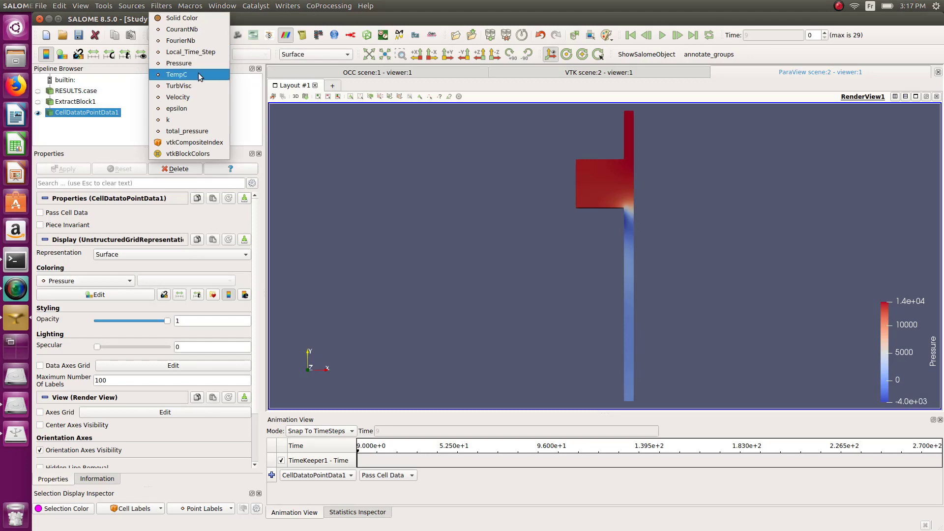
click(178, 97)
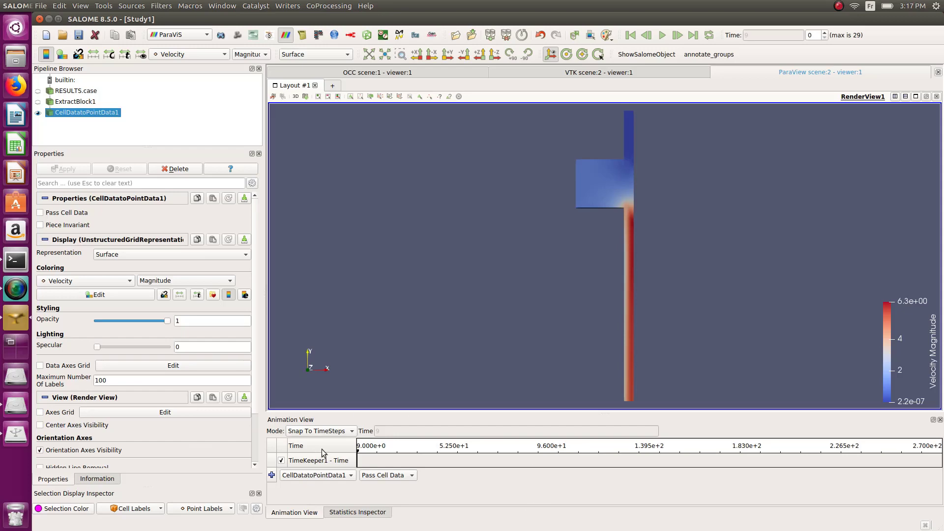
click(81, 6)
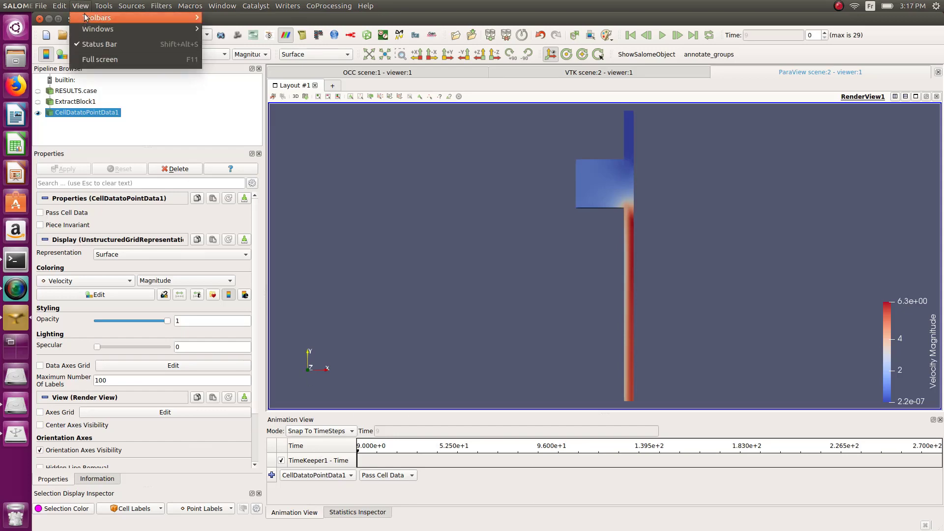
mouse_move(92, 6)
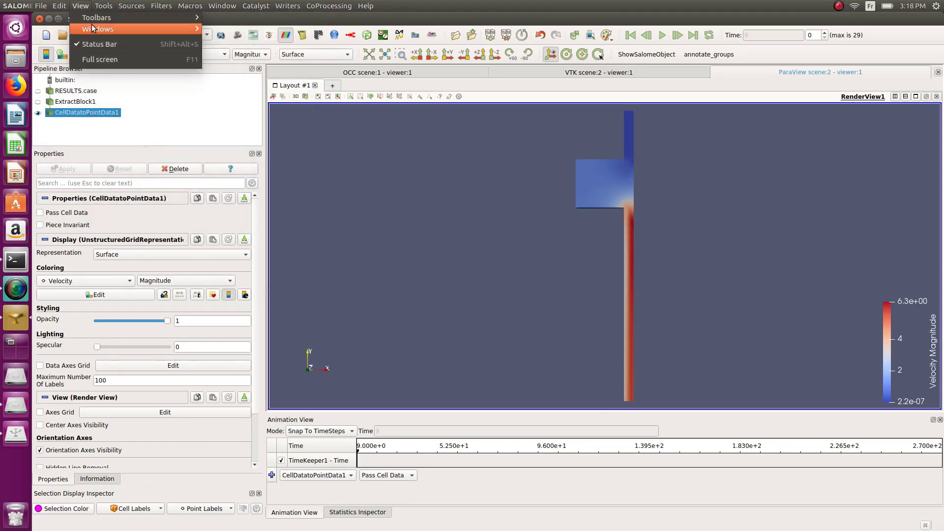
click(501, 285)
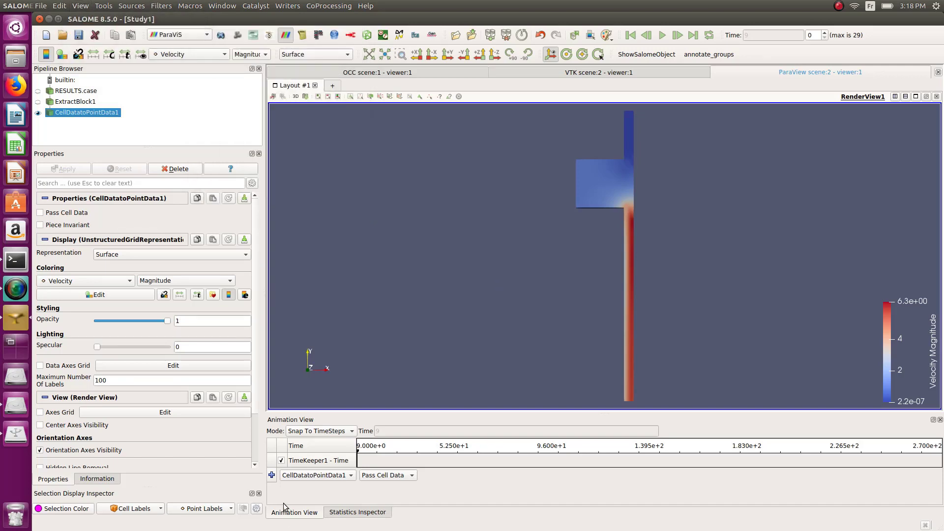
Add a Pass Cell Data animation track for CellDatatoPointData1, and play the velocity field over time before returning to the first time step.
click(271, 475)
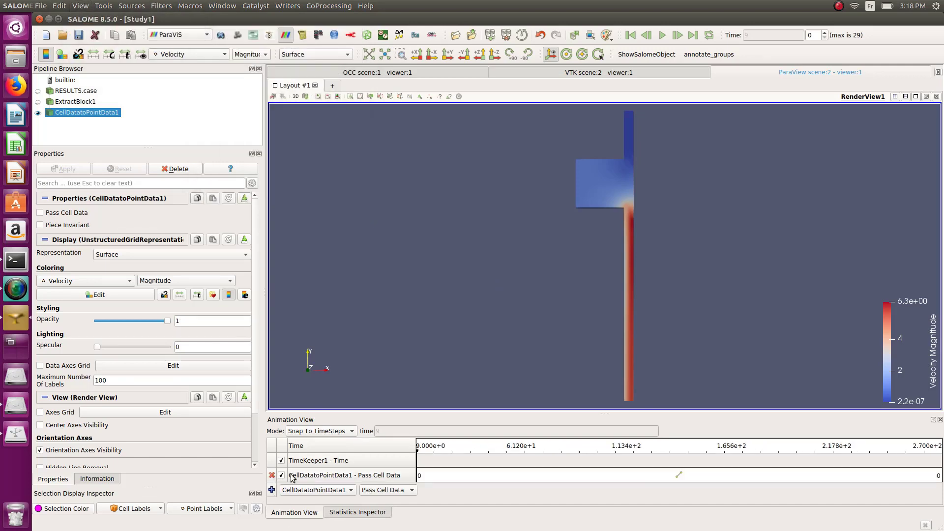
click(662, 35)
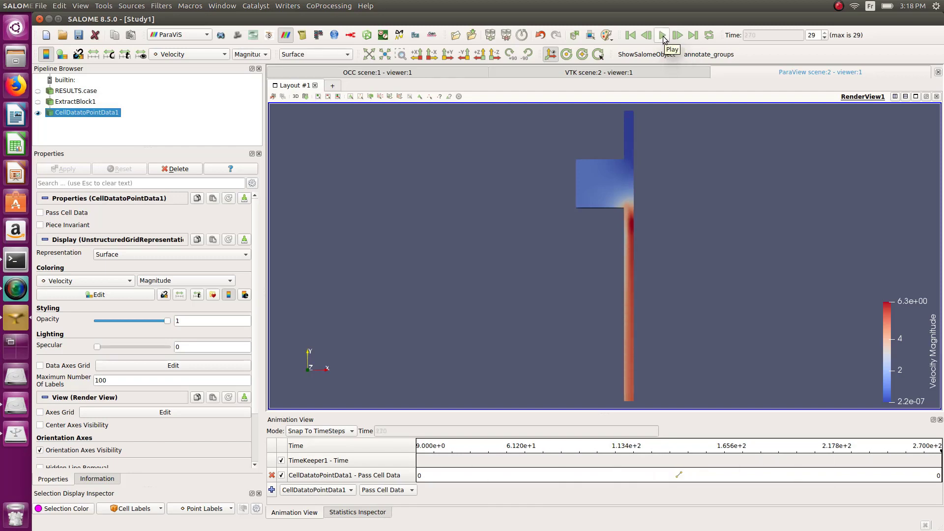
click(663, 37)
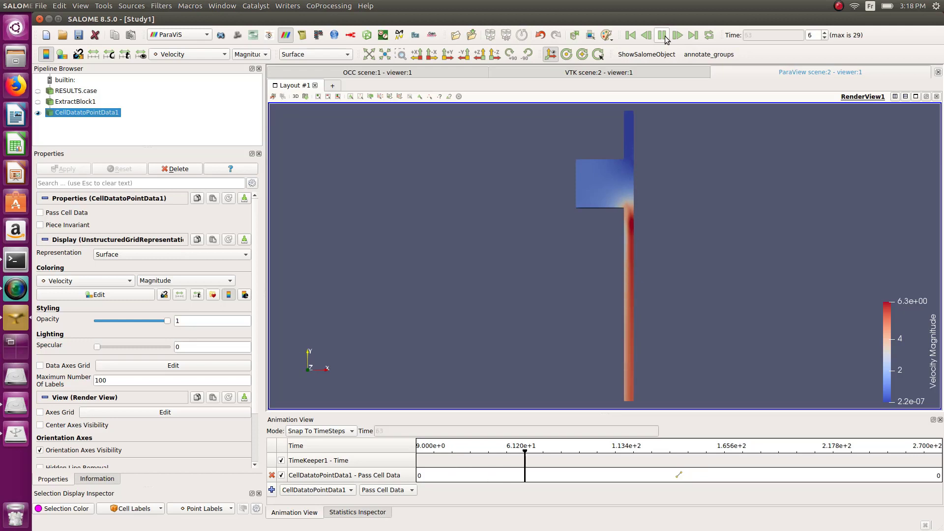
click(663, 36)
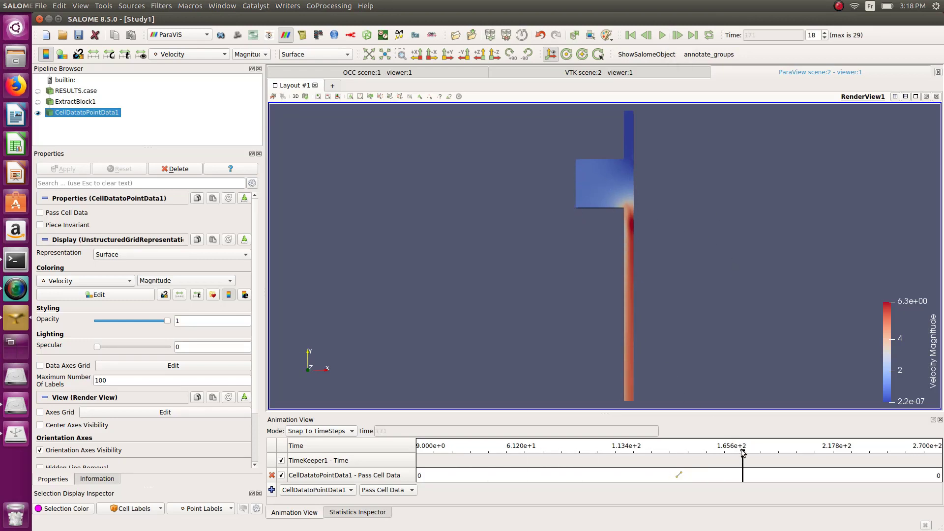
mouse_move(743, 453)
mouse_down()
mouse_move(409, 457)
mouse_move(424, 456)
mouse_up()
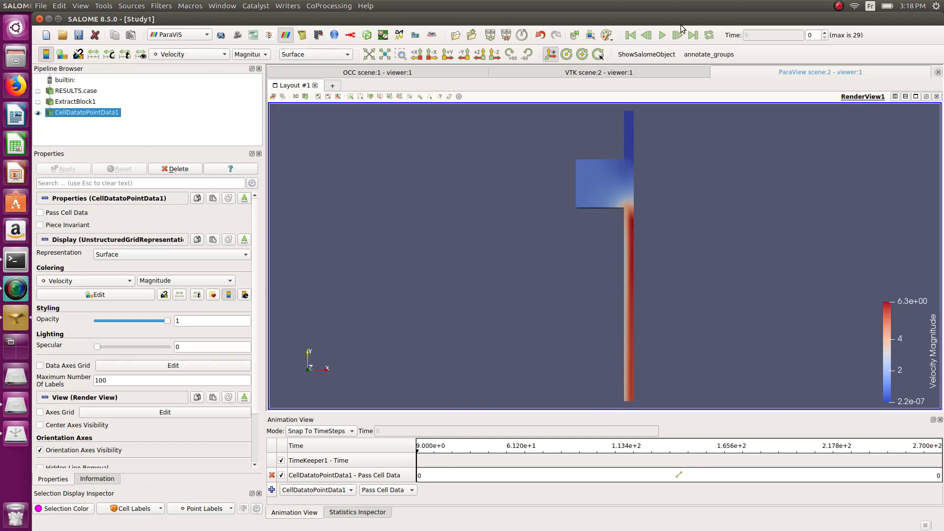
Switch to the CFDSTUDY module and set the results writer in the case1 output control to output every 1 time step.
click(190, 43)
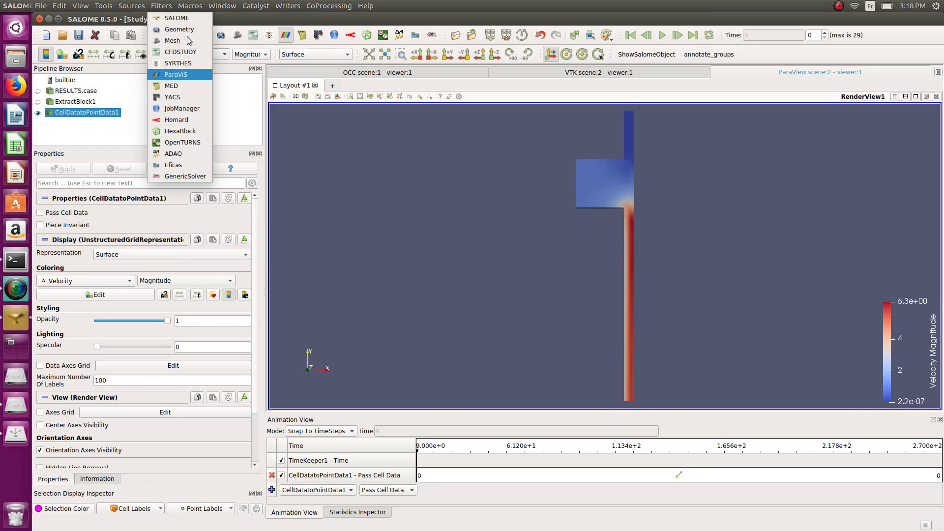
click(190, 56)
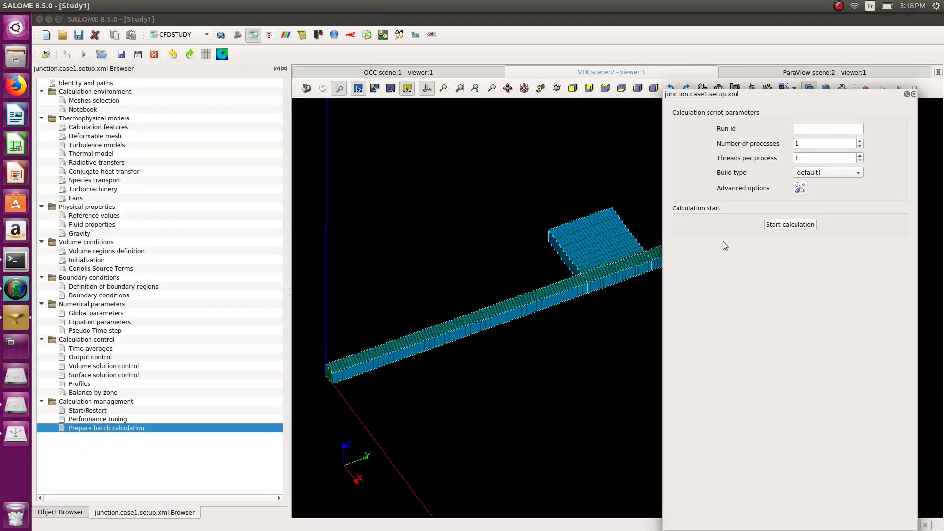
click(60, 514)
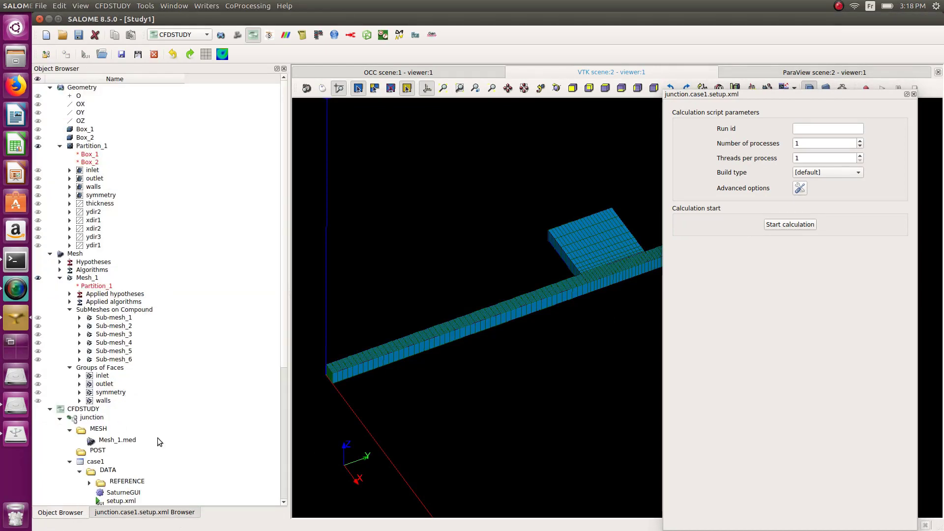
click(126, 514)
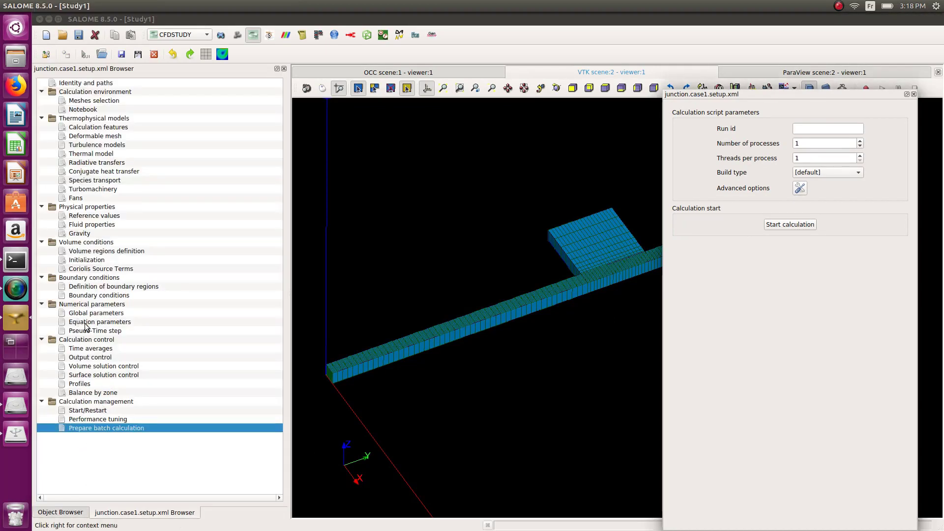
click(100, 359)
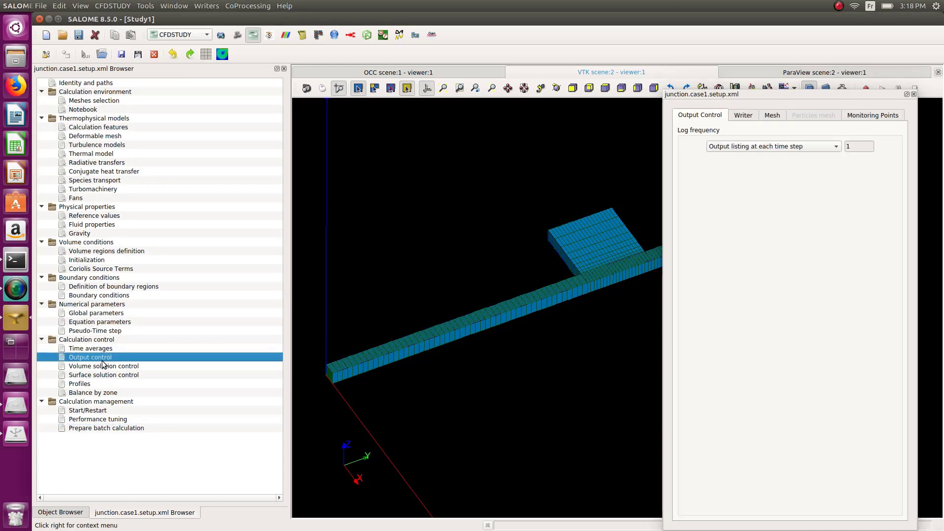
click(747, 117)
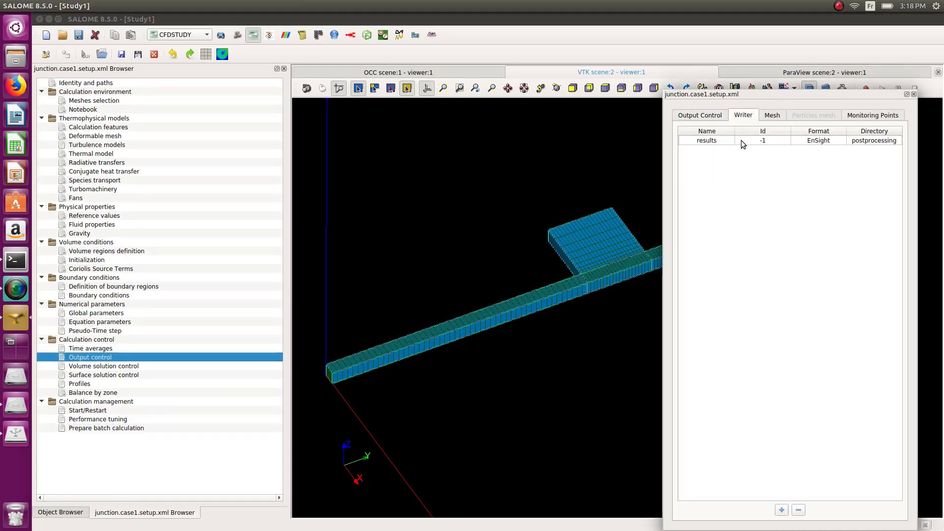
click(741, 143)
drag(859, 372, 831, 371)
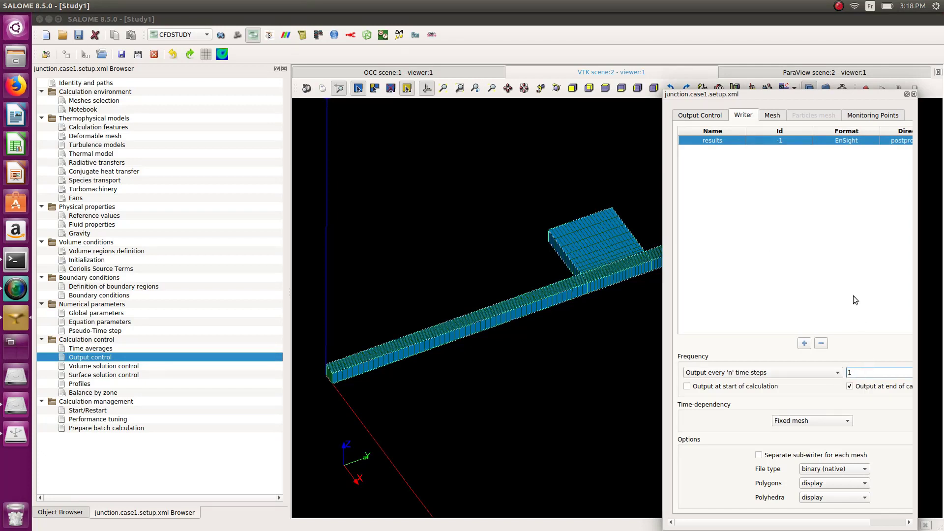
click(837, 373)
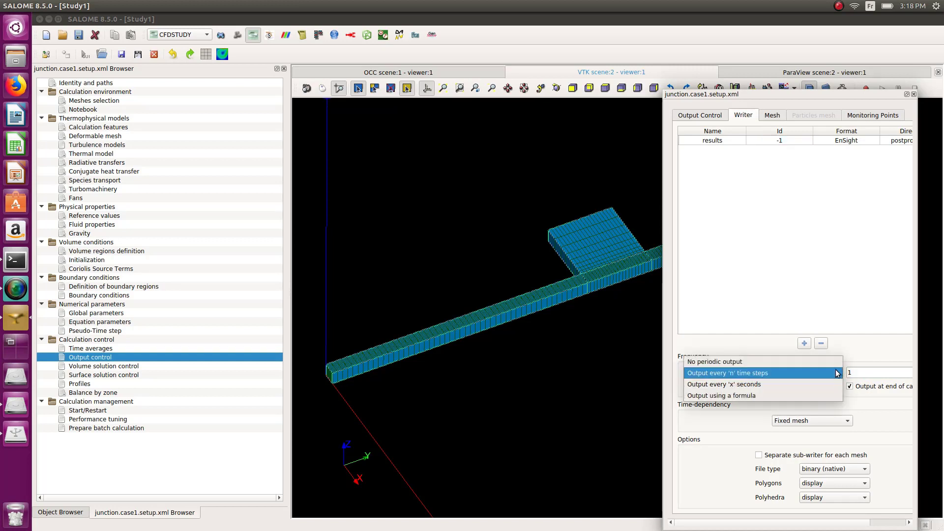
click(838, 373)
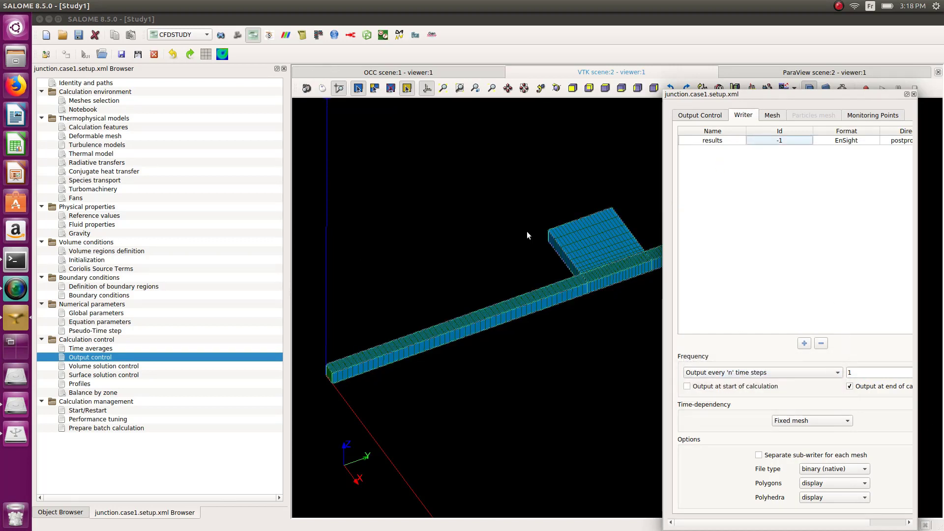
Start the case1 calculation with the default batch parameters, and close the run log once the results are saved.
click(124, 427)
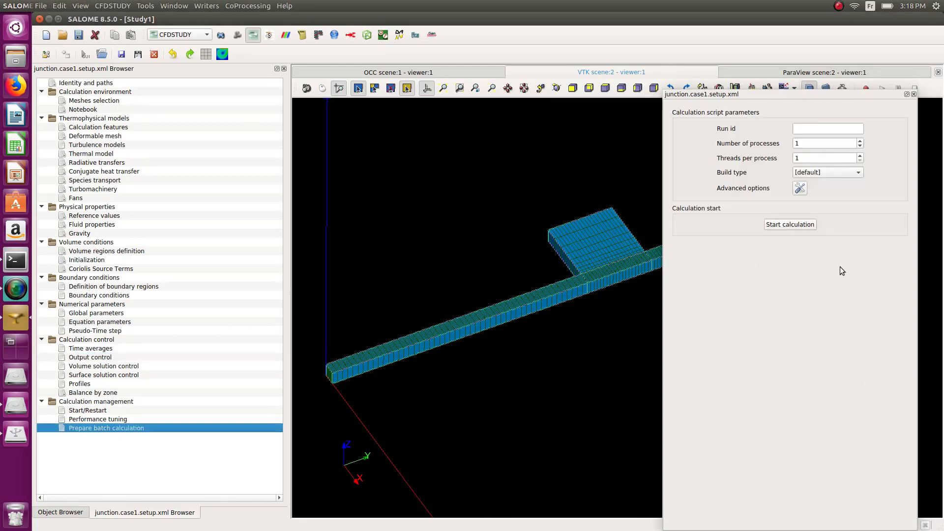
click(783, 225)
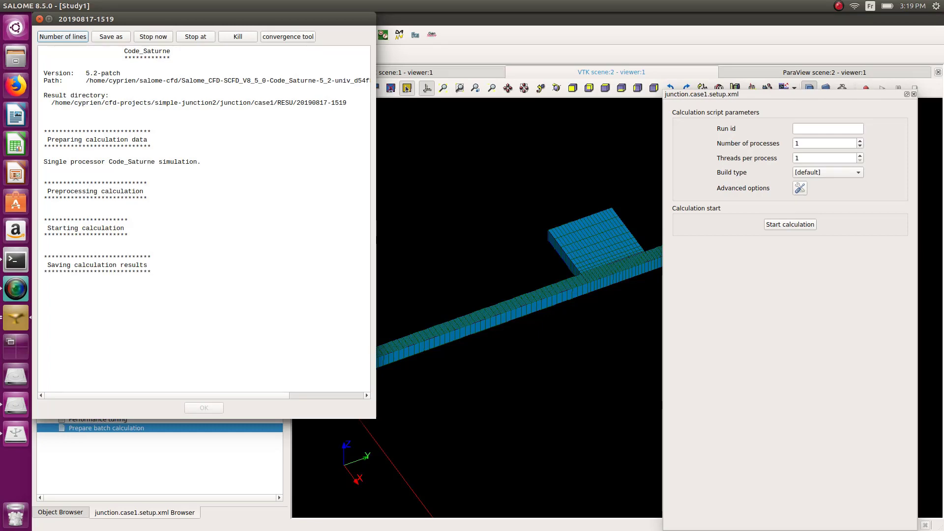
click(196, 409)
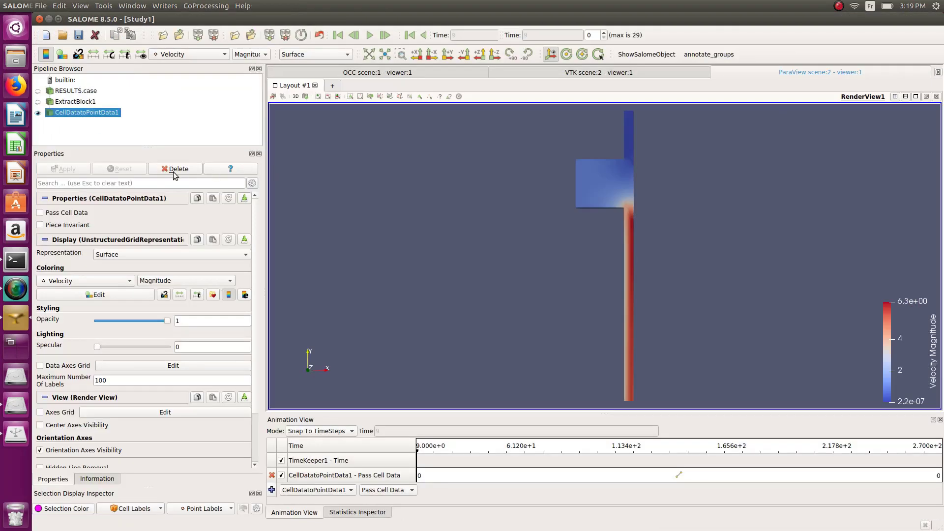
click(67, 81)
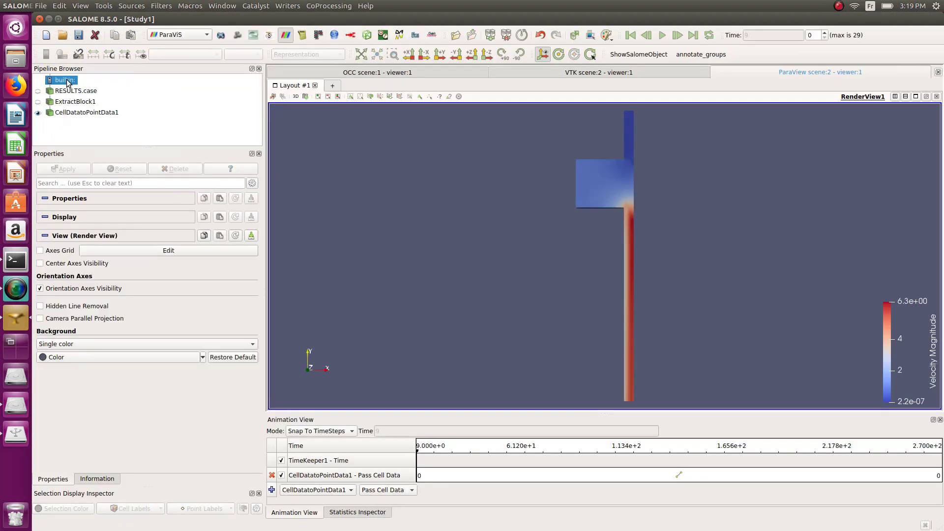
right_click(67, 81)
click(74, 86)
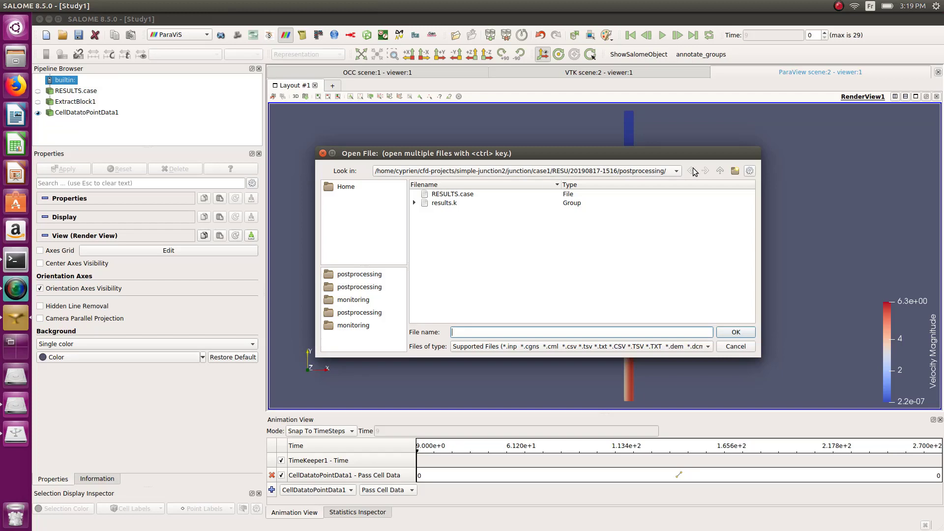
click(720, 170)
click(720, 171)
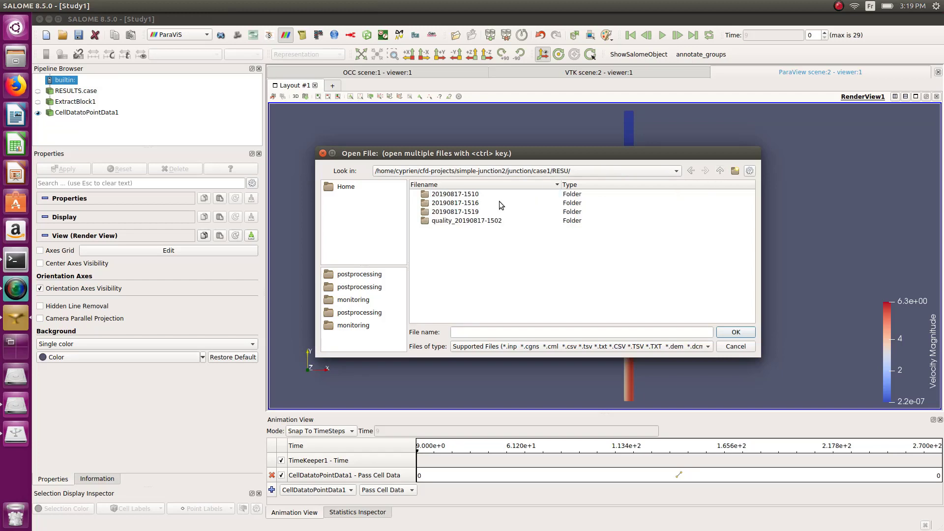
double_click(482, 211)
double_click(473, 203)
click(470, 194)
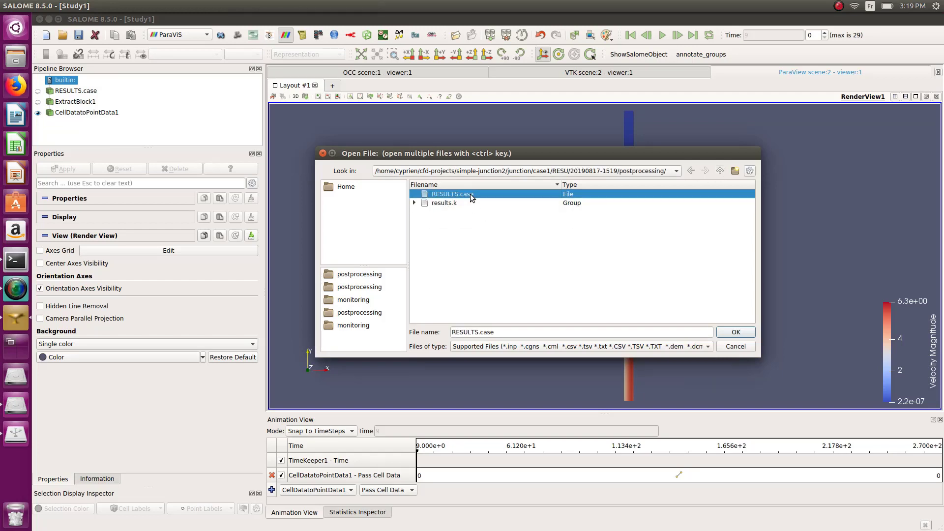
click(735, 333)
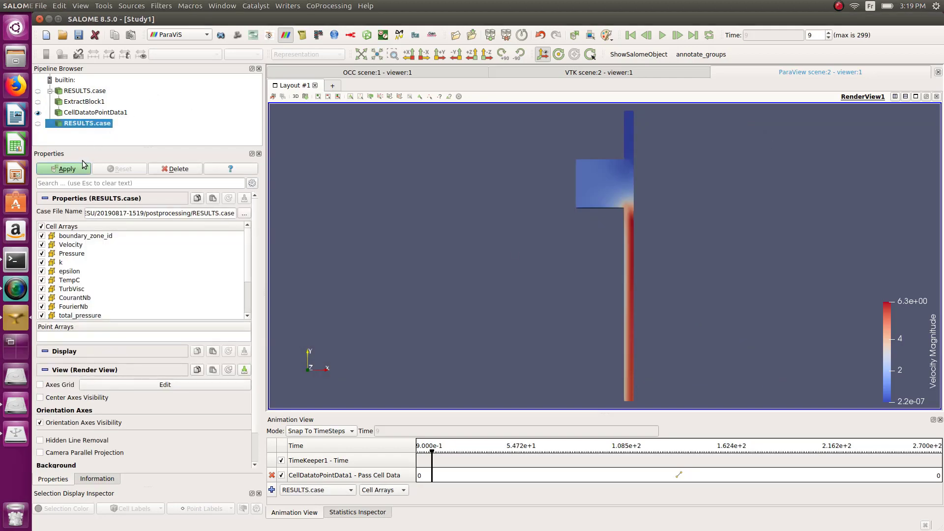
click(78, 170)
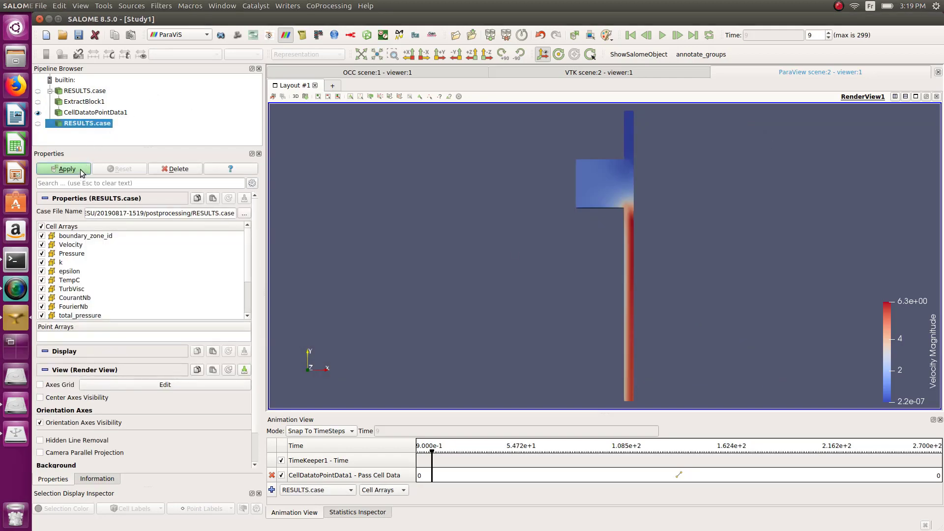
Apply an Extract Block filter to the newly loaded RESULTS.case, keeping only the Fluid domain block.
click(163, 5)
mouse_move(230, 233)
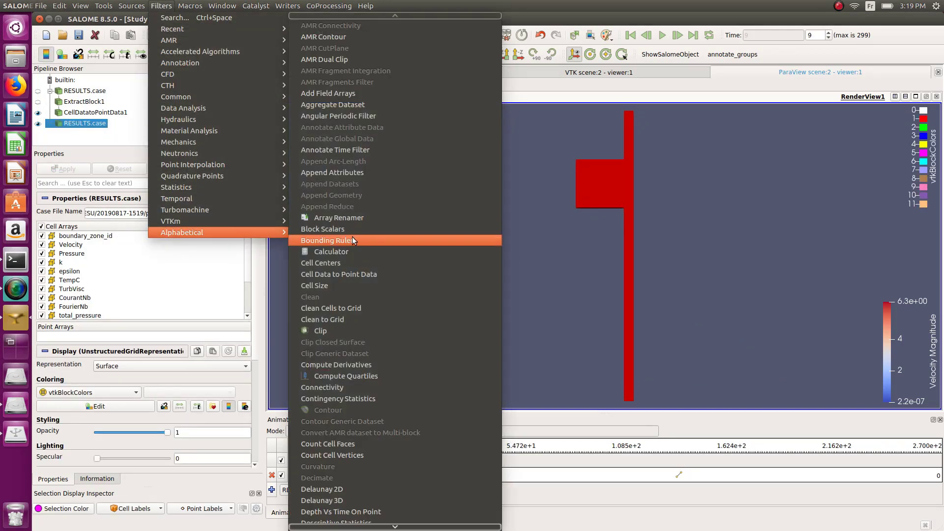
scroll(379, 353, down, 10)
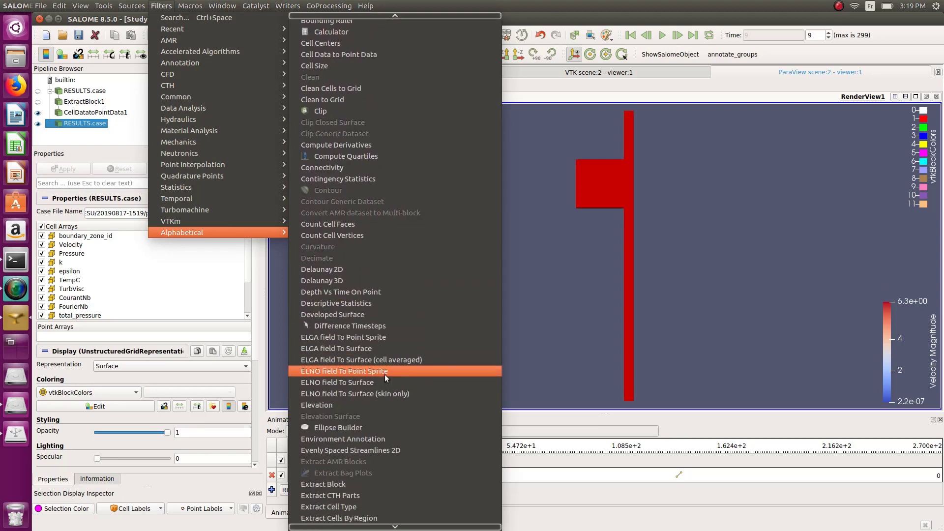
scroll(384, 373, down, 3)
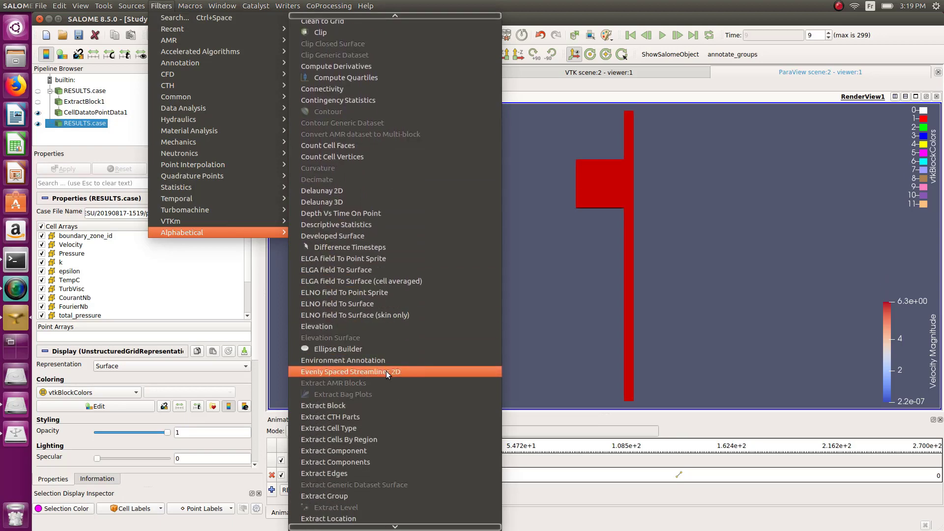
click(376, 405)
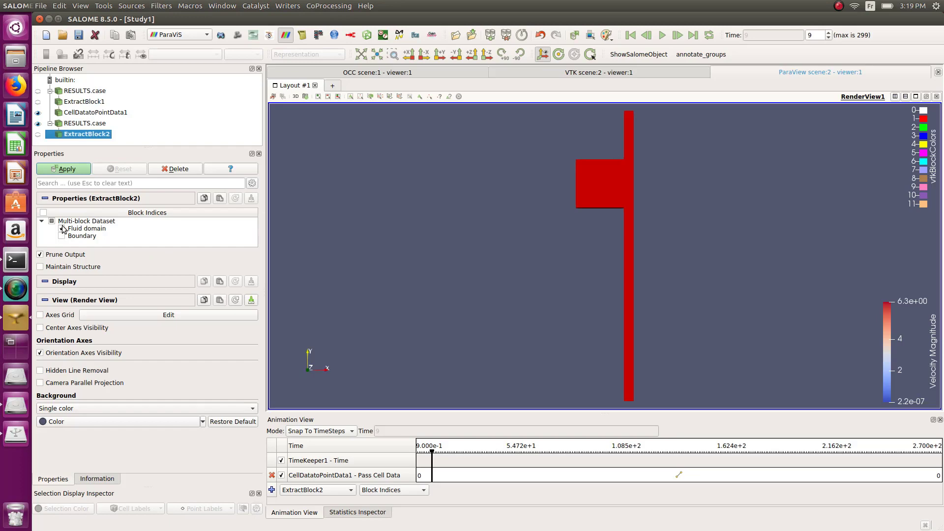
click(64, 169)
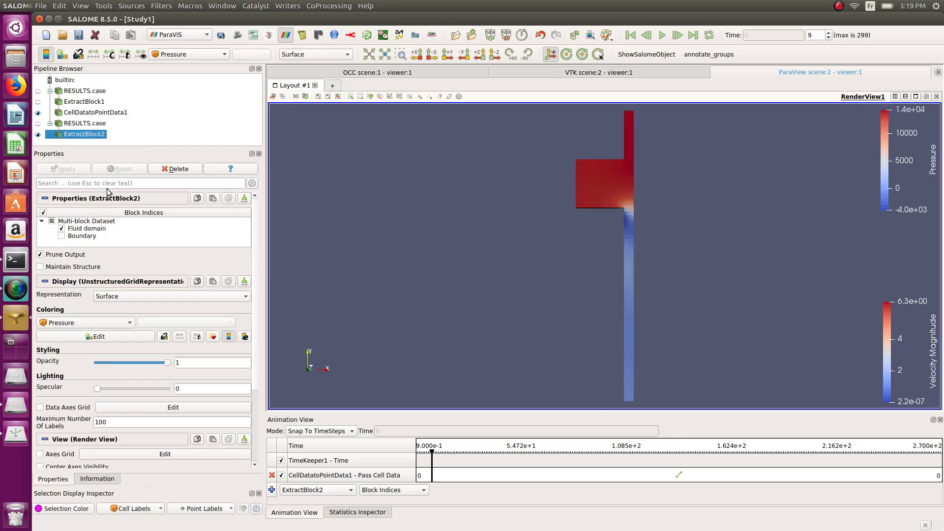
Apply Cell Data to Point Data to ExtractBlock2, and enlarge the pipeline browser to fit all its entries.
click(161, 5)
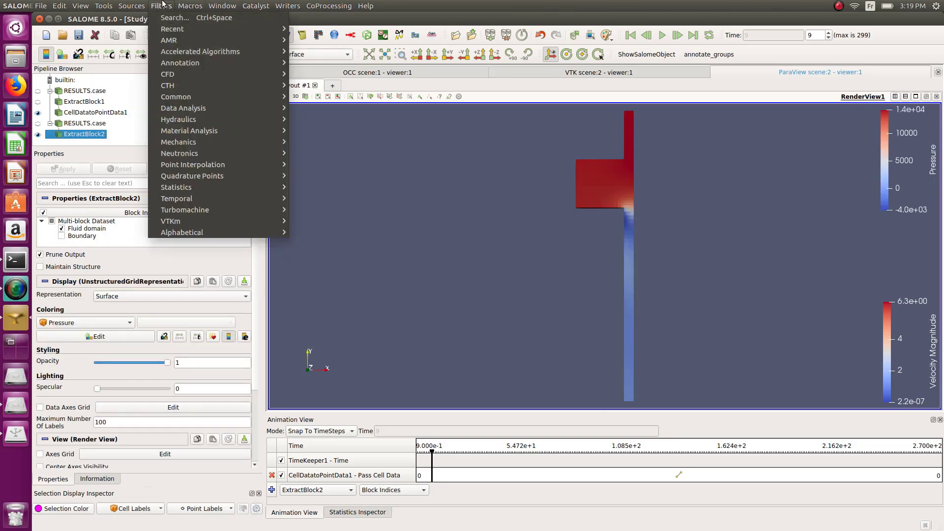
mouse_move(211, 234)
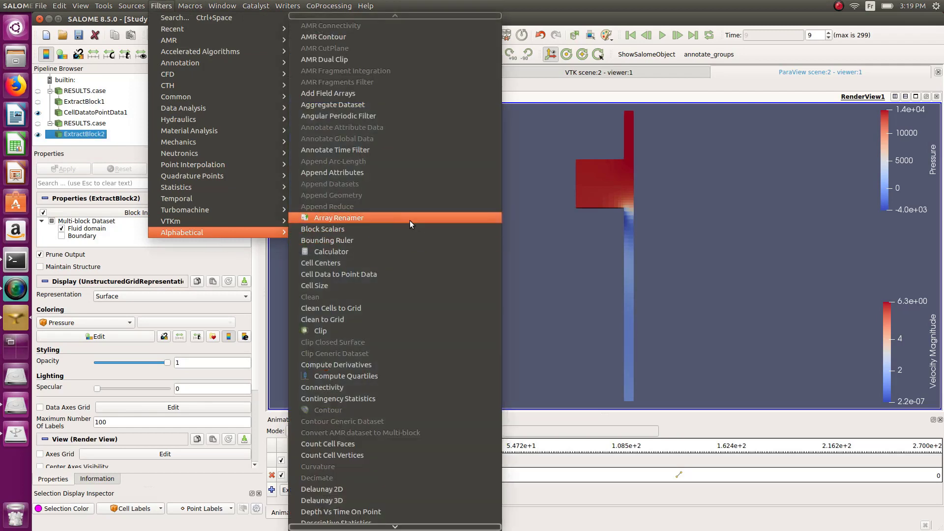
scroll(414, 225, down, 1)
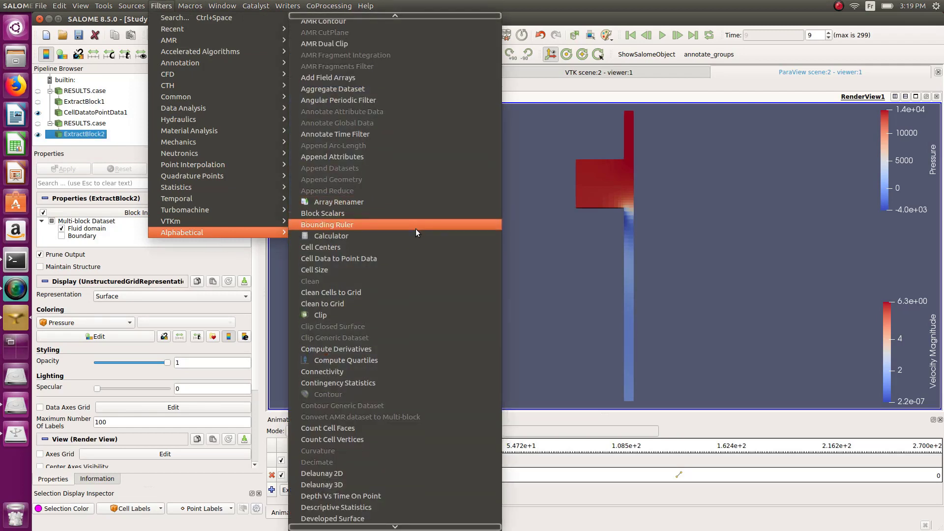
click(401, 260)
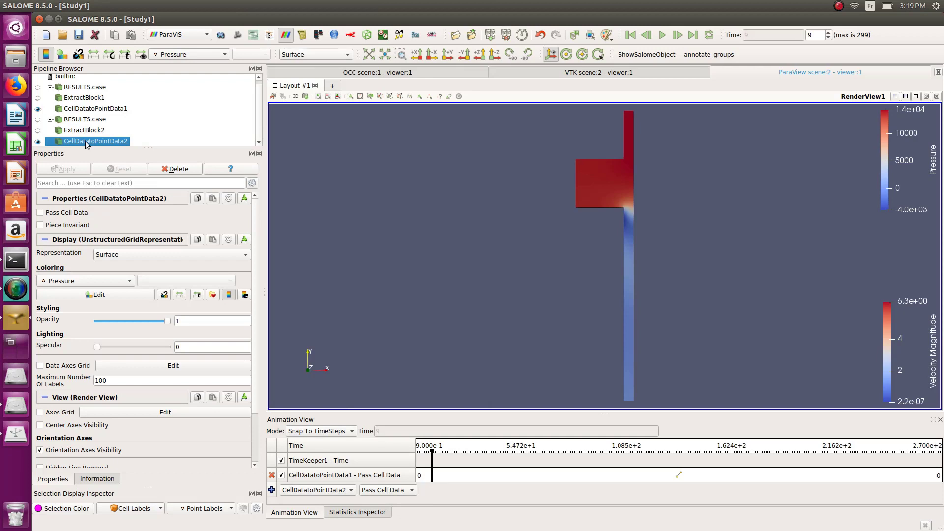
drag(128, 149, 127, 191)
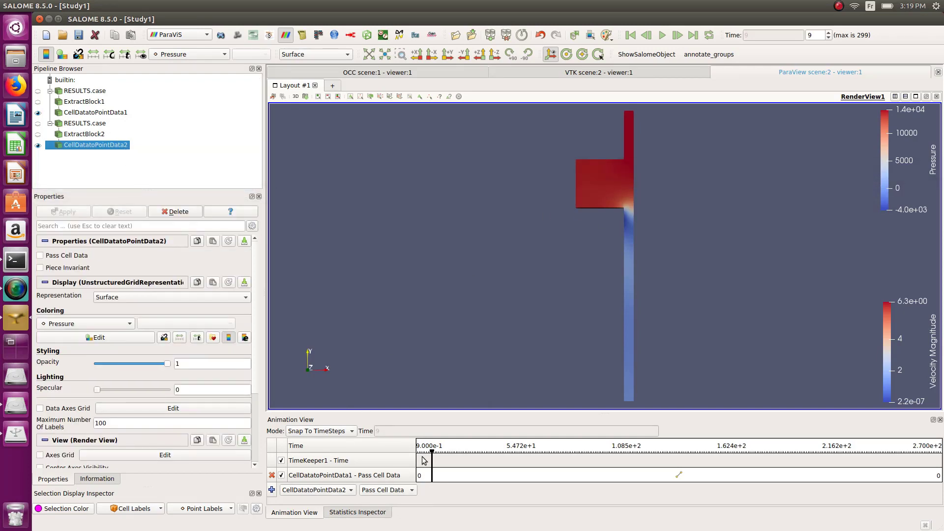
With CellDatatoPointData1 hidden, replace its animation track with a Pass Cell Data track for CellDatatoPointData2, starting from the first time step.
click(272, 475)
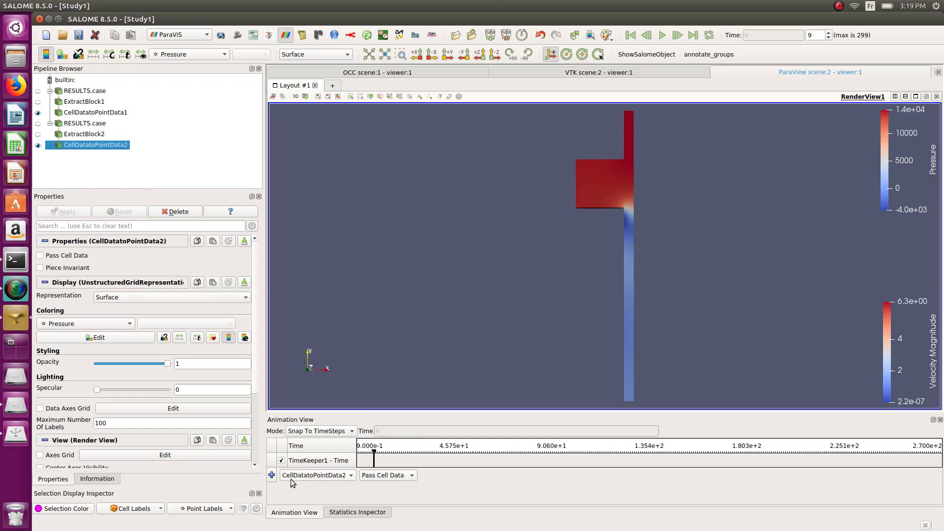
click(38, 113)
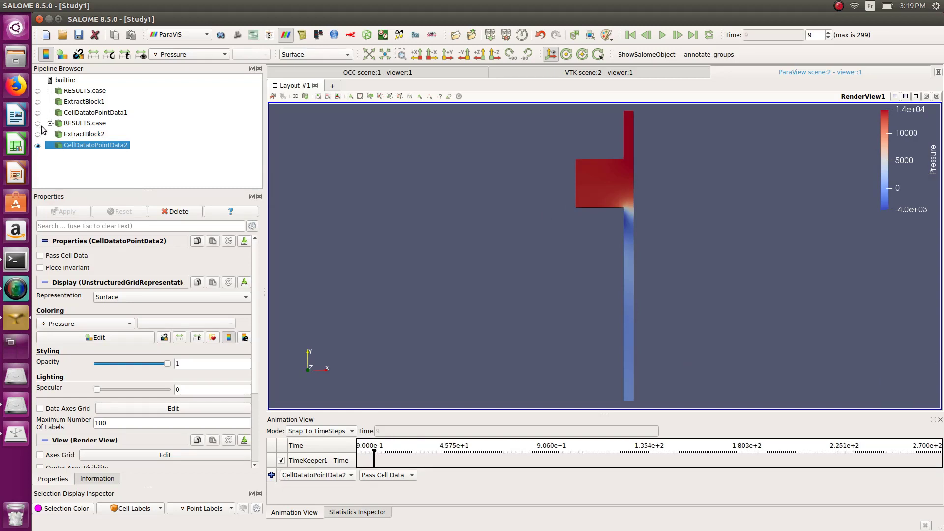
click(272, 475)
drag(432, 453, 413, 450)
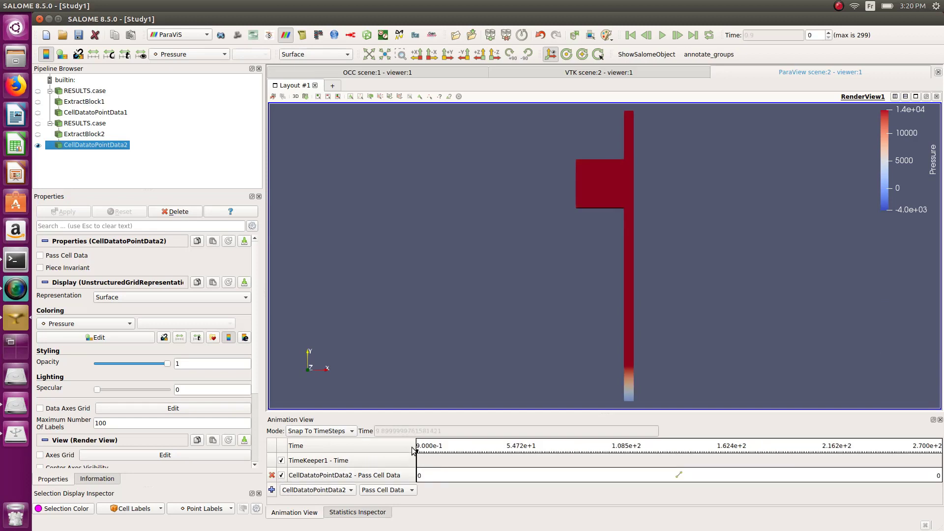
Color CellDatatoPointData2 by TempC, and advance the temperature field three time steps.
click(186, 54)
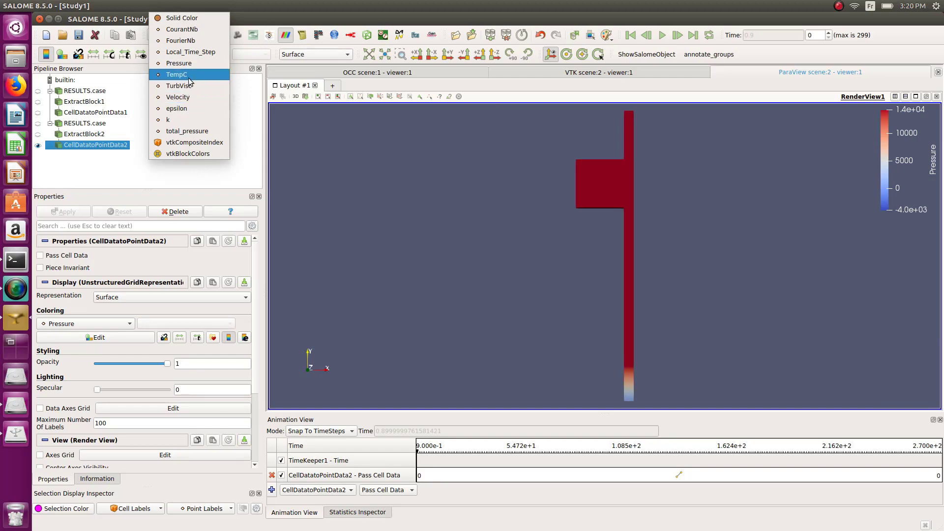
click(188, 75)
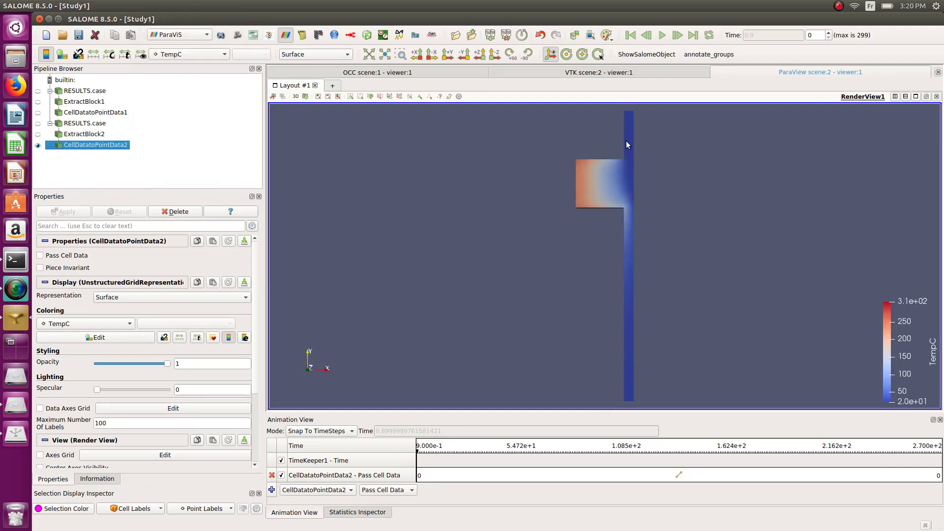
scroll(632, 186, down, 2)
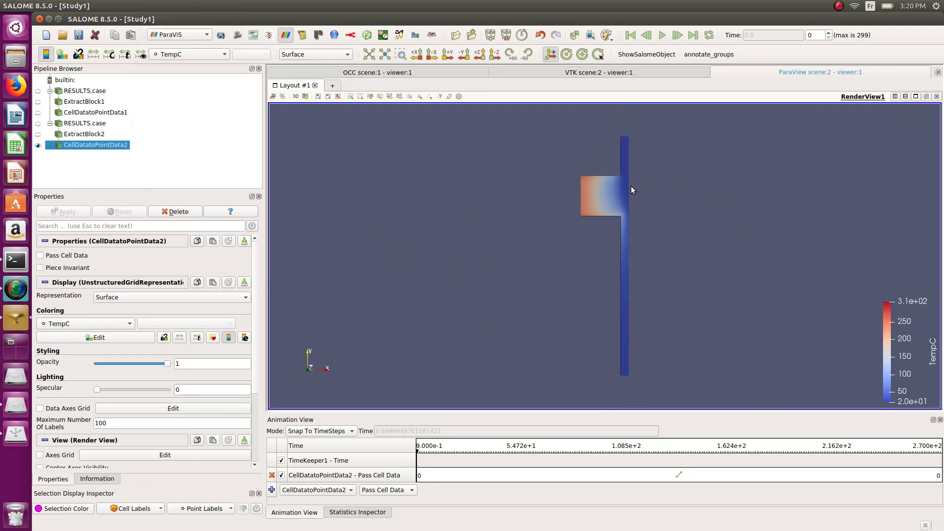
click(678, 35)
click(678, 35)
click(678, 35)
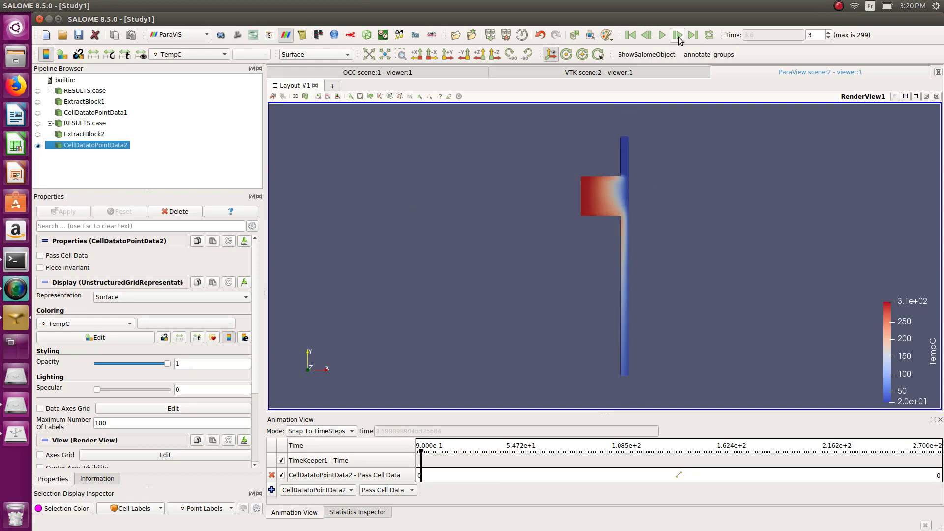
Advance the temperature field one time step at a time up to time step 26.
click(677, 35)
click(677, 35)
click(677, 35)
click(677, 35)
click(677, 35)
click(678, 35)
click(677, 36)
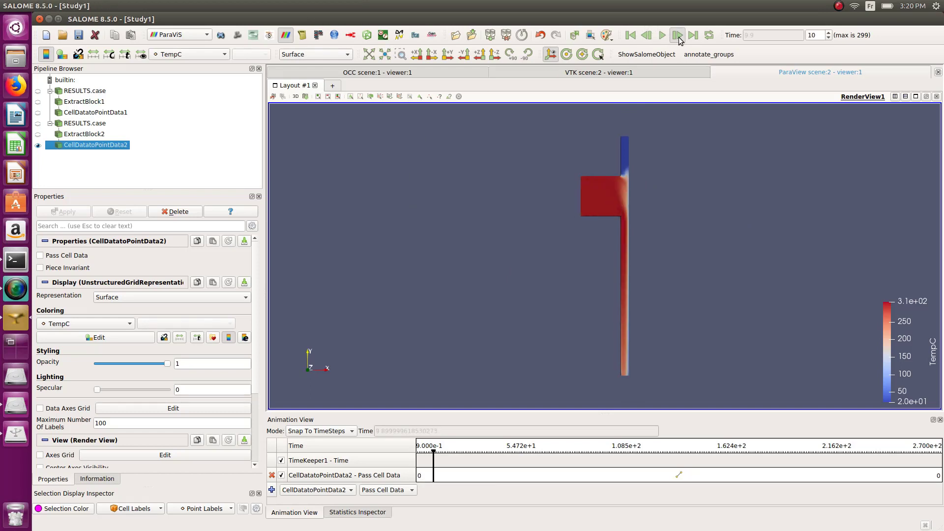
click(677, 35)
click(677, 36)
click(677, 35)
click(678, 36)
click(677, 36)
click(677, 36)
click(678, 35)
click(678, 36)
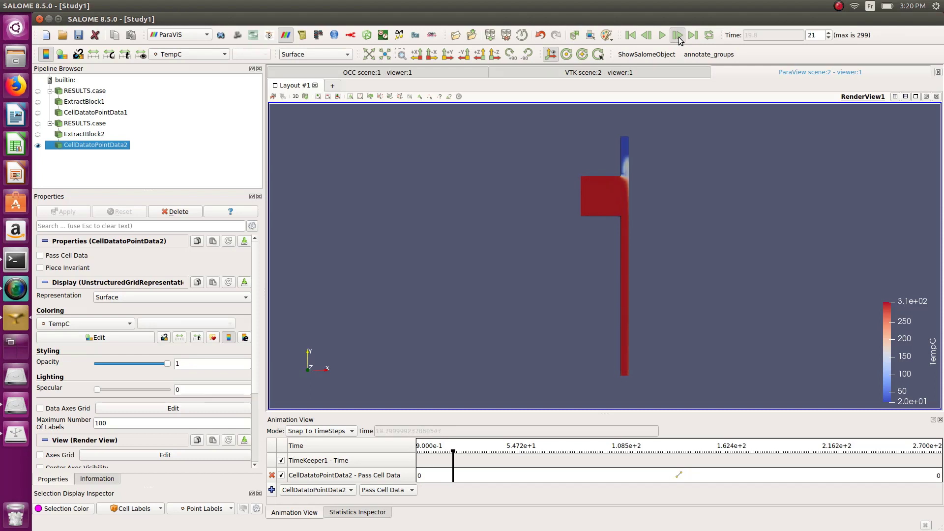
click(677, 35)
click(677, 35)
click(678, 36)
click(678, 36)
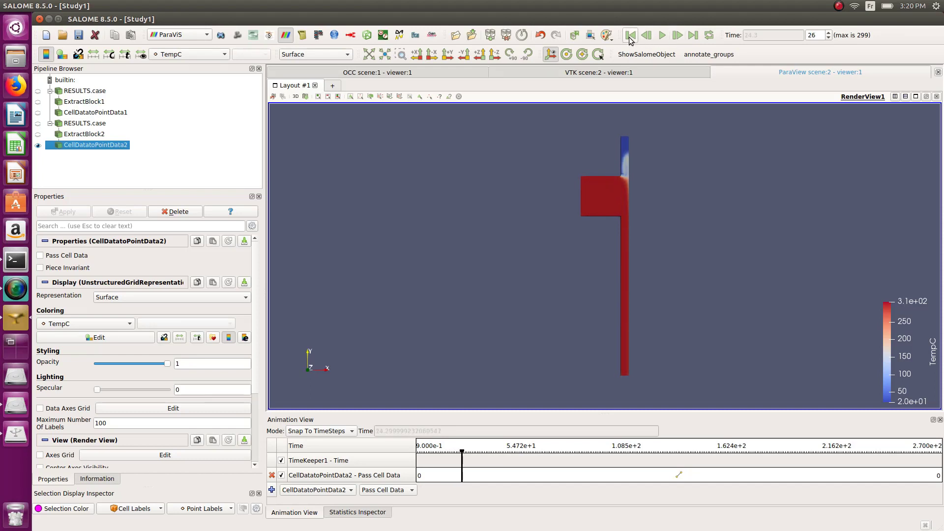
Play the temperature animation twice, starting from the first time step each time, and pause the second run at time step 63.
click(630, 35)
click(662, 36)
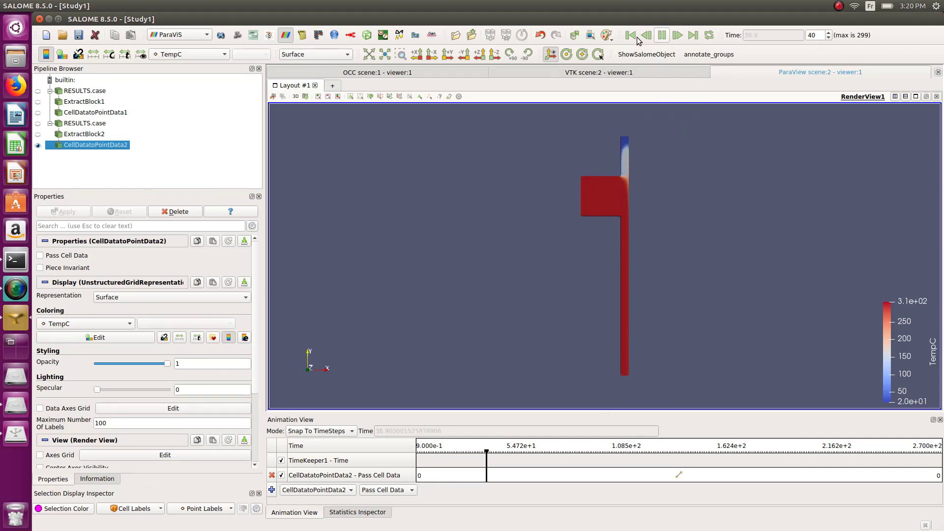
click(661, 36)
click(631, 36)
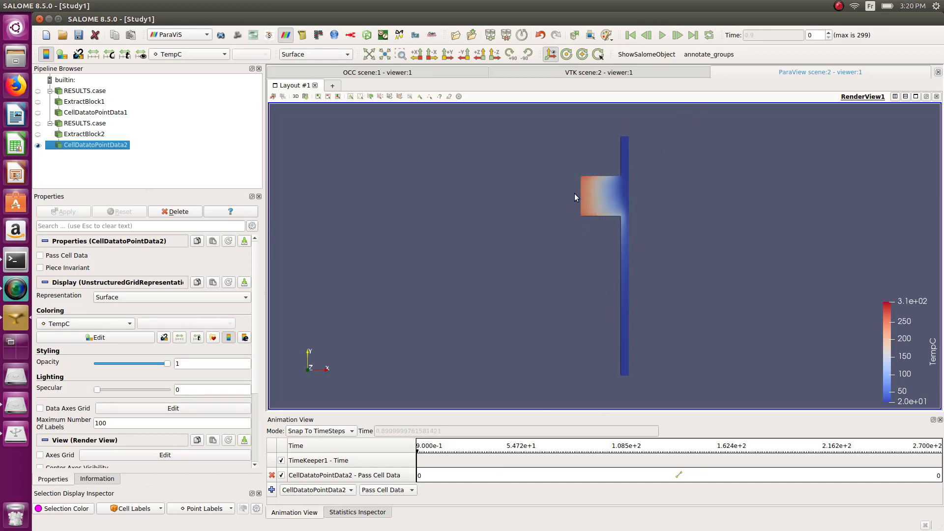
click(661, 36)
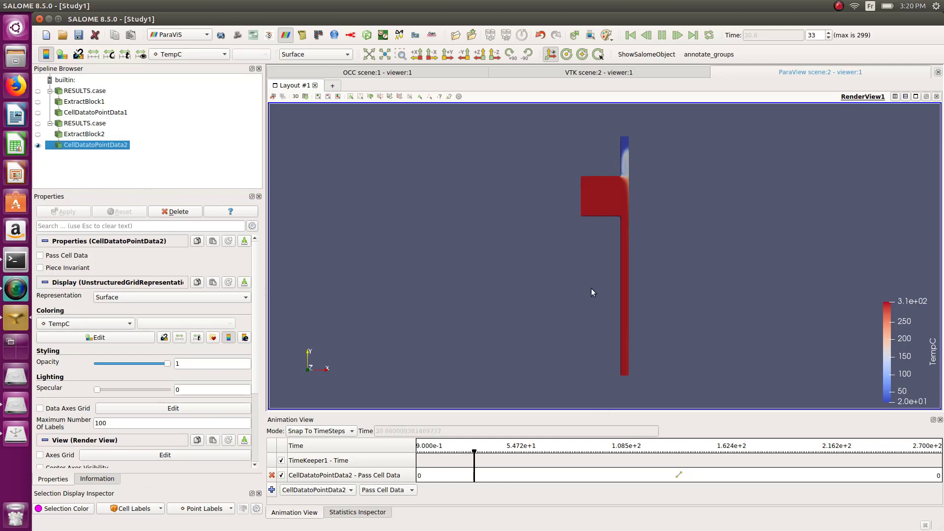
scroll(605, 231, up, 10)
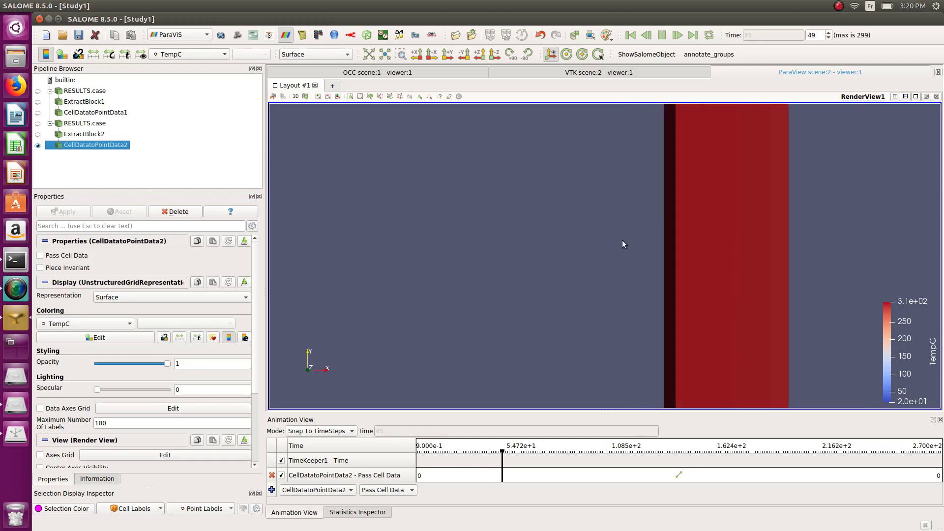
click(662, 35)
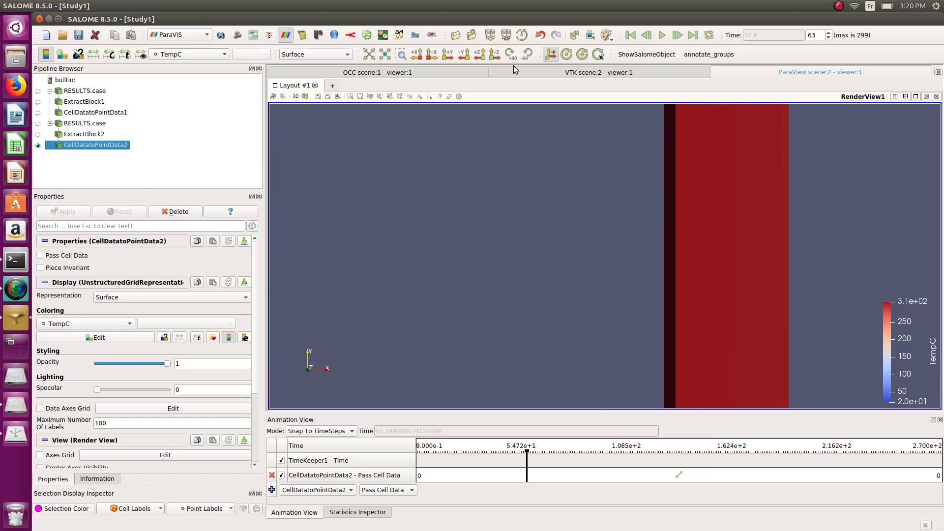
Color CellDatatoPointData2 by Velocity magnitude, viewed along -Z, and return to the first time step.
click(480, 55)
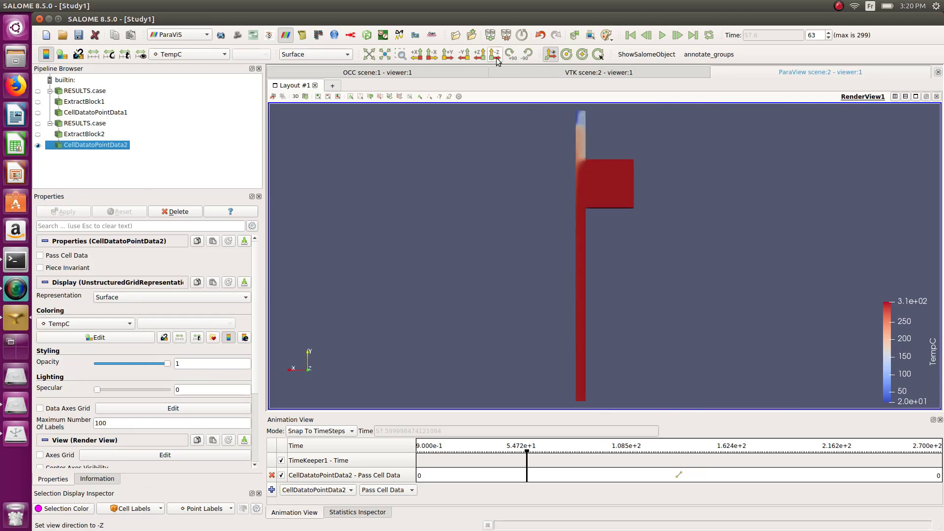
click(495, 57)
scroll(594, 329, up, 5)
scroll(624, 385, down, 8)
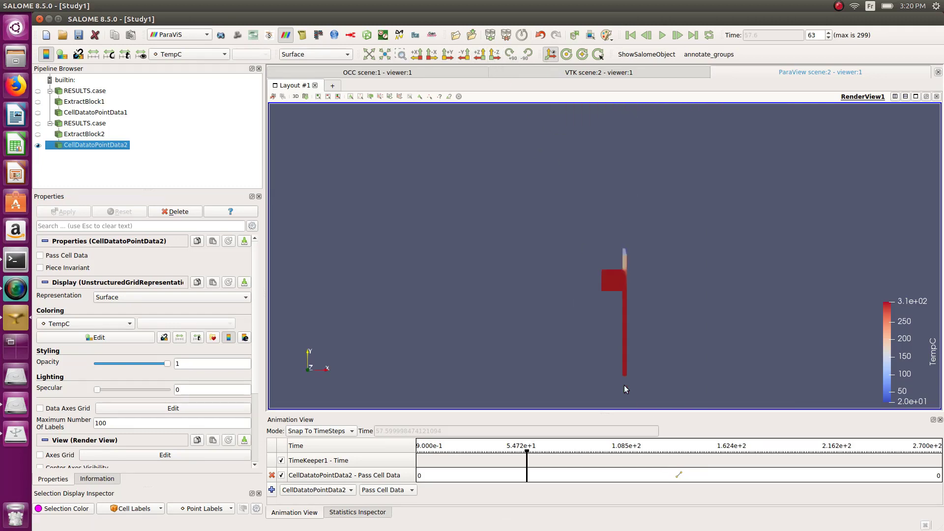
scroll(622, 365, up, 2)
scroll(619, 356, up, 3)
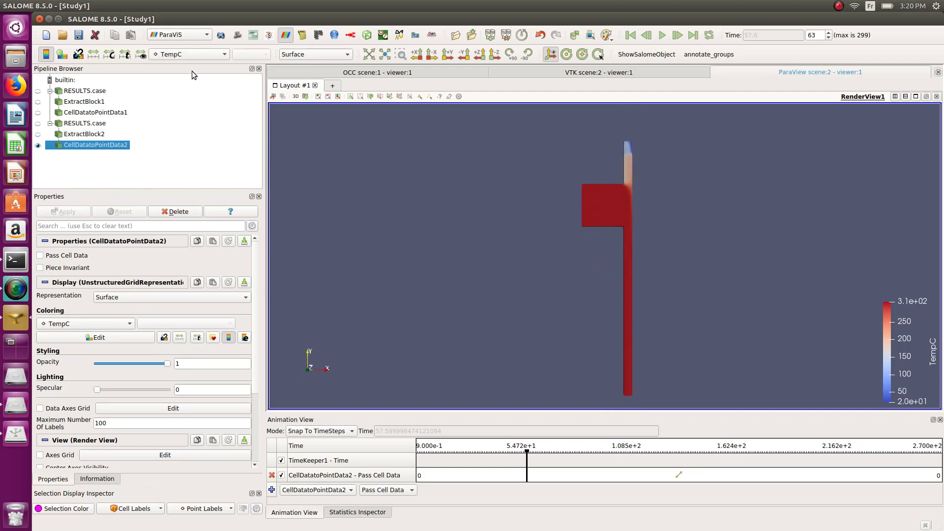
click(187, 54)
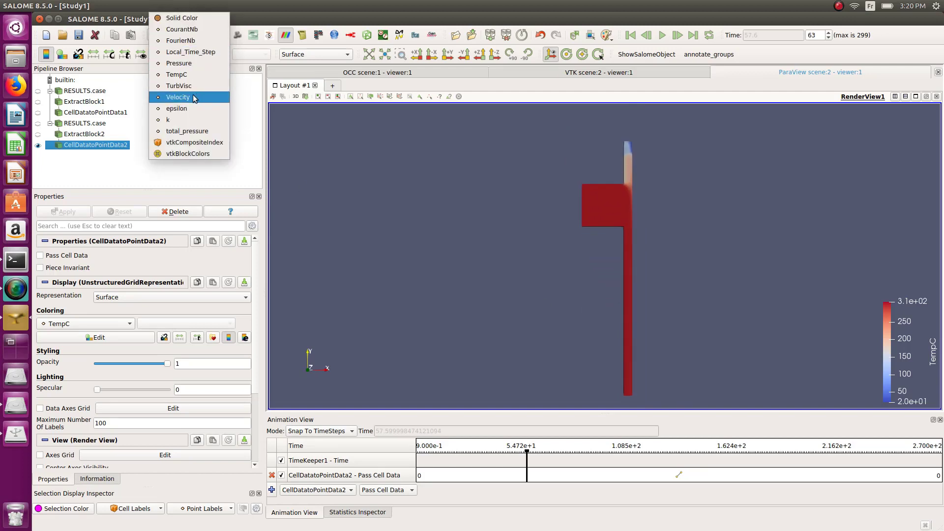
click(178, 97)
scroll(586, 362, up, 5)
scroll(582, 333, down, 6)
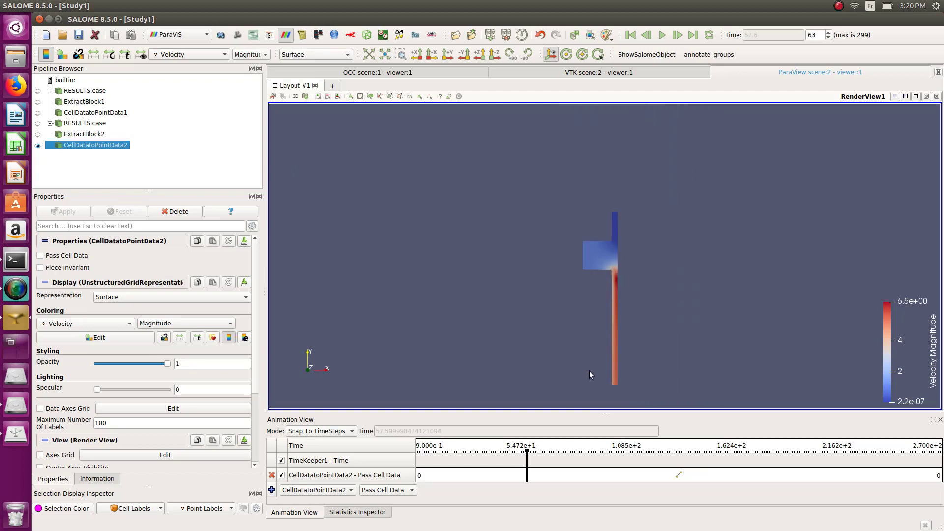
scroll(589, 370, up, 1)
click(631, 35)
Apply a Glyph filter with arrow glyphs to CellDatatoPointData2, keeping its default settings.
scroll(536, 335, up, 3)
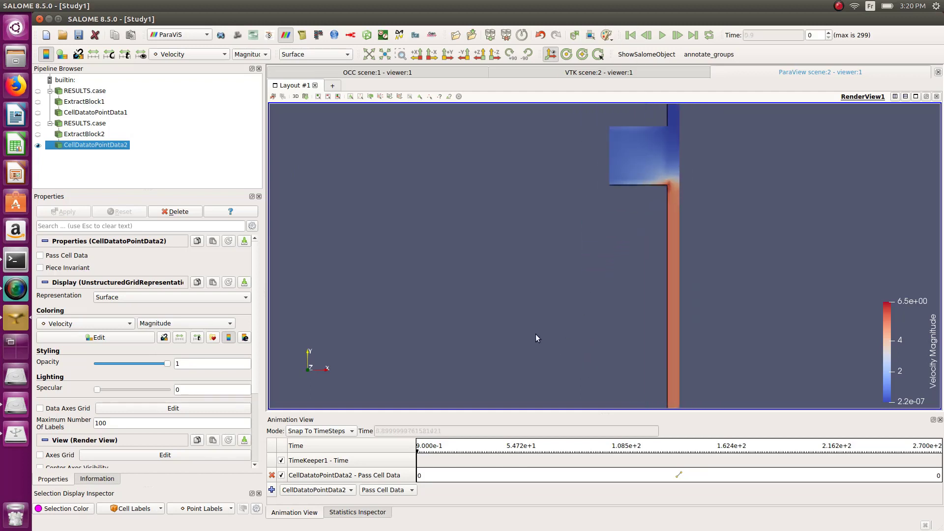
scroll(553, 351, down, 4)
drag(551, 354, 369, 327)
drag(714, 264, 742, 232)
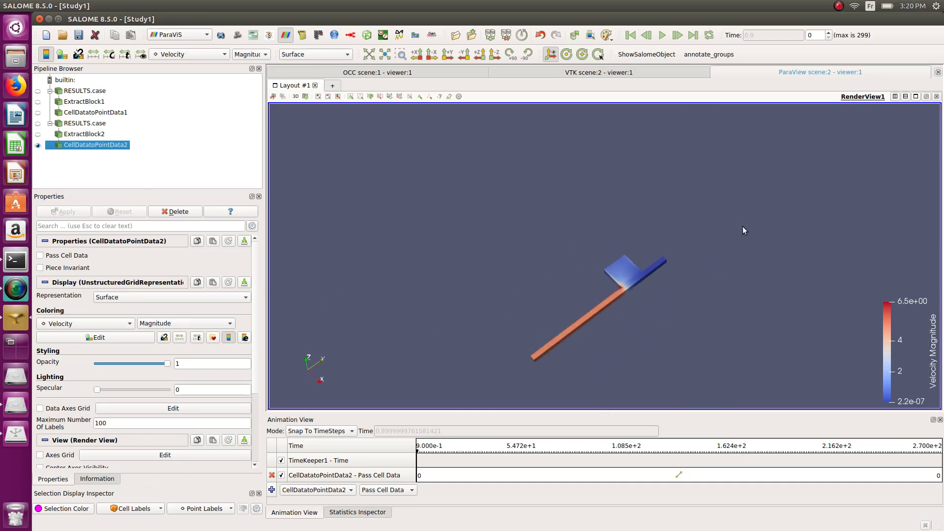
drag(474, 339, 773, 226)
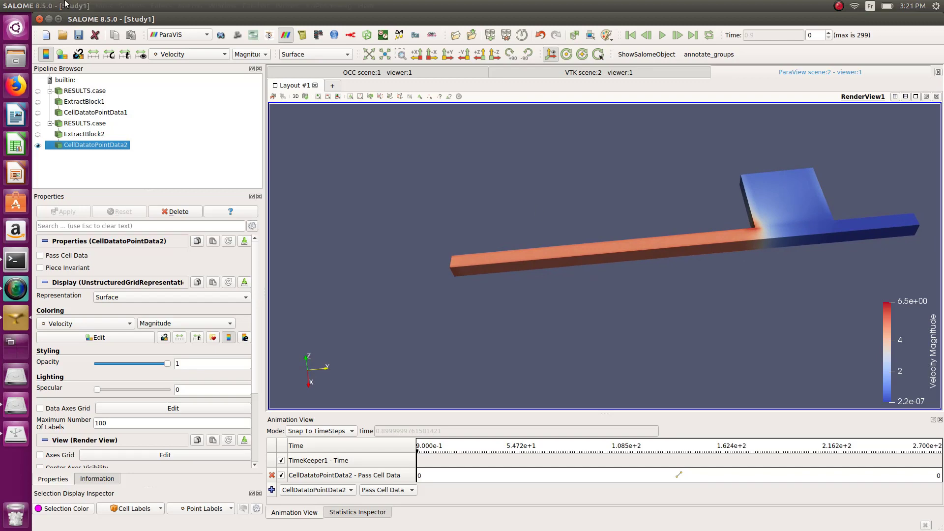
click(220, 6)
mouse_move(161, 5)
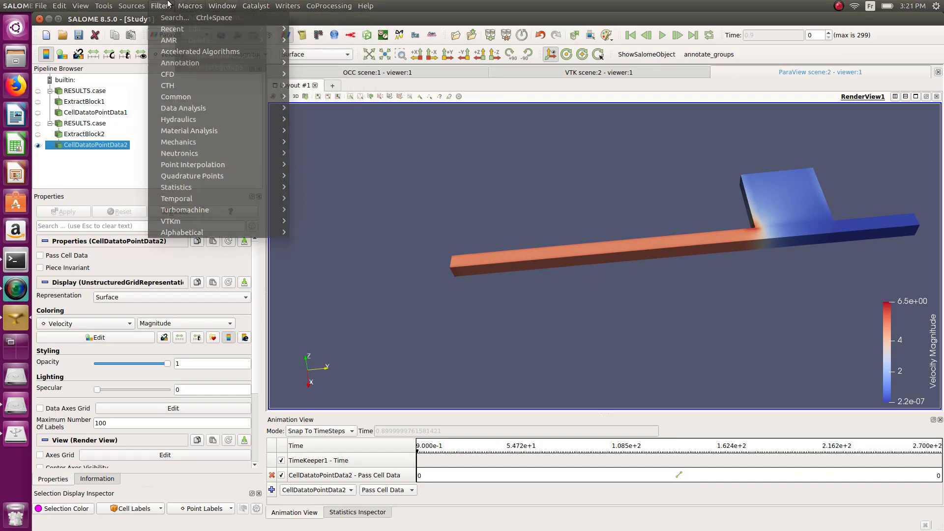
mouse_move(211, 230)
scroll(370, 236, down, 20)
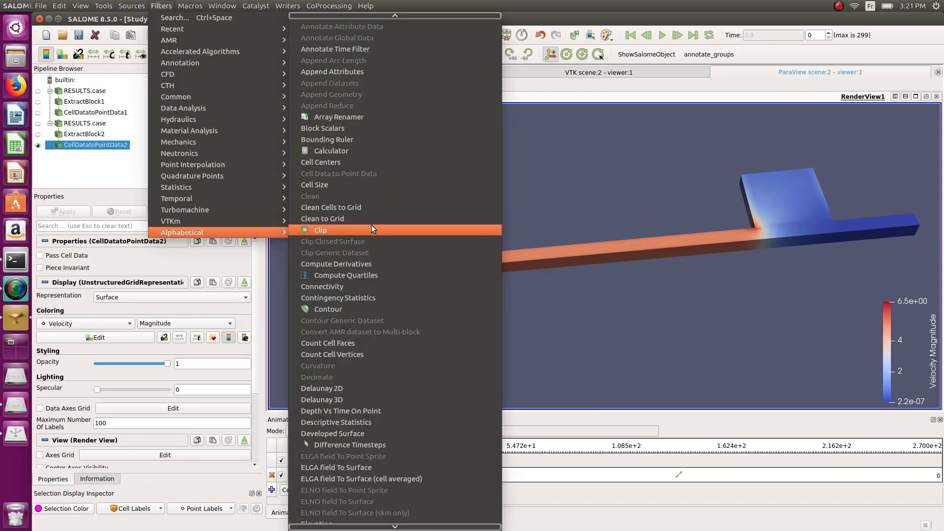
scroll(394, 245, down, 20)
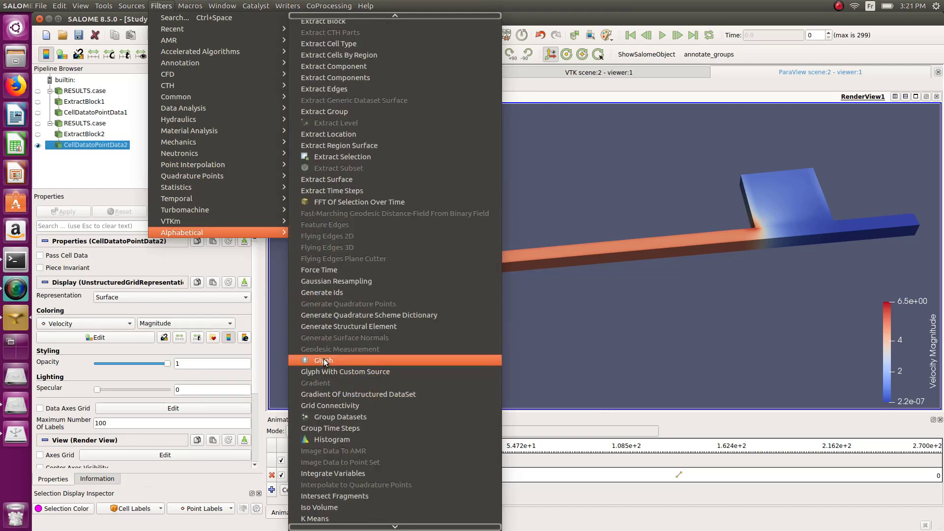
click(324, 360)
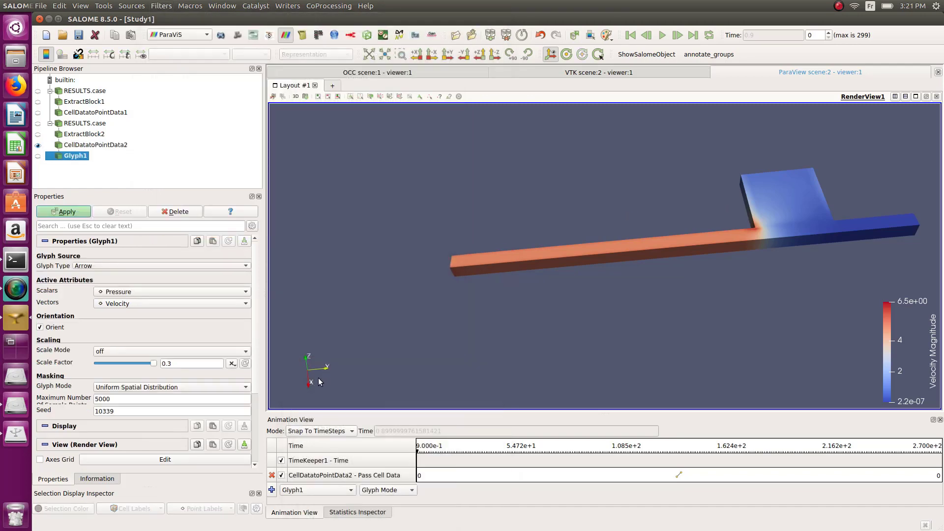
click(69, 215)
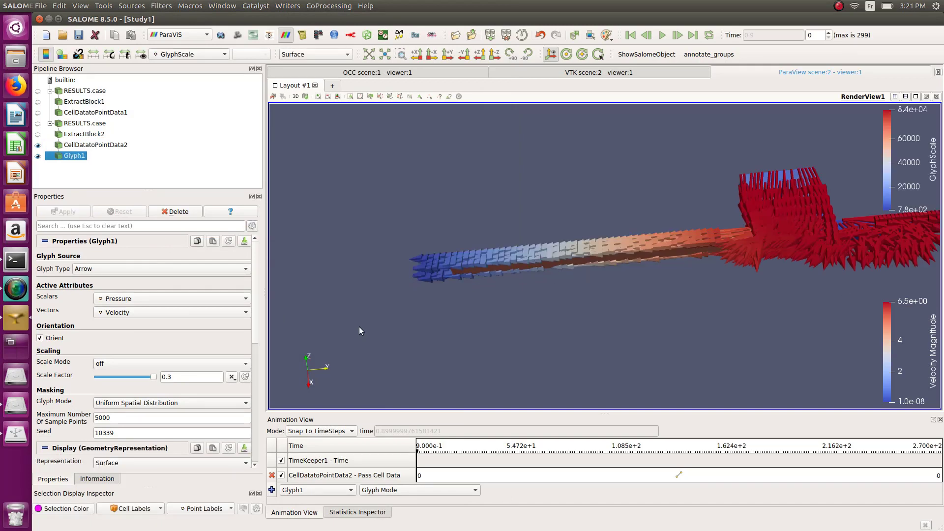
Set the scale factor of the Glyph1 arrows to 0.03 and apply it.
drag(173, 377, 158, 377)
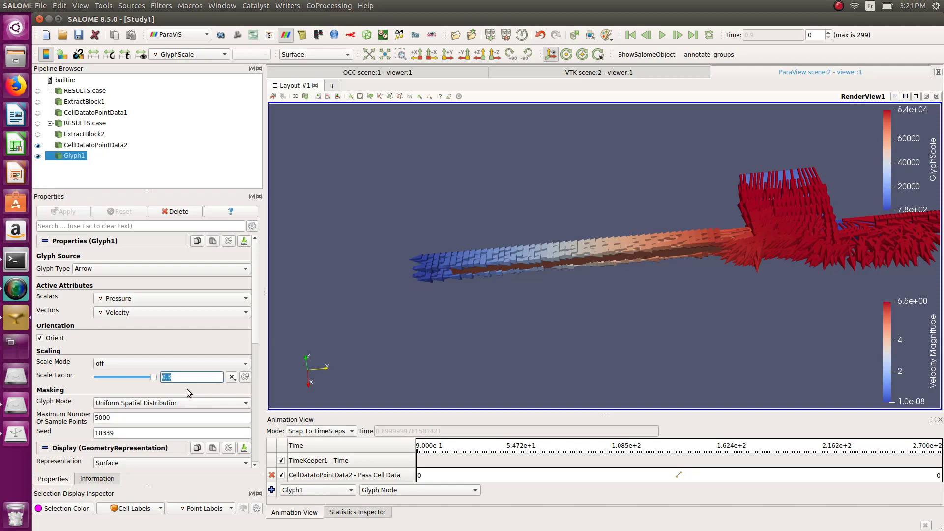
text(0.03)
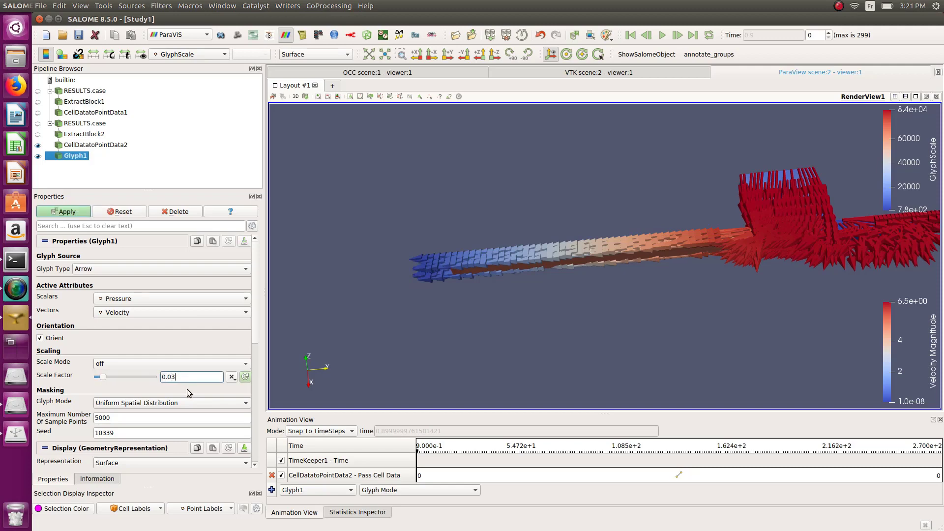
click(53, 212)
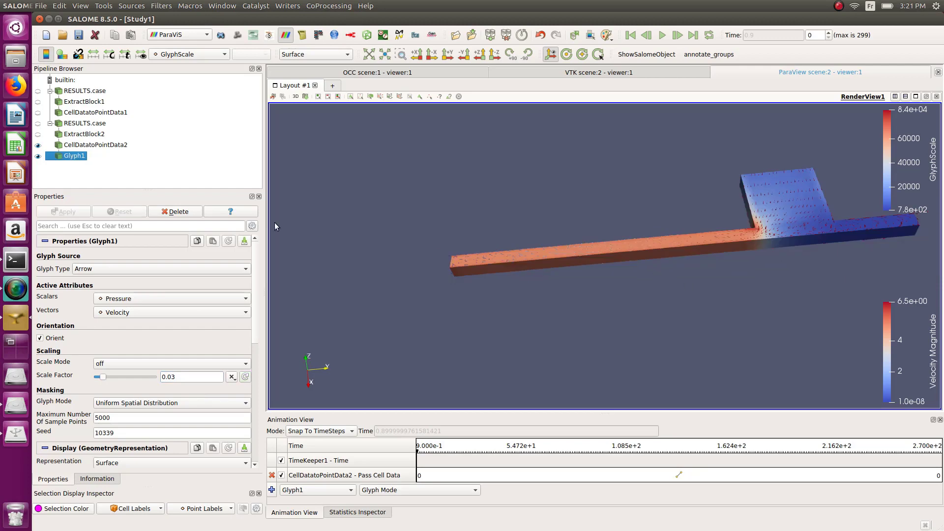
Set the scale factor of the Glyph1 arrows to 0.1 and apply it.
drag(168, 377, 182, 387)
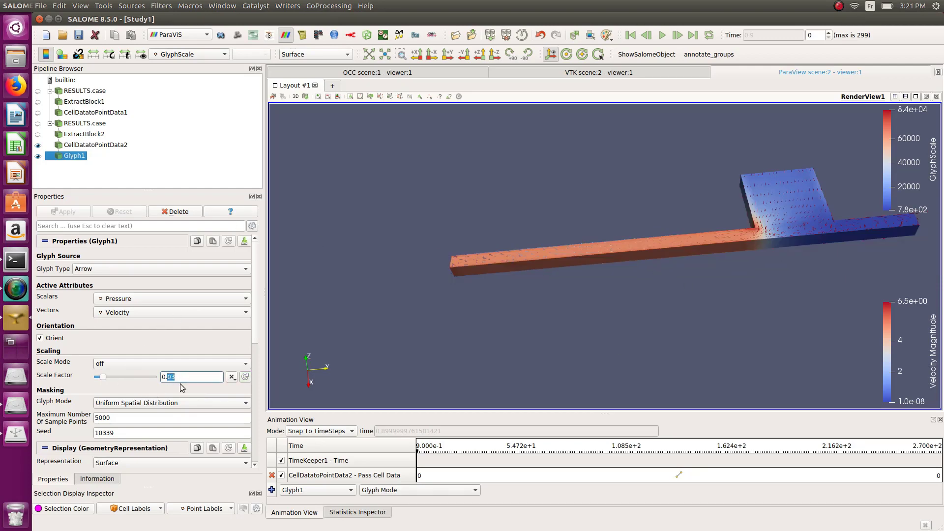
text(1)
click(79, 213)
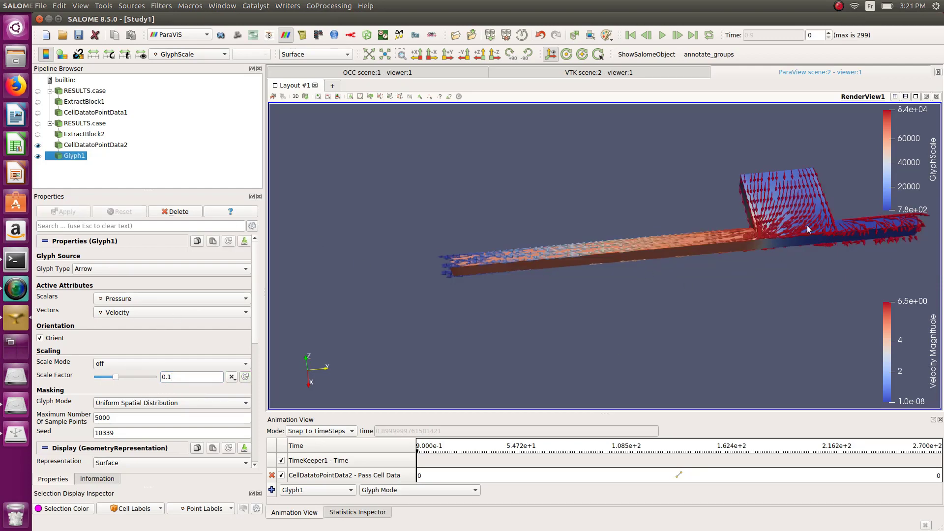
Play the velocity animation with its arrows, pause it at time step 125, and examine the flow directions around the junction.
scroll(807, 229, up, 4)
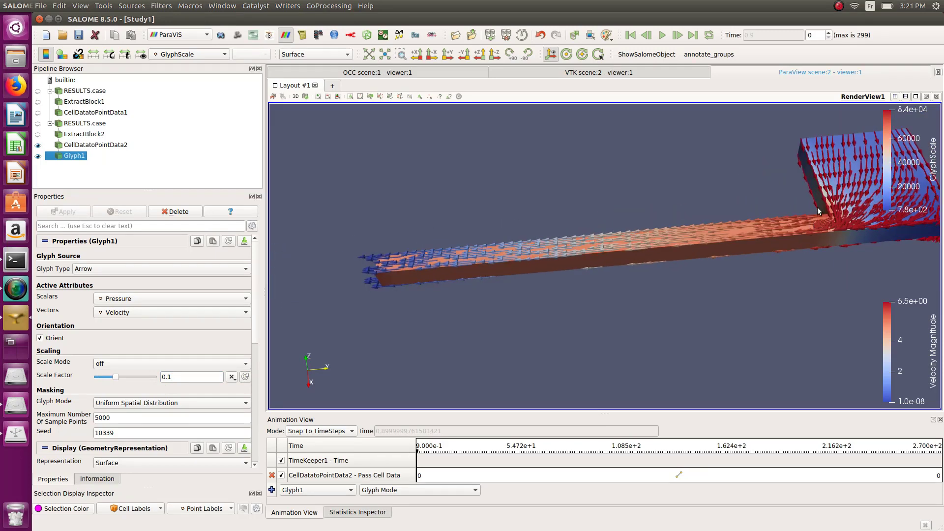
drag(818, 211, 708, 222)
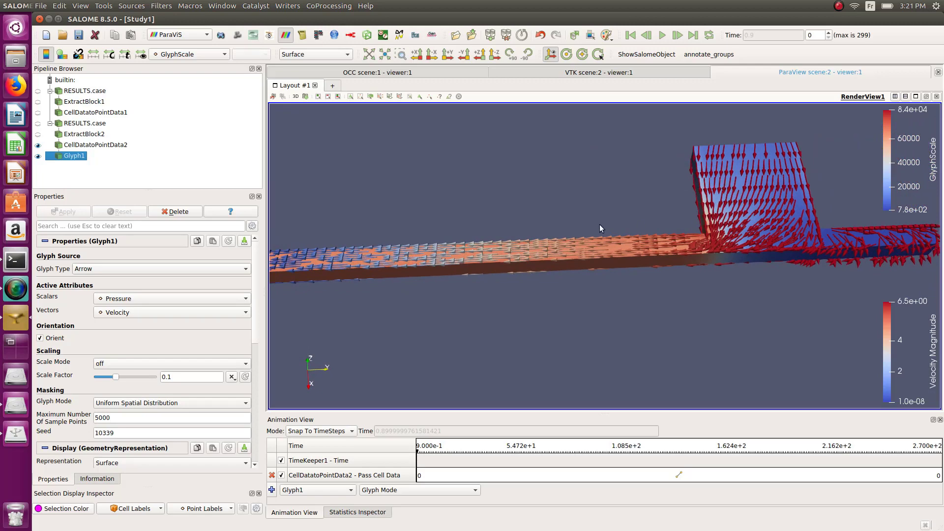
click(662, 35)
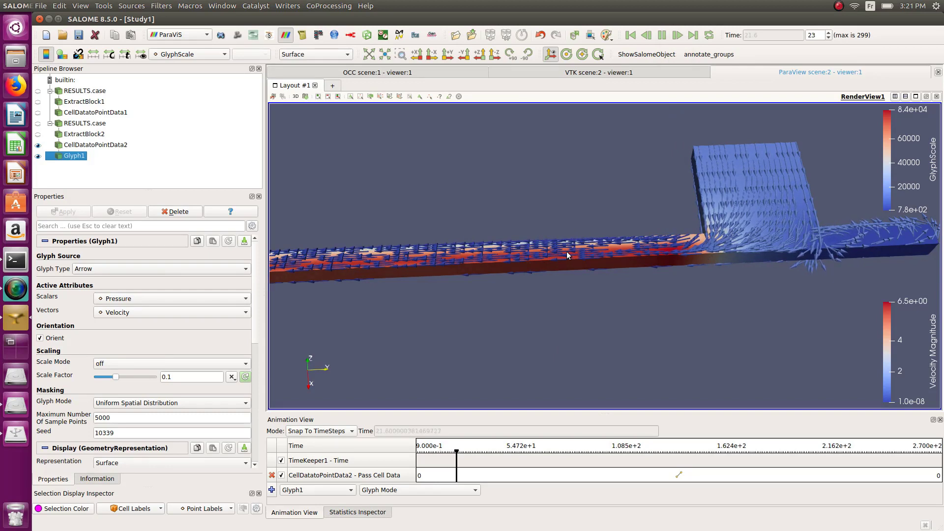
scroll(626, 221, down, 2)
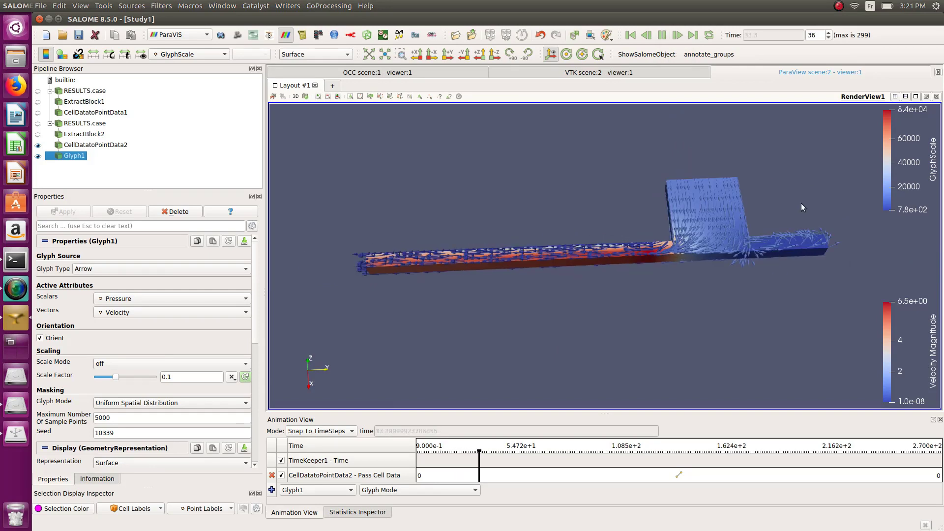
scroll(804, 205, up, 5)
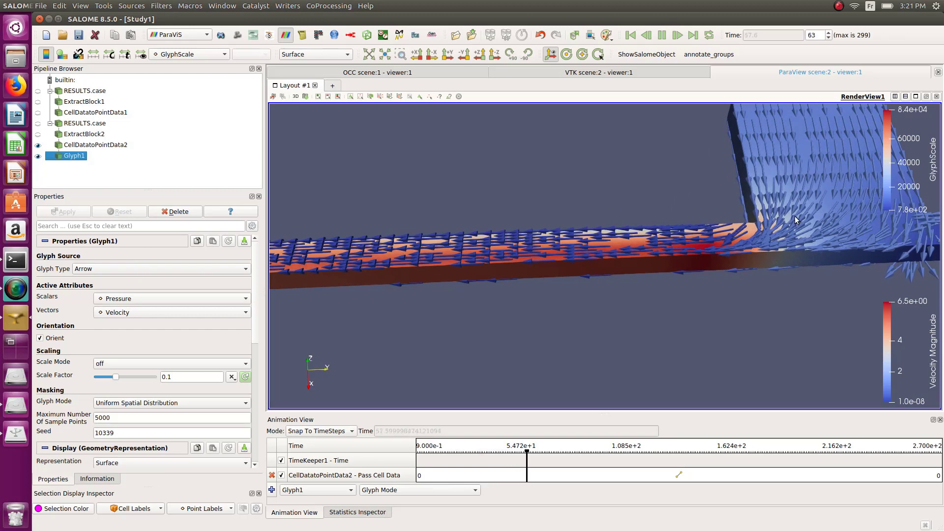
scroll(795, 212, down, 3)
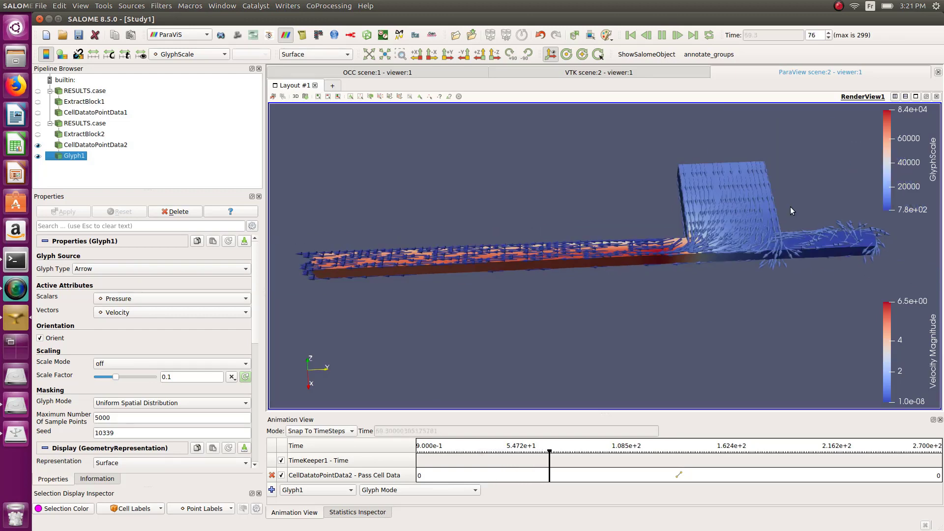
scroll(789, 207, down, 2)
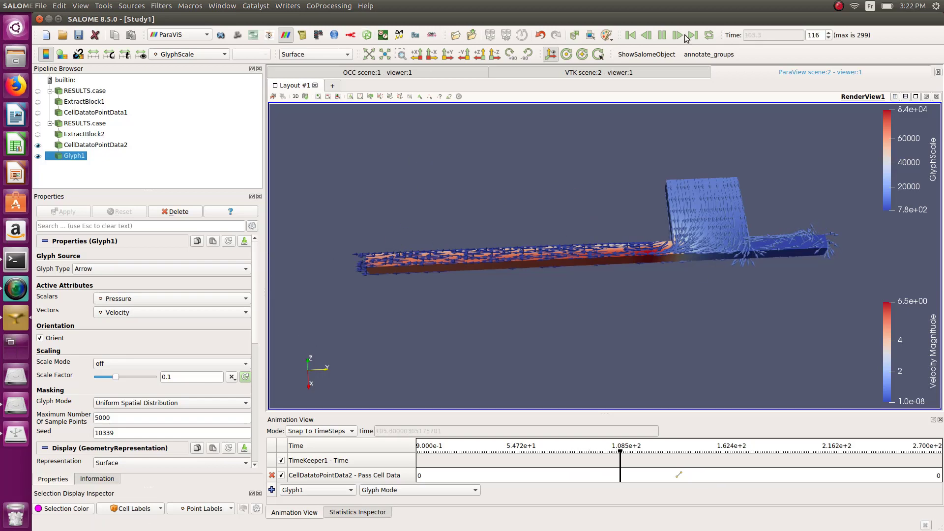
click(662, 35)
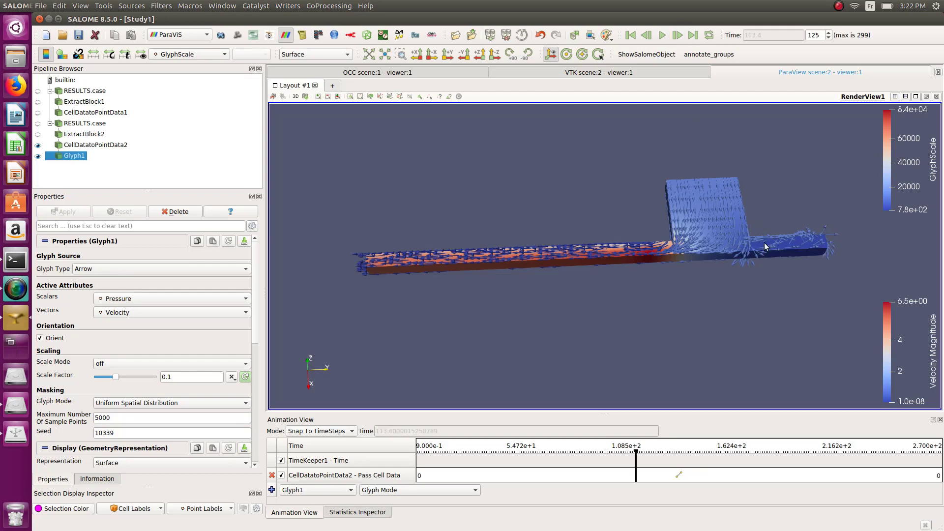
drag(765, 246, 688, 221)
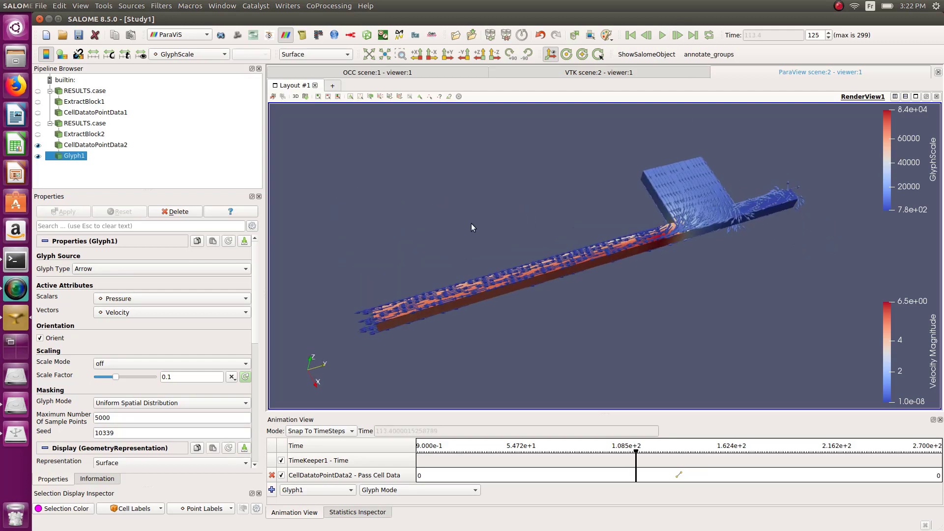
scroll(471, 223, up, 3)
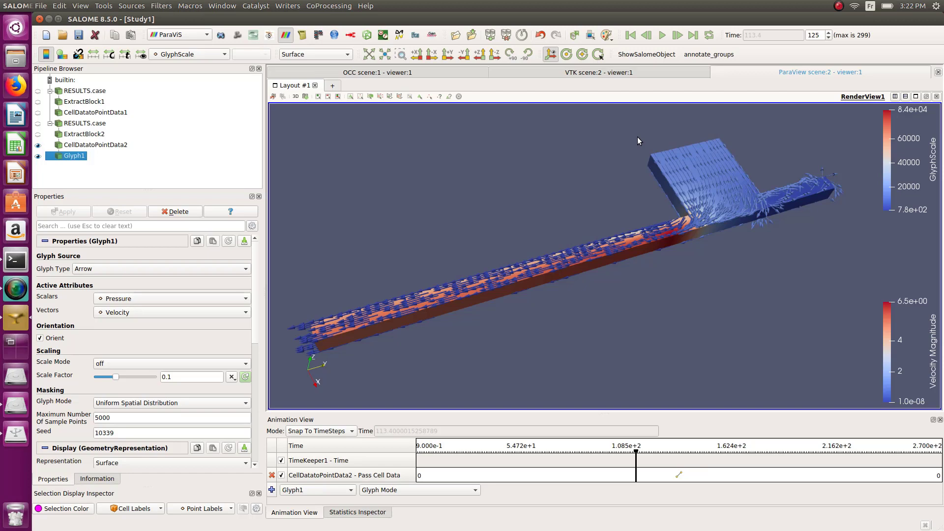
drag(578, 175, 609, 184)
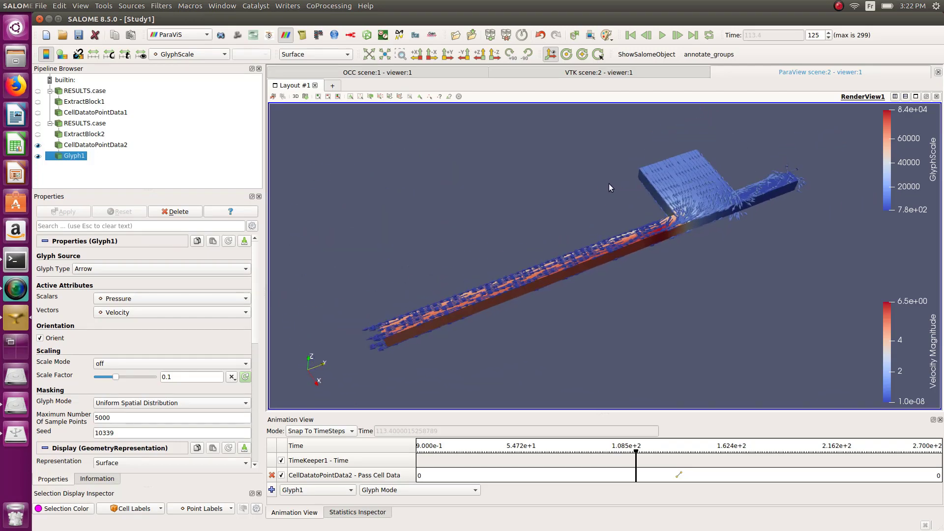